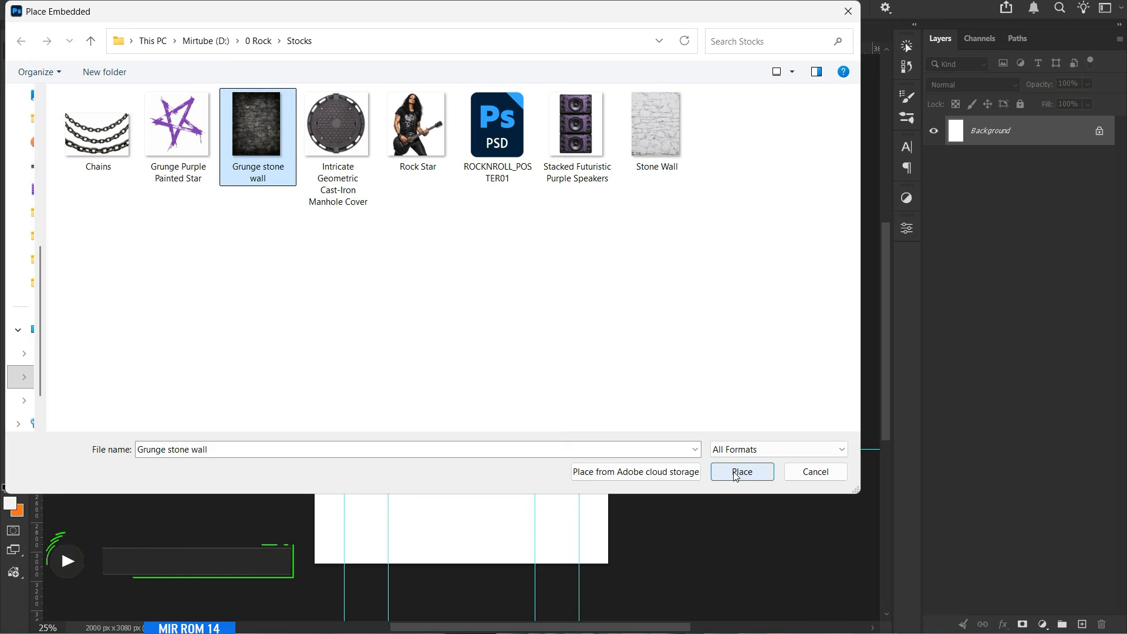
Place the Grunge stone wall image as an embedded layer, scale it to cover the whole canvas, and hide the guides.
click(728, 467)
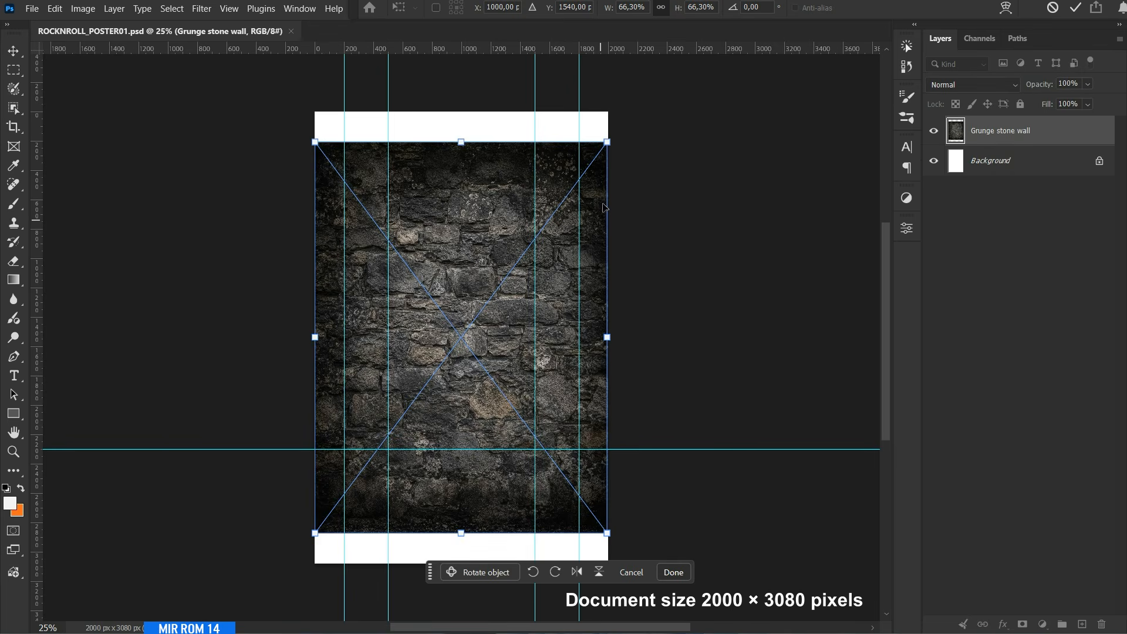
drag(607, 143, 644, 124)
drag(634, 336, 632, 336)
key(ctrl+z)
key(ctrl+z)
drag(632, 336, 623, 336)
drag(292, 339, 303, 340)
key(Return)
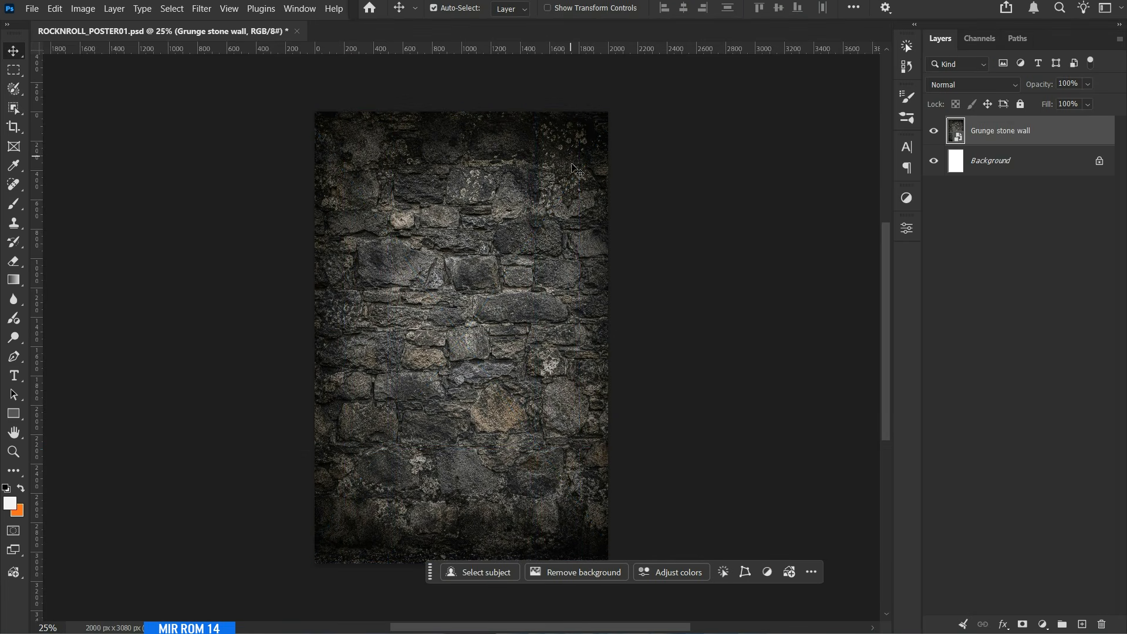
key(ctrl+semicolon)
Place the Intricate Geometric Cast-Iron Manhole Cover image as an embedded layer above the stone wall.
click(32, 8)
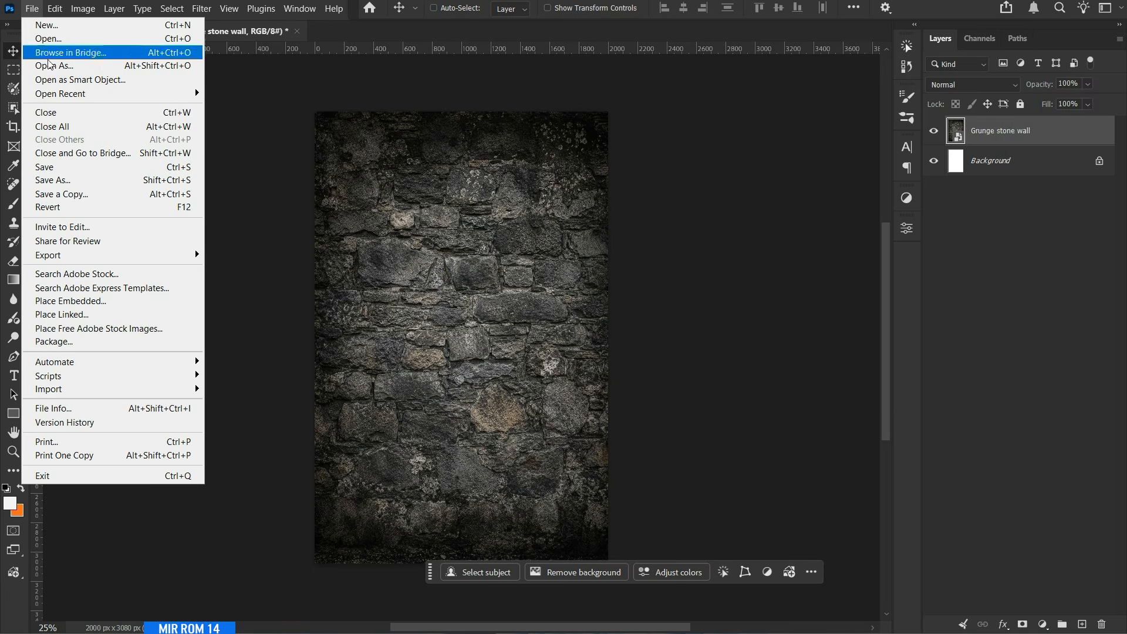
click(121, 308)
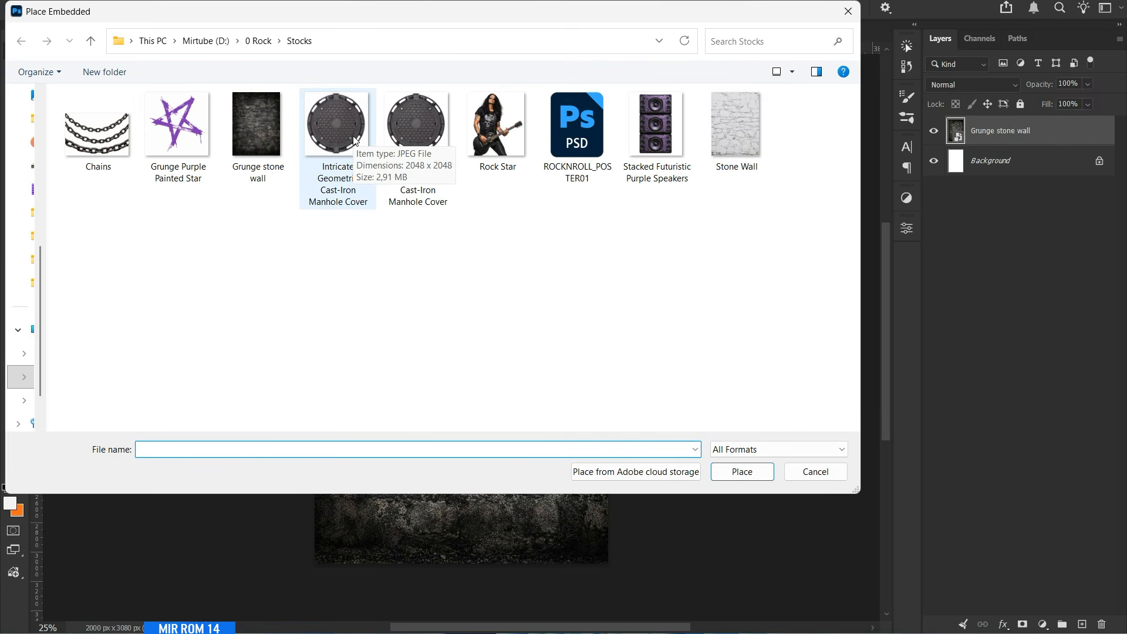
double_click(404, 129)
key(Return)
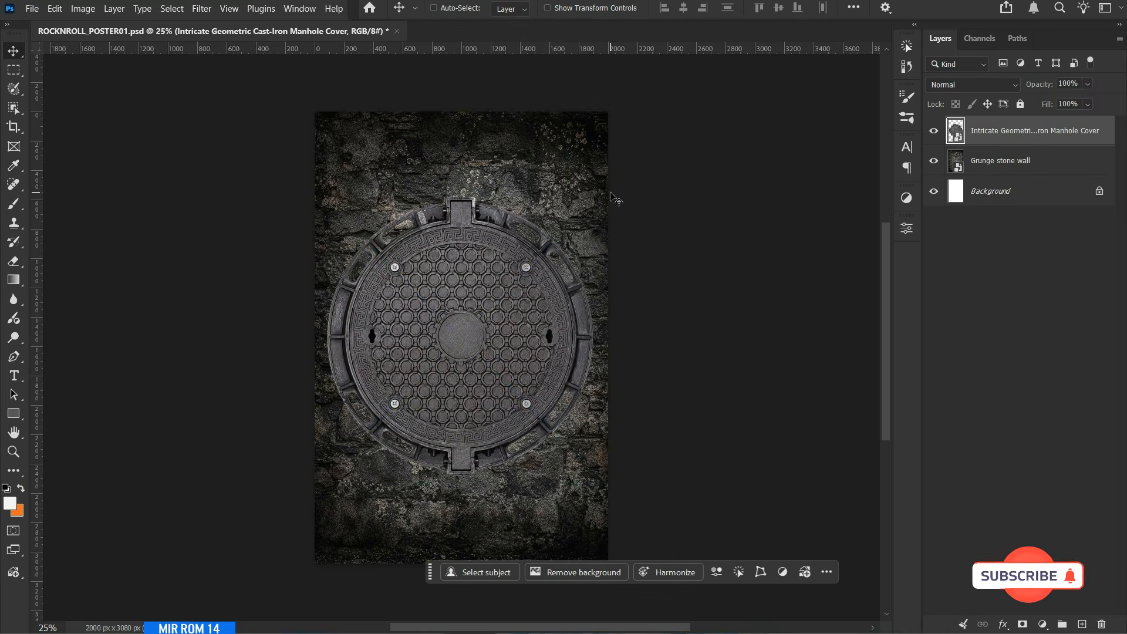
Place the Rock Star image as an embedded layer above the manhole cover.
click(32, 8)
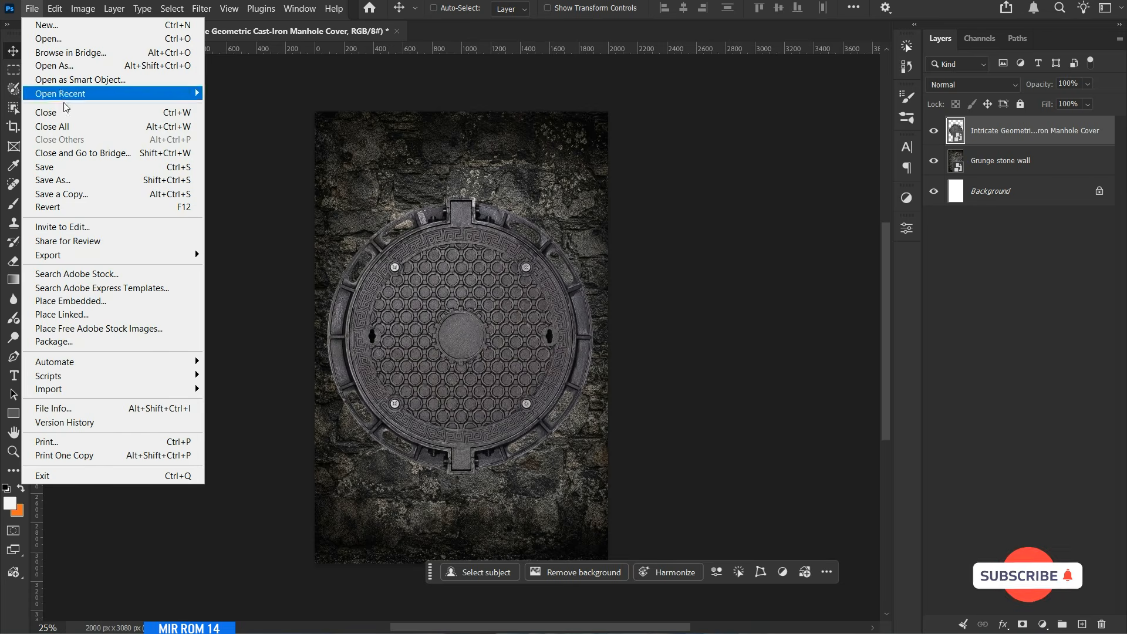
click(98, 305)
double_click(488, 148)
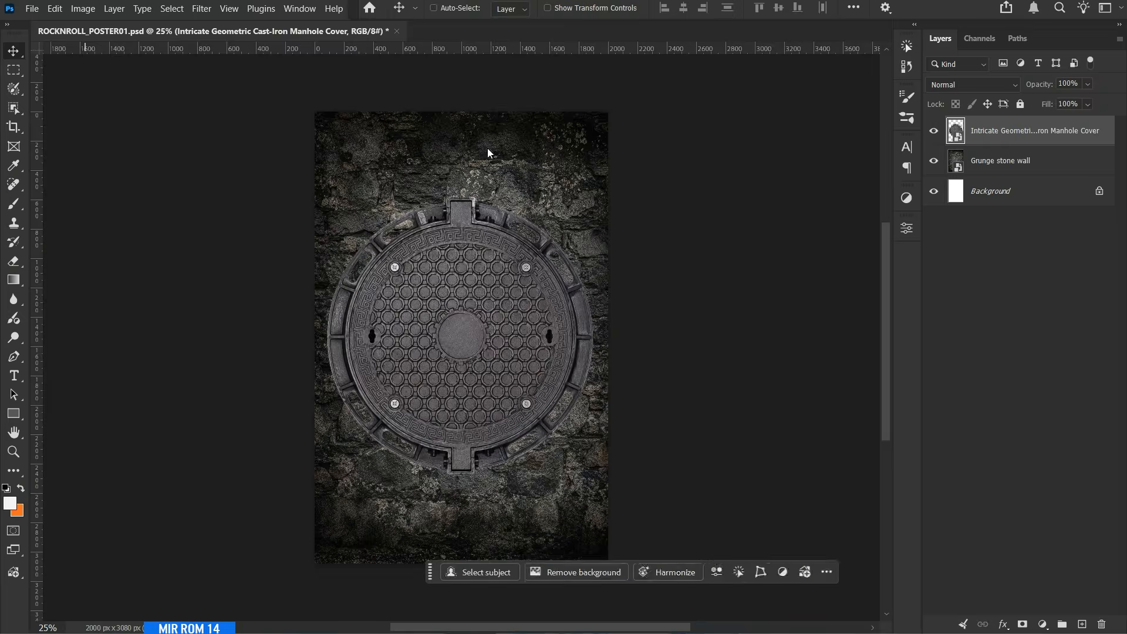
key(Return)
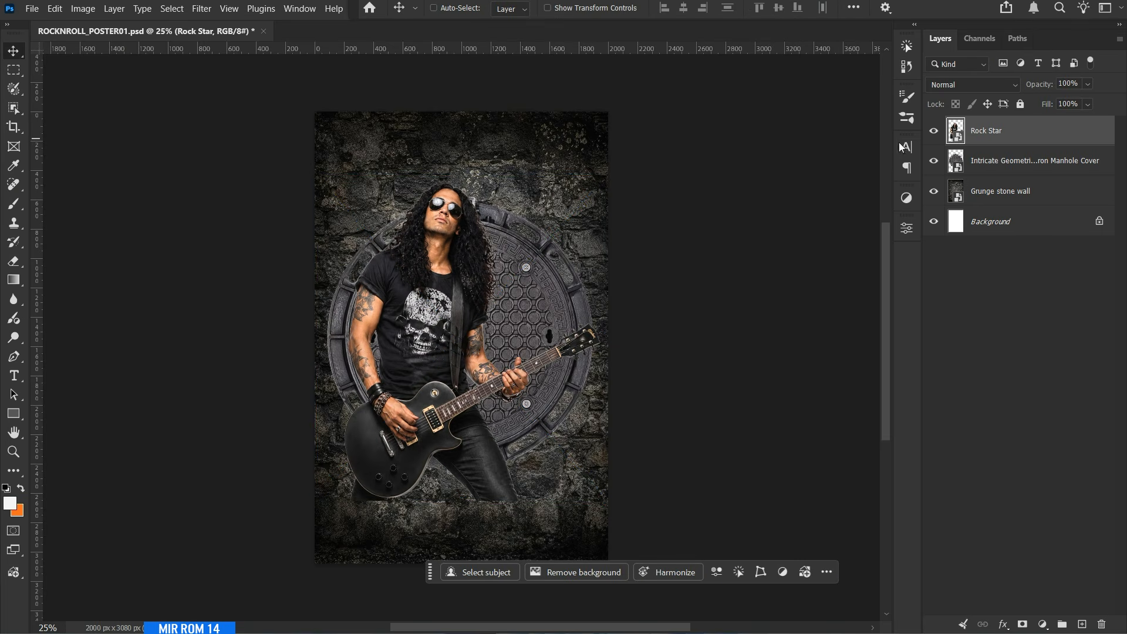
Hide the Rock Star layer, show the guides, and scale the manhole cover to about 56% between the outer vertical guides.
click(933, 130)
click(968, 167)
key(ctrl+semicolon)
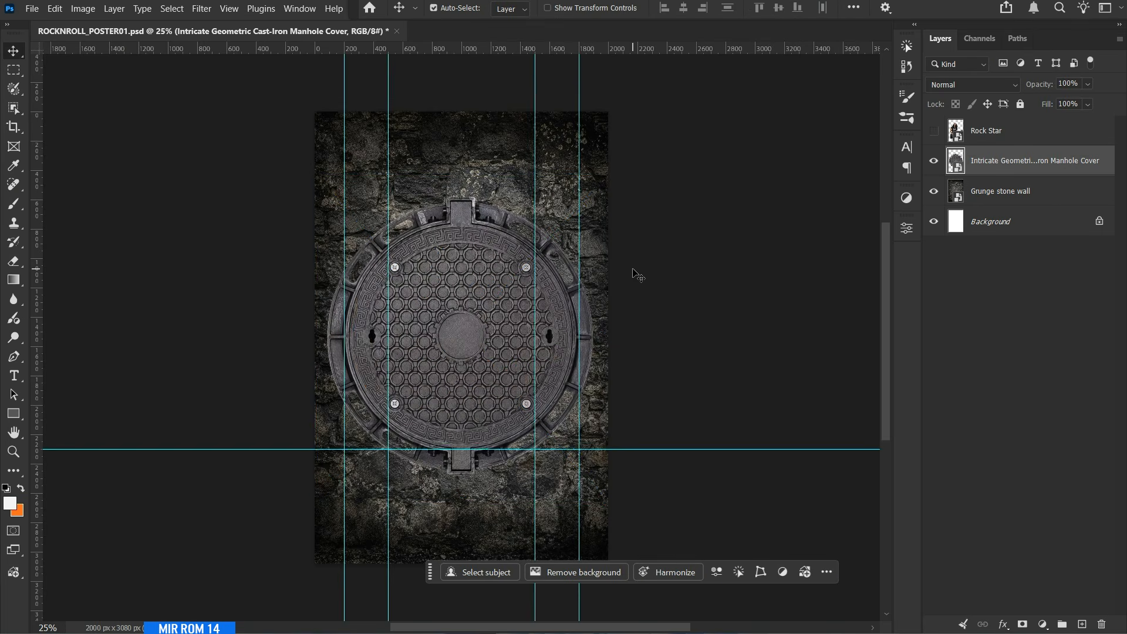
key(ctrl+t)
drag(608, 189, 582, 221)
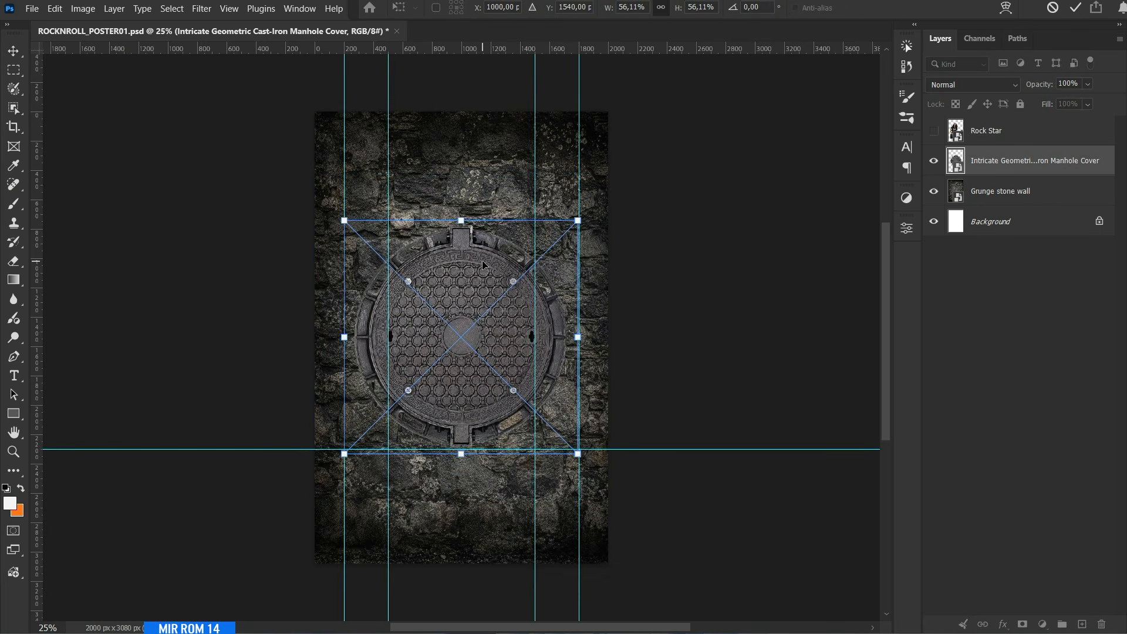
drag(481, 263, 482, 259)
key(Return)
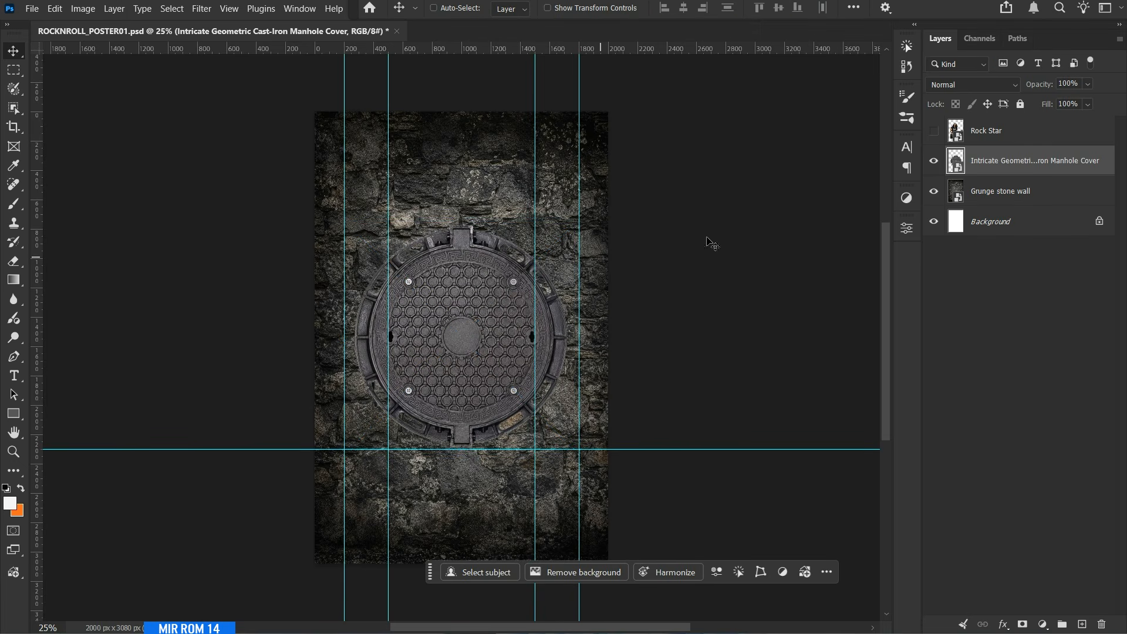
Show the Rock Star layer, scale it to about 58%, and position it in front of the manhole cover near the horizontal guide.
click(933, 130)
click(983, 134)
key(ctrl+t)
drag(637, 149, 606, 182)
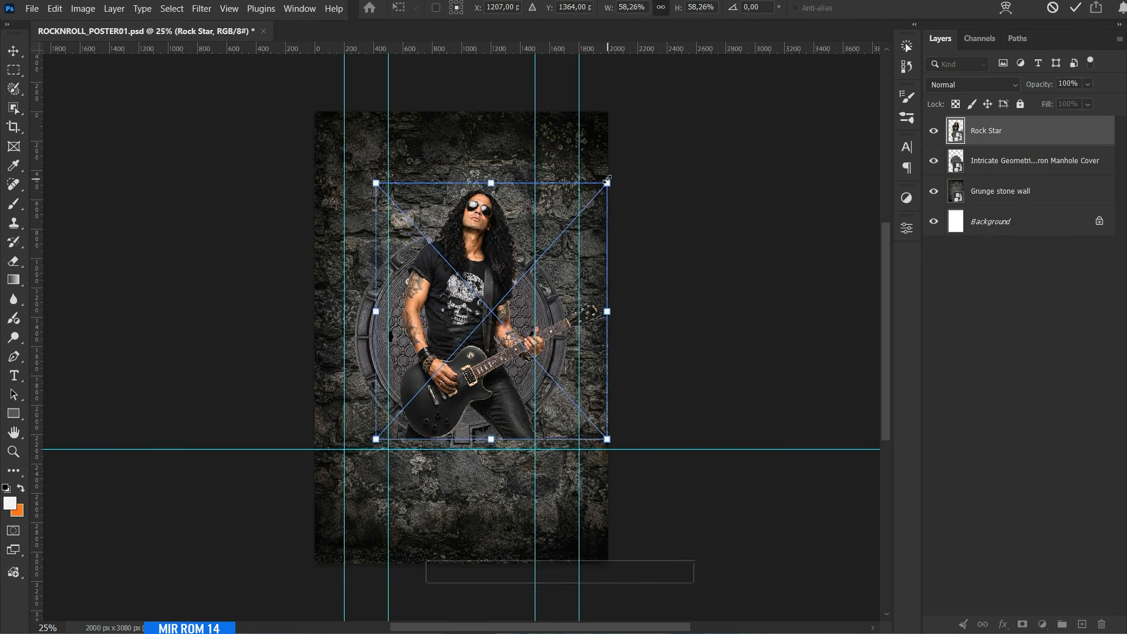
drag(502, 239, 494, 247)
key(Return)
key(shift+Up)
key(shift+Up)
key(shift+Up)
key(shift+Up)
key(shift+Up)
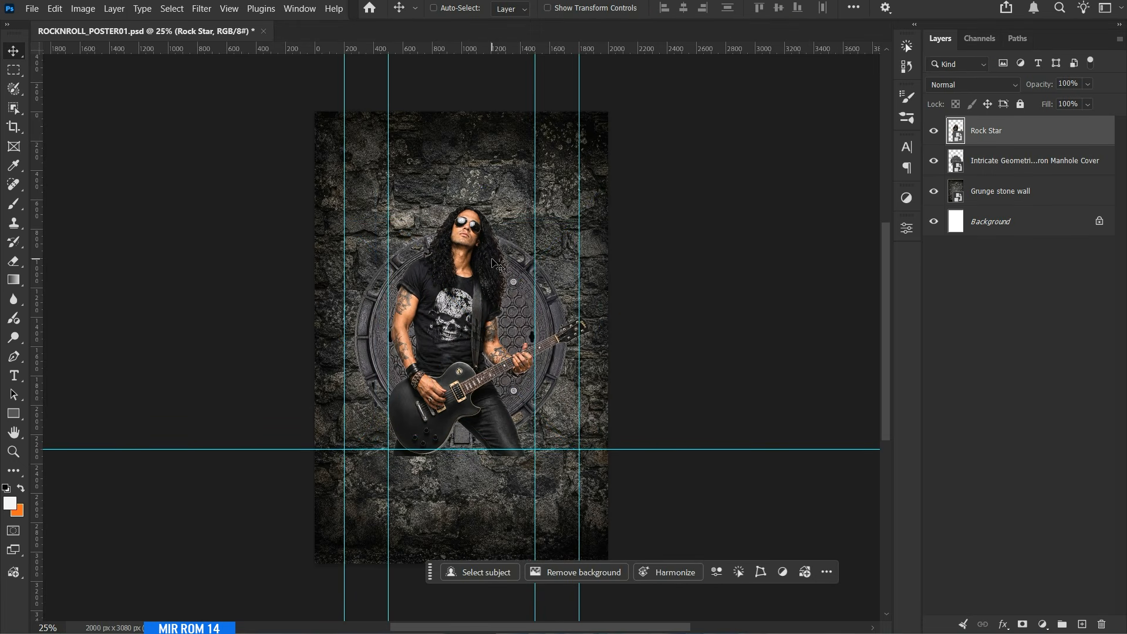
Enlarge the rock star slightly, nudge it down onto the horizontal guide, and save the document.
key(ctrl+t)
drag(592, 189, 607, 191)
key(Return)
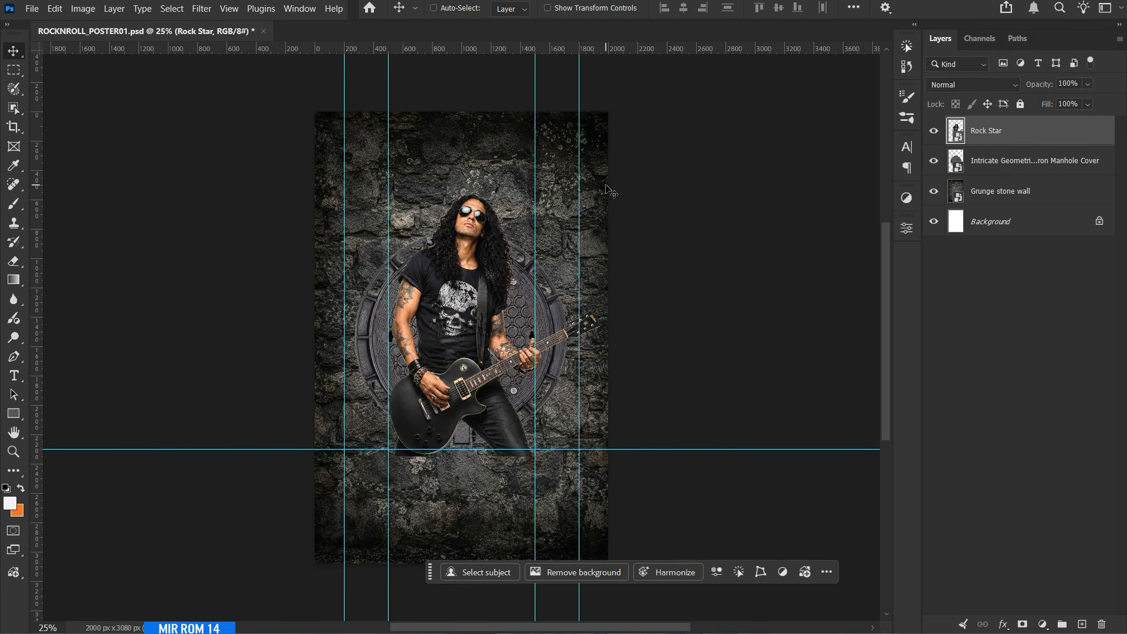
key(shift+Down)
key(shift+Down)
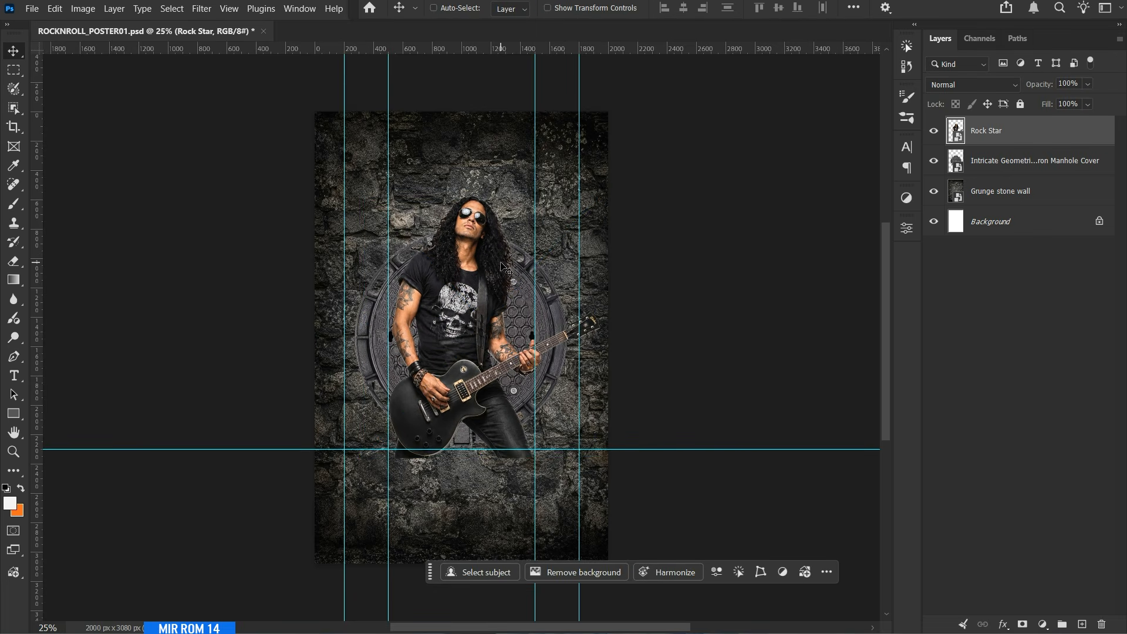
key(ctrl+s)
Place the Stacked Futuristic Purple Speakers image as an embedded layer above the rock star.
click(33, 11)
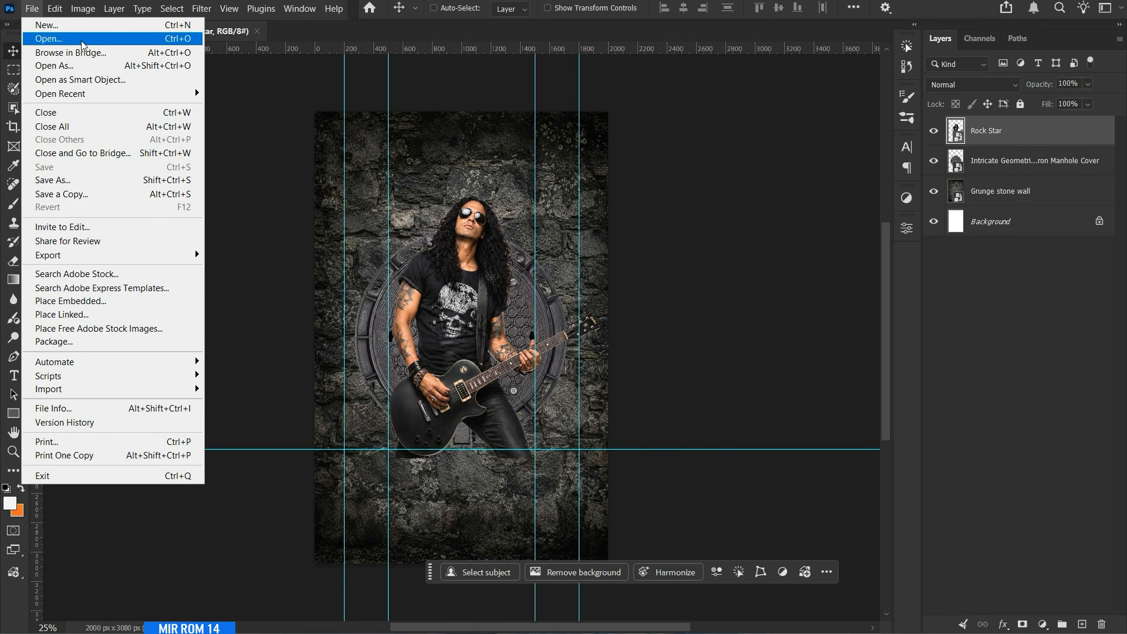
click(130, 302)
double_click(657, 176)
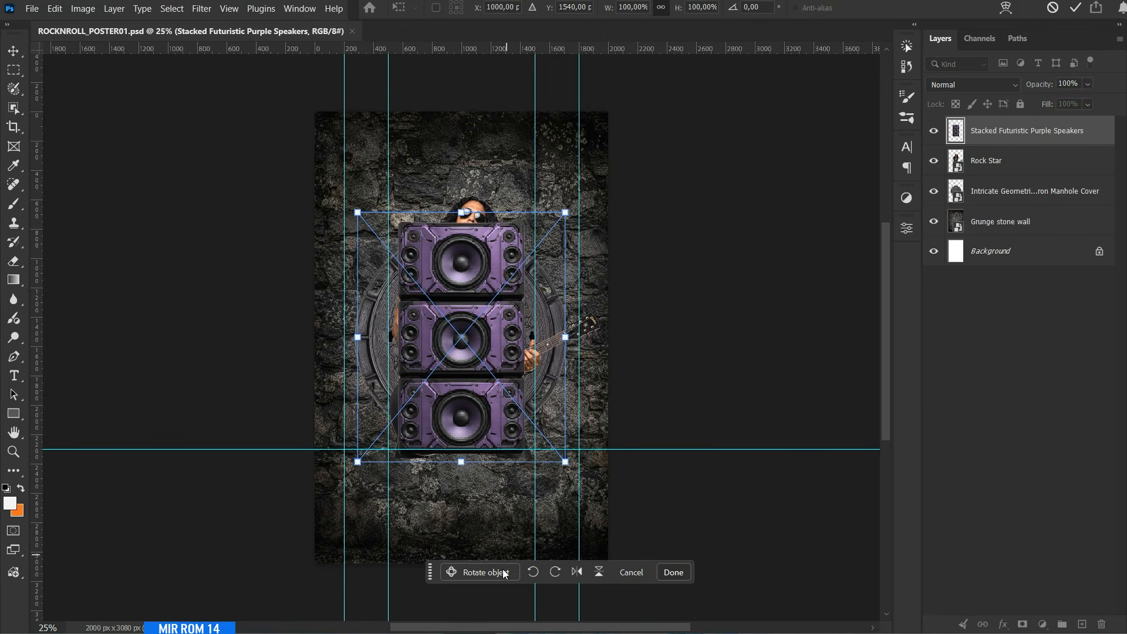
Use Rotate Object on the speaker stack to turn it in 3D so its left side panels show, and apply the rotation.
drag(431, 573, 416, 496)
click(467, 497)
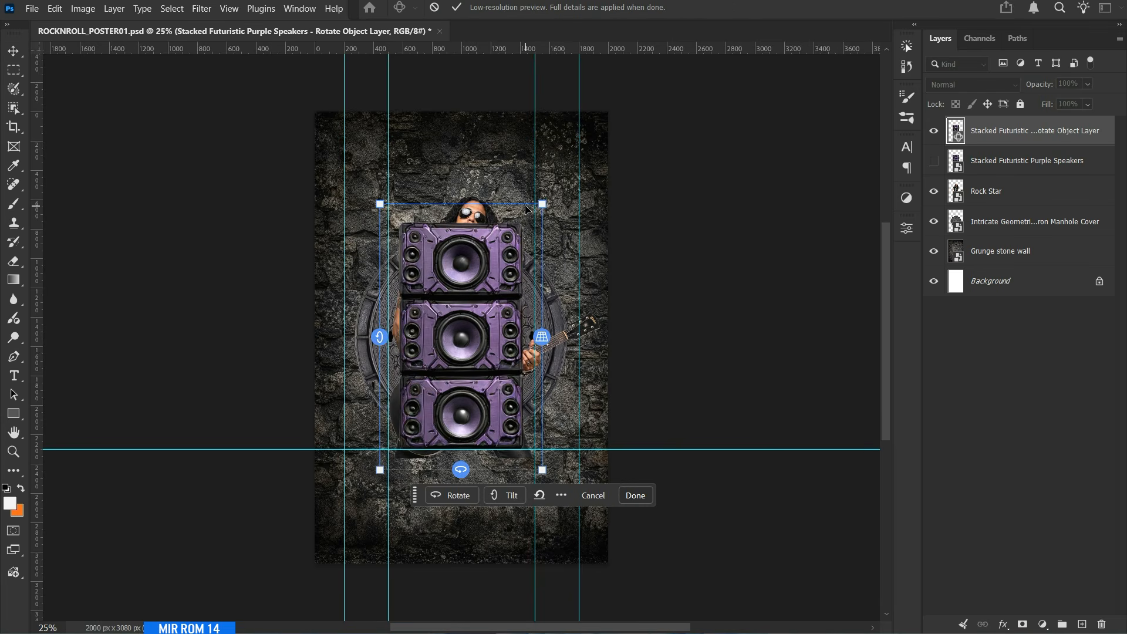
scroll(709, 359, down, 3)
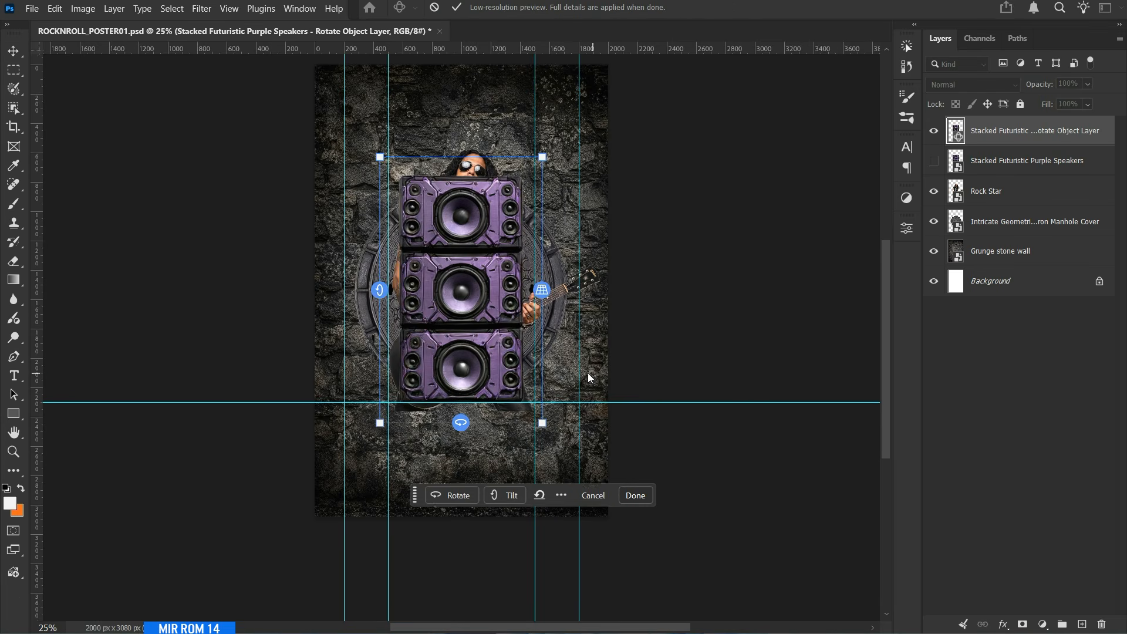
key(ctrl+plus)
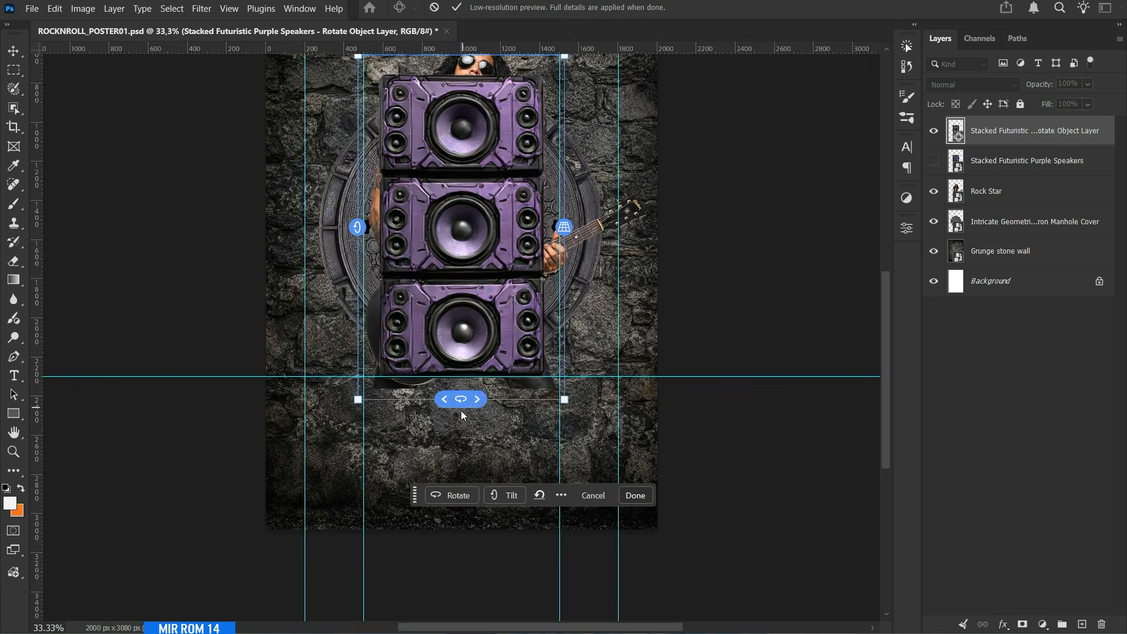
click(444, 495)
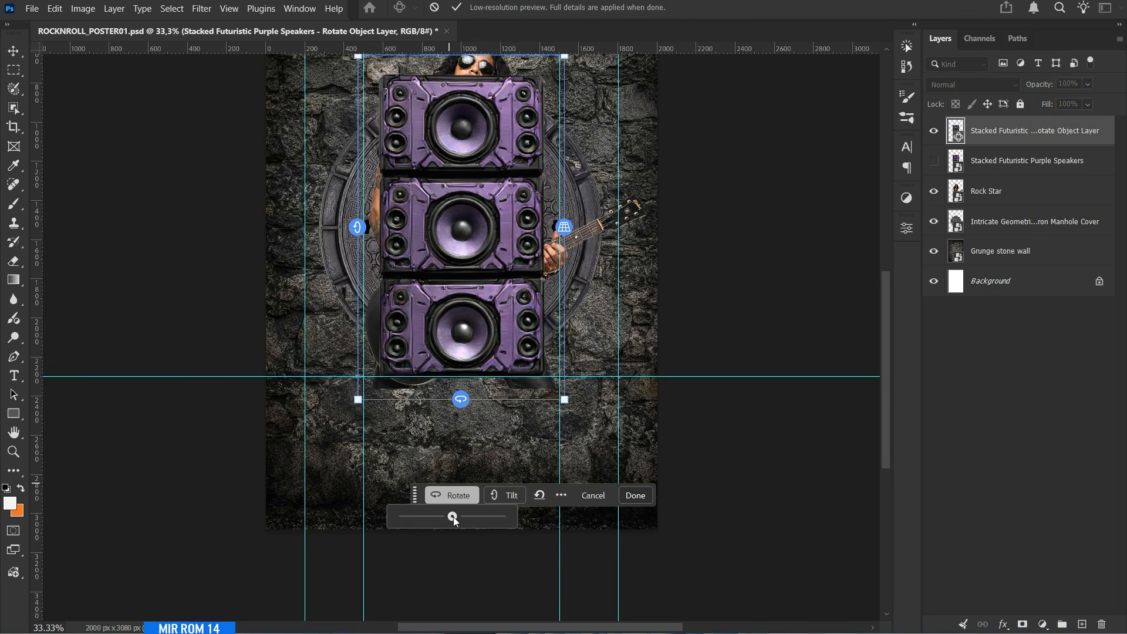
mouse_move(454, 519)
mouse_down()
mouse_move(508, 517)
mouse_move(458, 516)
mouse_up()
click(496, 496)
click(469, 498)
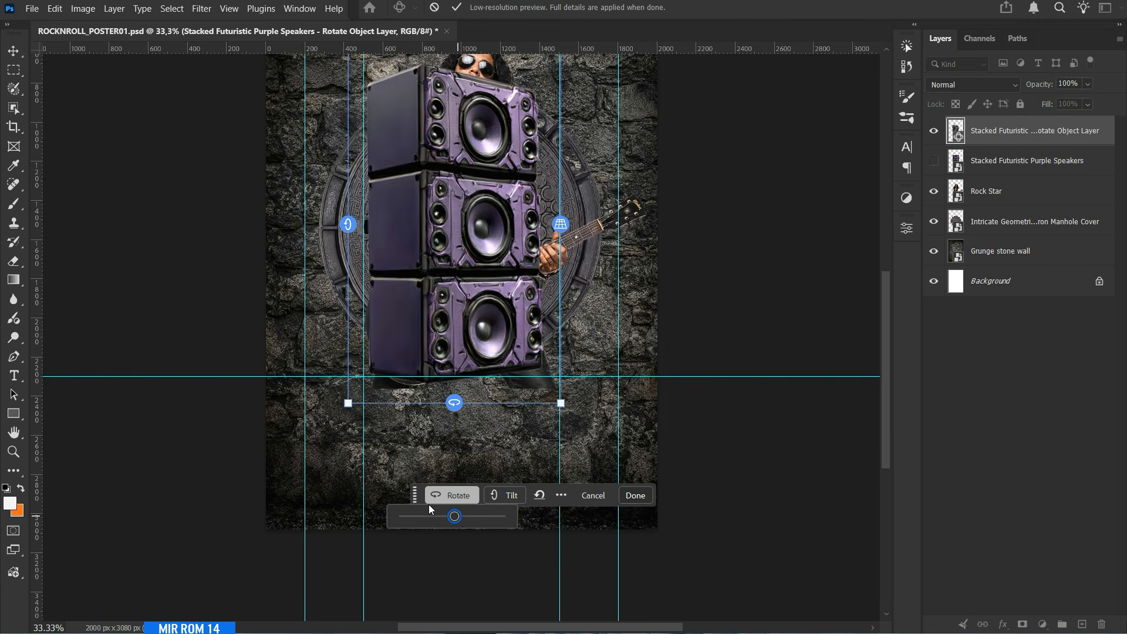
click(635, 496)
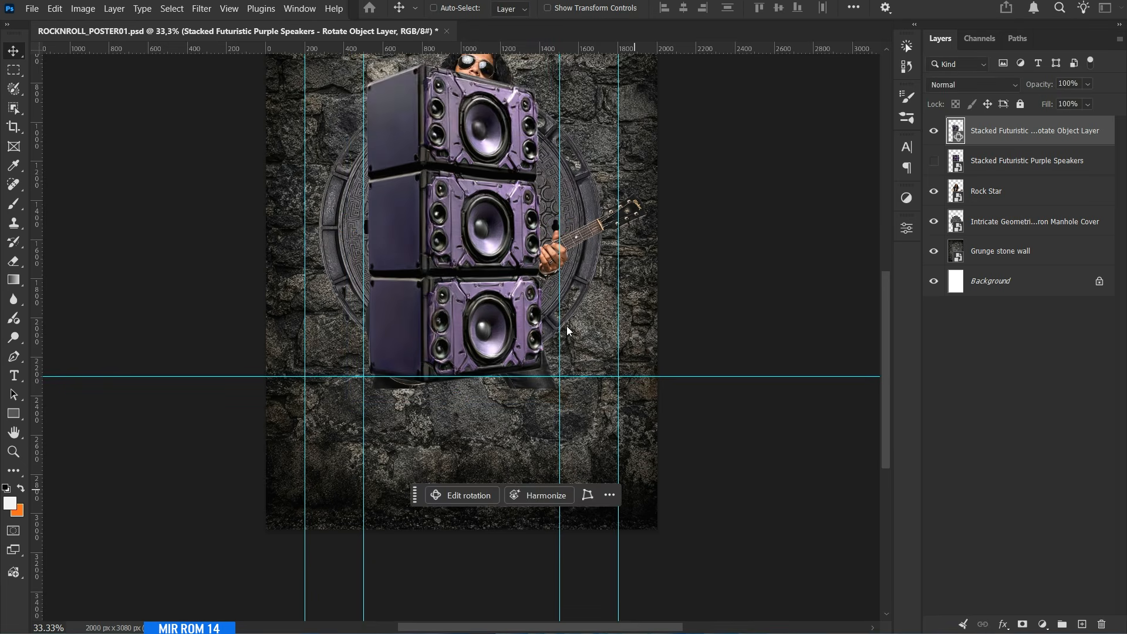
Move the rotated speaker stack to the poster's left edge and resize it so it stands beside the rock star, partly off the canvas.
scroll(519, 307, up, 1)
scroll(518, 309, up, 2)
drag(519, 310, 397, 247)
key(ctrl+0)
key(ctrl+t)
drag(362, 500, 380, 531)
key(Return)
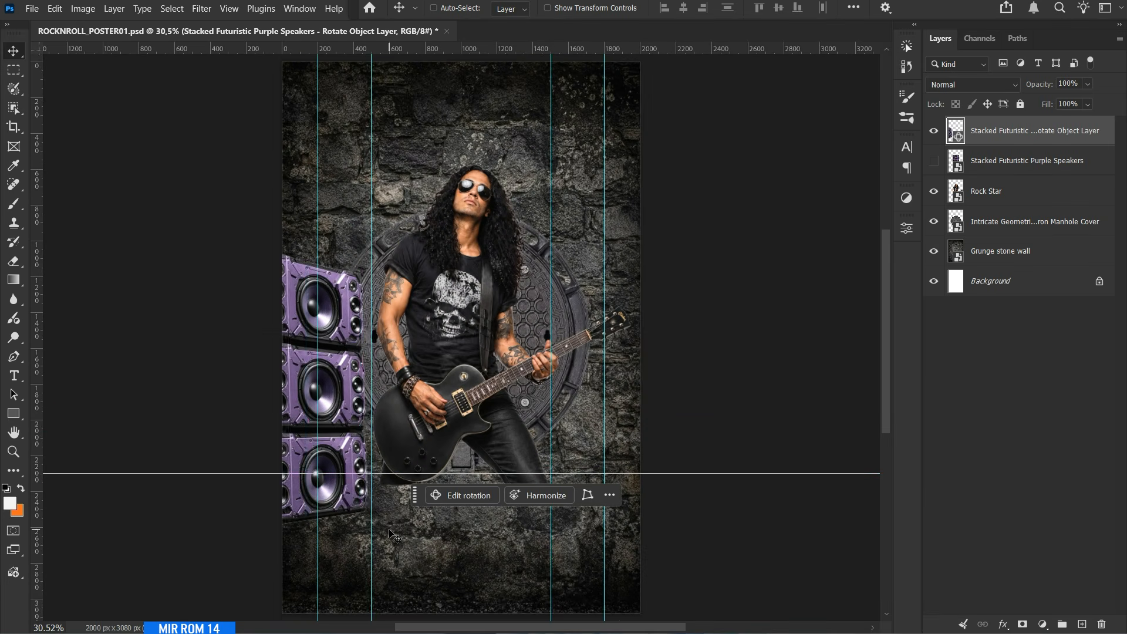
Duplicate the speaker stack as a mirrored copy on the poster's right edge and delete the hidden original speakers layer.
key(ctrl+j)
key(Return)
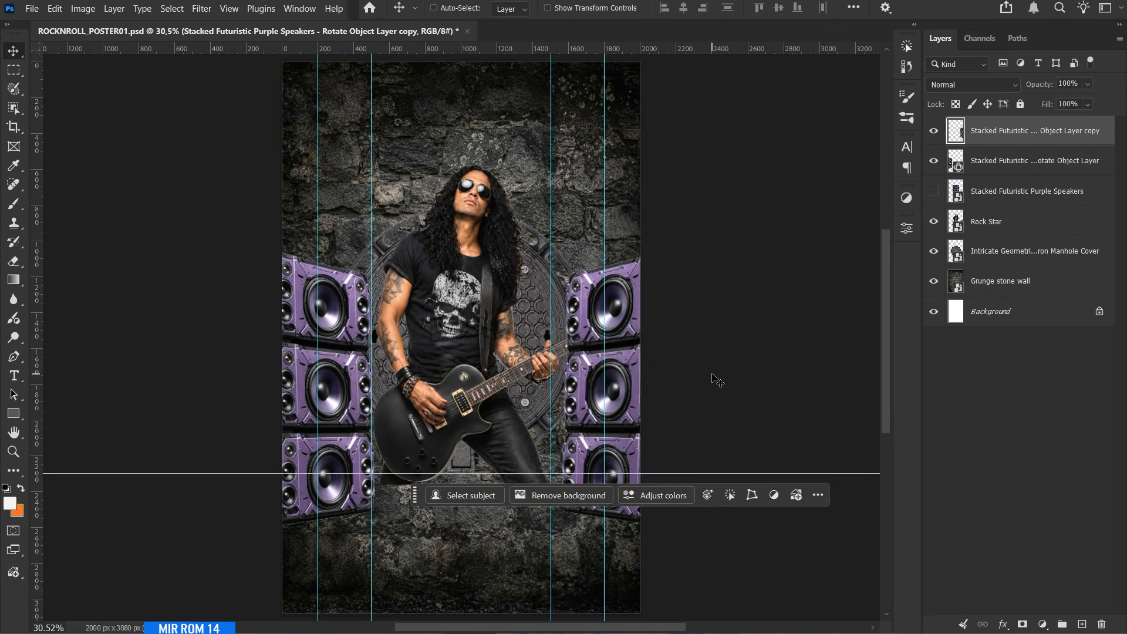
scroll(805, 213, down, 1)
click(1006, 203)
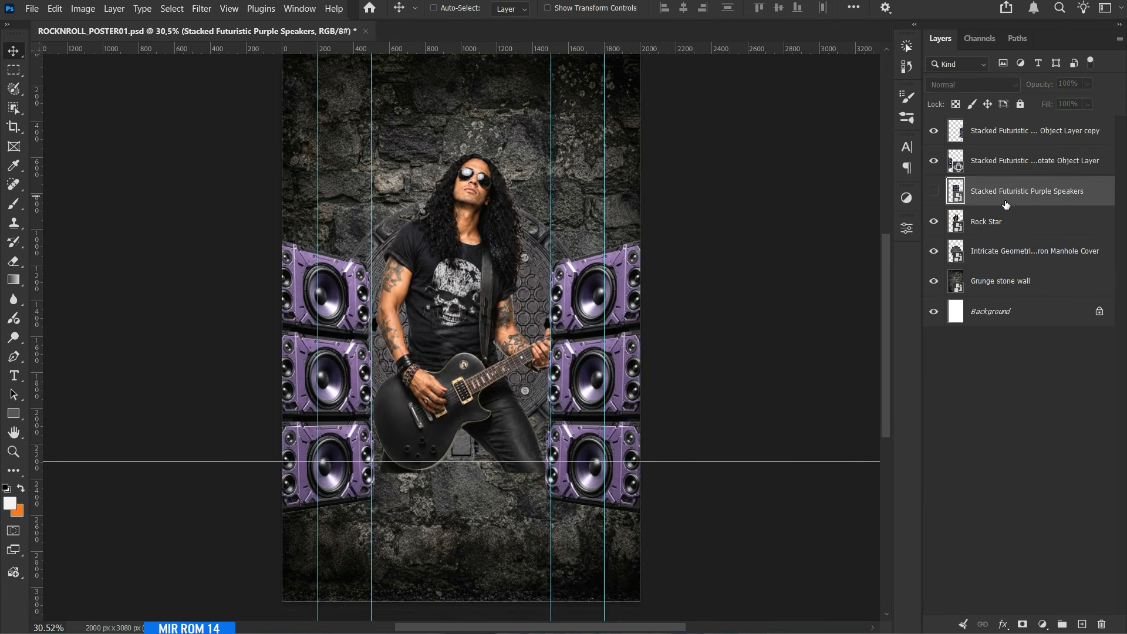
key(Delete)
Add a Levels adjustment above the Grunge stone wall layer and fine-tune its input levels to strengthen the wall's contrast.
click(1004, 253)
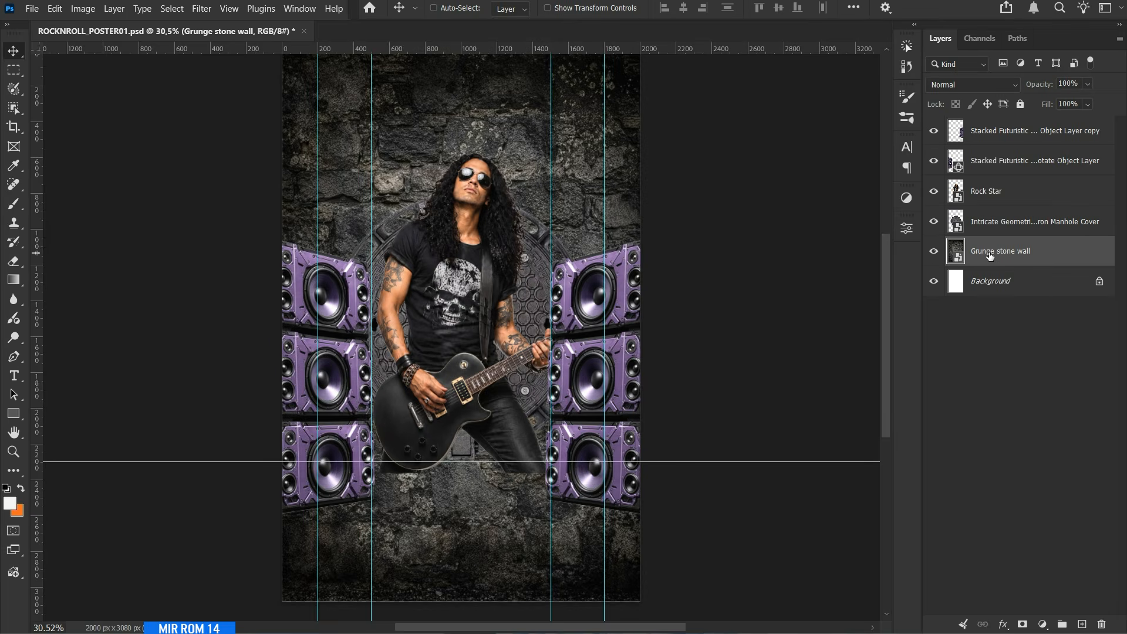
click(1042, 624)
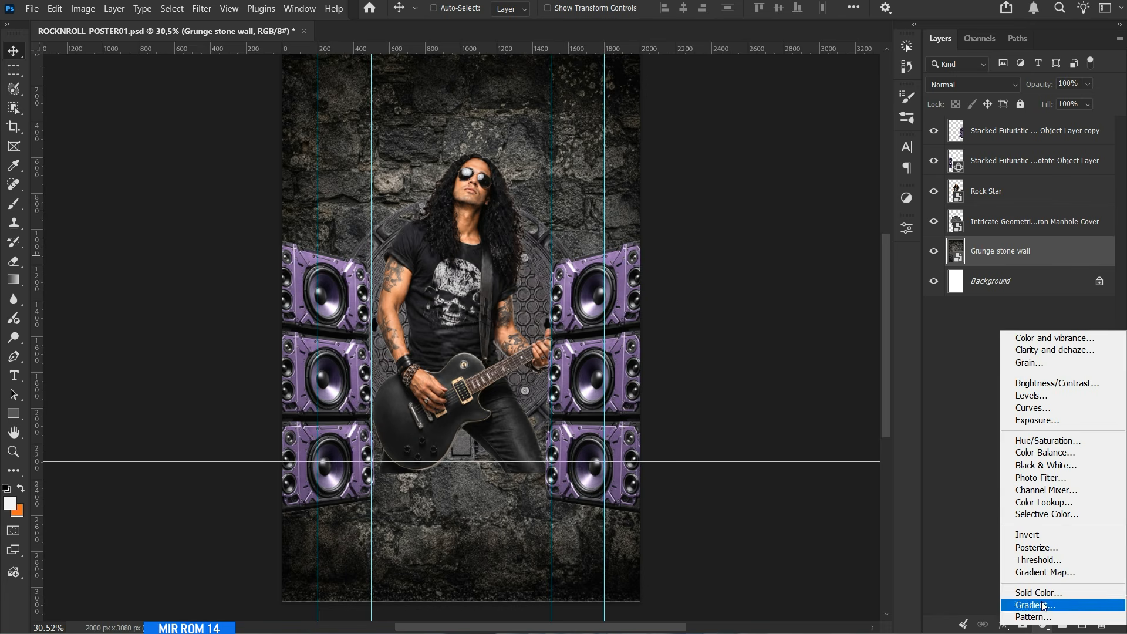
click(1043, 408)
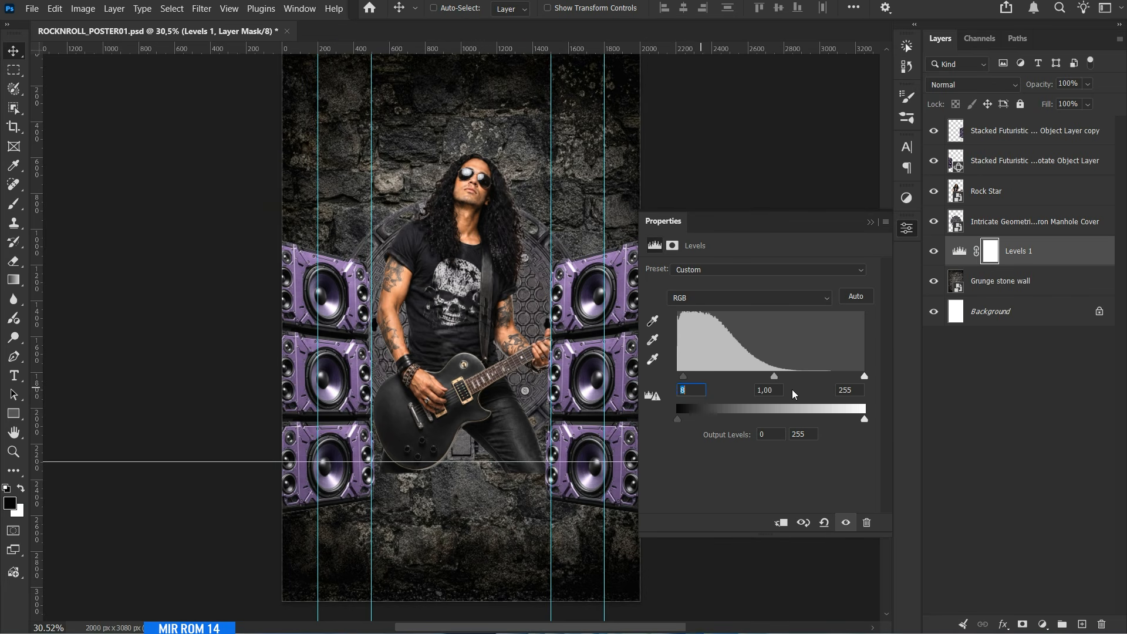
key(Down)
key(Down)
key(Down)
click(854, 390)
key(Down)
key(Down)
key(Down)
key(Down)
key(Down)
key(Down)
key(Down)
click(846, 522)
click(845, 523)
click(870, 222)
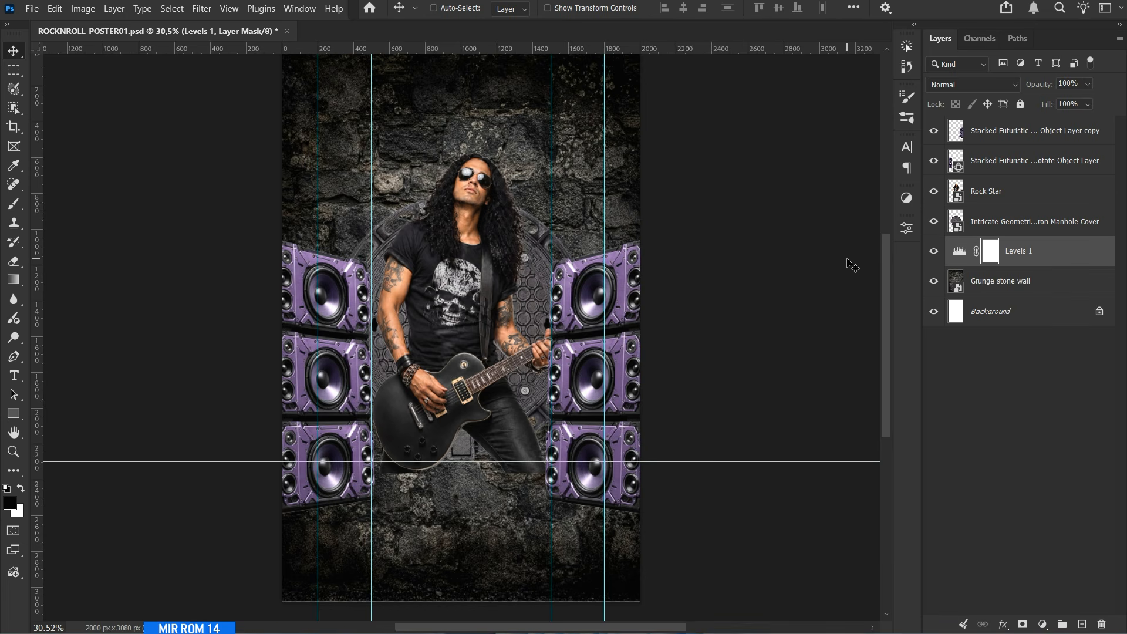
Add a Brightness/Contrast adjustment above Levels 1 with brightness -150 and contrast 43.
click(1043, 624)
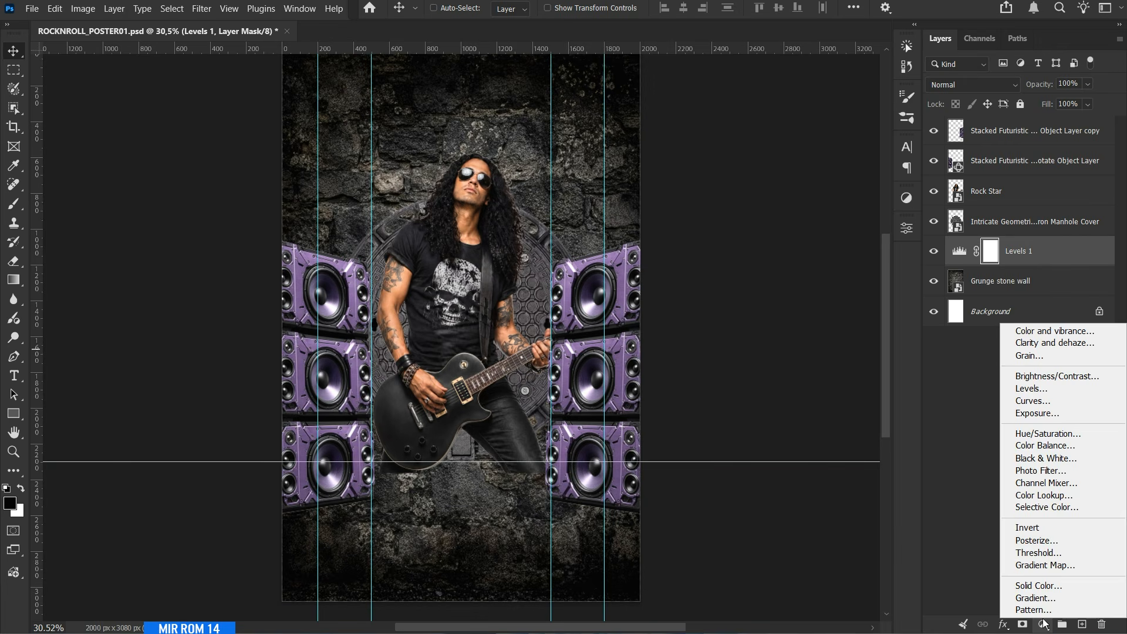
click(1040, 376)
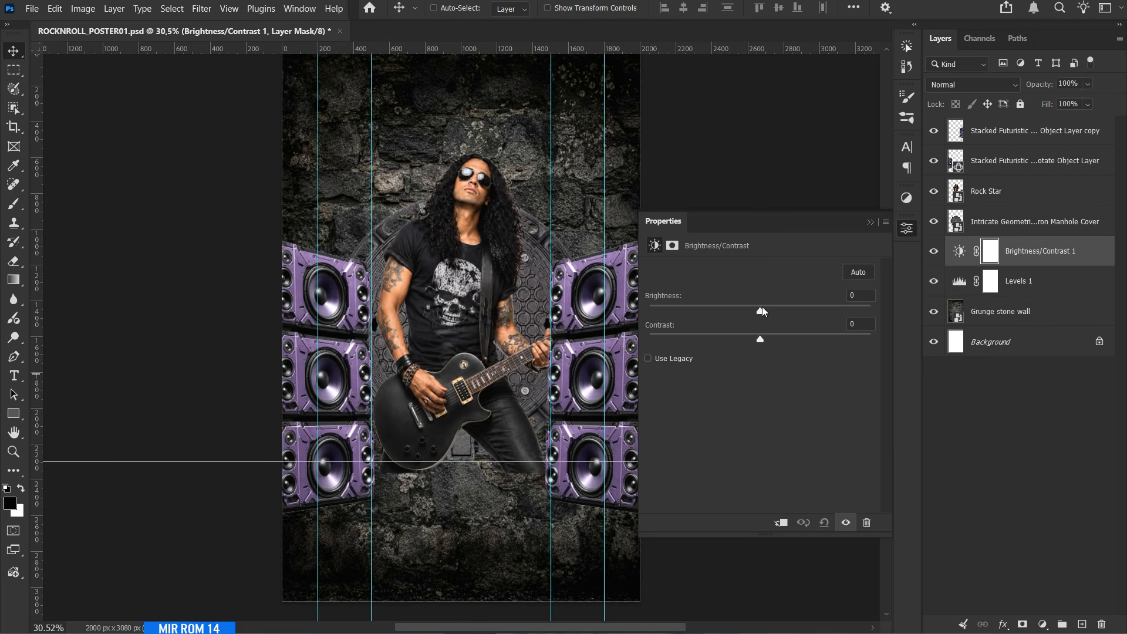
drag(762, 310, 635, 308)
drag(761, 339, 807, 340)
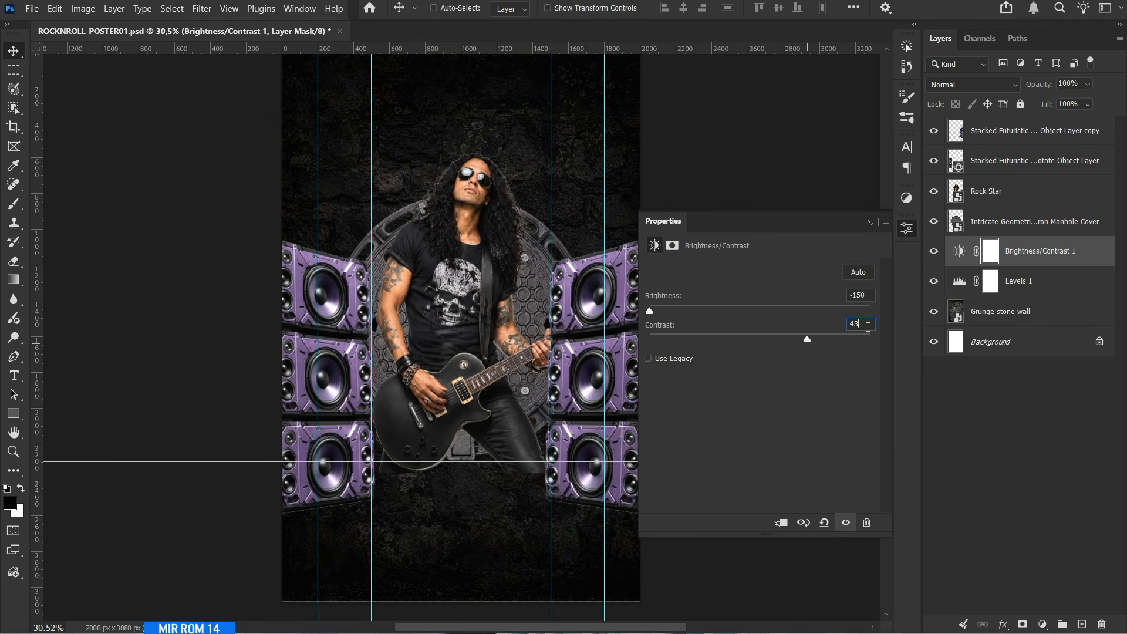
click(871, 222)
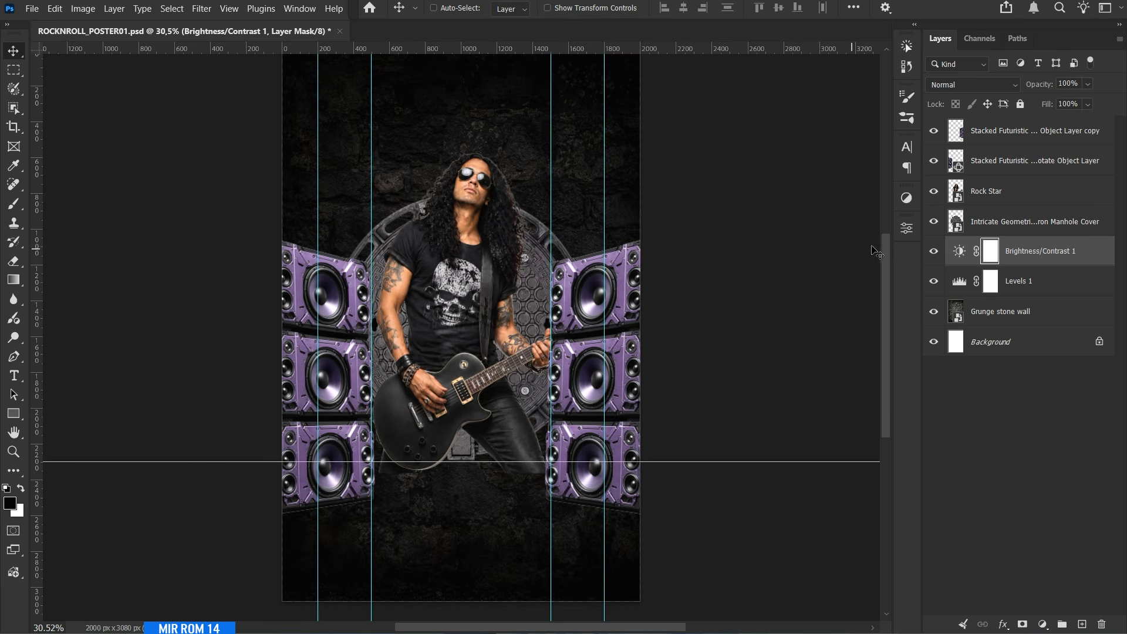
Invert the Brightness/Contrast layer mask to black and hide the guides.
key(ctrl+i)
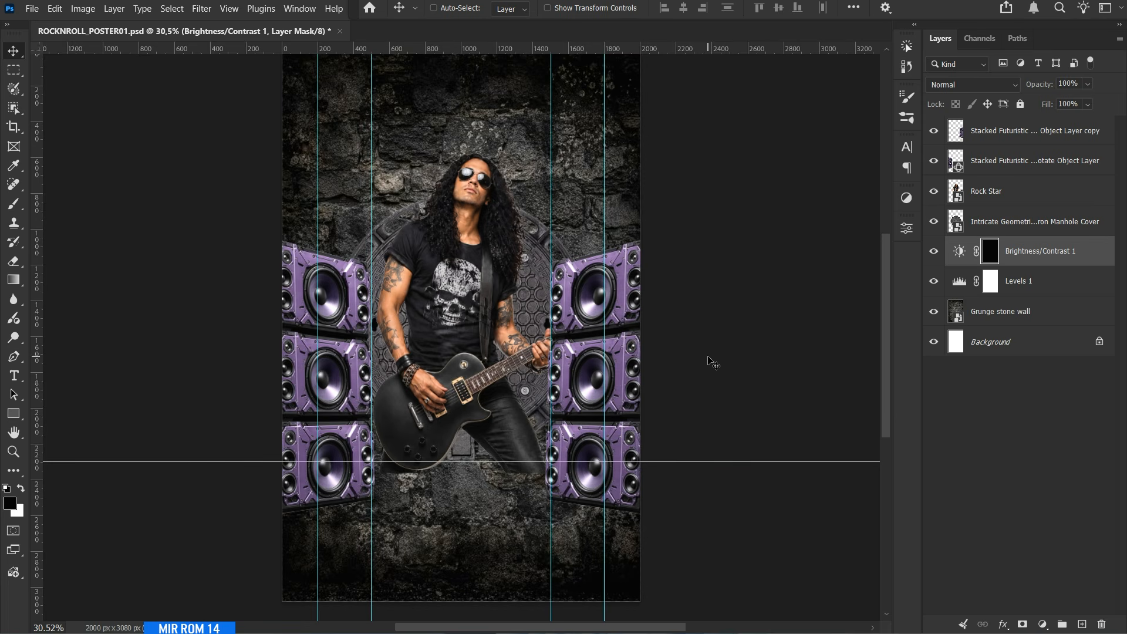
key(ctrl+semicolon)
key(ctrl+plus)
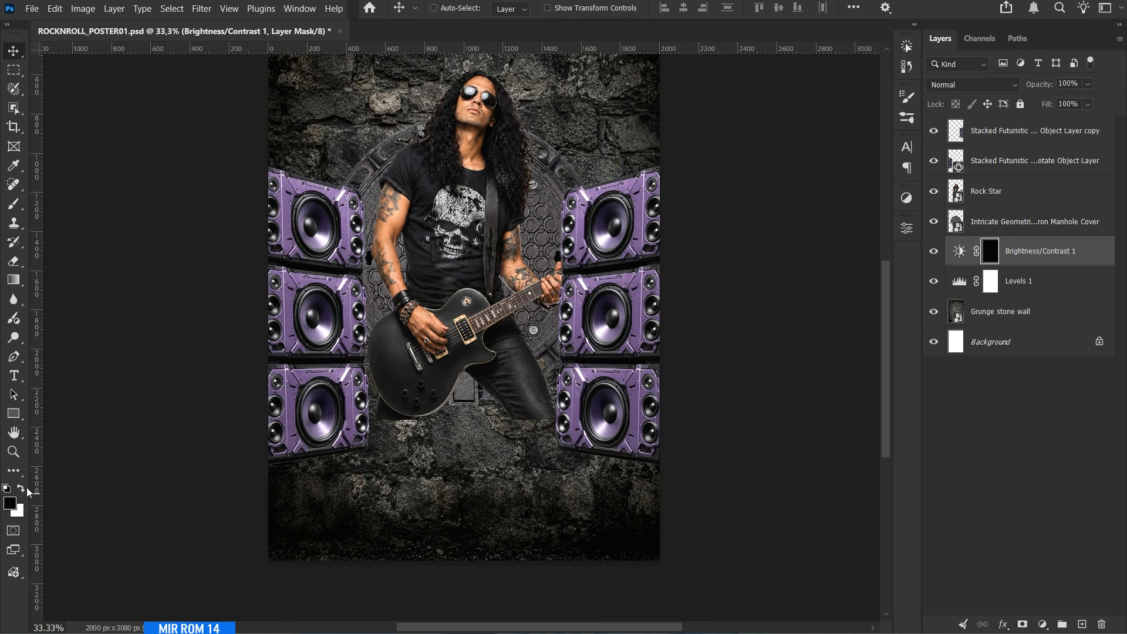
Paint white on the Brightness/Contrast 1 mask with a soft brush of about 1200 px to darken the wall's lower part.
right_click(23, 206)
click(67, 203)
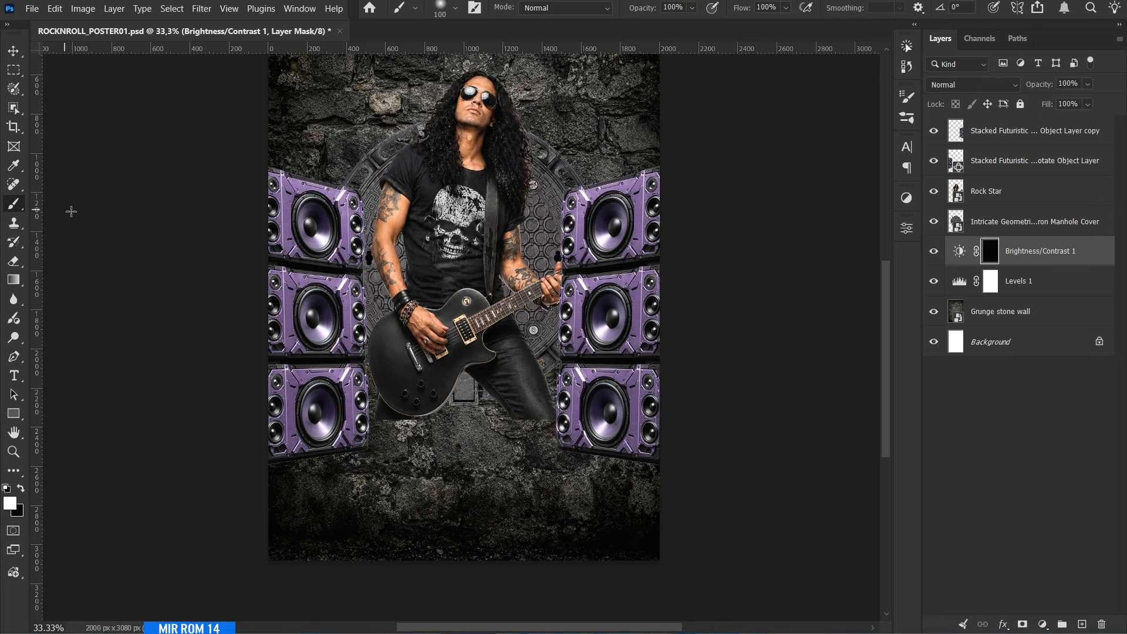
right_click(519, 262)
click(458, 494)
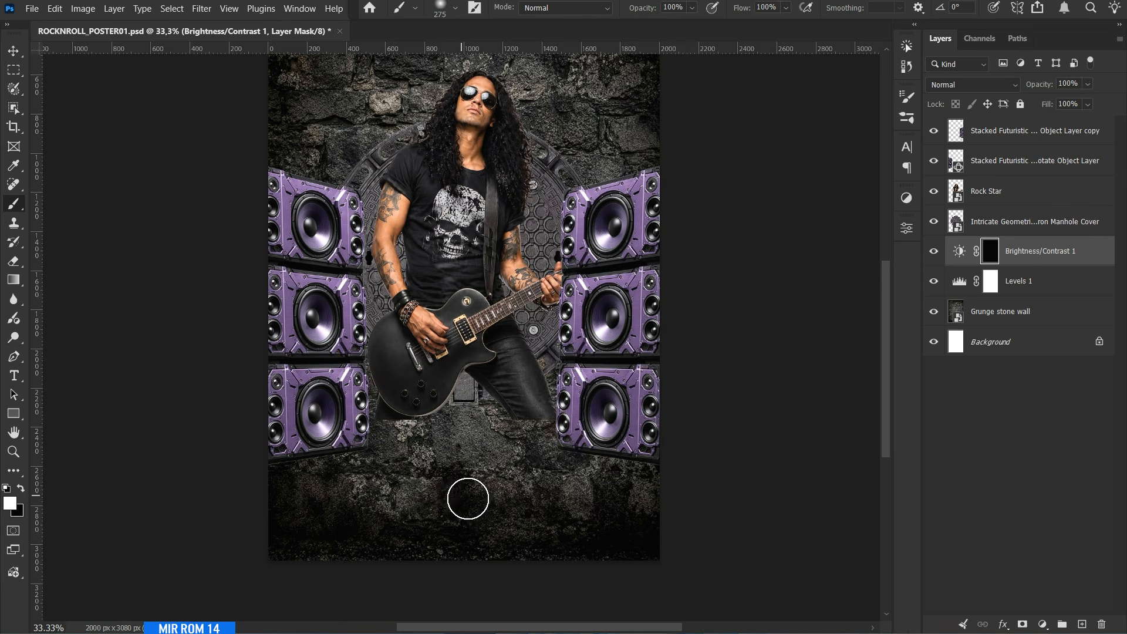
scroll(474, 503, down, 2)
key(bracketright)
key(bracketright)
key(bracketright)
key(bracketright)
key(bracketright)
key(bracketright)
key(bracketright)
key(bracketright)
key(bracketright)
key(bracketright)
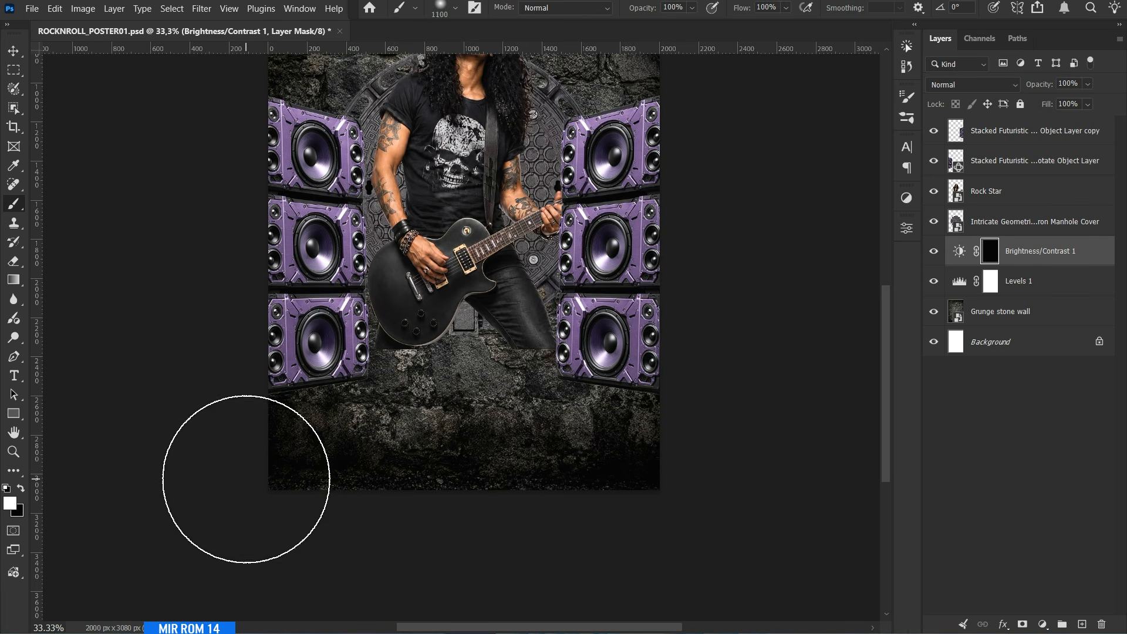
mouse_move(302, 466)
mouse_down()
mouse_move(736, 535)
mouse_move(629, 458)
mouse_move(281, 477)
mouse_up()
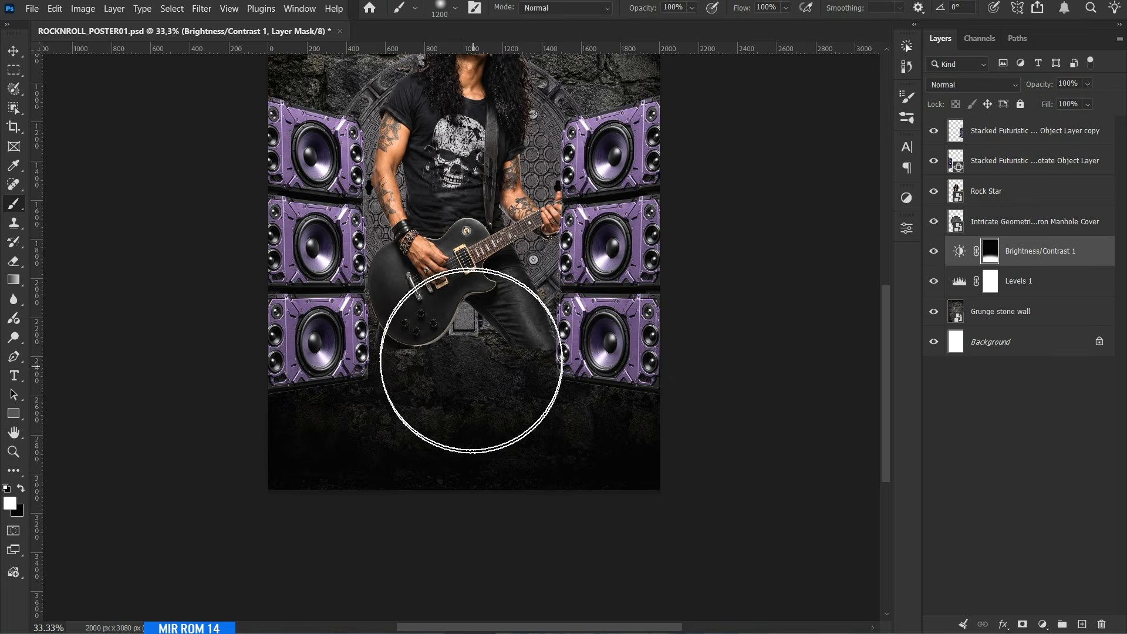
key(v)
key(ctrl+minus)
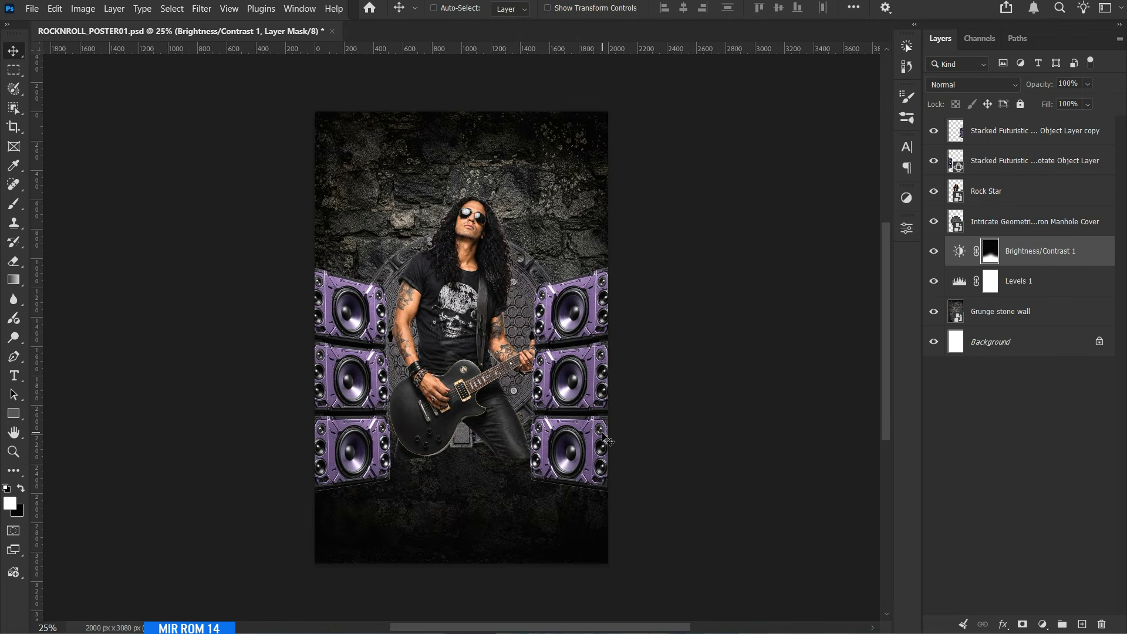
Add a Levels adjustment clipped to the manhole cover layer, raise its black input level to 33 and lower the white input level.
click(999, 223)
click(1043, 624)
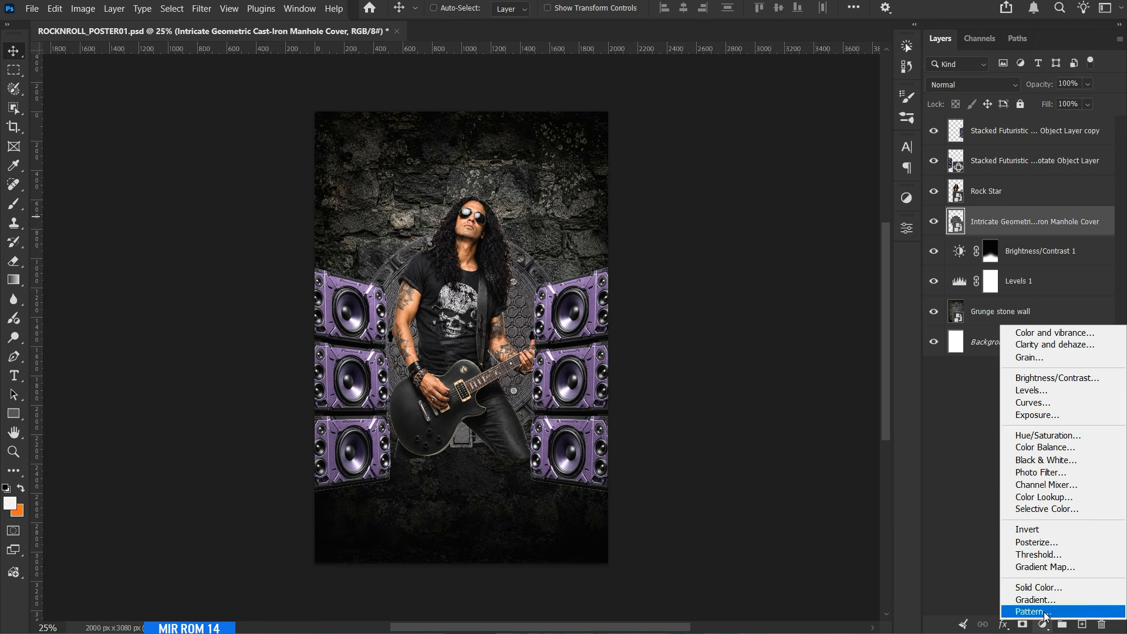
click(1049, 391)
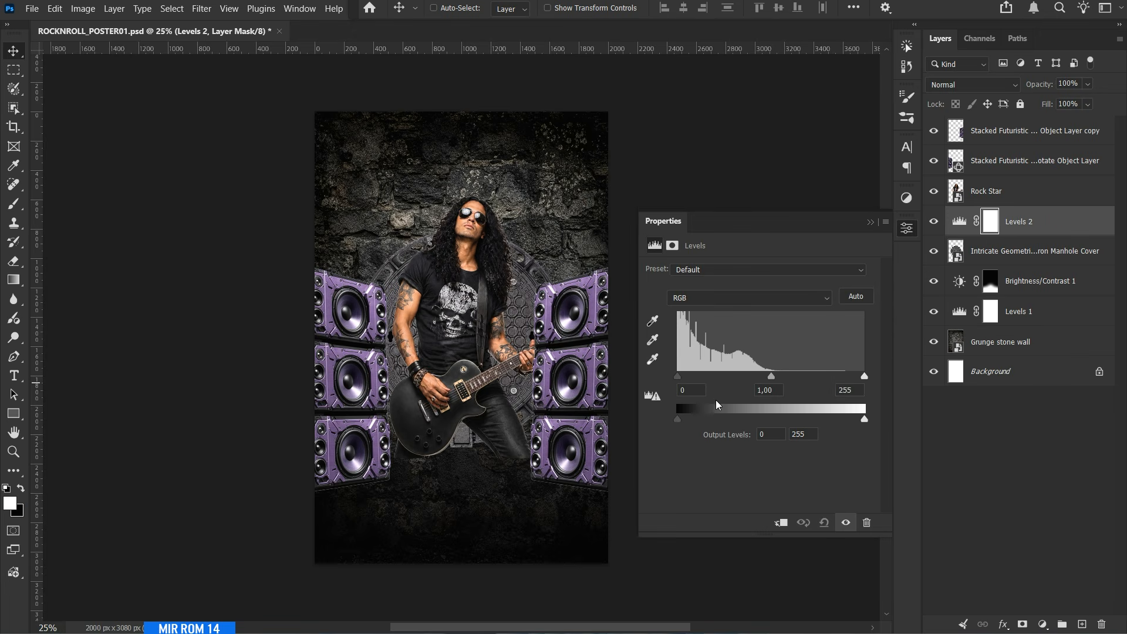
click(781, 522)
drag(681, 377, 689, 377)
click(693, 392)
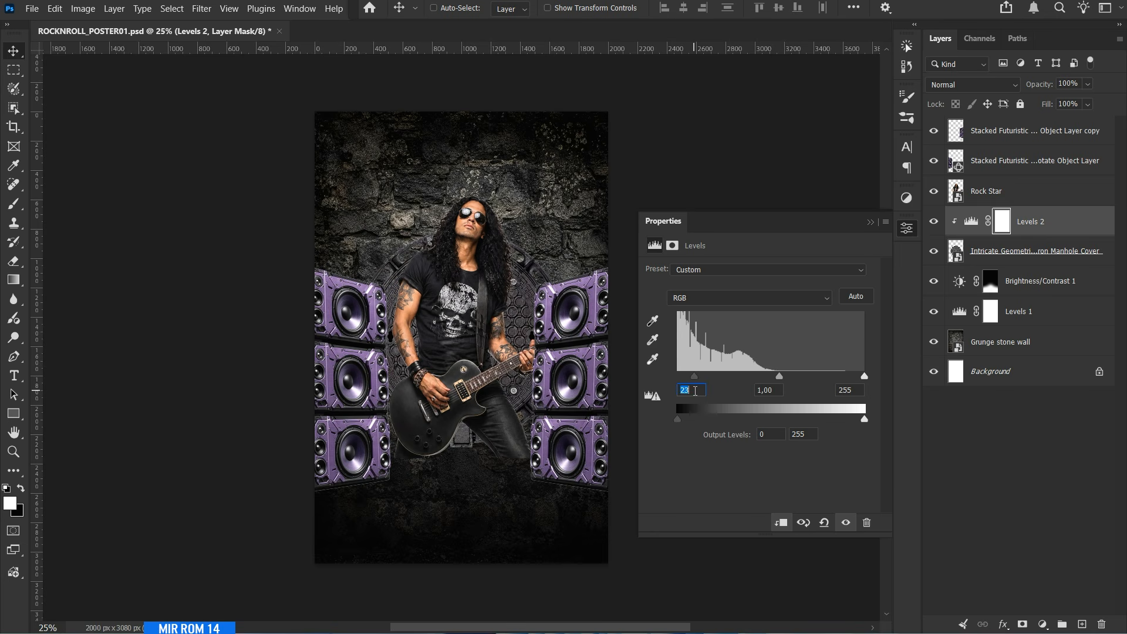
scroll(695, 392, up, 7)
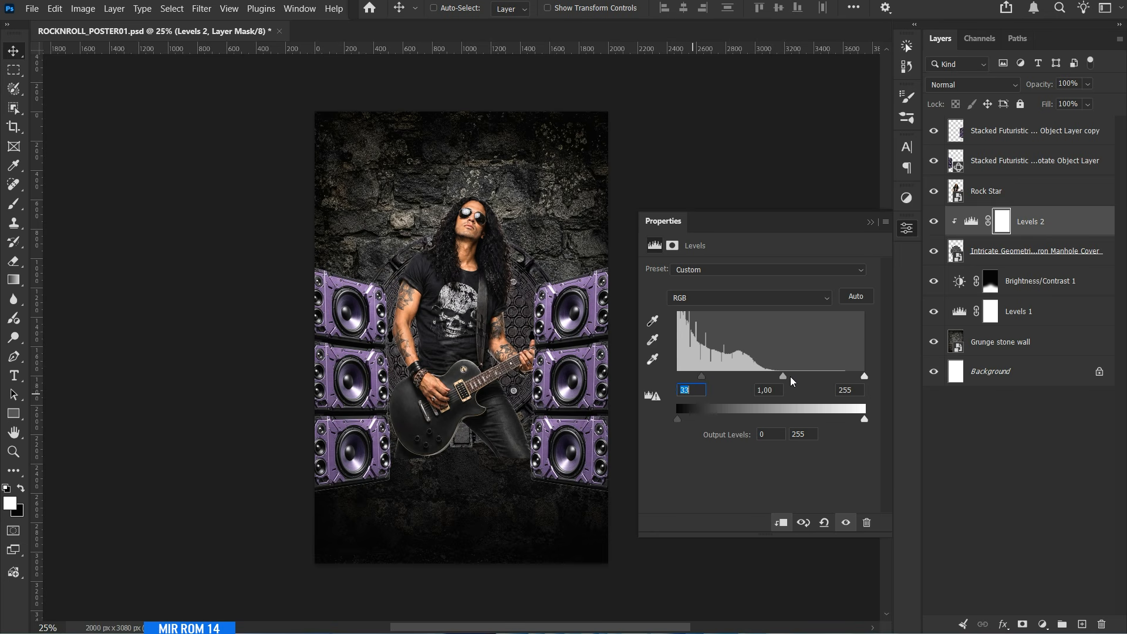
scroll(769, 392, up, 2)
click(862, 390)
scroll(861, 390, down, 15)
click(871, 223)
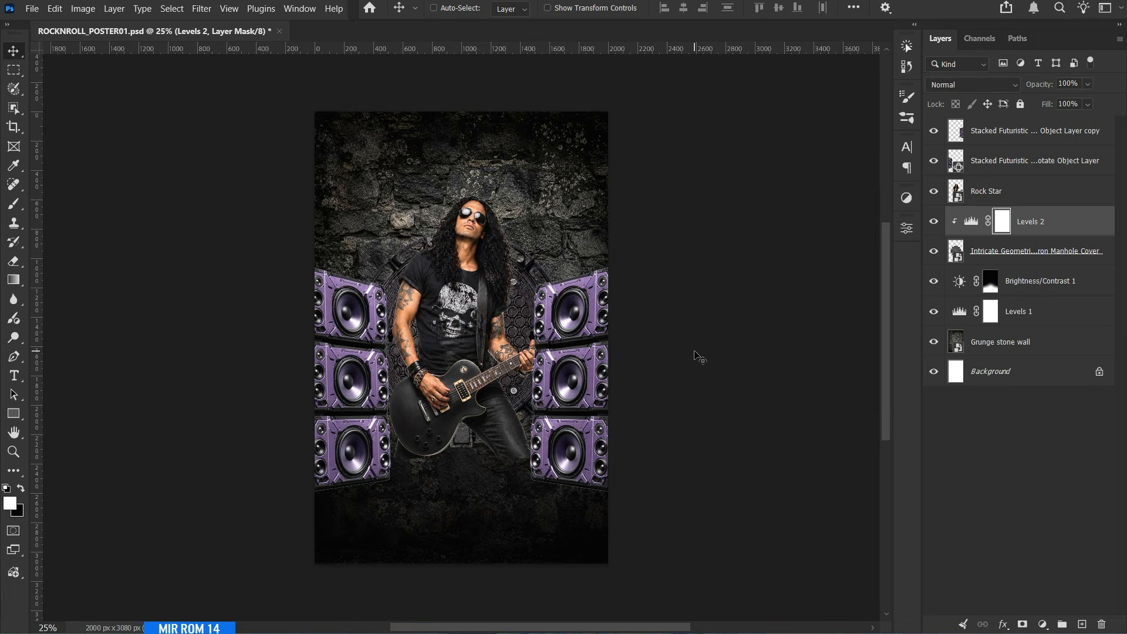
Add a Multiply drop shadow to the manhole cover layer with opacity 84%, angle 105°, distance 42 px, spread 20% and size 70 px.
click(1009, 250)
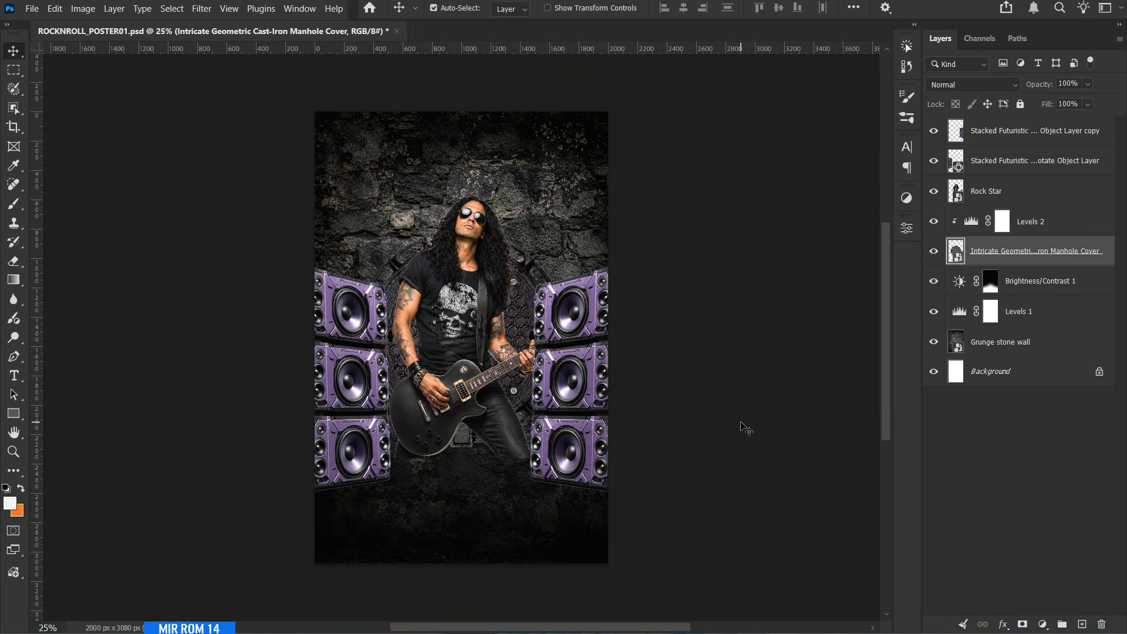
key(ctrl+plus)
click(1005, 624)
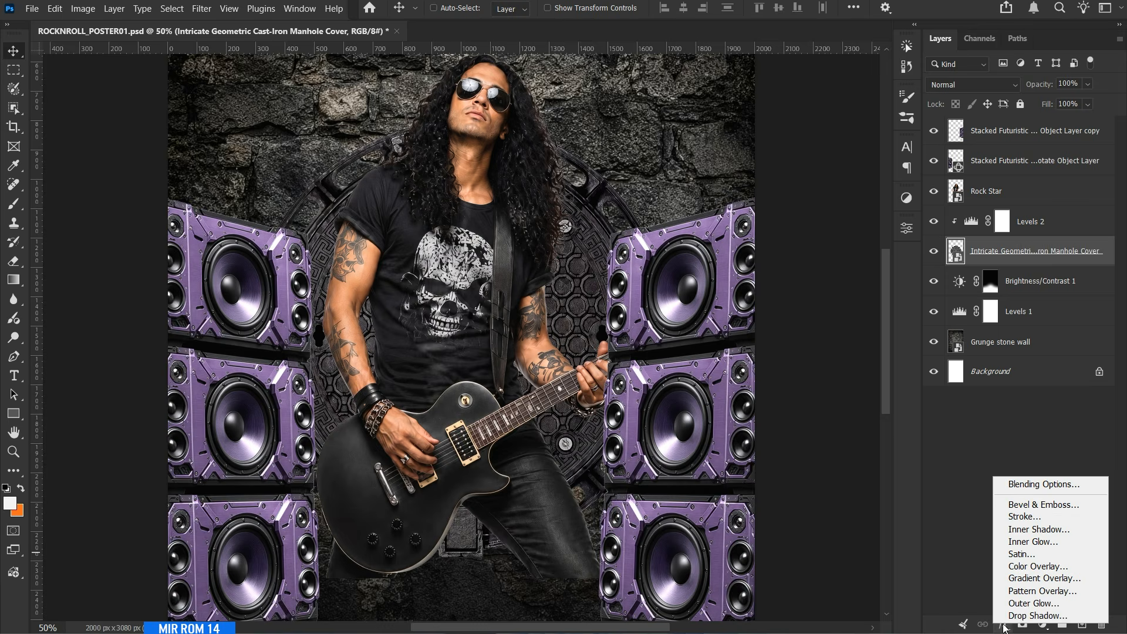
click(1011, 616)
drag(532, 626, 589, 625)
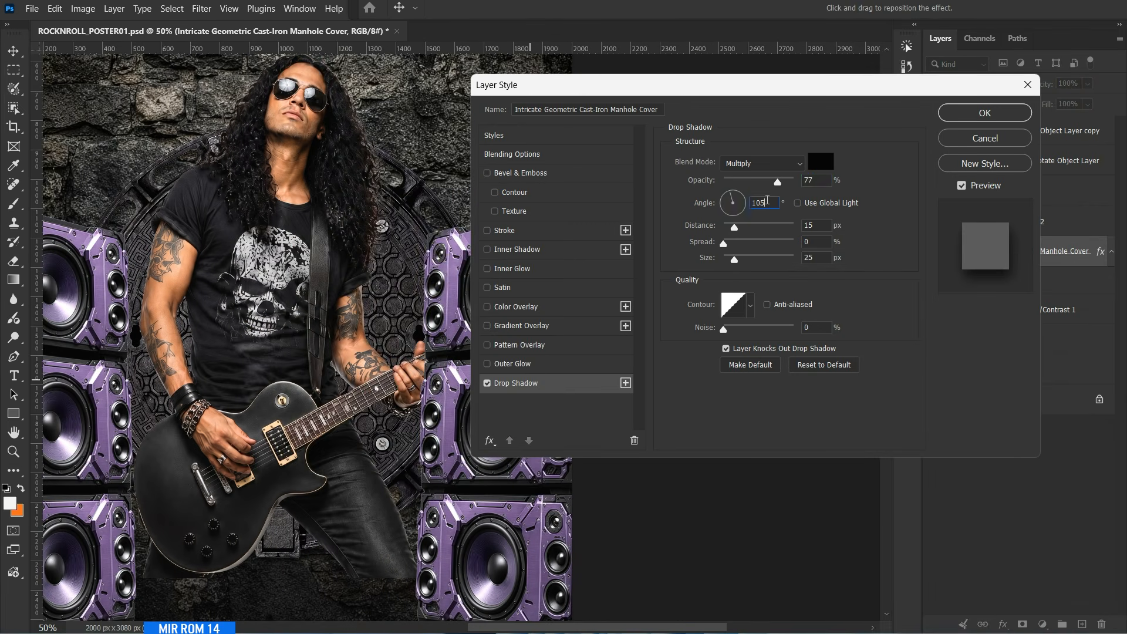
scroll(818, 180, up, 3)
double_click(822, 225)
text(42)
double_click(817, 257)
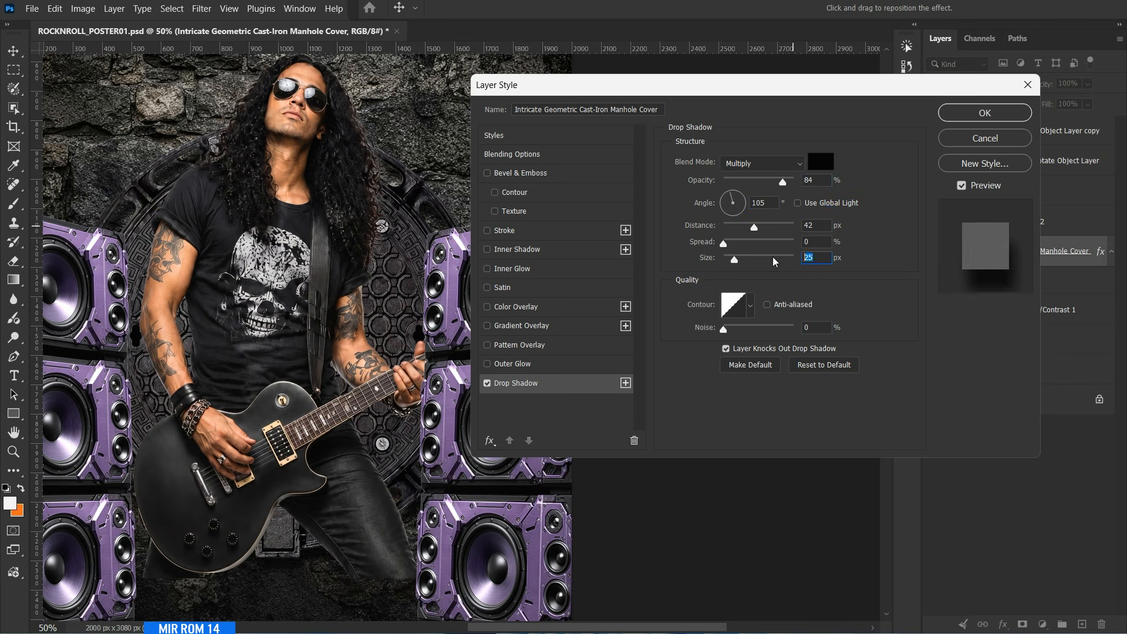
text(70)
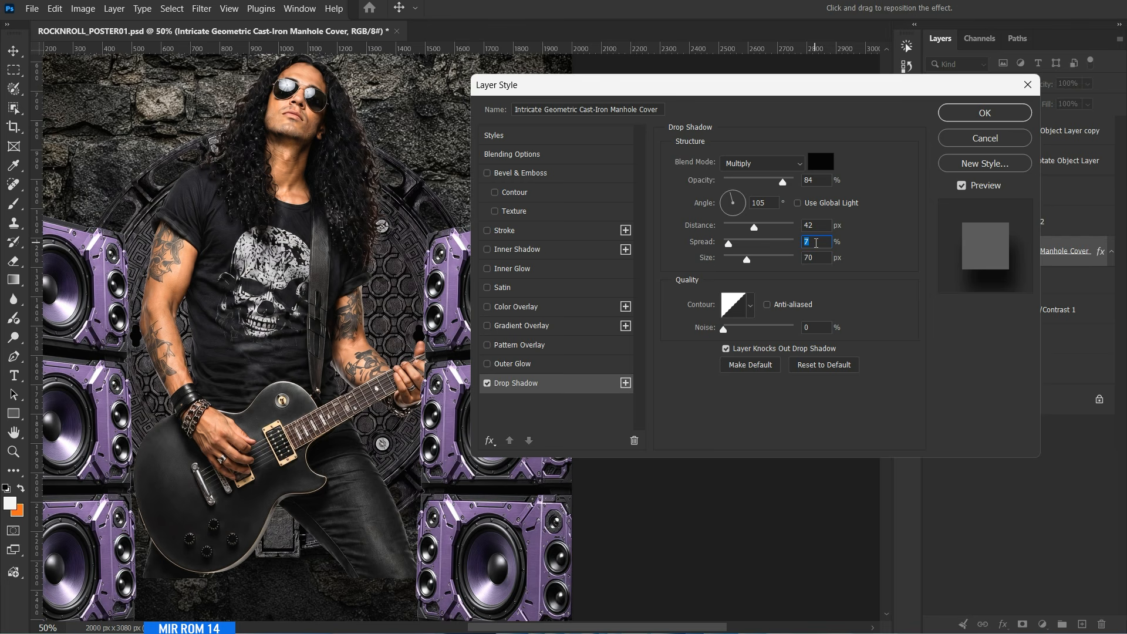
text(20)
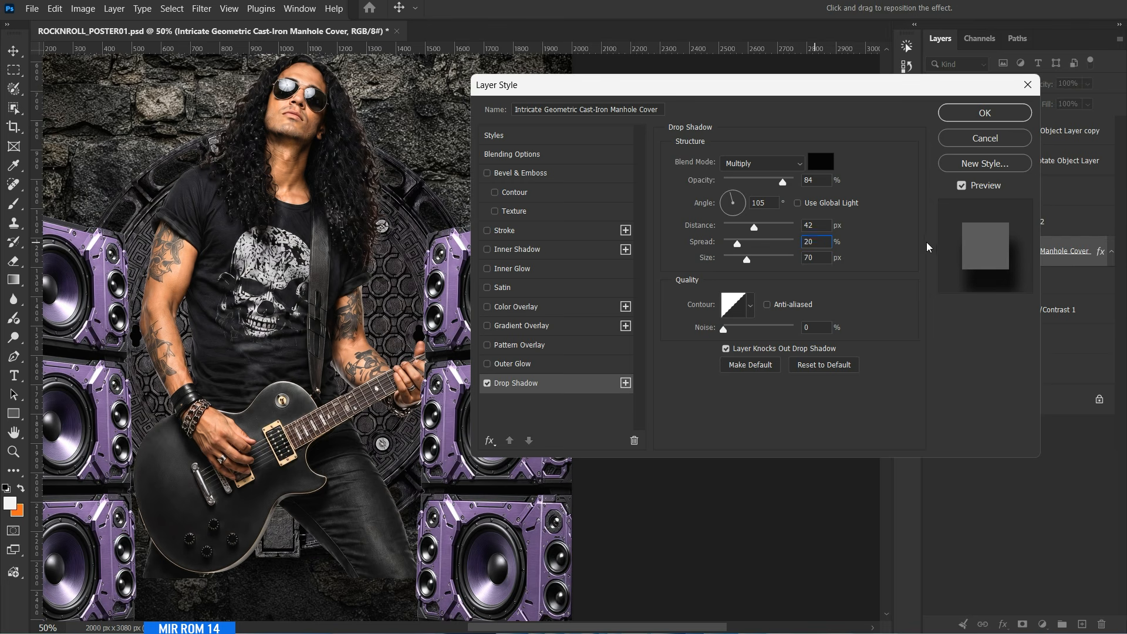
click(972, 117)
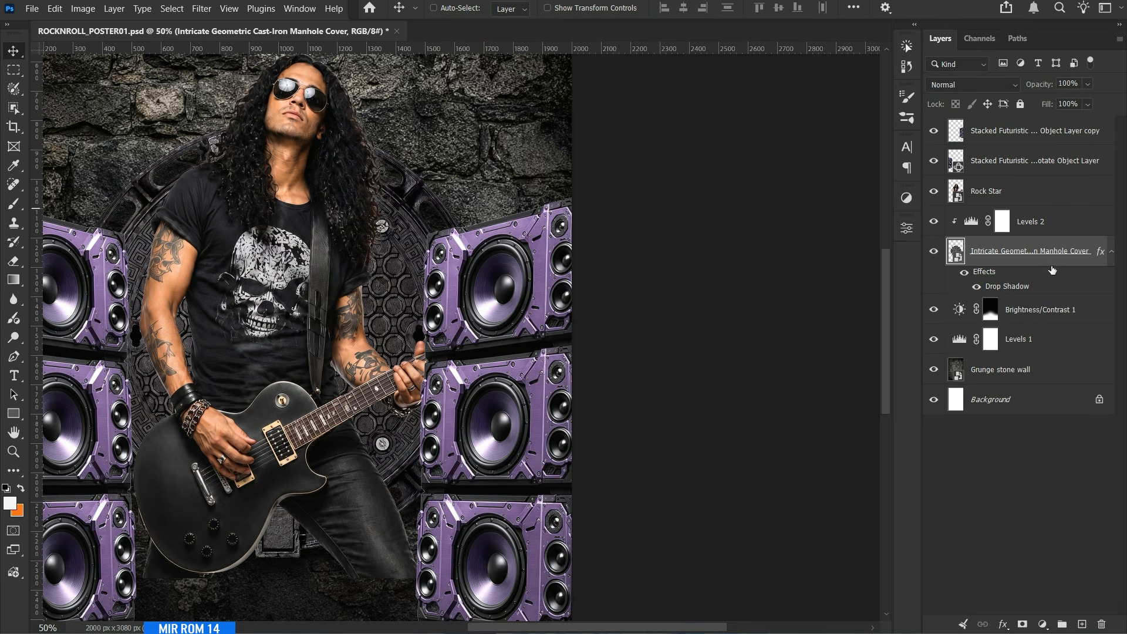
click(1111, 252)
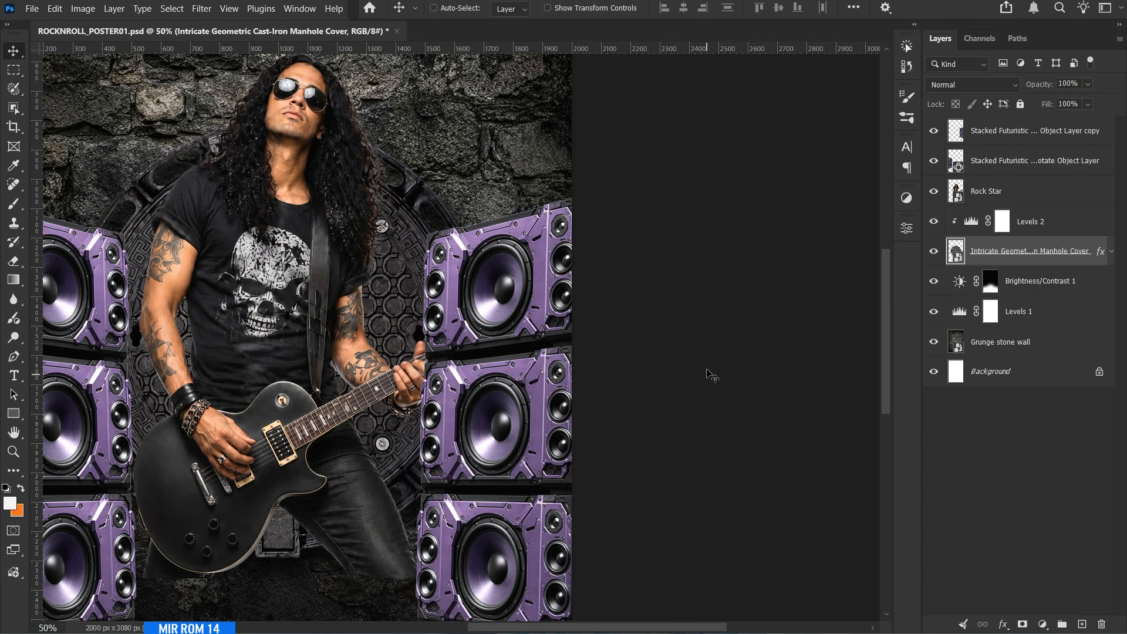
Add a Levels adjustment clipped to the left speakers layer with black input level 15 and white output level 205.
scroll(674, 350, down, 2)
scroll(616, 591, left, 2)
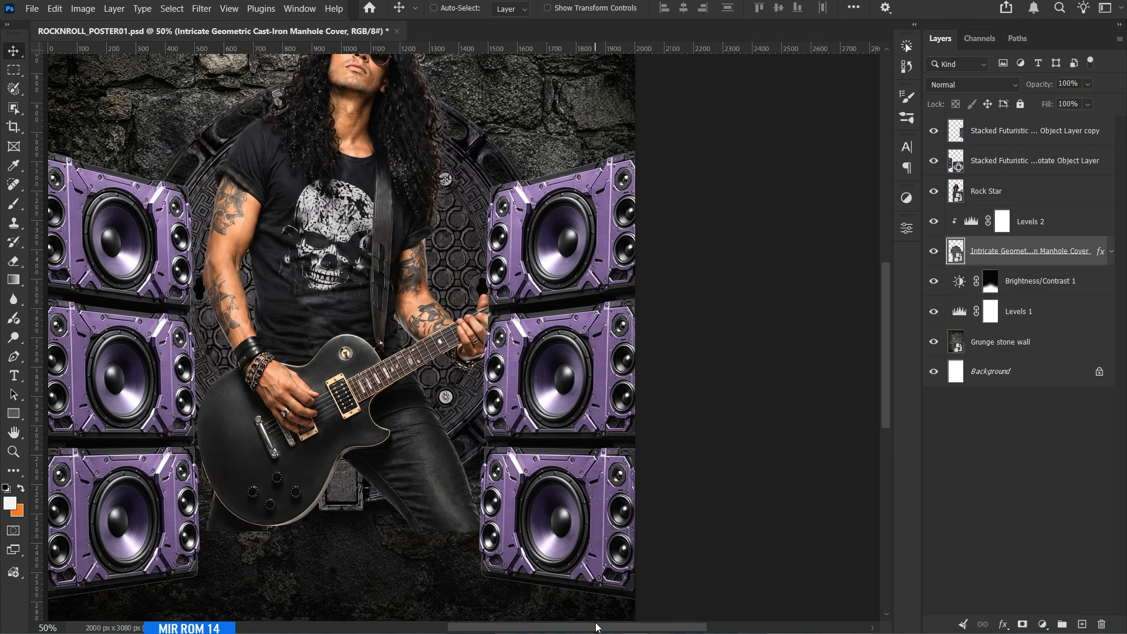
click(948, 168)
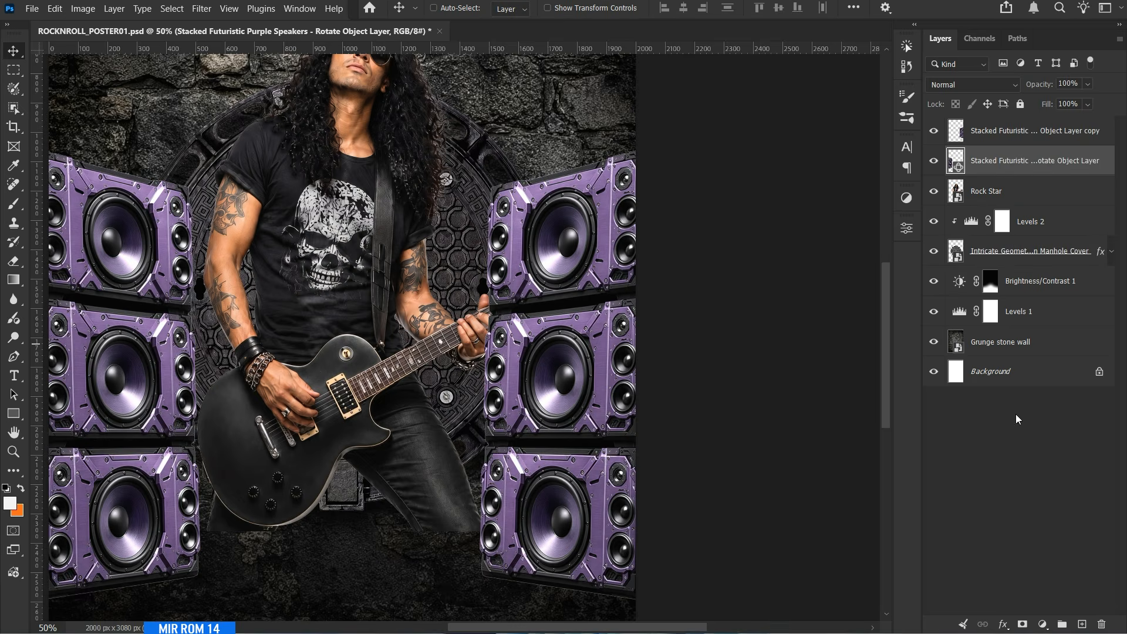
click(1043, 624)
click(1027, 392)
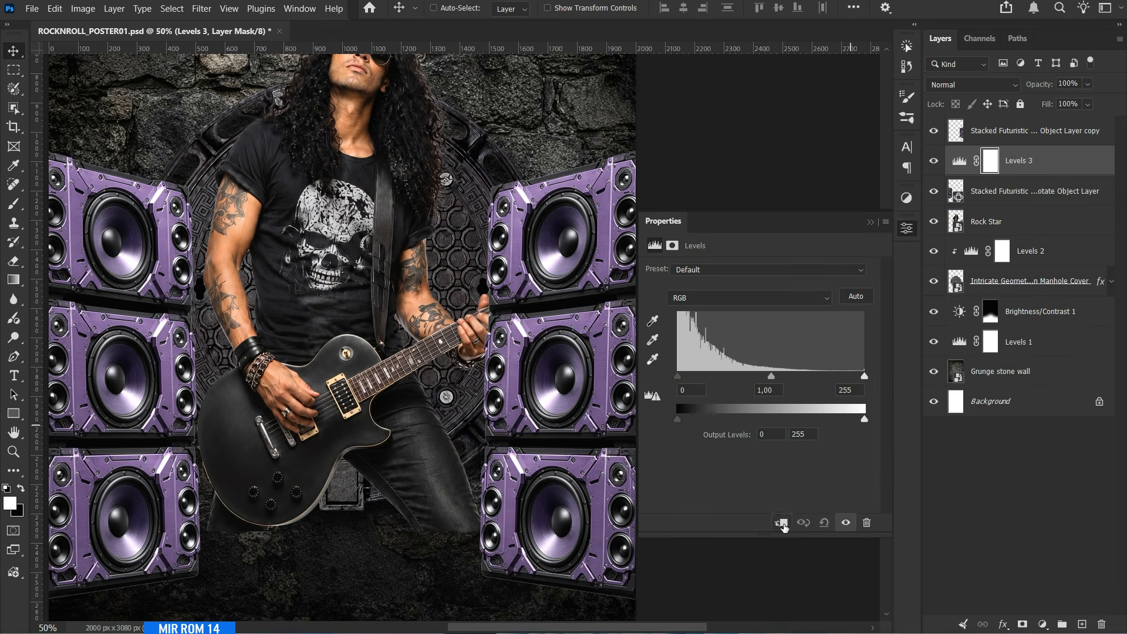
click(781, 523)
text(15)
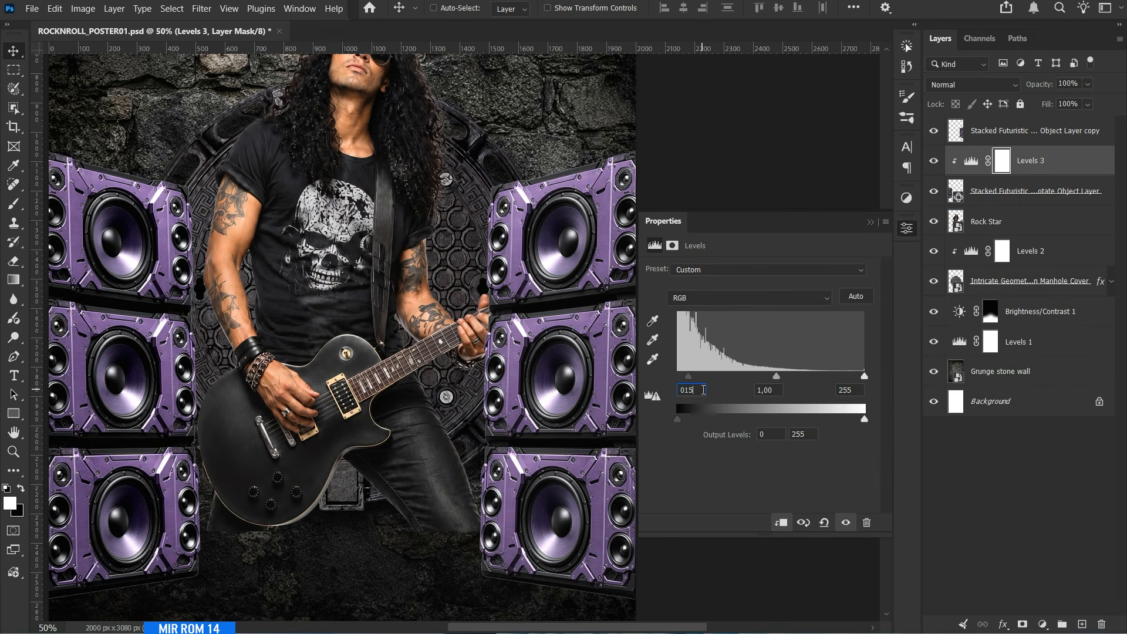
text(205)
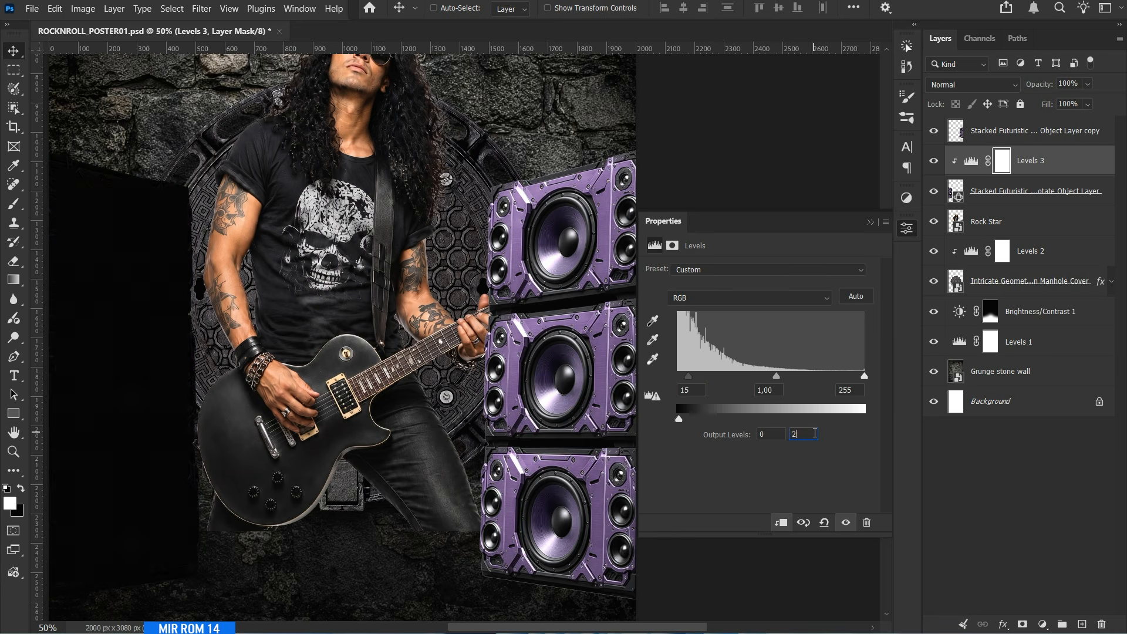
click(871, 223)
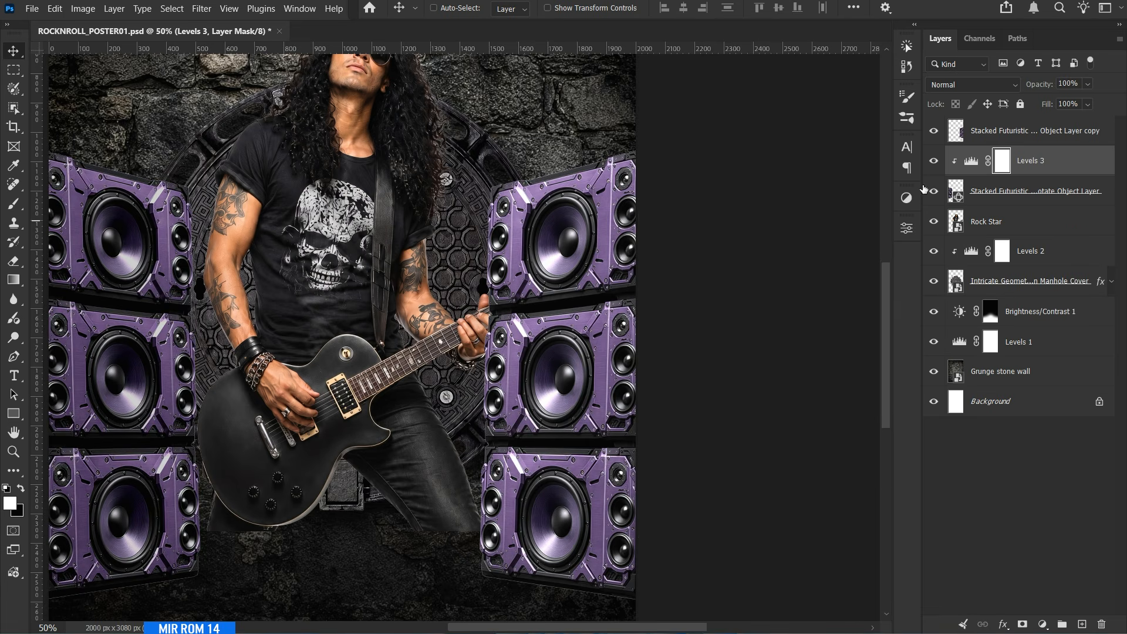
Add a drop shadow to the left speakers layer with opacity 77%, angle 105°, distance 42 px, spread 10% and size 70 px.
click(992, 203)
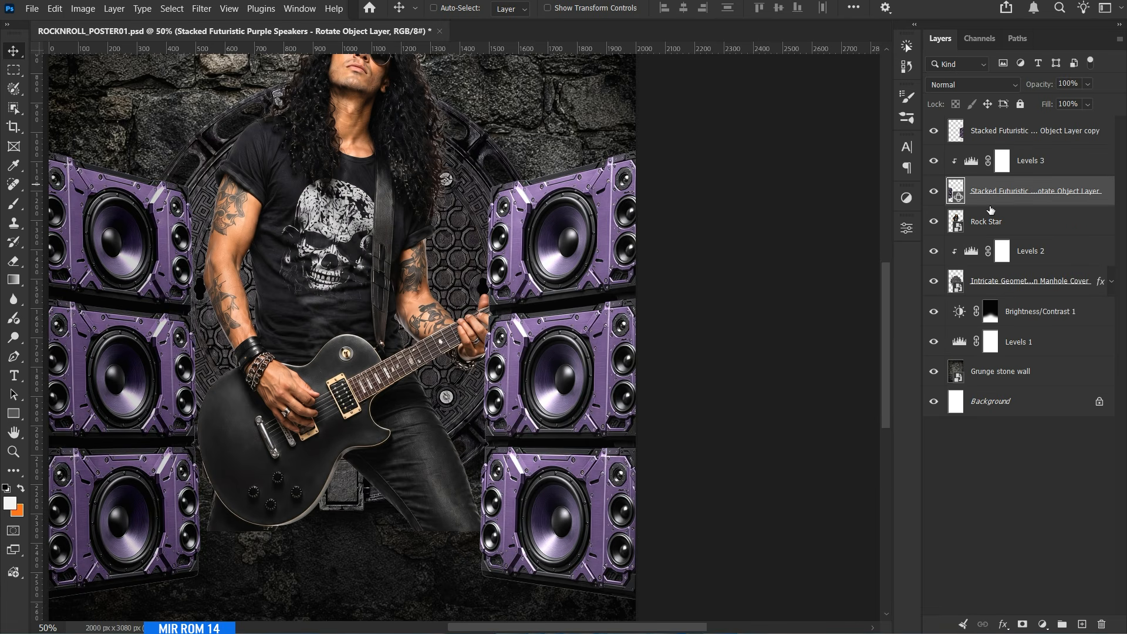
click(1003, 624)
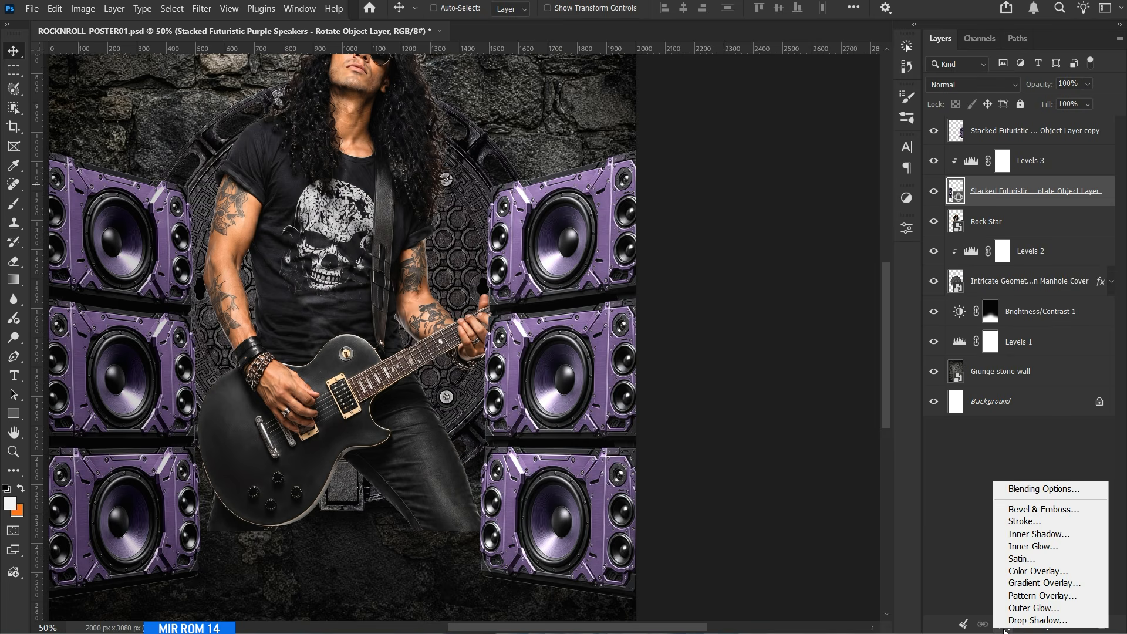
click(1014, 621)
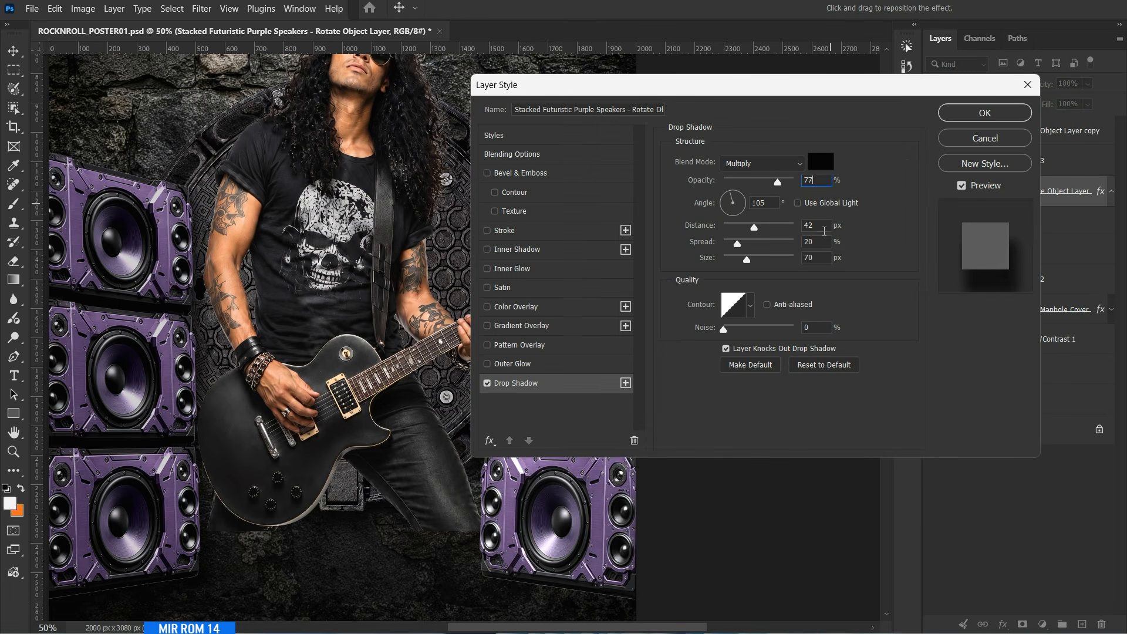
drag(823, 241, 787, 242)
text(10)
click(489, 382)
click(489, 382)
click(959, 120)
Duplicate the Levels 3 adjustment, clip the copy to the right speakers layer and compare the poster with and without it.
click(1048, 171)
key(ctrl+j)
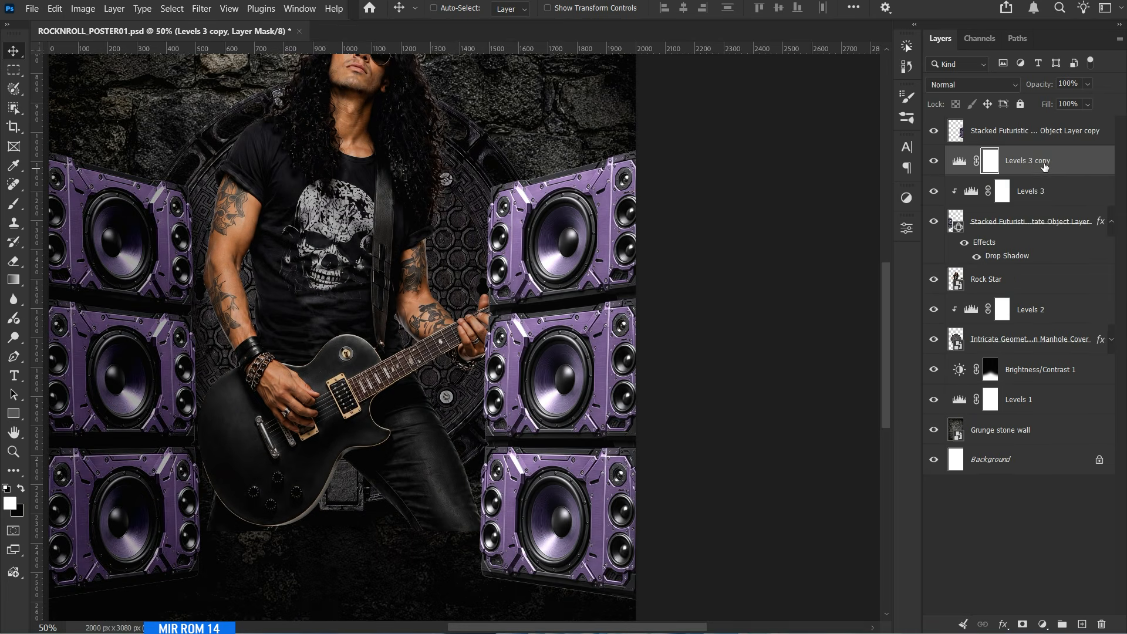
mouse_move(1044, 167)
mouse_down()
mouse_move(1045, 125)
mouse_move(1046, 151)
mouse_up()
click(934, 130)
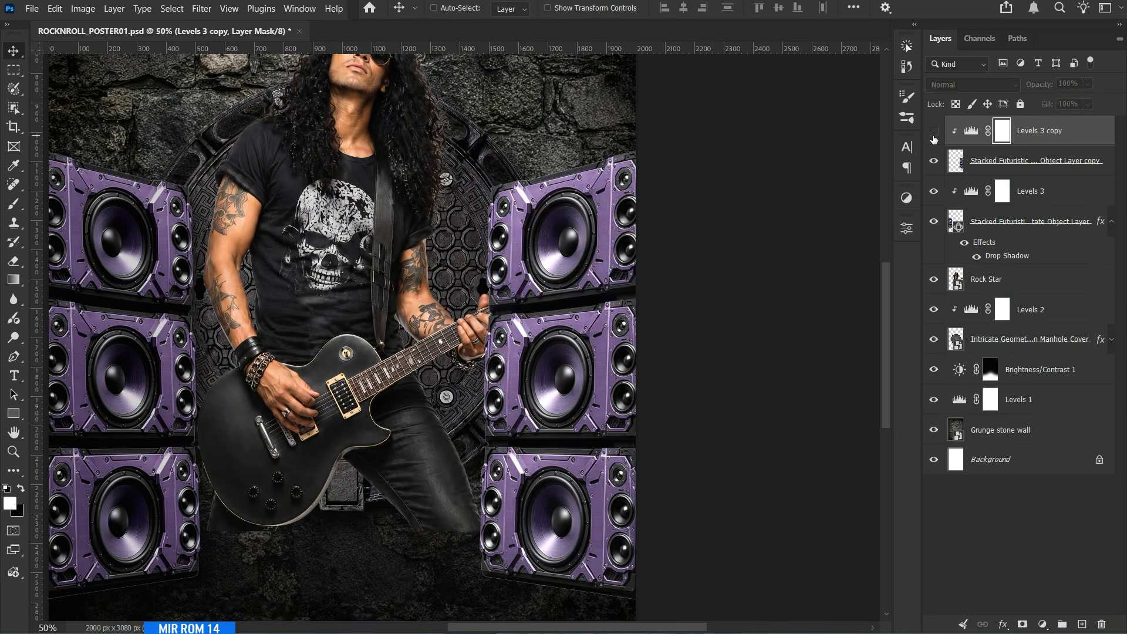
click(933, 131)
Copy the left speakers' drop shadow onto the right speakers layer and collapse both layers' effects lists.
drag(992, 247, 998, 166)
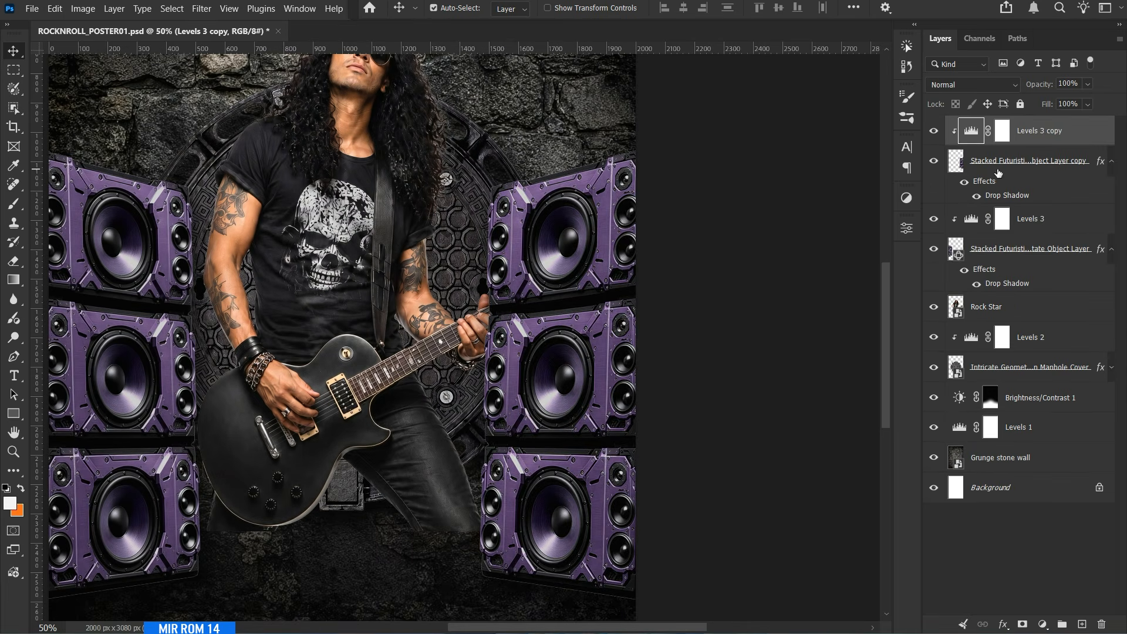
click(1111, 161)
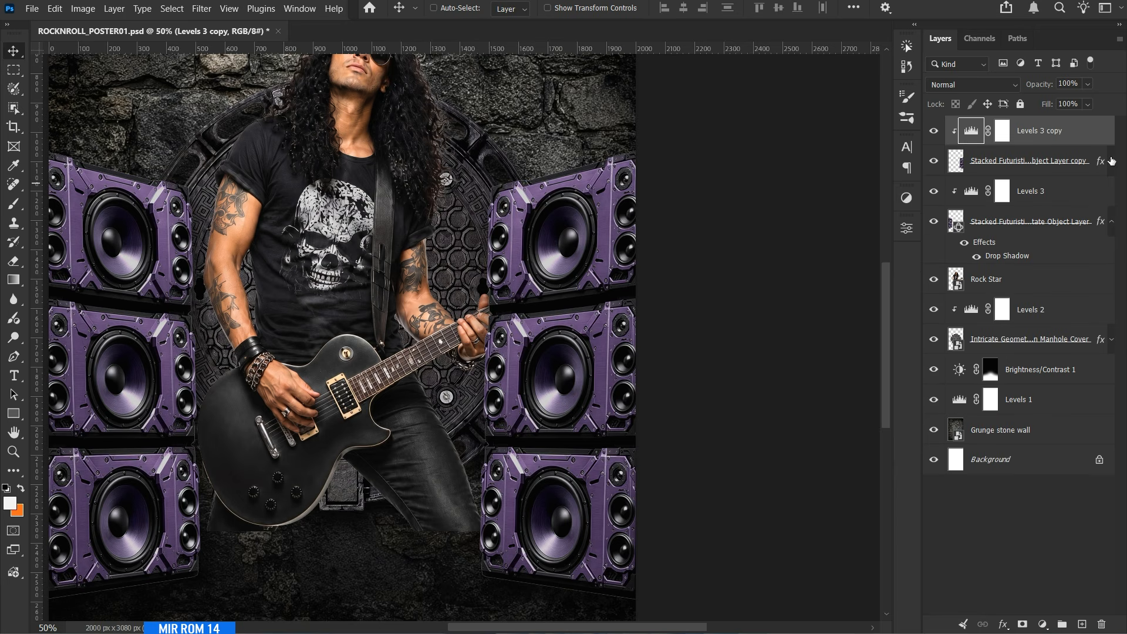
click(1110, 223)
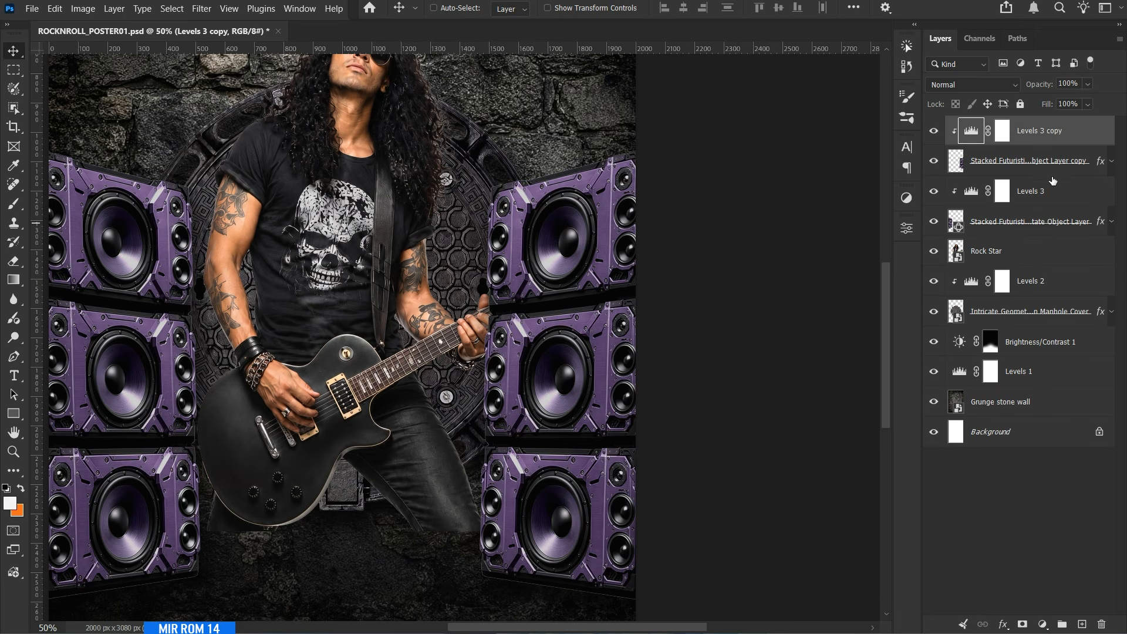
Move the Rock Star layer to the top of the layer stack so the guitar lies in front of the speakers.
click(1021, 256)
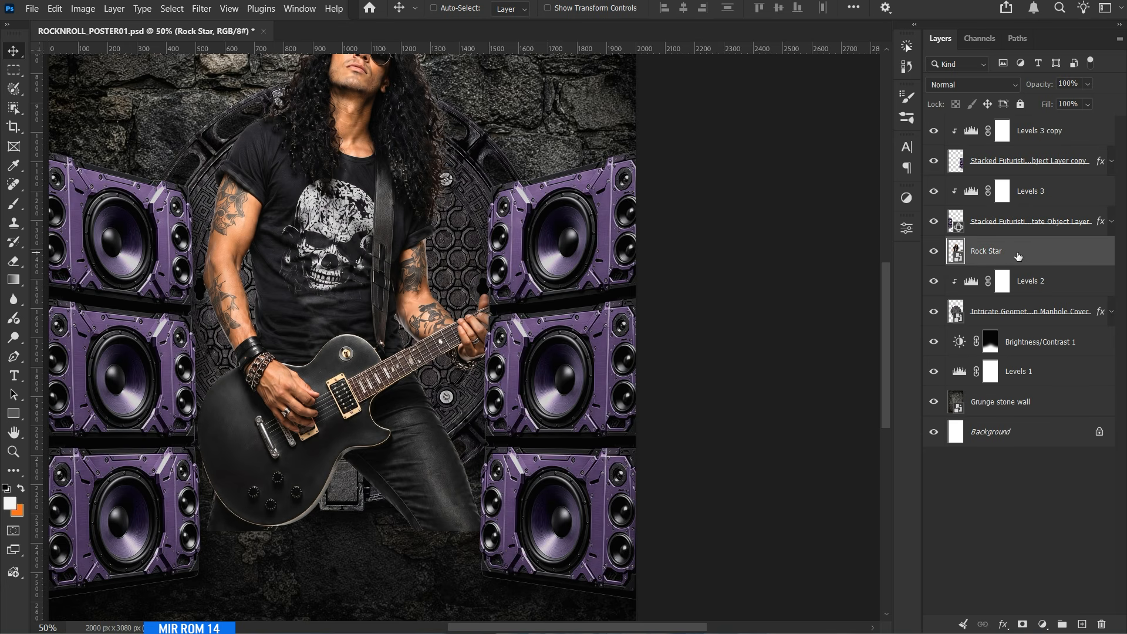
drag(1033, 257, 1036, 125)
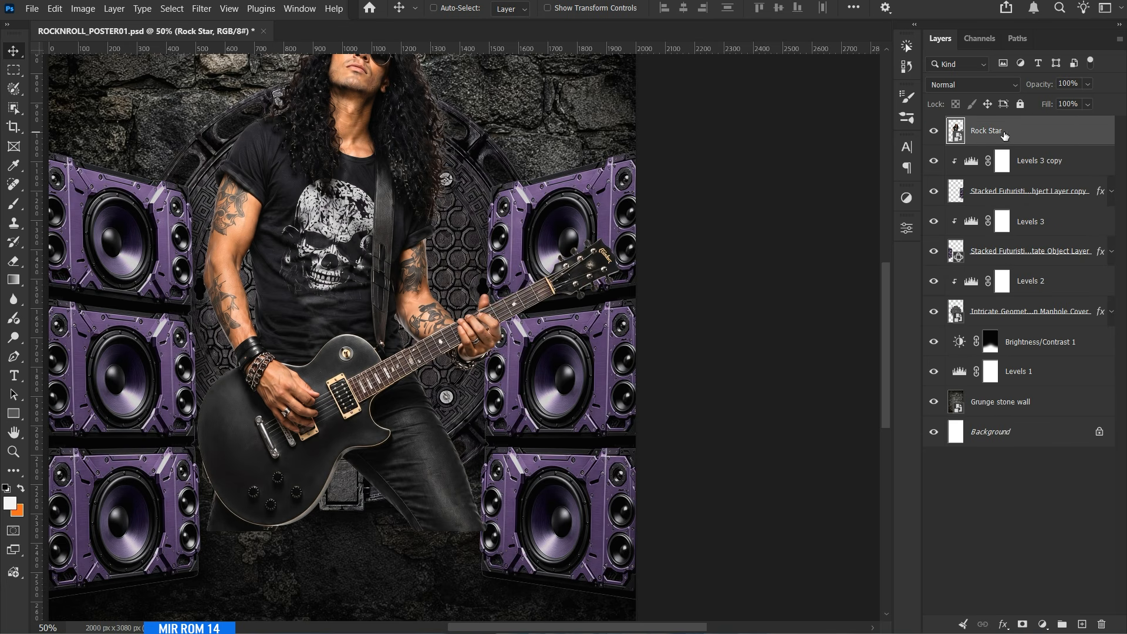
Add a Levels adjustment clipped to the Rock Star layer with input levels 14, 1.02 and 242 and output black 5.
click(1043, 624)
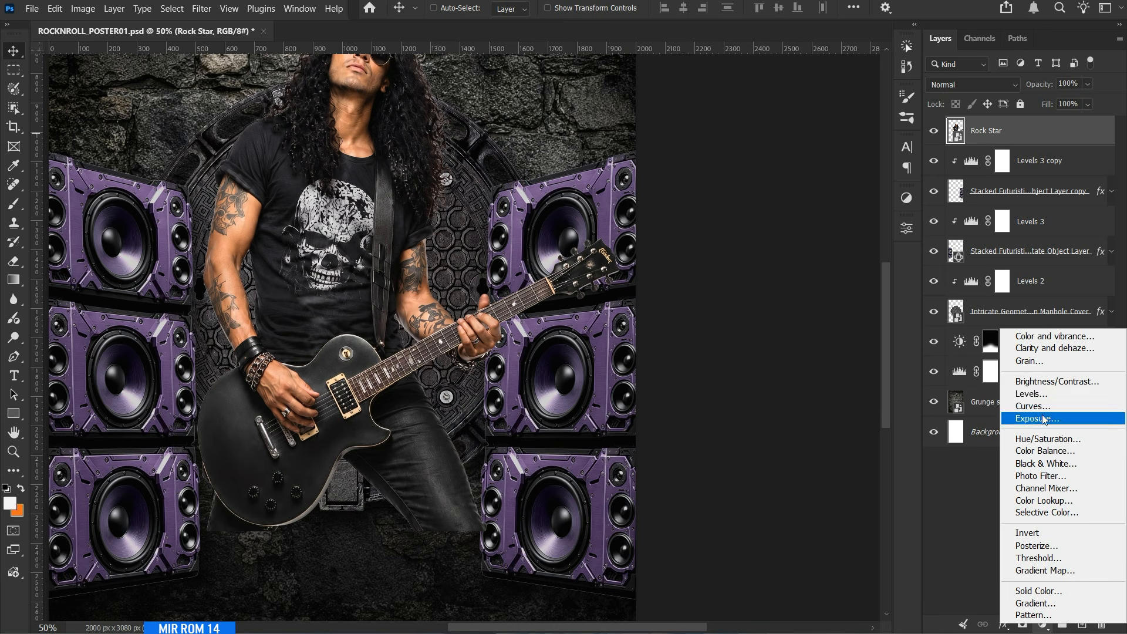
click(1039, 396)
click(787, 522)
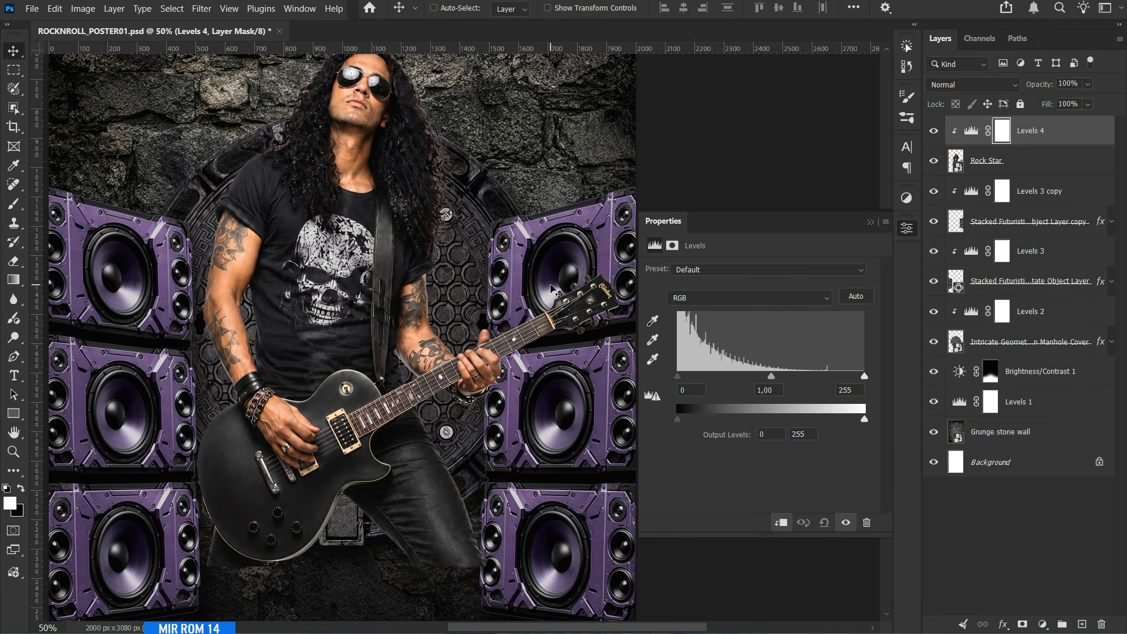
double_click(692, 390)
text(5)
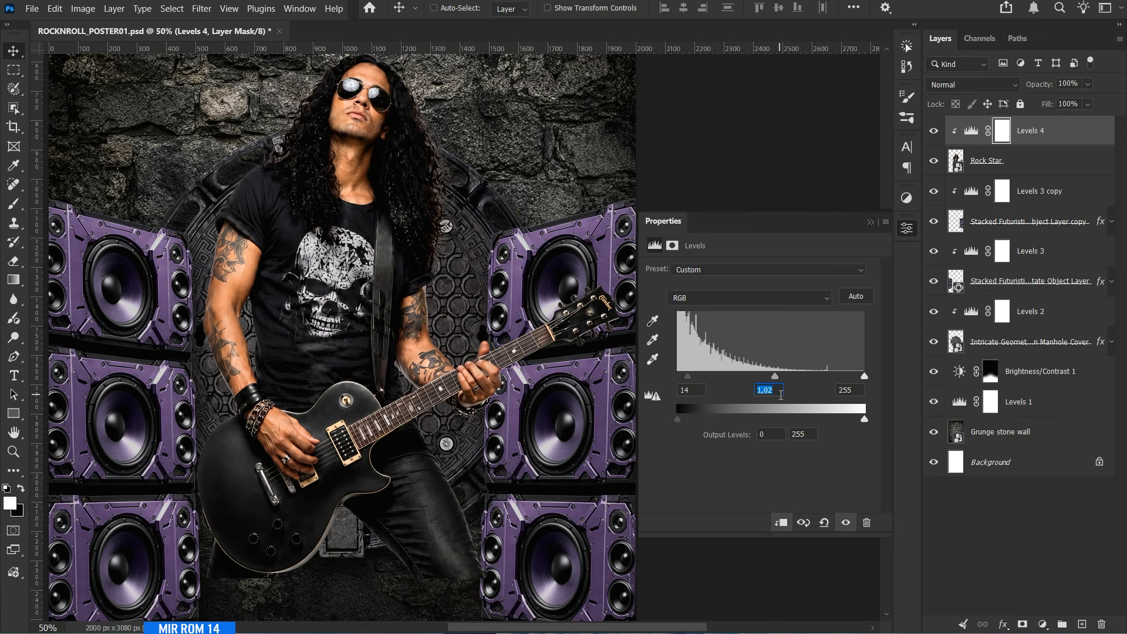
click(860, 391)
scroll(860, 391, down, 8)
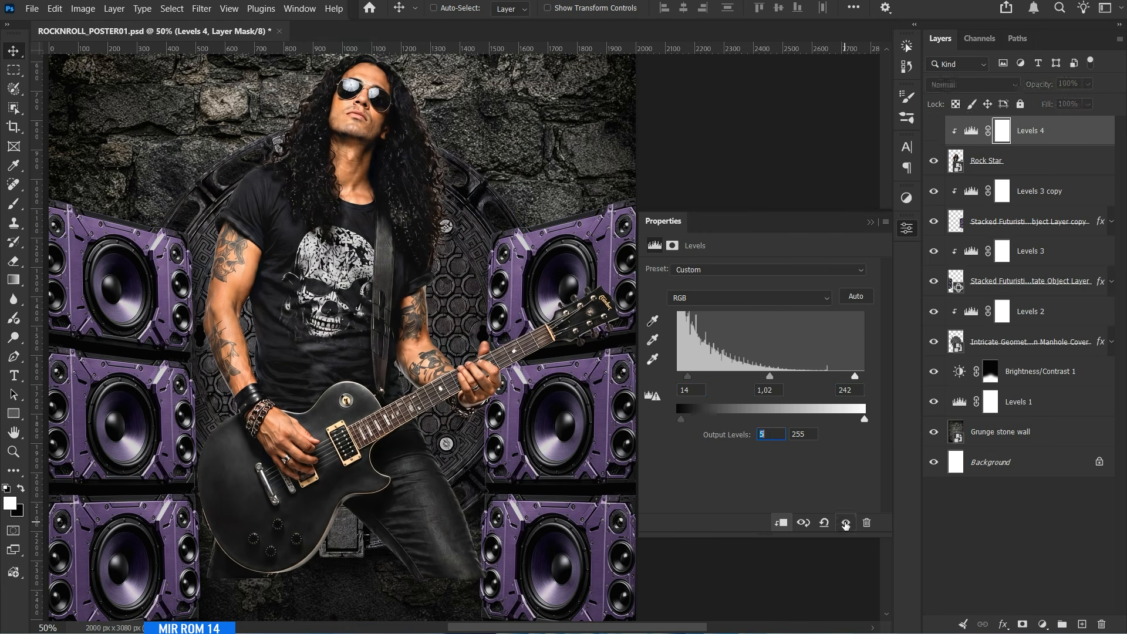
click(871, 222)
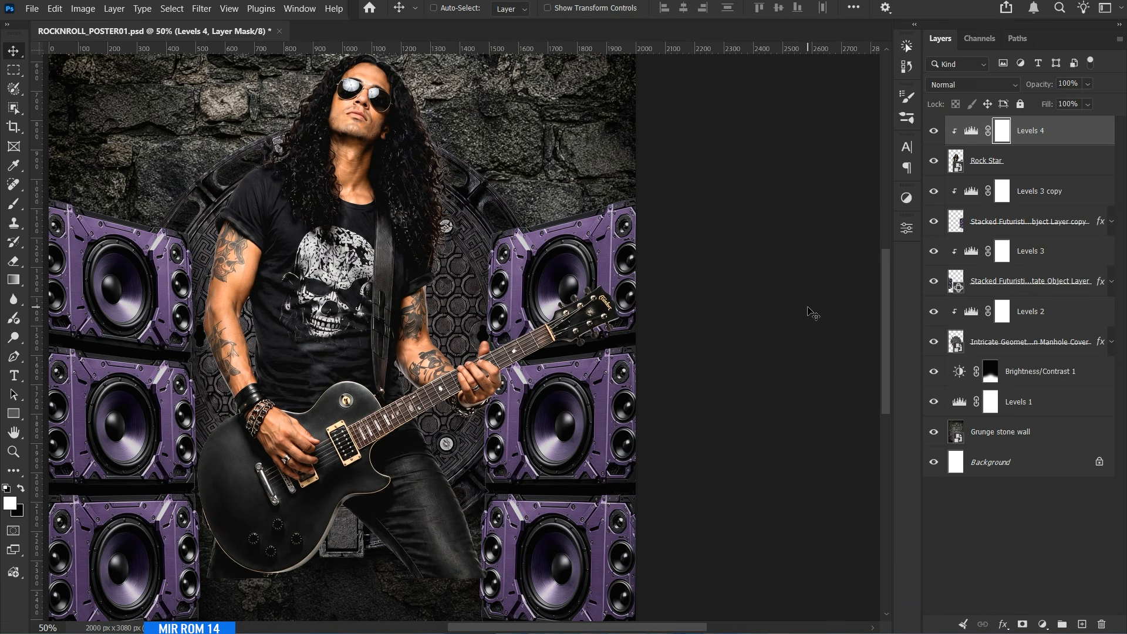
Add a drop shadow to the Rock Star layer with opacity 77%, angle 105°, distance 102 px, spread 24% and size 101 px.
click(985, 170)
scroll(854, 276, down, 2)
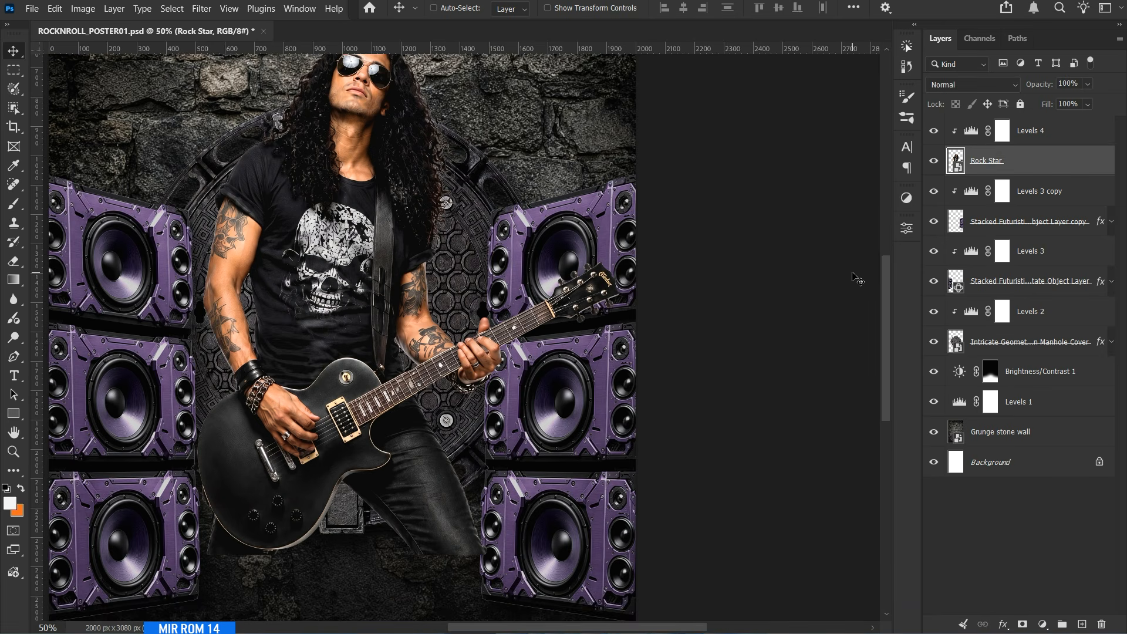
click(1005, 625)
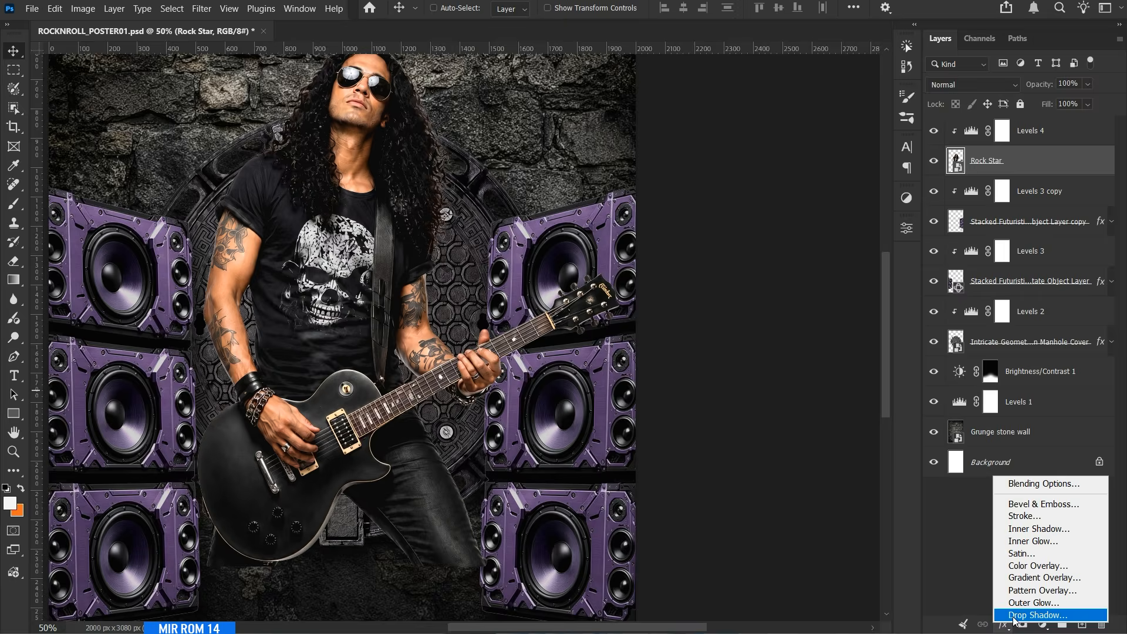
click(1013, 617)
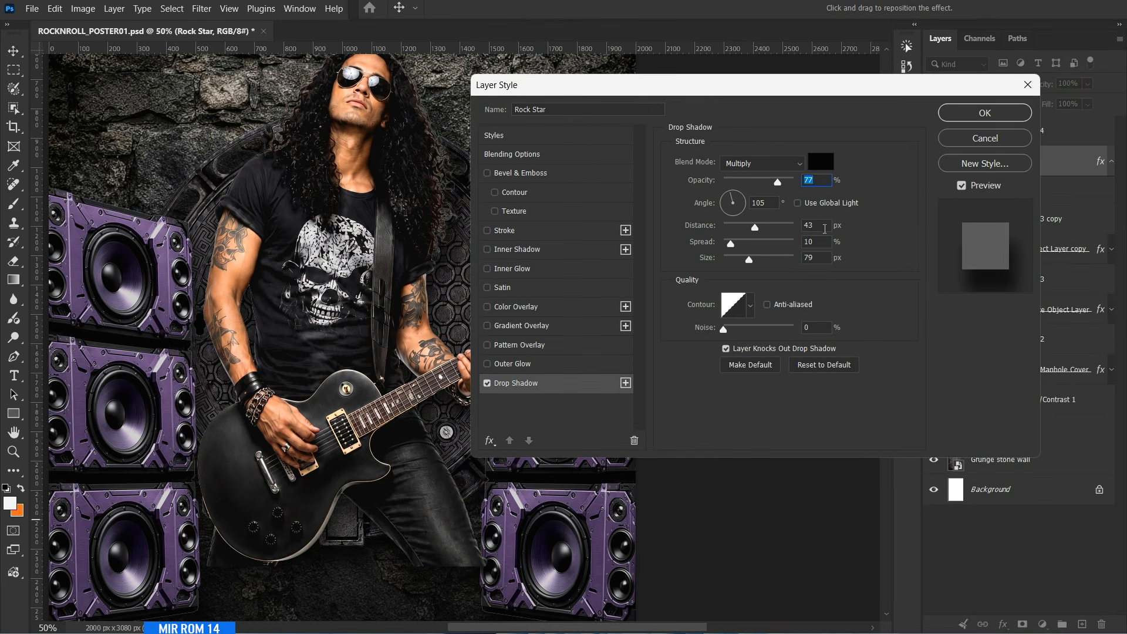
text(102)
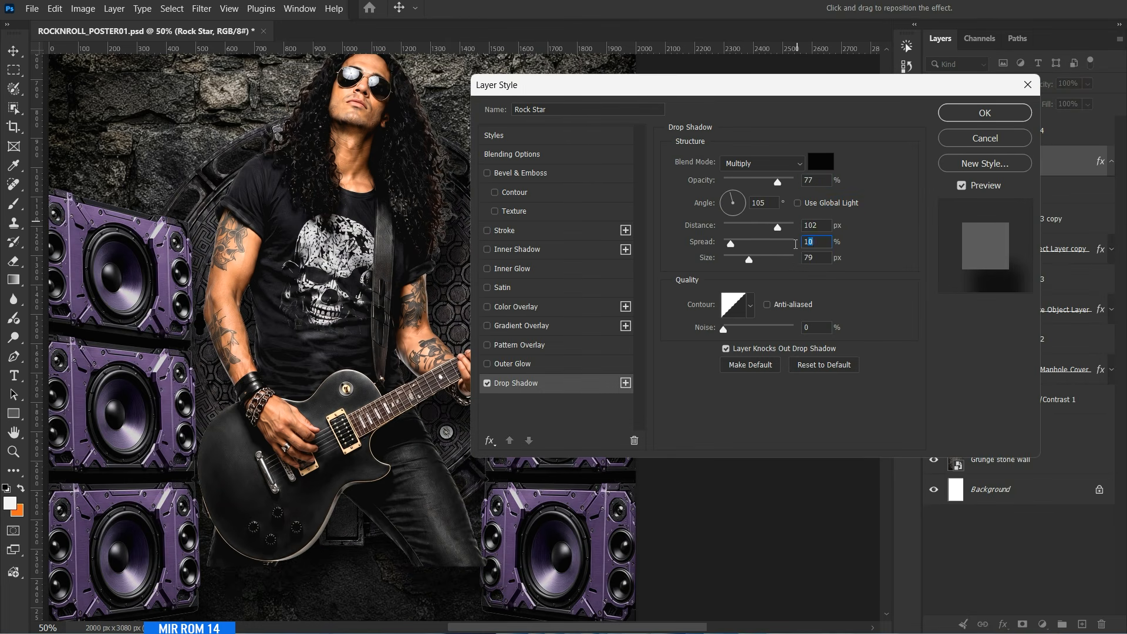
text(24)
text(10)
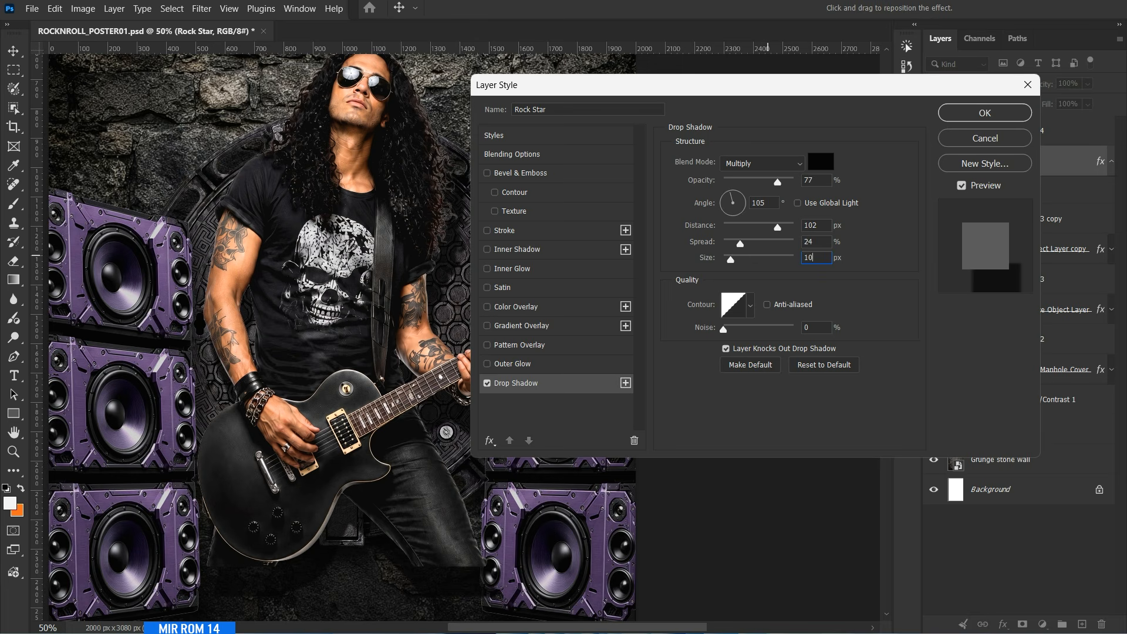
text(0)
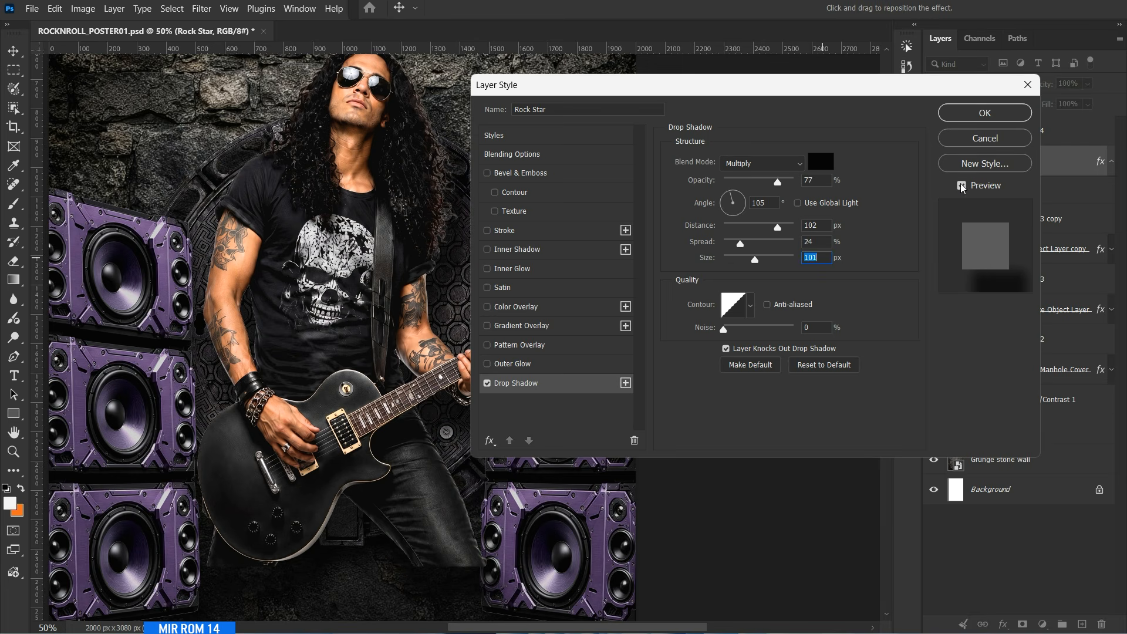
click(984, 115)
click(1110, 162)
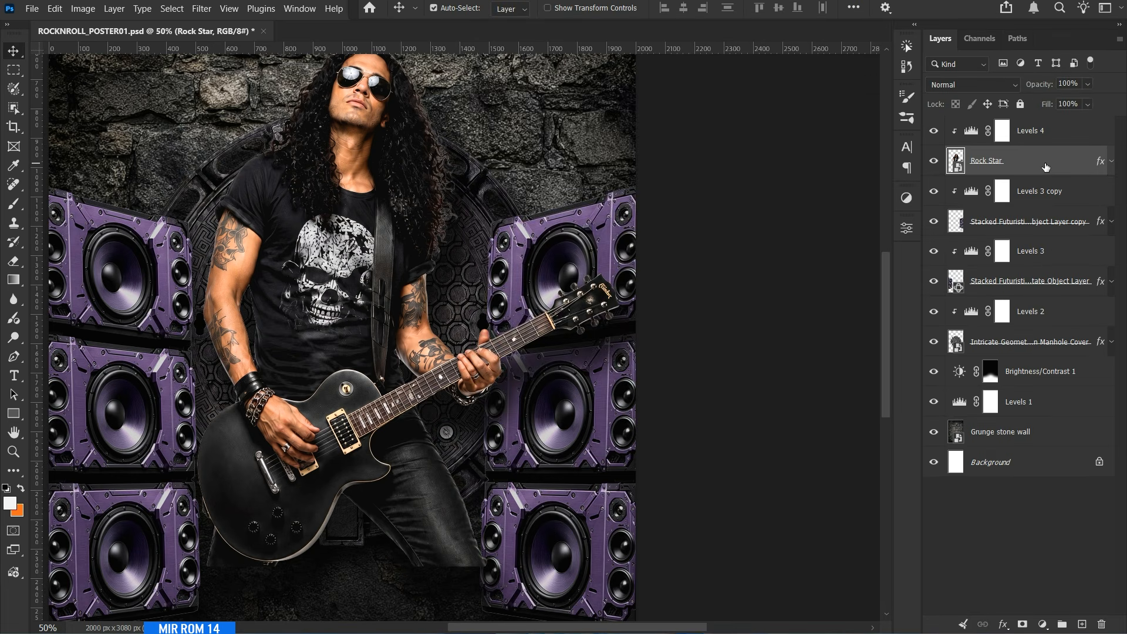
Add a layer mask to Rock Star and brush black over the guitarist's legs and lower guitar to fade them into the dark.
key(ctrl+minus)
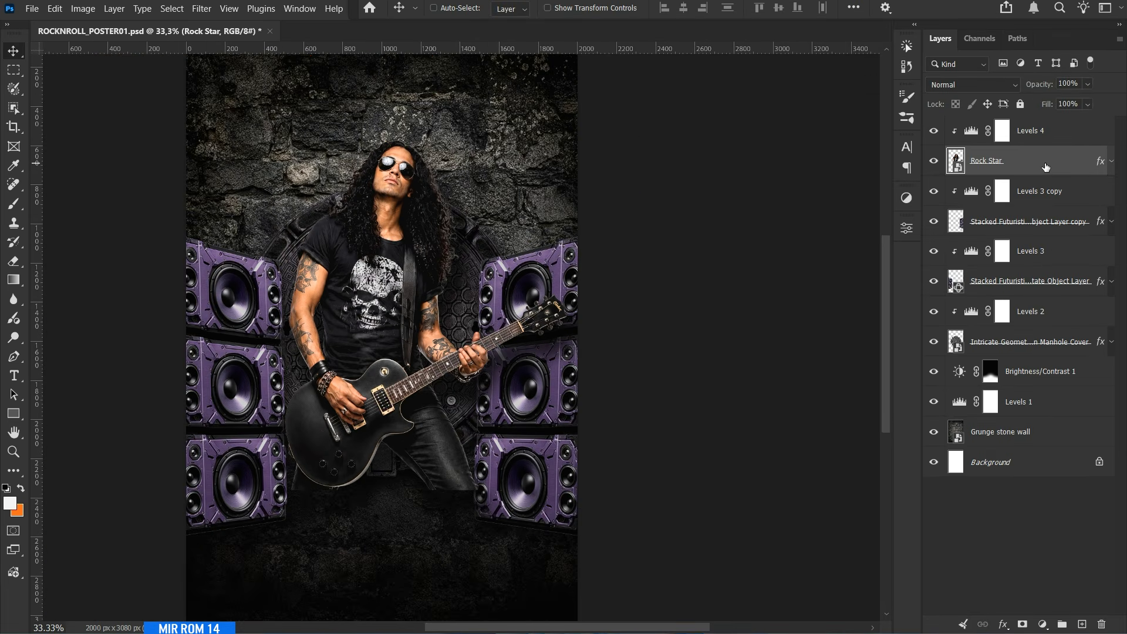
click(1023, 622)
scroll(469, 465, down, 1)
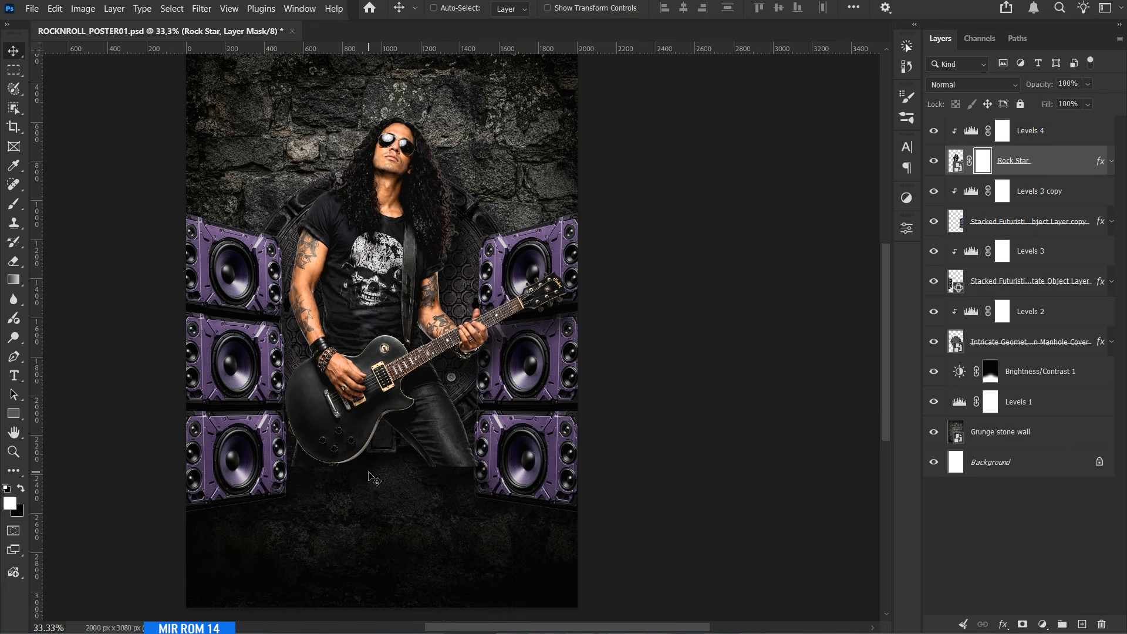
key(b)
click(23, 489)
mouse_move(212, 520)
mouse_down()
mouse_move(451, 522)
mouse_move(104, 551)
mouse_up()
key(bracketleft)
key(bracketleft)
key(bracketleft)
key(bracketleft)
key(bracketleft)
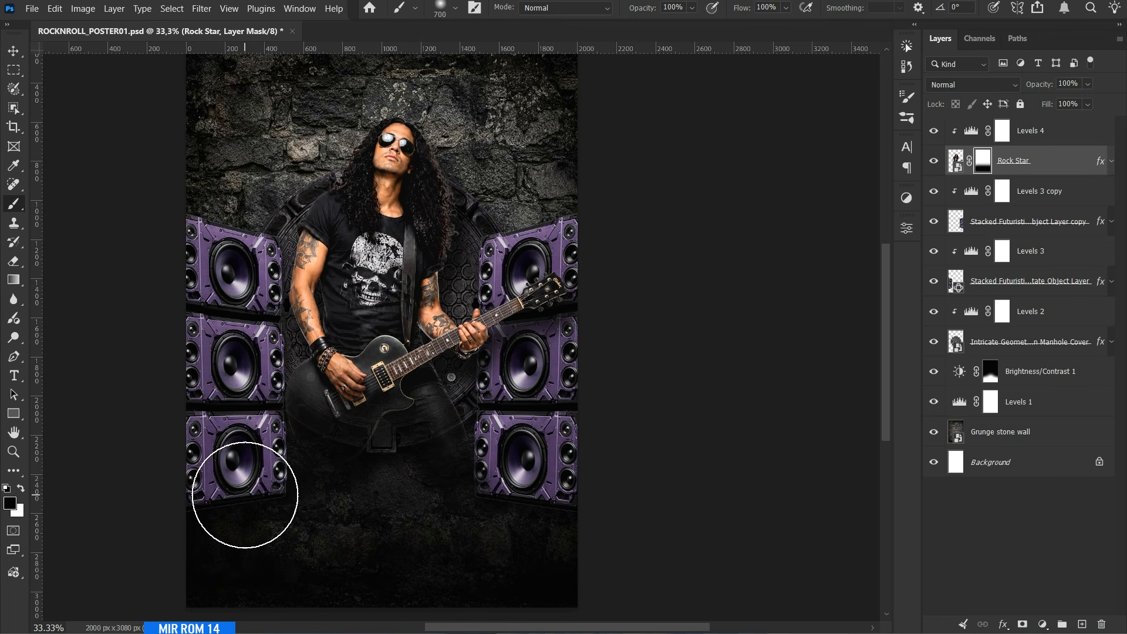
Brush white at size 500 on the Rock Star mask to bring back part of the guitar body, and save the poster.
key(x)
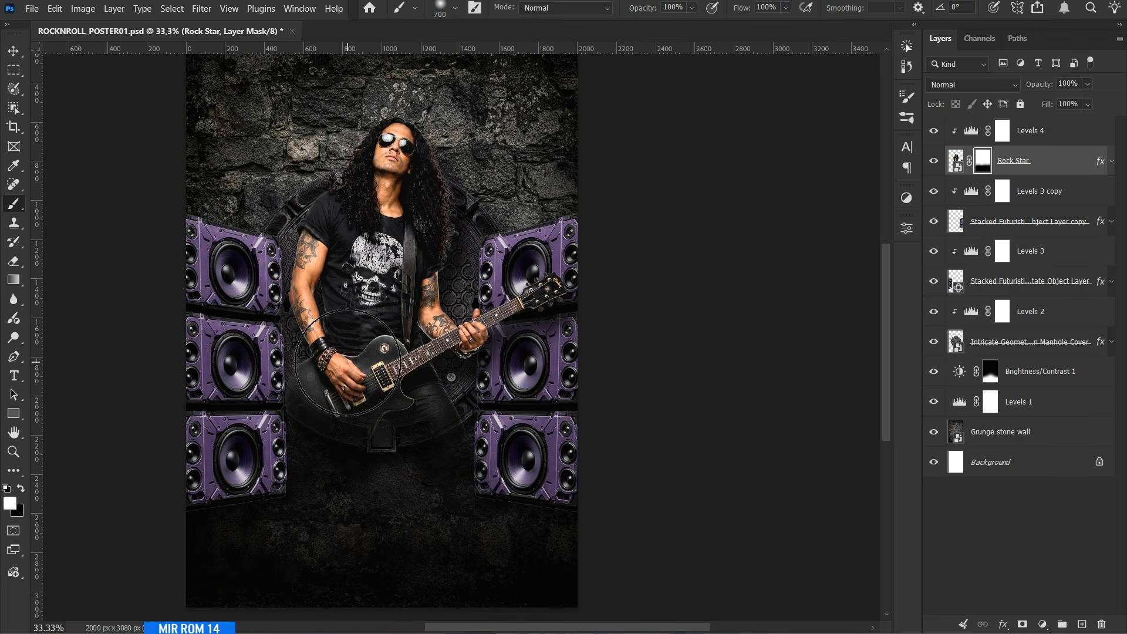
key(bracketleft)
key(bracketleft)
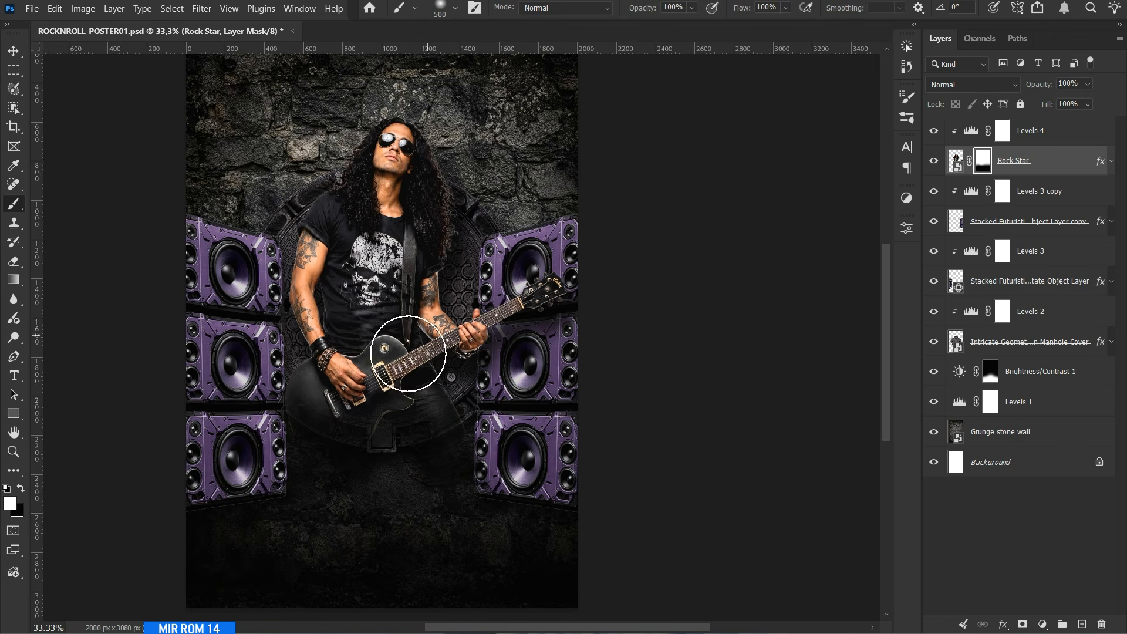
key(v)
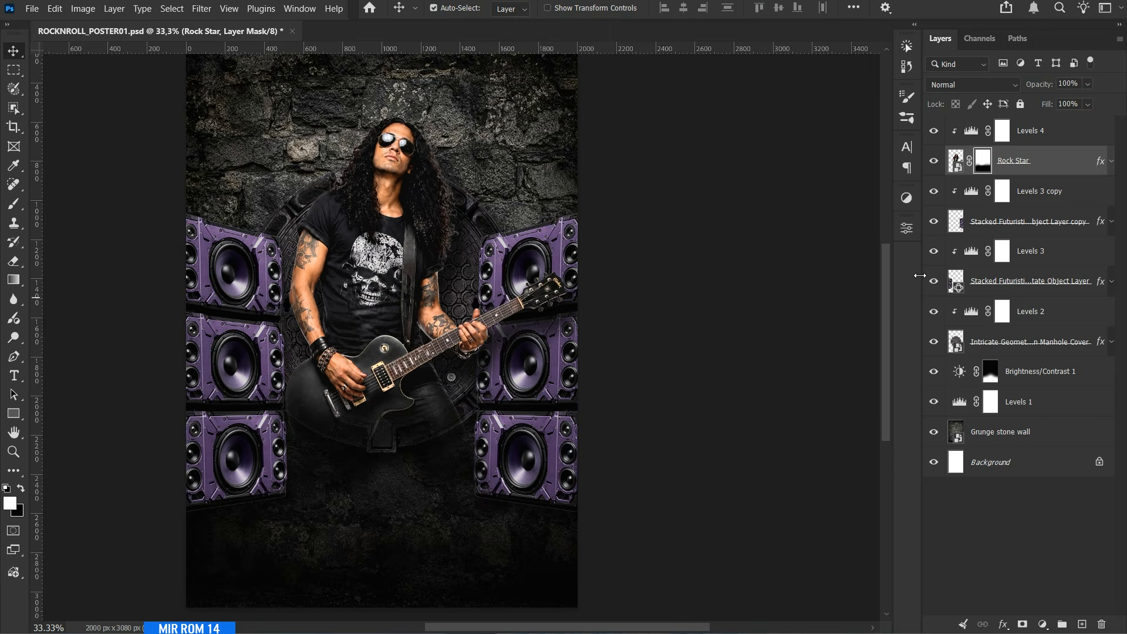
key(ctrl+minus)
key(ctrl+s)
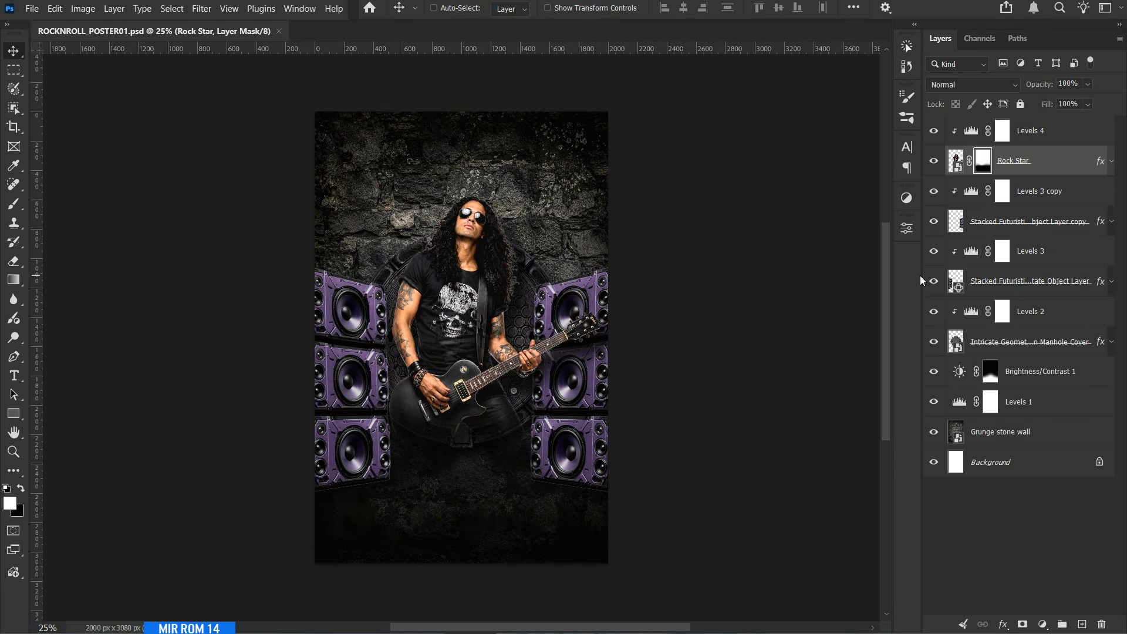
Group the layers from Levels 3 copy down to Grunge stone wall and name the group Graphic Elements.
click(1040, 197)
shift+click(1018, 434)
key(ctrl+g)
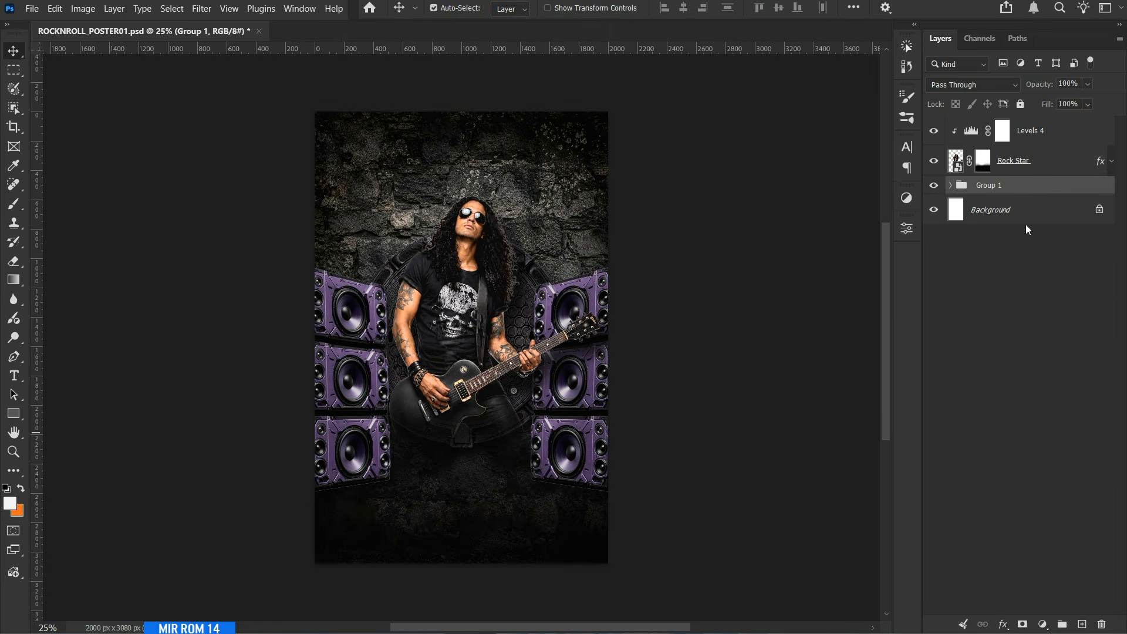
double_click(991, 184)
key(Return)
Group the Rock Star layer with its Levels 4 adjustment and name the group Model.
click(1045, 160)
shift+click(1044, 131)
key(ctrl+g)
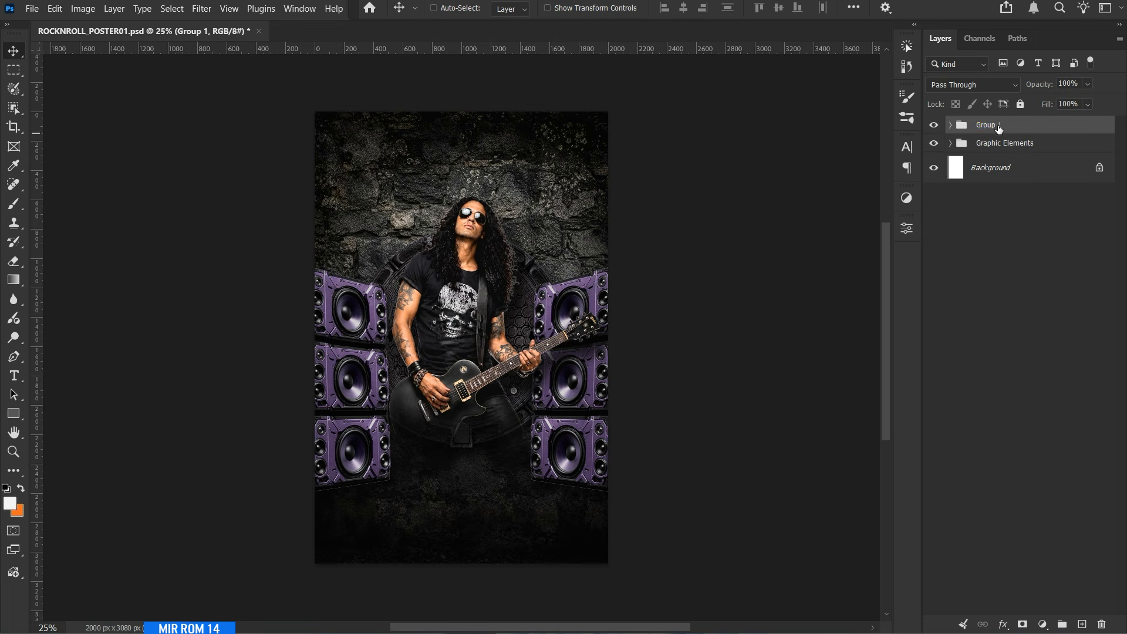
double_click(992, 125)
text(Model)
key(Return)
Select the Graphic Elements group, show the guides and choose the Freshman font for the Horizontal Type tool.
click(994, 151)
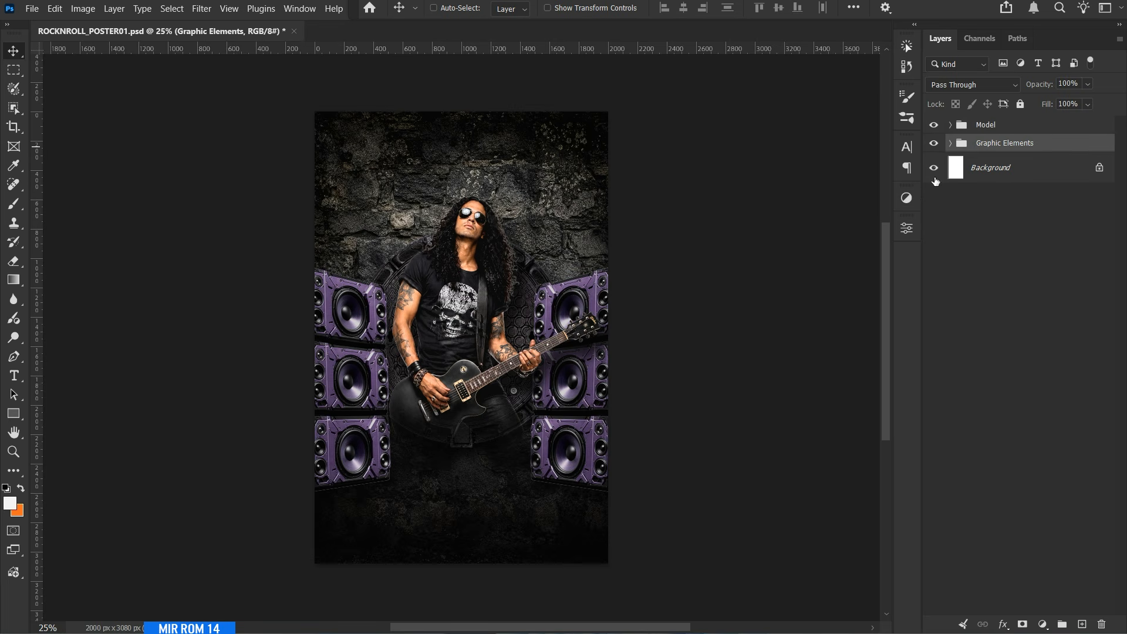
key(ctrl+semicolon)
scroll(474, 118, up, 2)
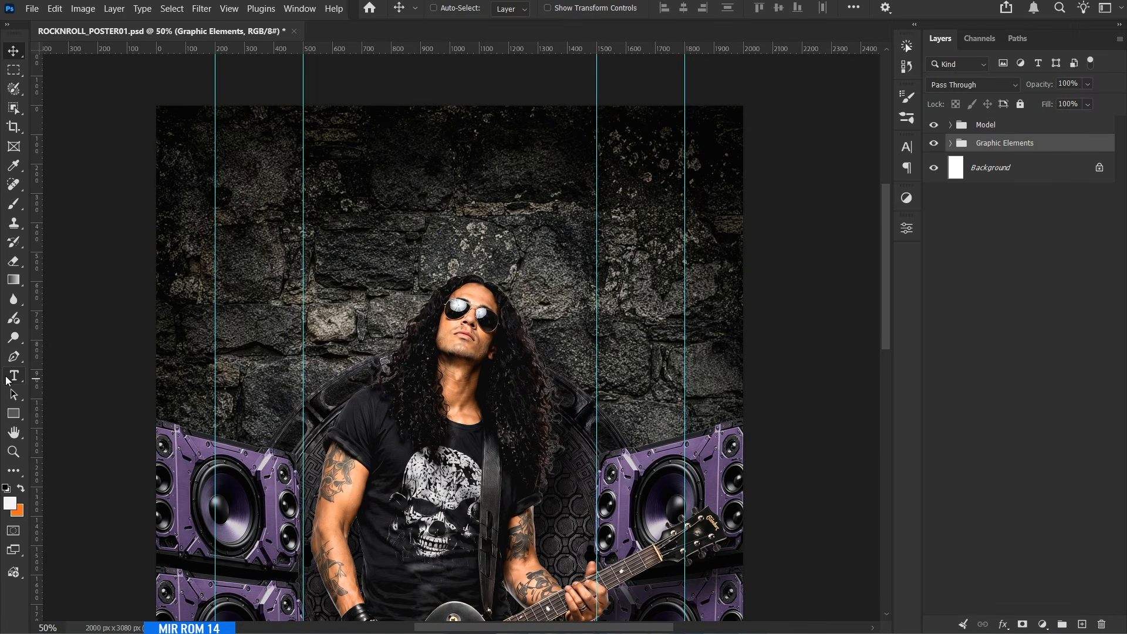
right_click(8, 381)
click(77, 373)
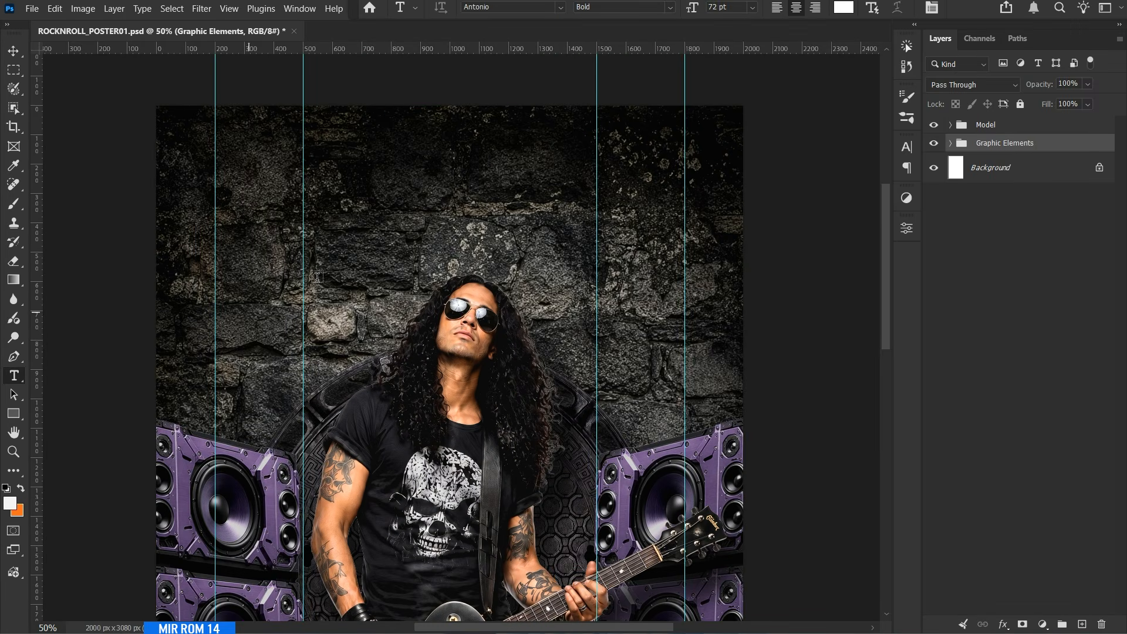
click(907, 150)
click(798, 168)
text(fre)
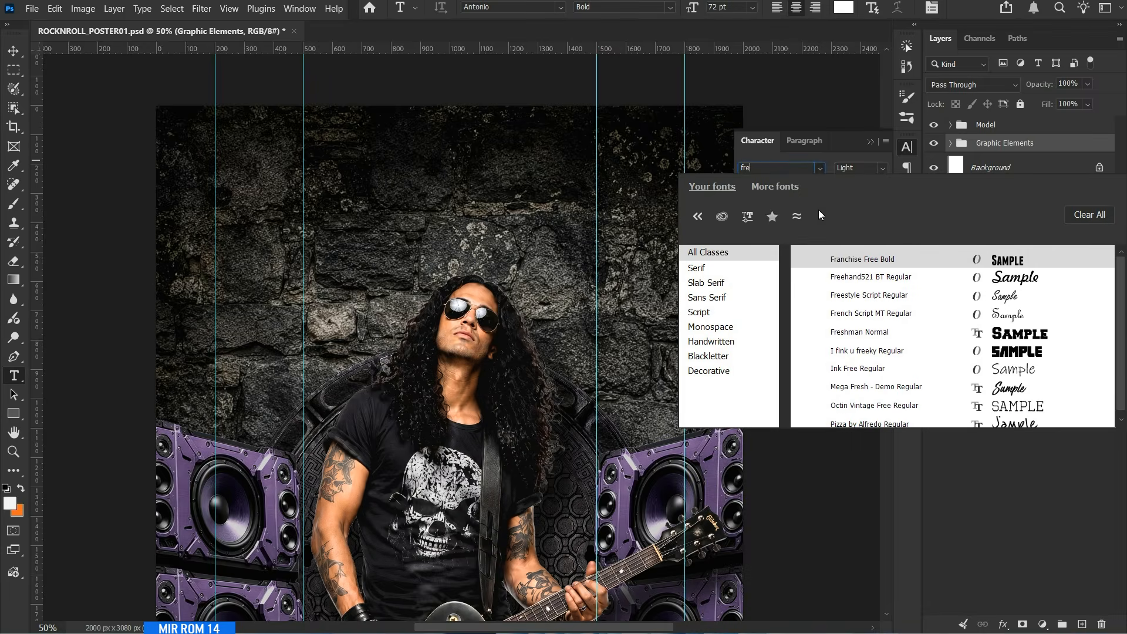
text(s)
click(852, 258)
Set the text tracking to -5 and the vertical scale to 100%.
click(881, 203)
click(865, 276)
drag(773, 215, 740, 216)
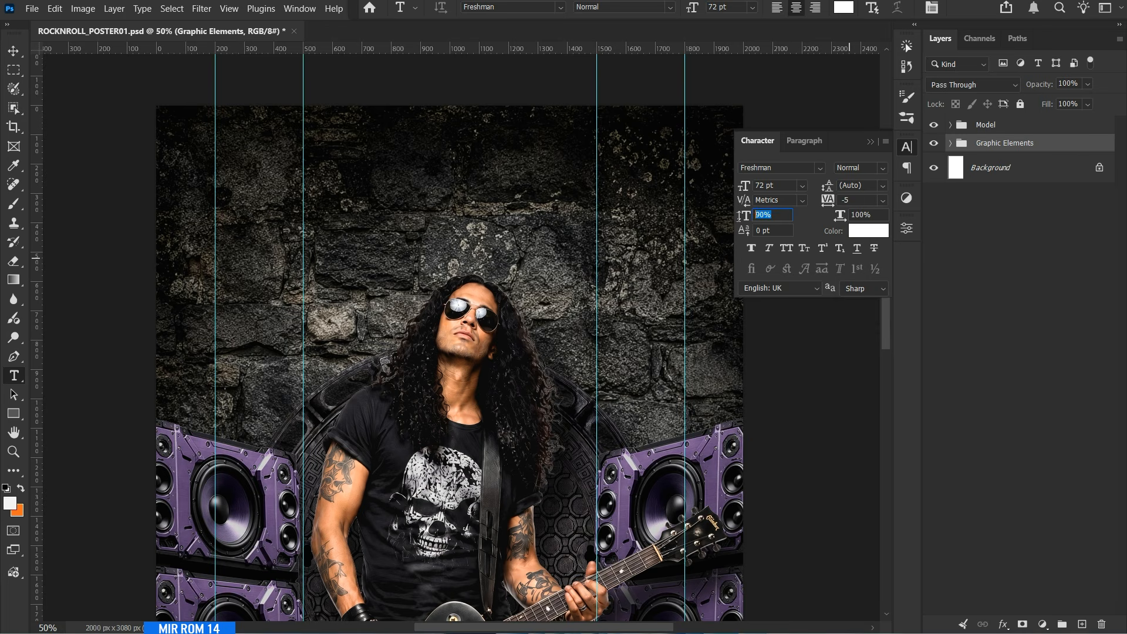
text(100)
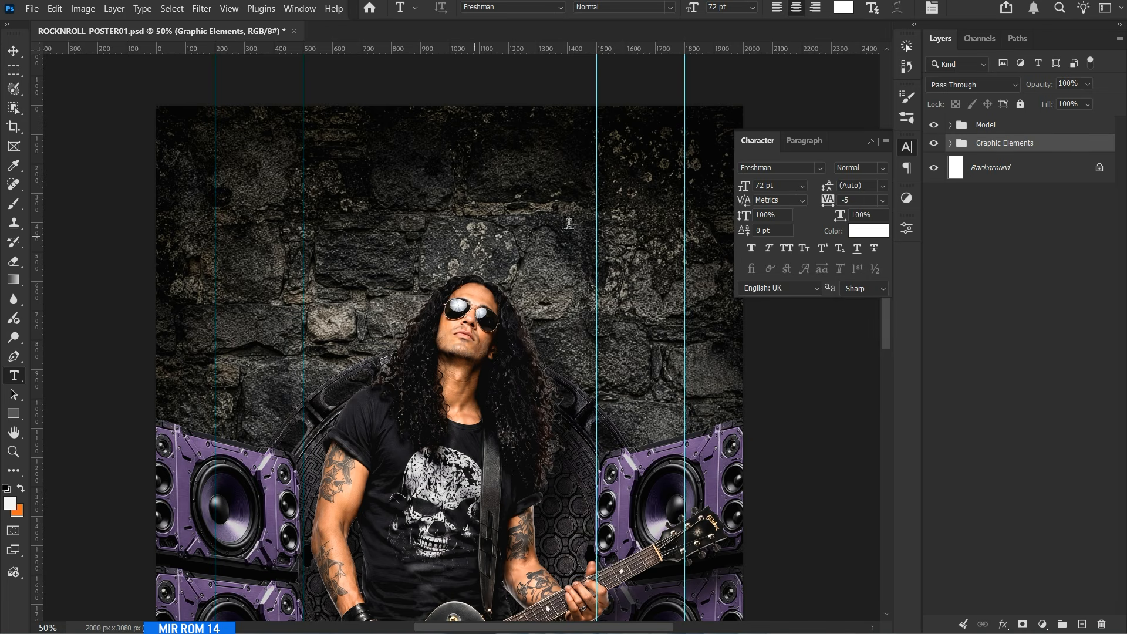
click(803, 141)
click(757, 141)
Add the title ROCK above the guitarist's head and scale it to about 248 pt so it spans the two inner guides.
click(460, 216)
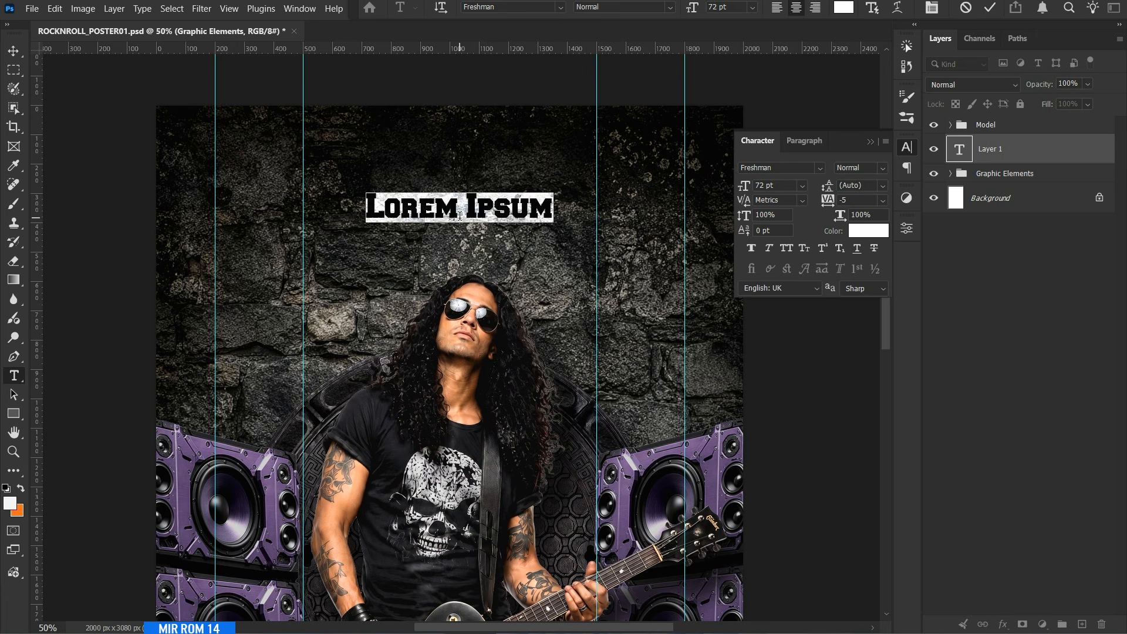
text(ROCK)
key(ctrl+Return)
key(ctrl+t)
drag(504, 192, 598, 157)
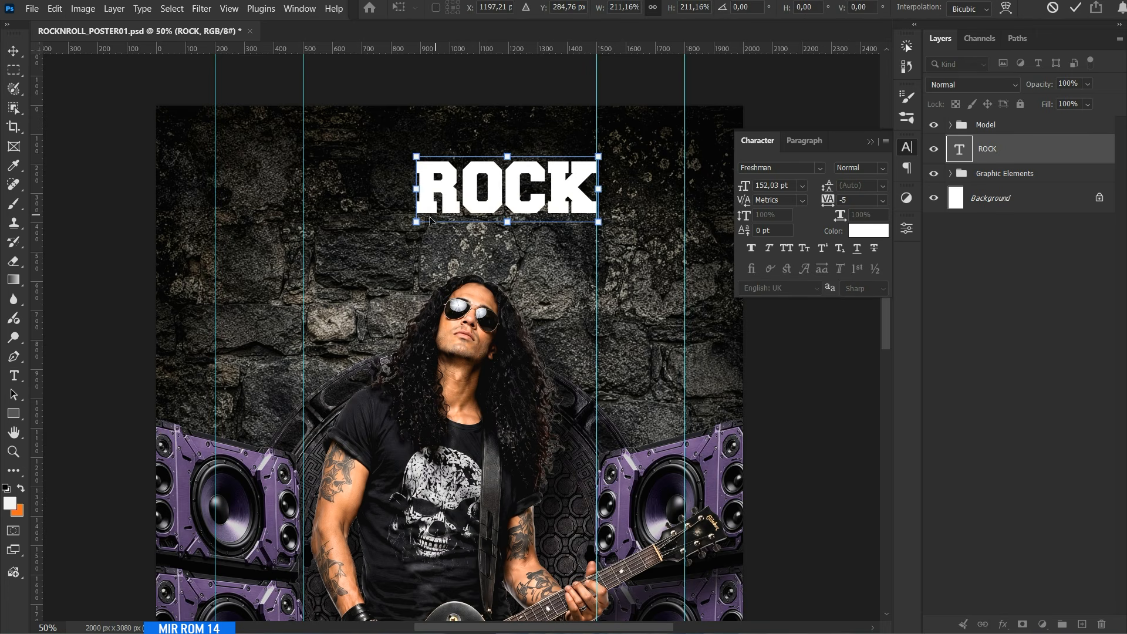
drag(417, 222, 303, 263)
drag(598, 155, 599, 153)
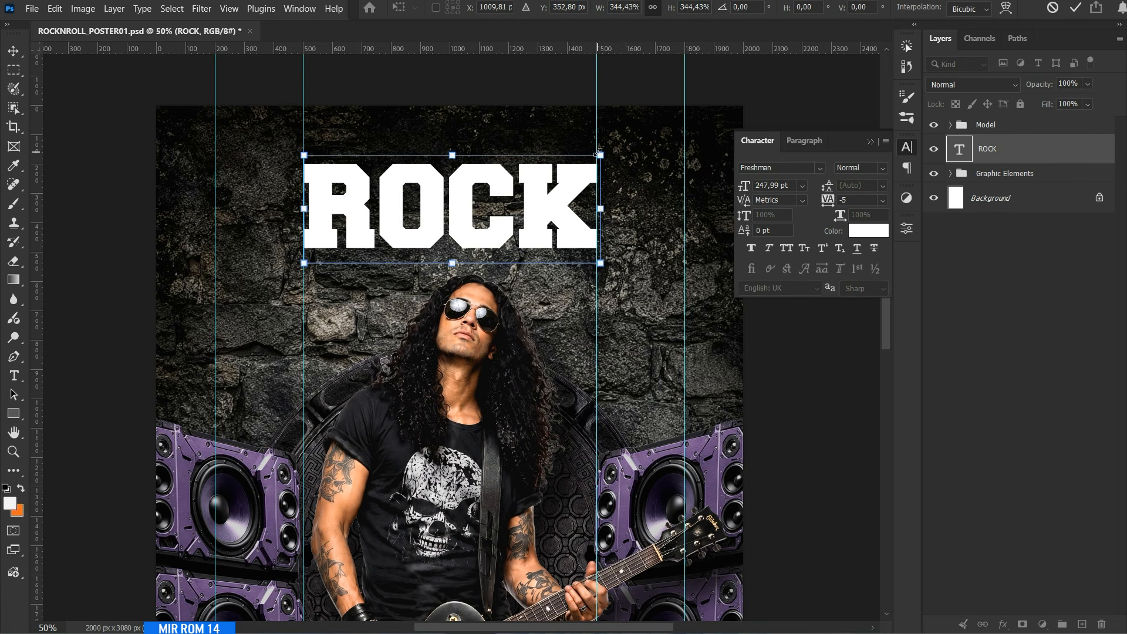
key(Return)
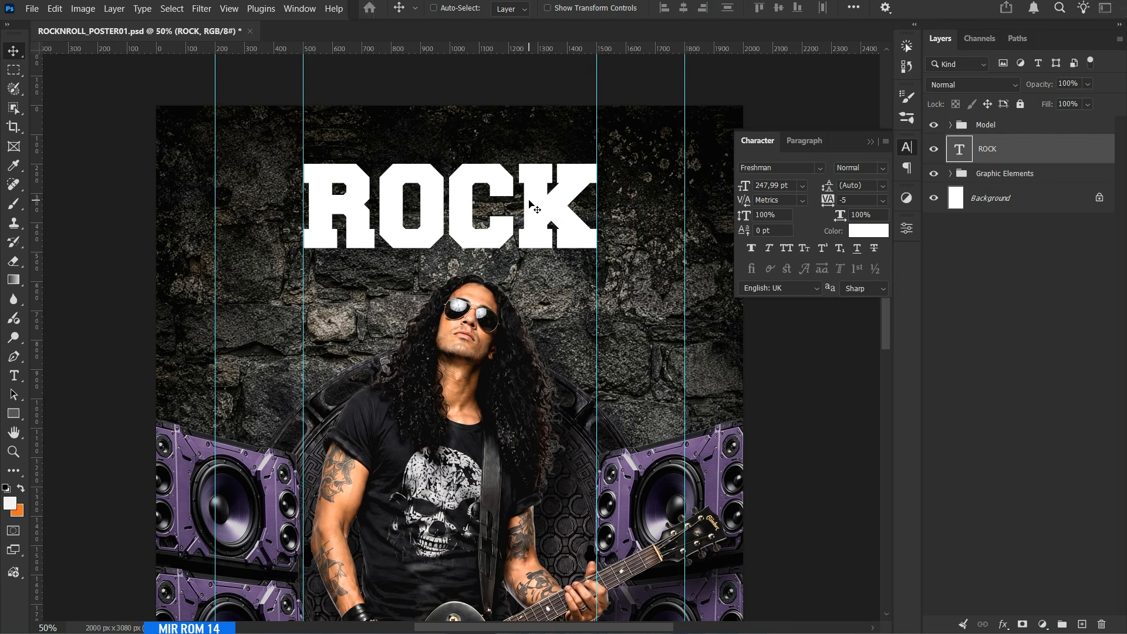
Duplicate the ROCK title directly below itself, behind the guitarist's head, and change the copy's text to ROLL.
key(ctrl+j)
drag(545, 234, 545, 330)
double_click(546, 330)
text(ROLL)
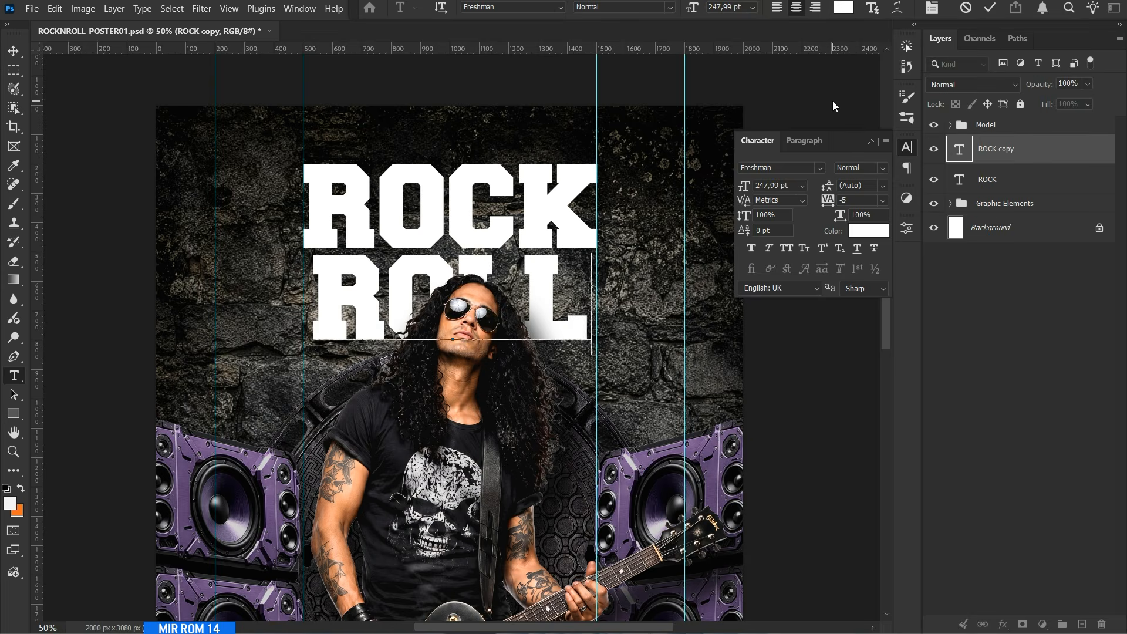
key(ctrl+Return)
key(v)
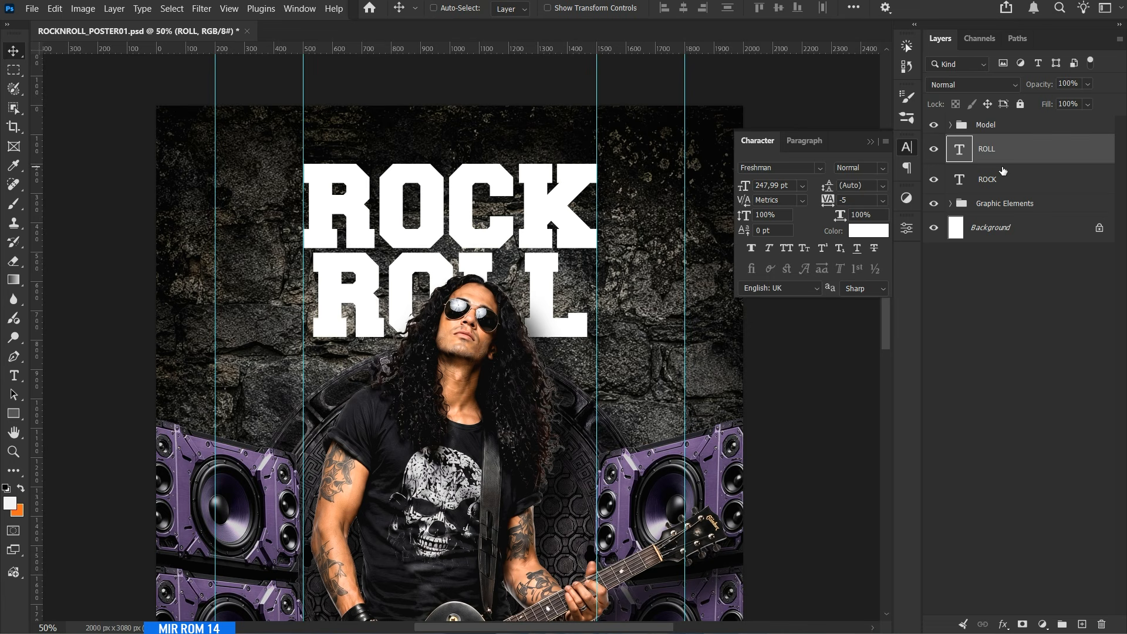
Move the ROCK and ROLL text layers up together by about 40 px.
shift+click(1006, 182)
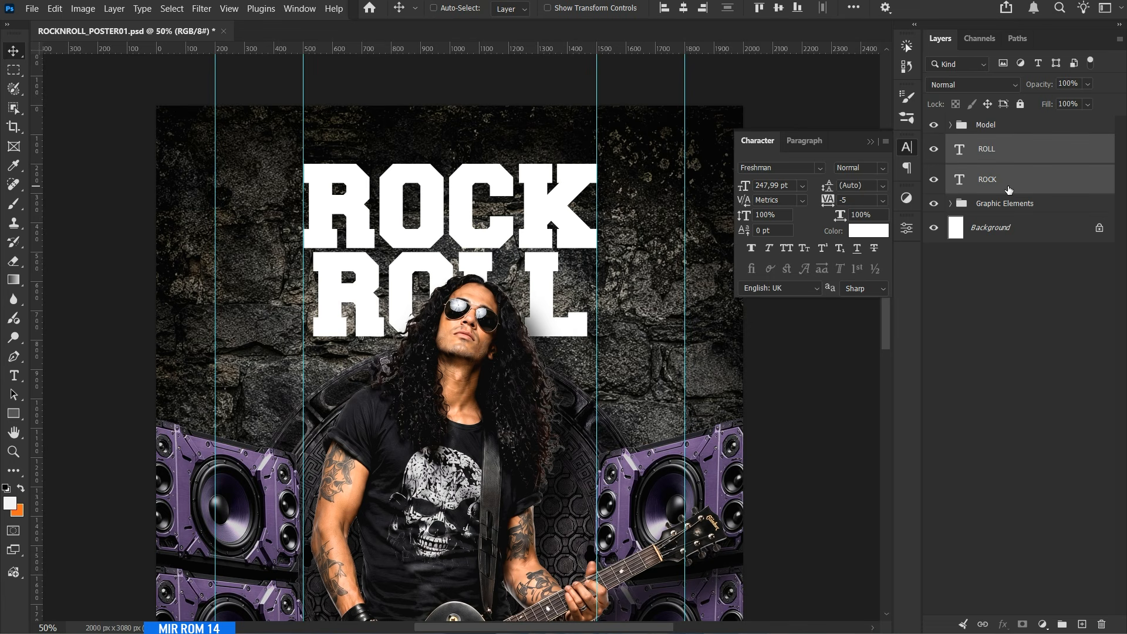
key(shift+Up)
key(shift+Up)
key(shift+Up)
key(shift+Up)
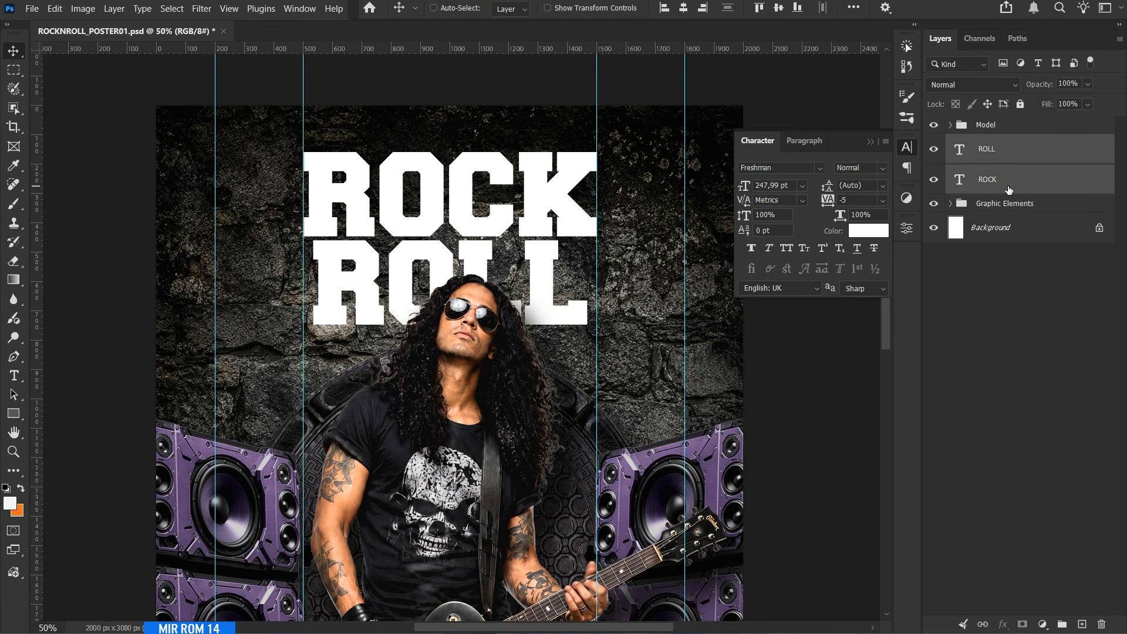
Add a separate white text layer with the letter N above the ROLL layer.
click(1010, 152)
key(t)
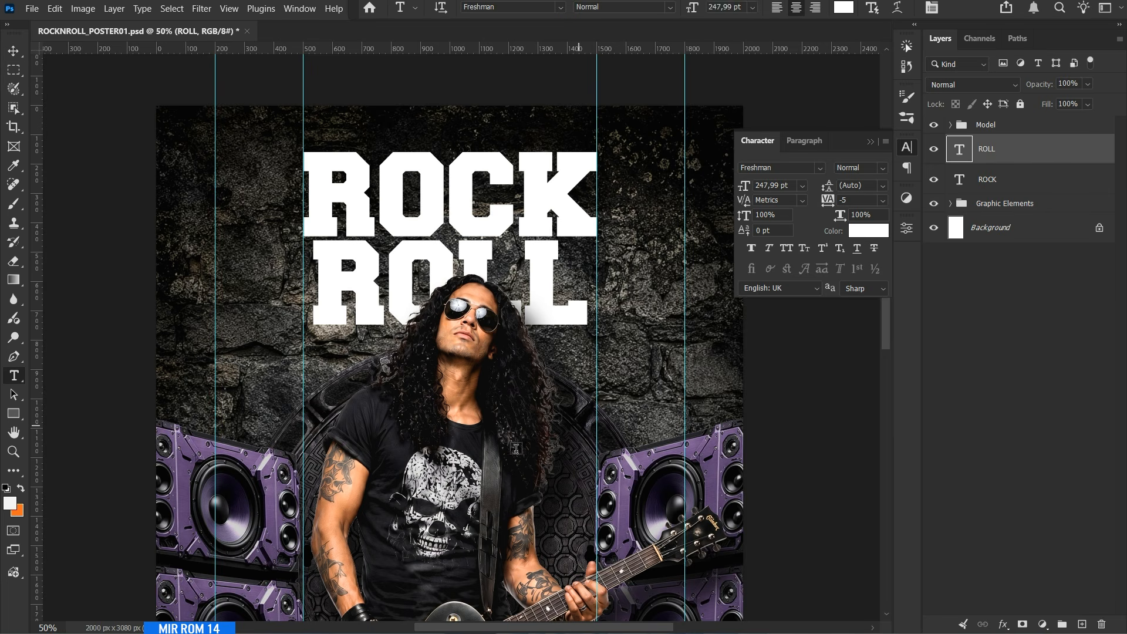
click(495, 457)
key(BackSpace)
click(990, 8)
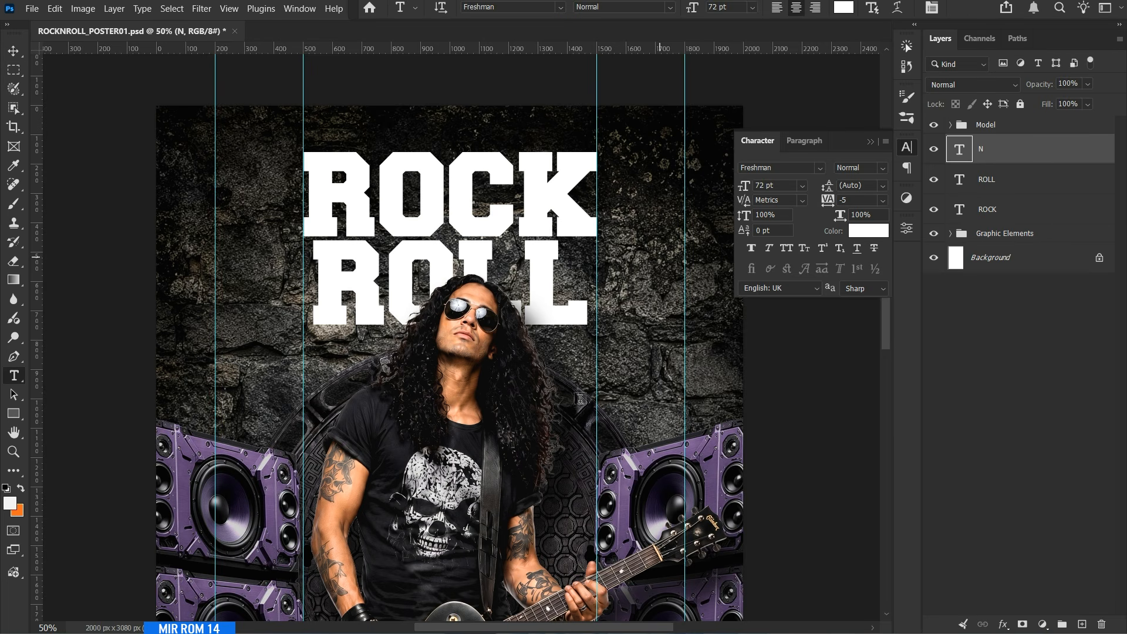
Place the N between the two Ls of ROLL, beside the guitarist's head, and set its size to 75 pt.
key(v)
drag(488, 451, 505, 280)
key(Left)
key(Left)
key(Left)
key(Left)
key(Left)
key(Left)
key(Left)
key(Left)
key(Left)
key(Left)
key(Left)
key(Left)
key(Left)
key(Left)
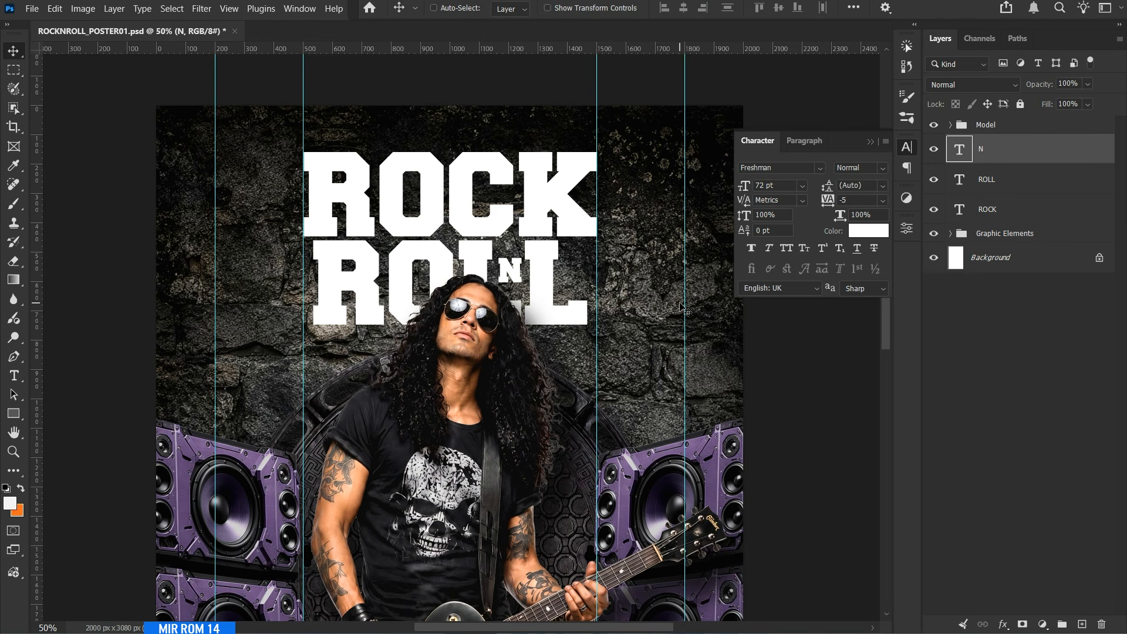
key(Down)
key(Down)
key(Down)
key(Down)
key(Down)
key(Down)
key(Down)
key(Down)
key(Down)
key(Down)
key(Down)
key(Down)
key(Down)
key(Down)
key(Down)
key(Down)
key(Down)
key(Down)
key(Down)
key(Down)
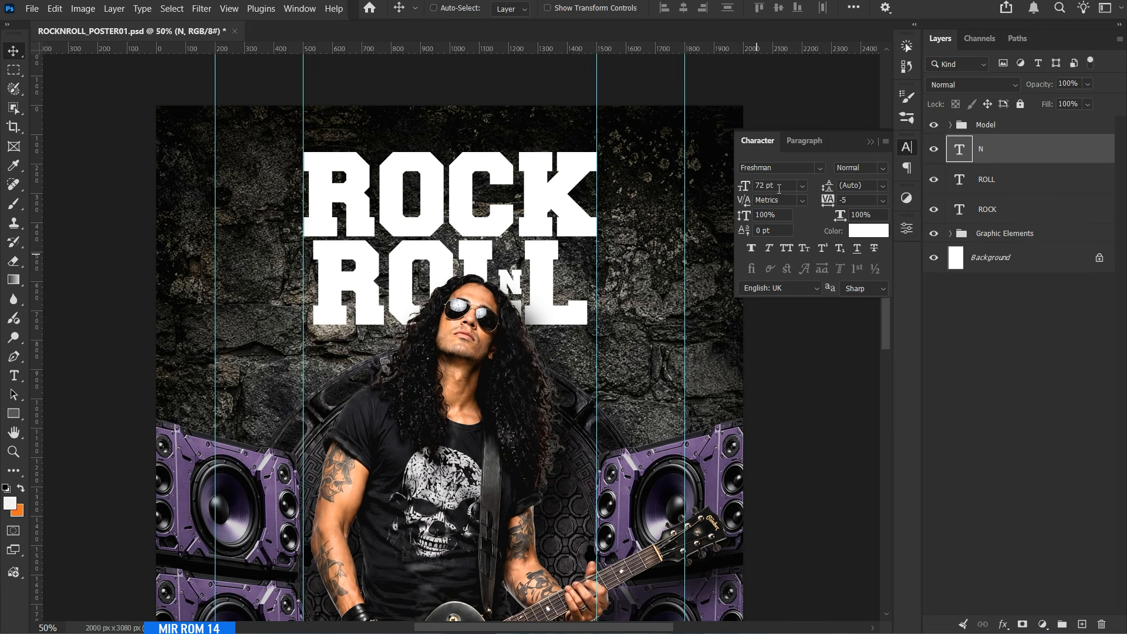
Select the ROCK text layer and hide the guides.
click(998, 210)
scroll(699, 352, down, 2)
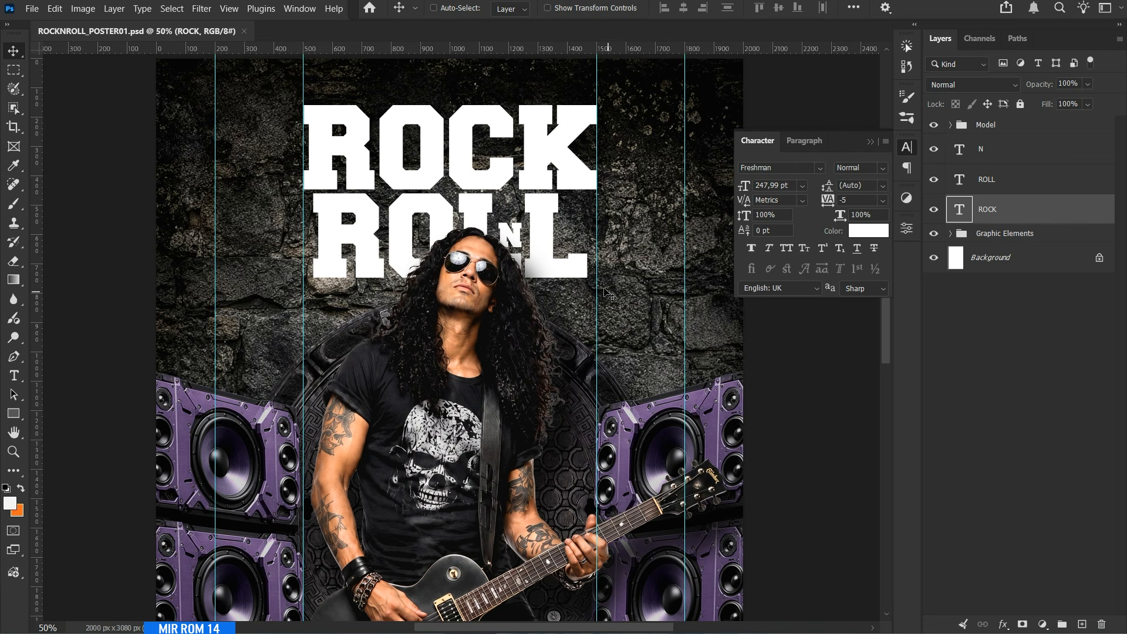
key(ctrl+semicolon)
Open the Stone Wall image from the Stocks folder.
click(31, 8)
click(61, 41)
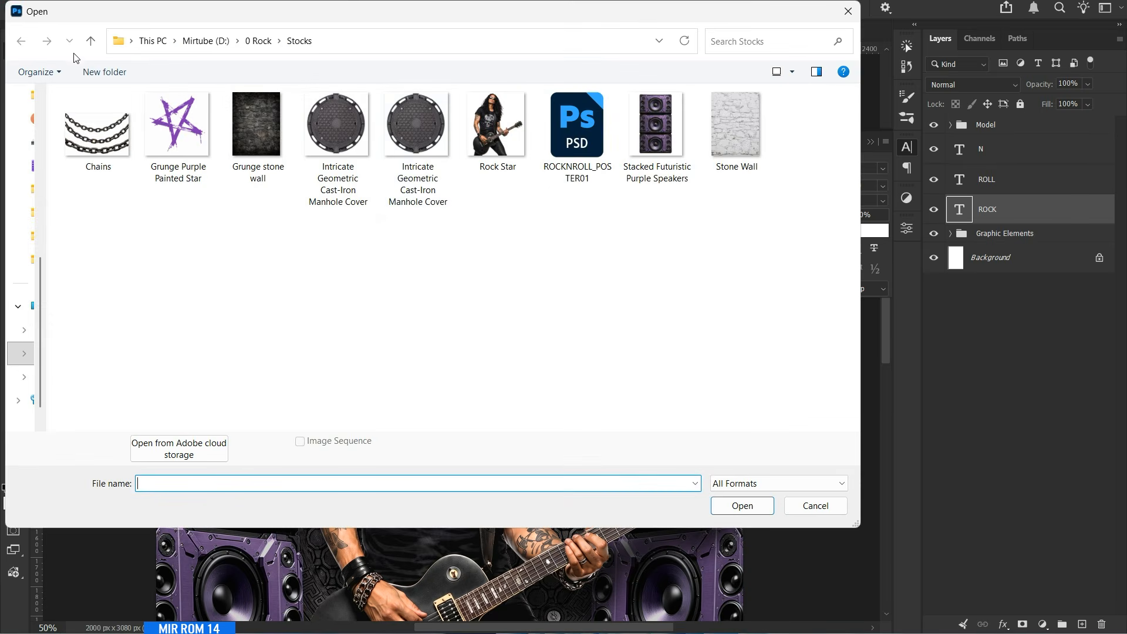
double_click(727, 138)
key(ctrl+minus)
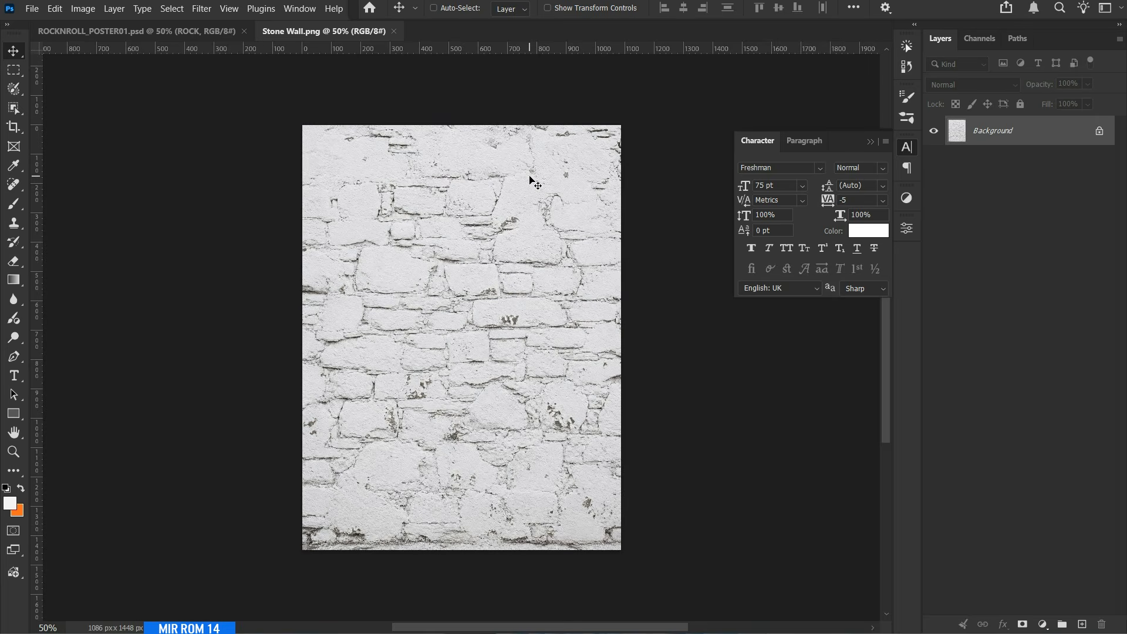
Define the wall image as a pattern named Stone Wall and close the image.
click(55, 8)
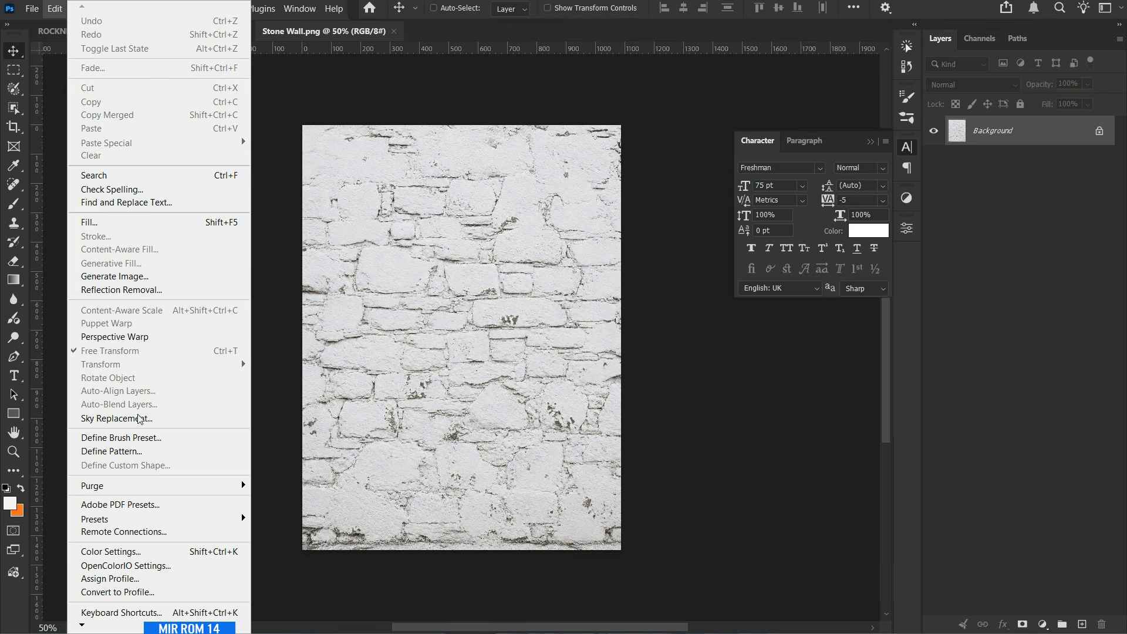
click(200, 452)
click(569, 200)
key(BackSpace)
key(BackSpace)
key(BackSpace)
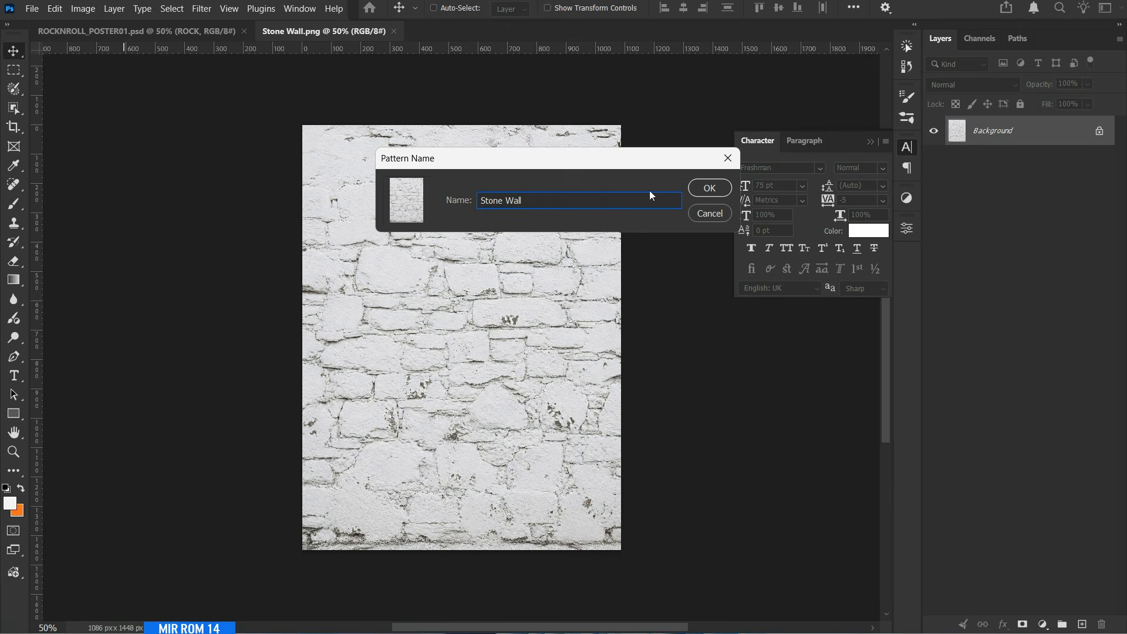
click(709, 188)
click(393, 31)
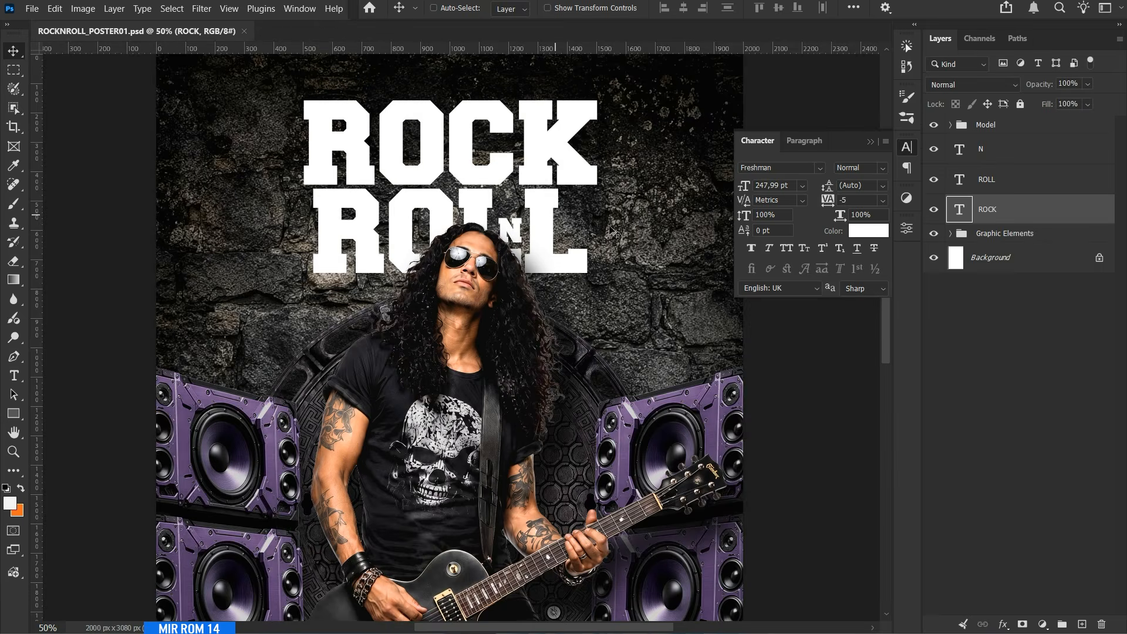
Apply a Pattern Overlay with the Stone Wall pattern to the ROCK text and reposition the texture within the letters.
click(907, 147)
click(1003, 624)
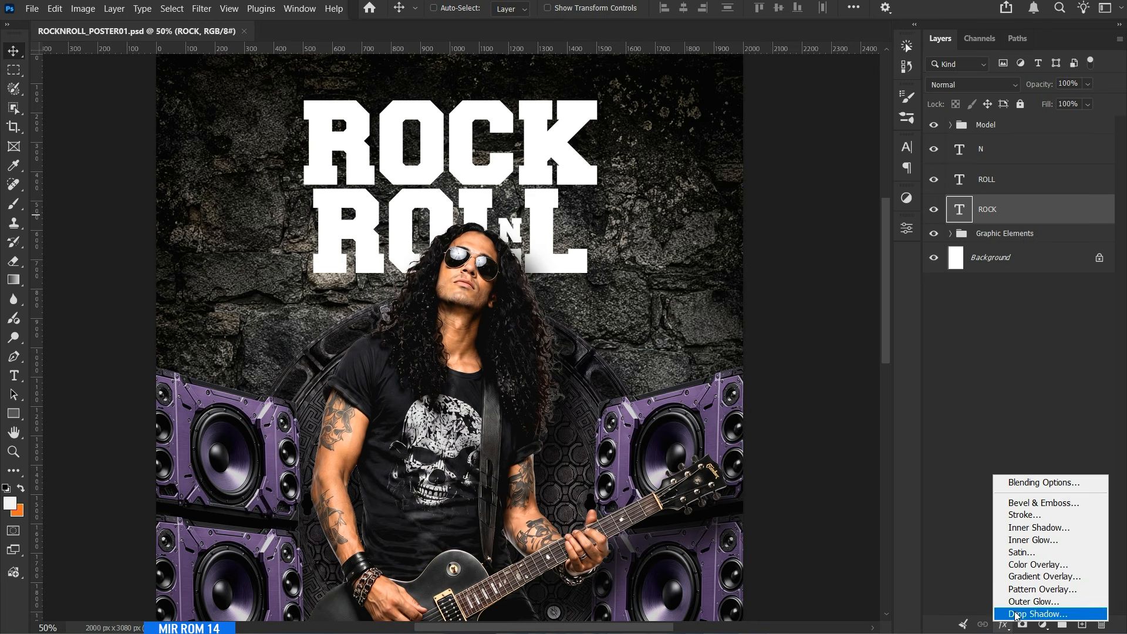
click(1054, 595)
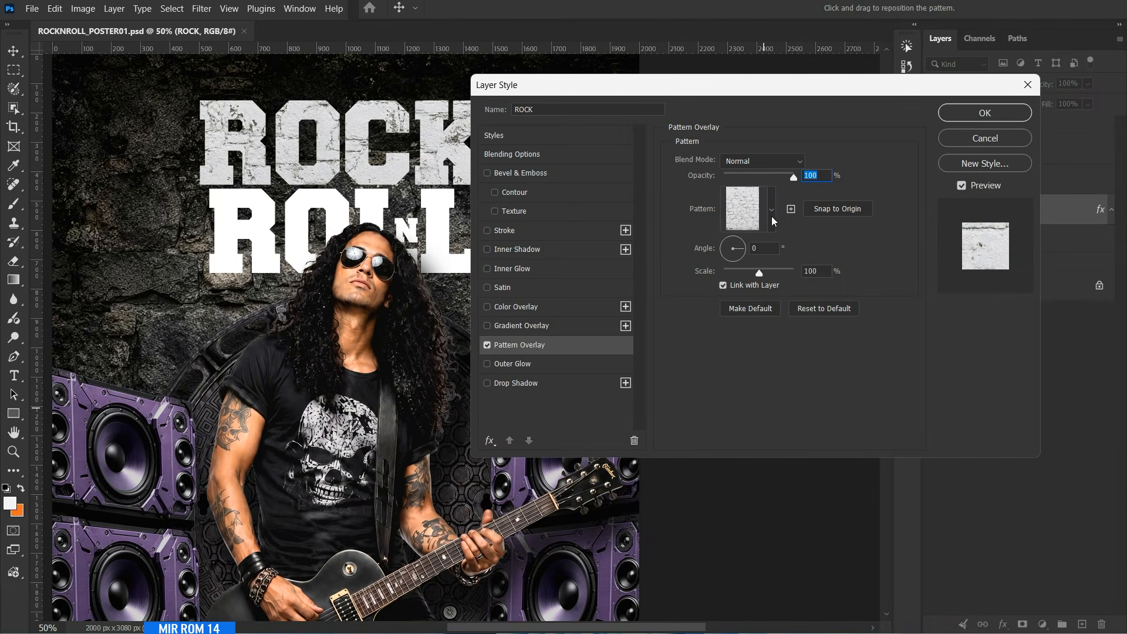
click(771, 210)
click(722, 341)
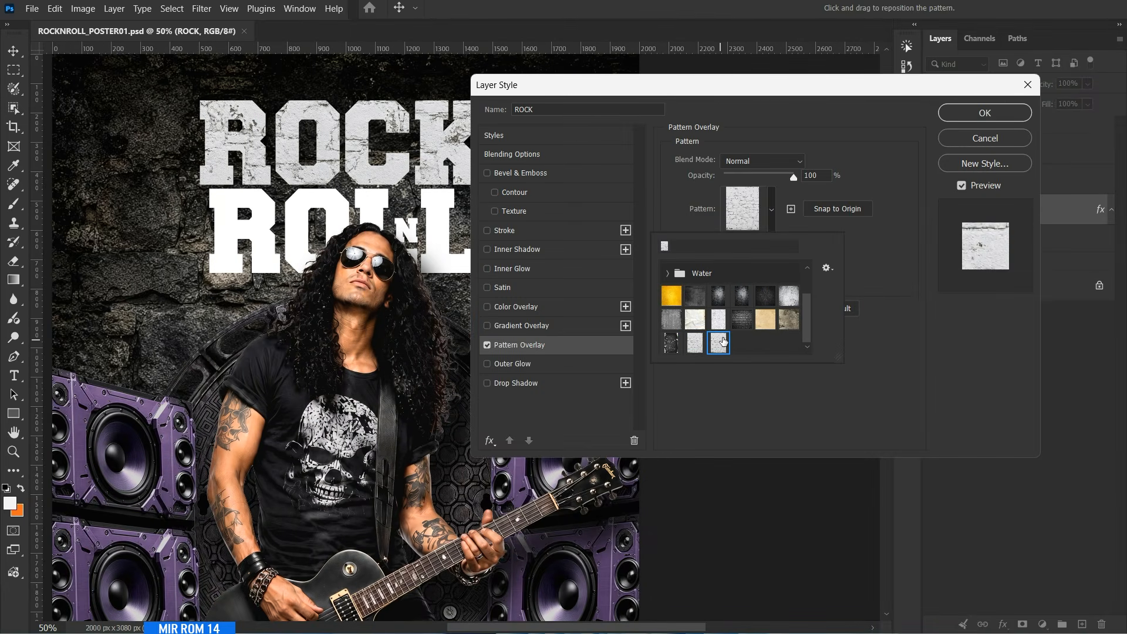
drag(722, 97, 884, 143)
drag(375, 176, 437, 210)
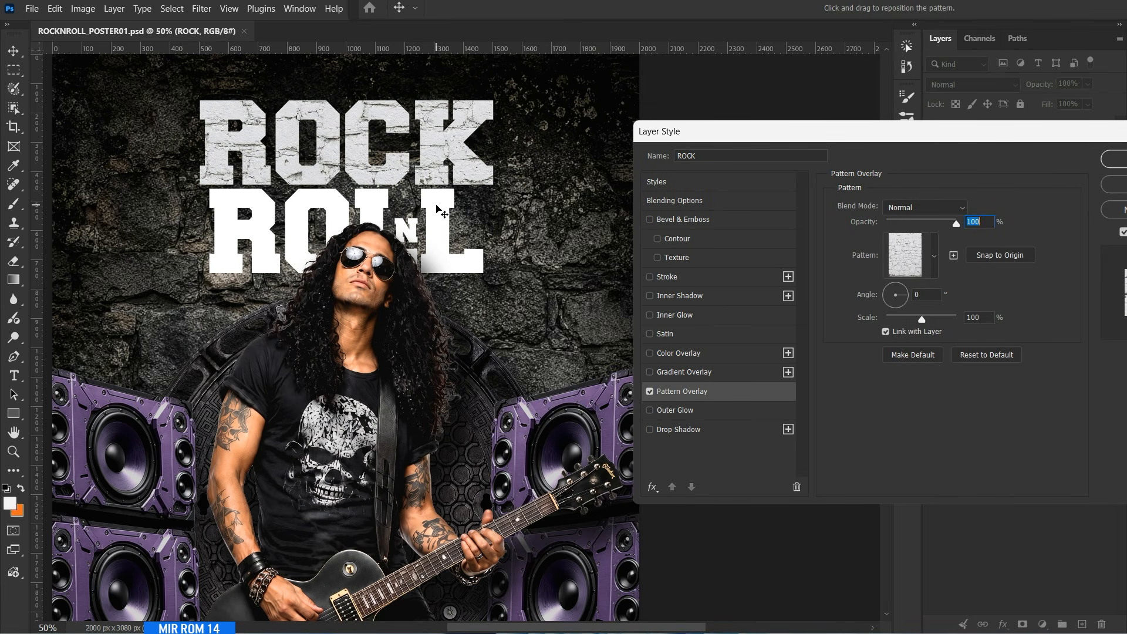
Add a Drop Shadow to the ROCK text with distance 30 px, spread 3% and size 49 px.
click(698, 432)
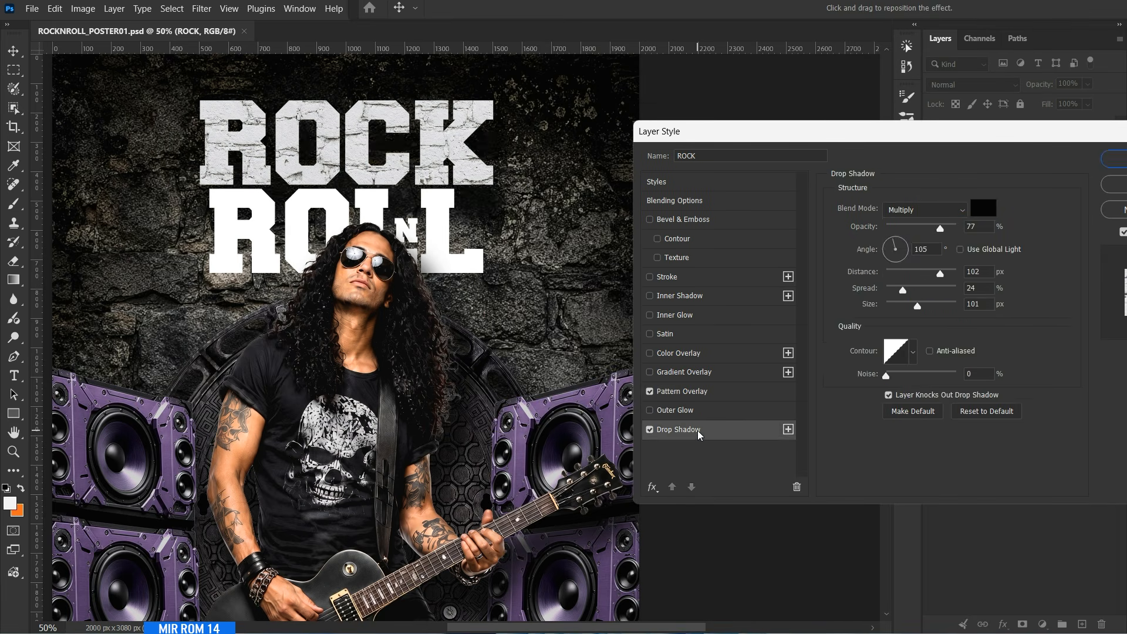
double_click(990, 269)
text(30)
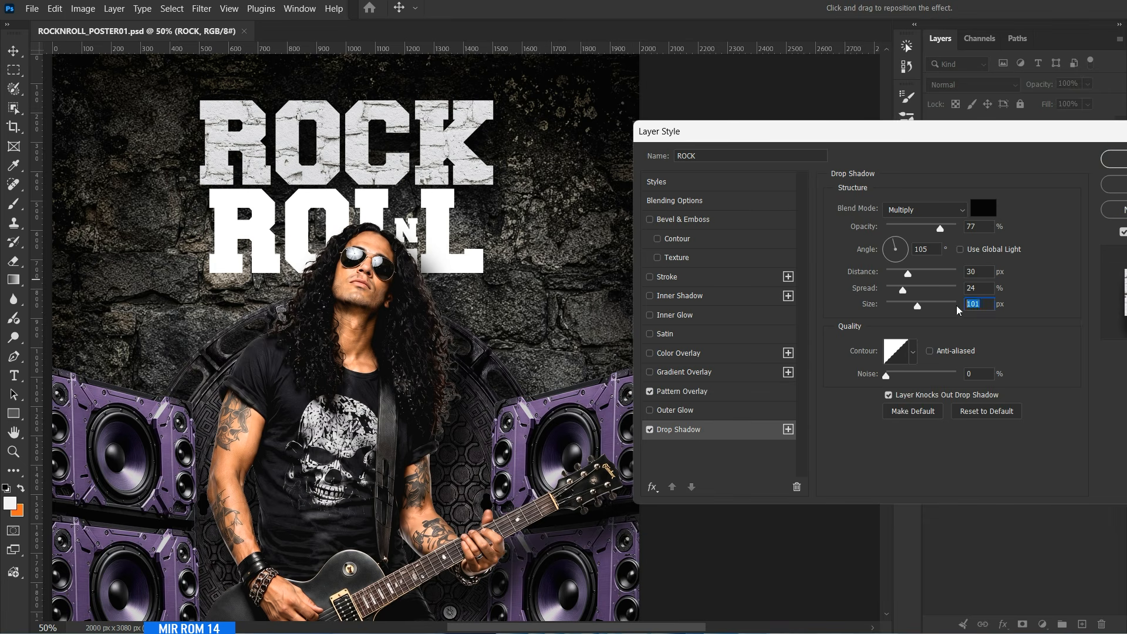
text(49)
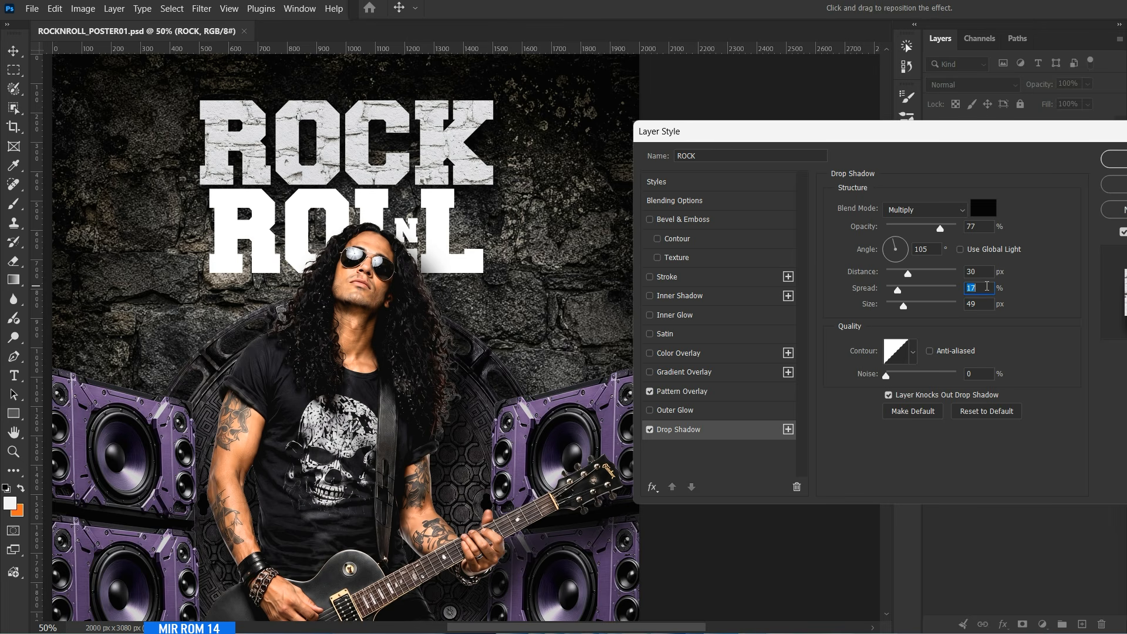
drag(821, 135, 574, 145)
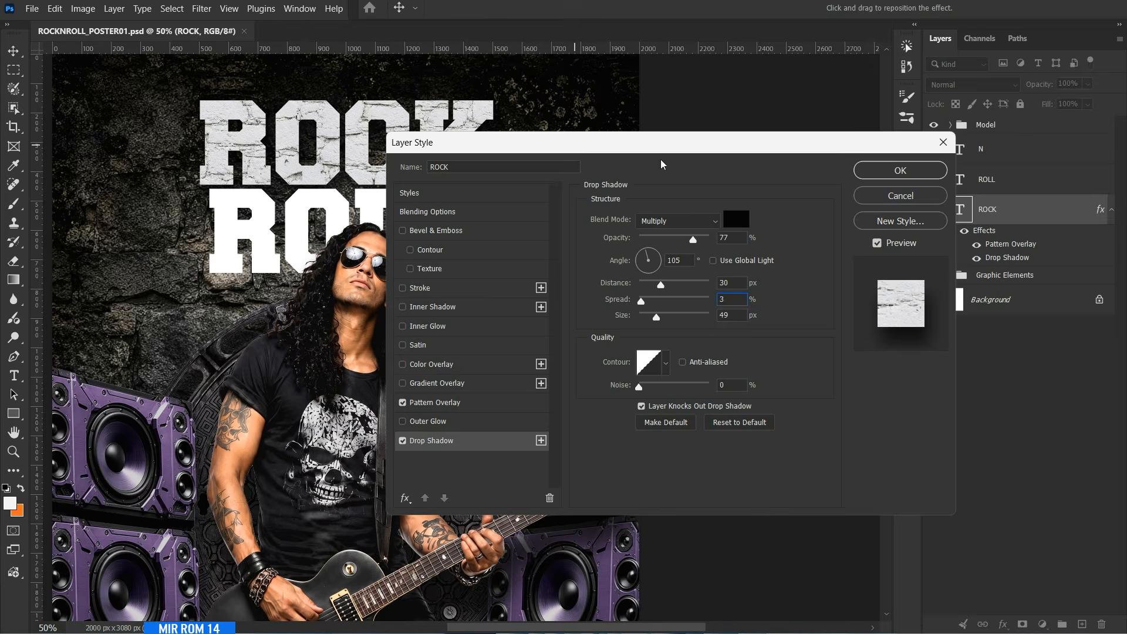
click(932, 171)
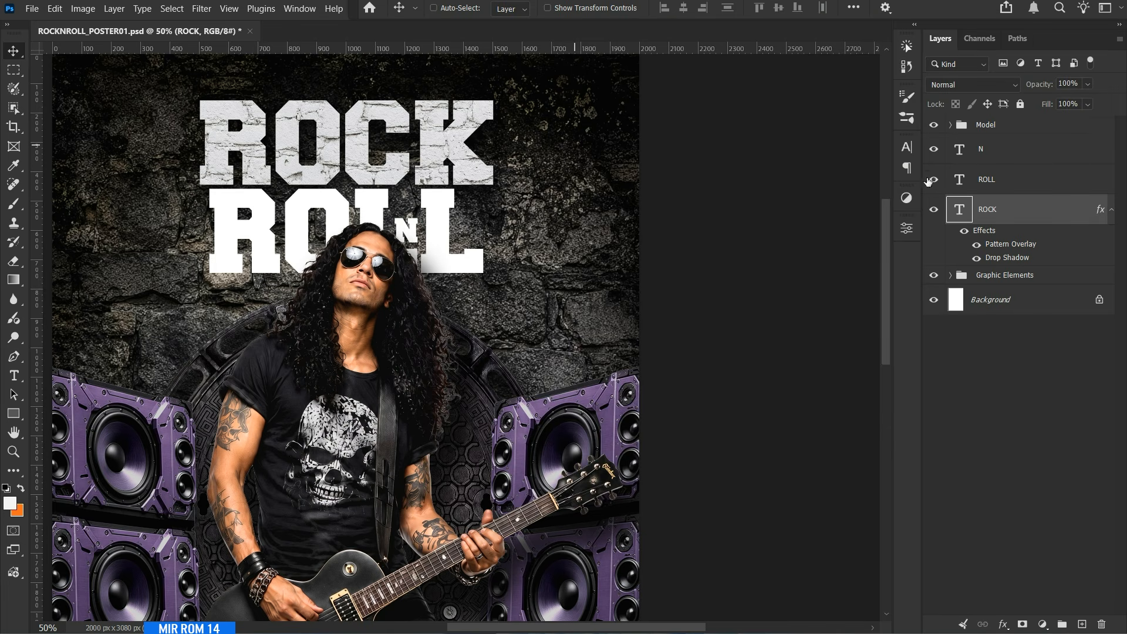
Copy the layer style of the ROCK text onto the ROLL text and collapse the effects lists.
click(1108, 211)
click(1120, 39)
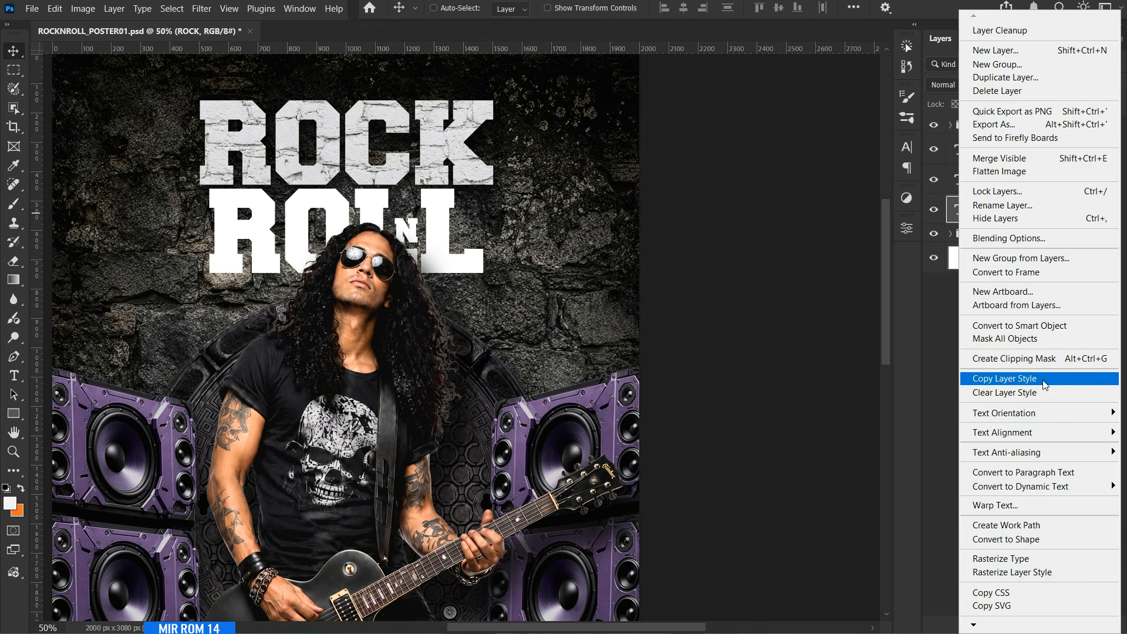
click(1008, 380)
click(1007, 182)
click(1119, 39)
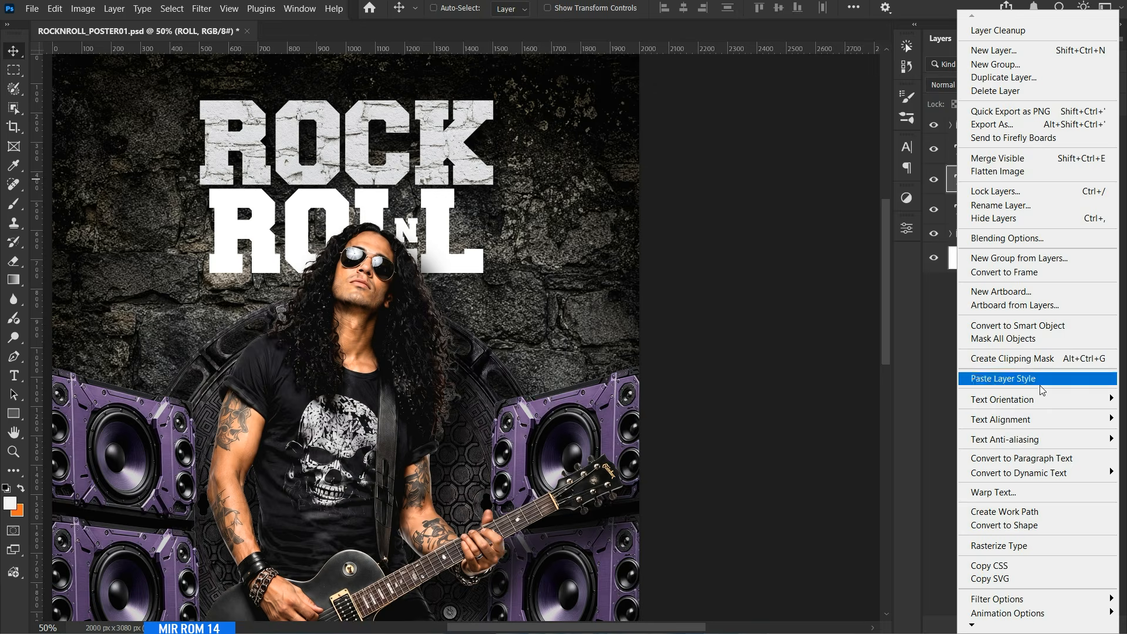
click(1006, 225)
click(1112, 180)
Apply the Stone Wall Pattern Overlay to the N at 50% scale and reposition the texture within the letter.
click(1013, 150)
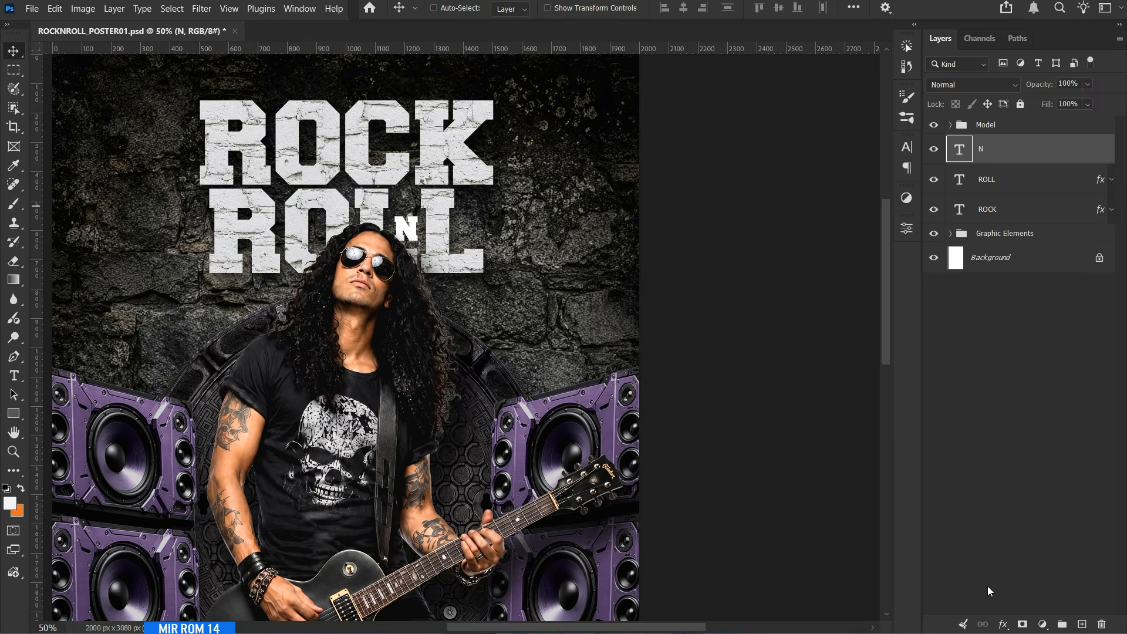
click(1003, 624)
click(1033, 598)
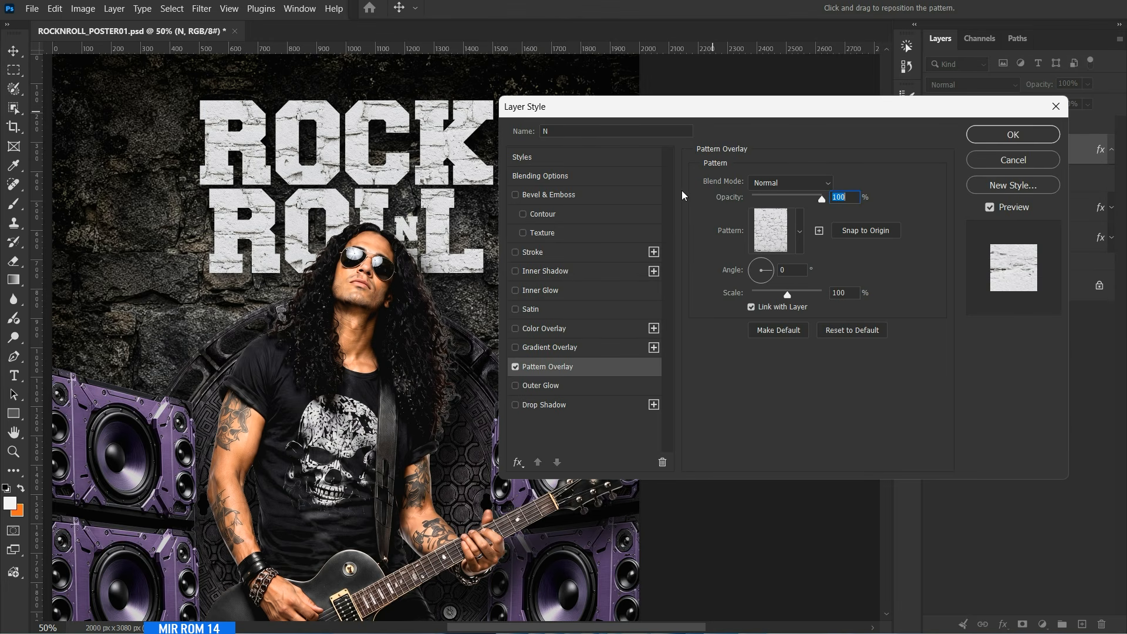
drag(446, 258, 438, 248)
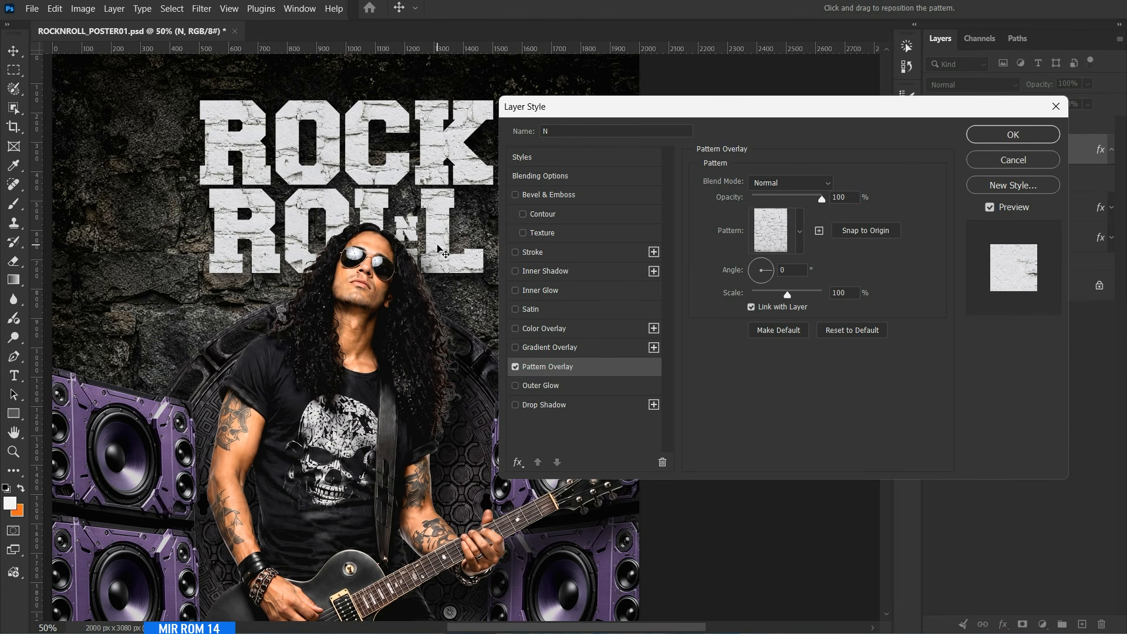
double_click(837, 292)
text(50)
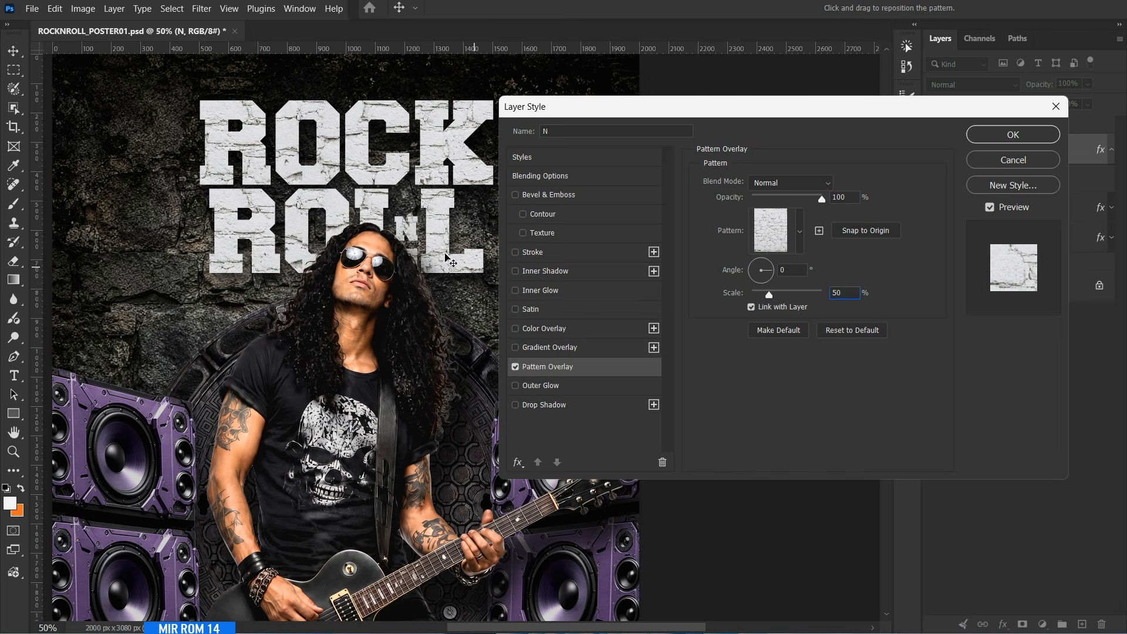
Add a Drop Shadow to the N with its distance reduced below 30 px.
click(537, 406)
scroll(849, 249, down, 3)
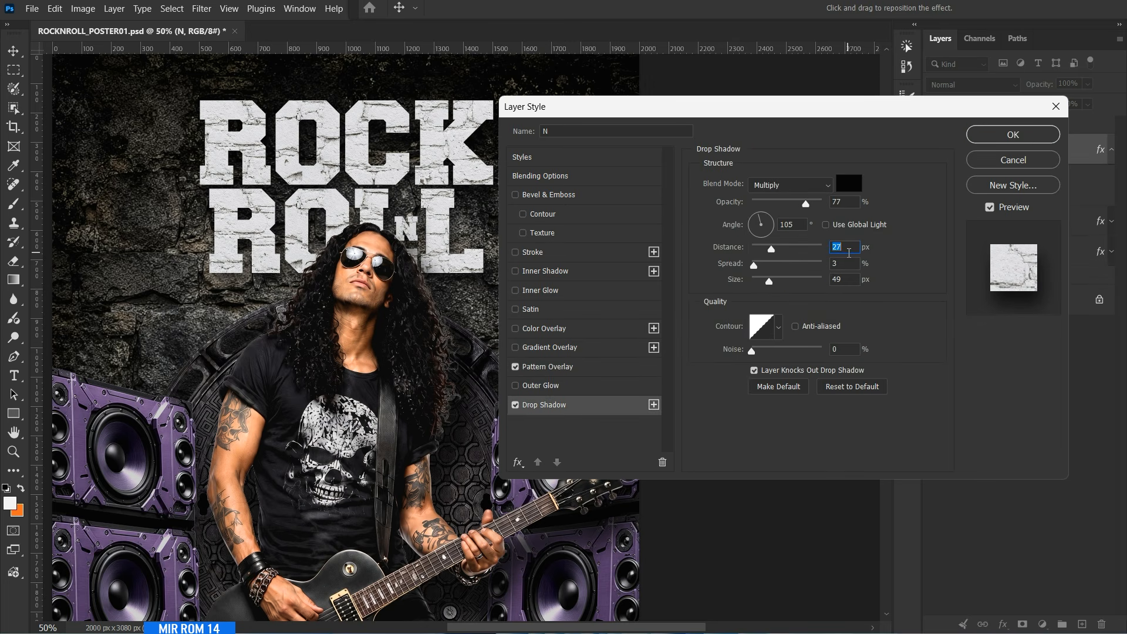
scroll(848, 278, down, 10)
click(998, 135)
click(1113, 150)
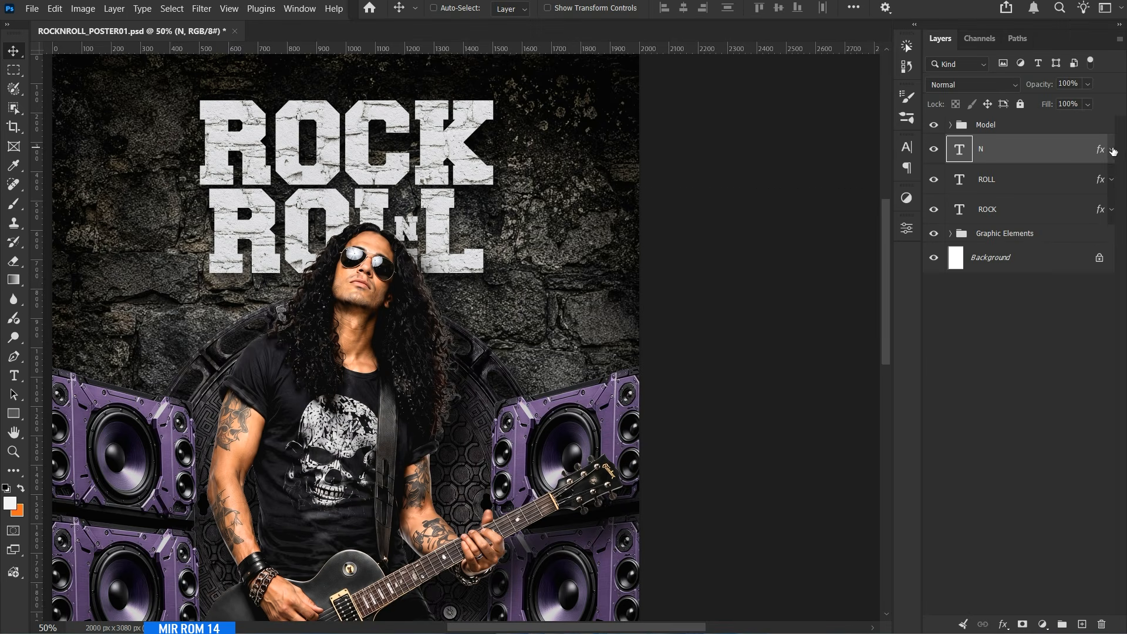
Group the N, ROLL and ROCK text layers and name the group Title Text.
click(1006, 210)
shift+click(1008, 155)
key(ctrl+g)
double_click(991, 143)
text(t)
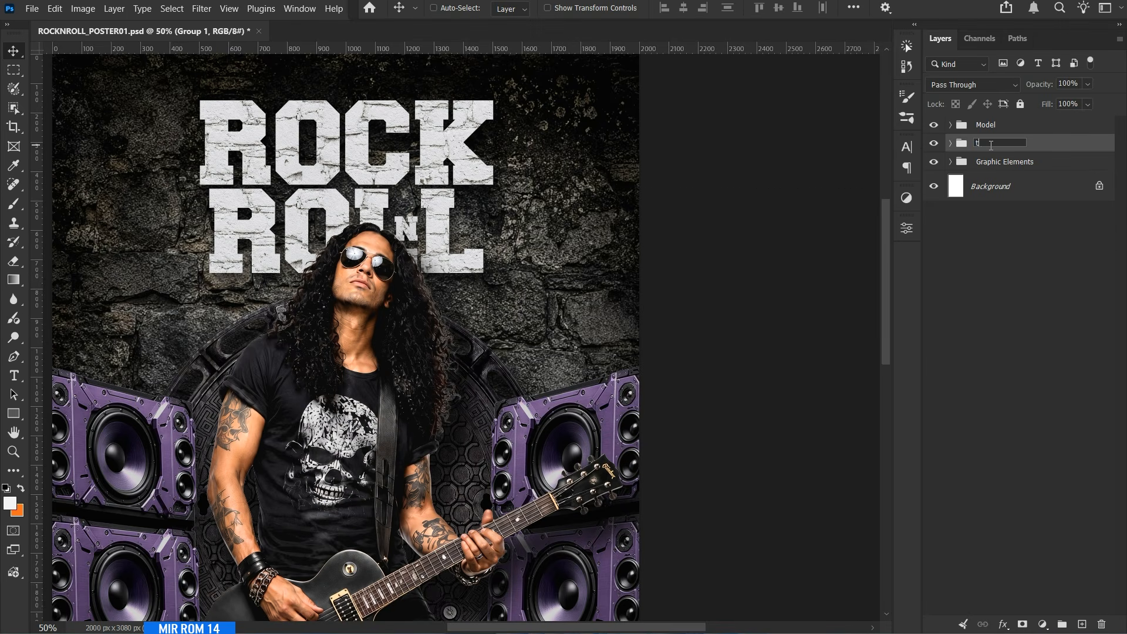
text(itle Text)
key(Return)
Paint black on the Levels 1 mask around the guitarist's torso with a soft brush of about 1100 px to lighten the wall there.
key(ctrl+minus)
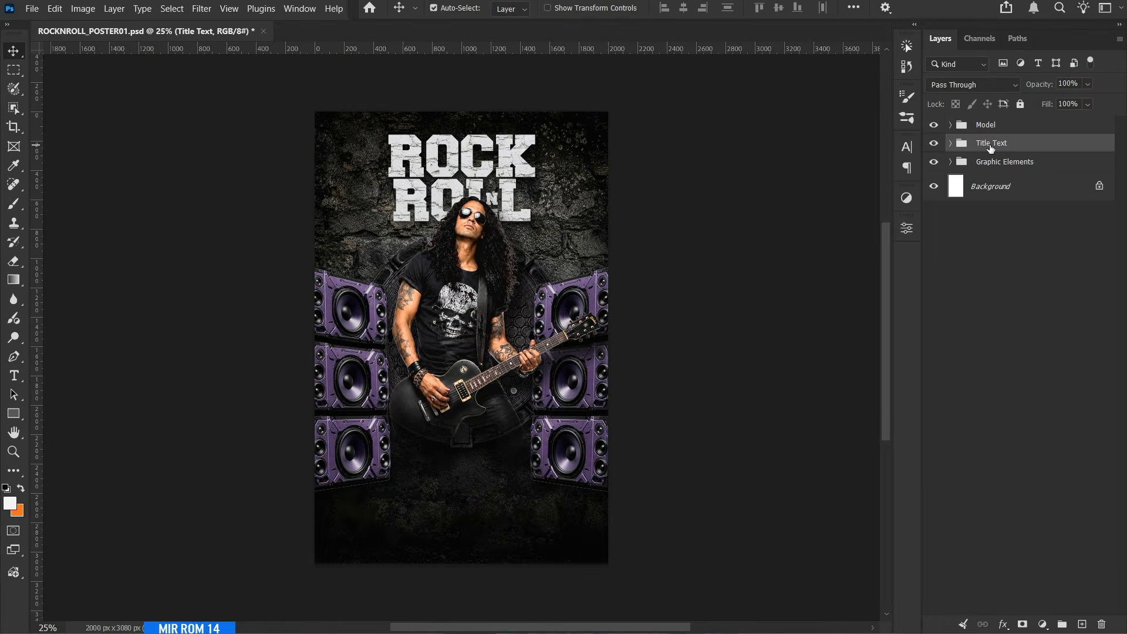
click(950, 162)
click(1002, 397)
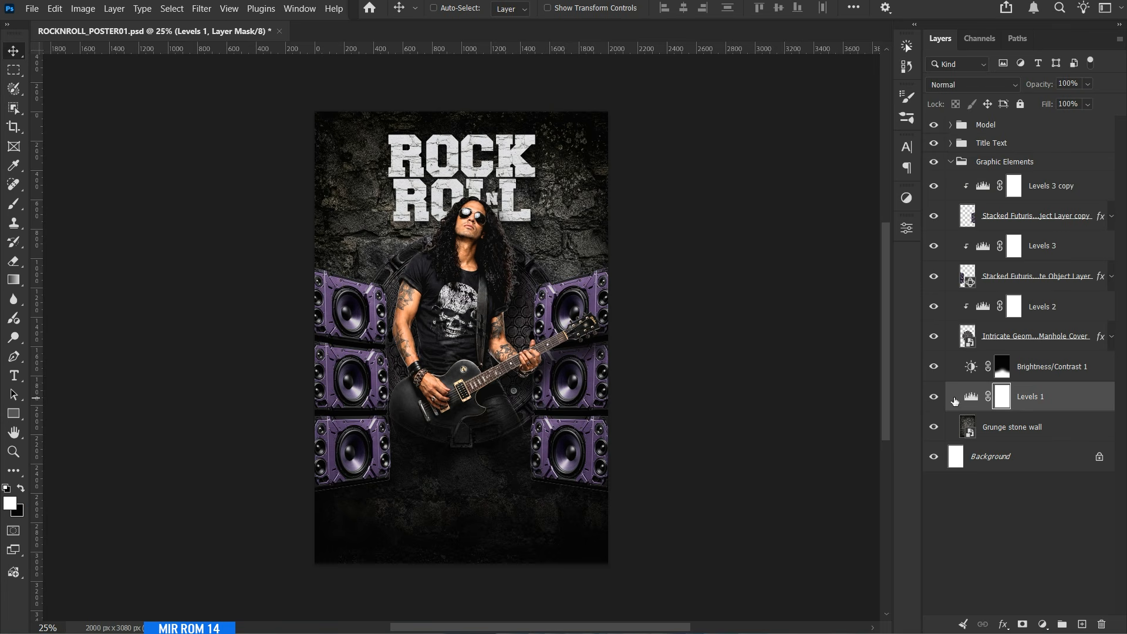
key(x)
key(b)
key(bracketright)
key(bracketright)
key(bracketright)
key(bracketright)
key(bracketright)
key(bracketright)
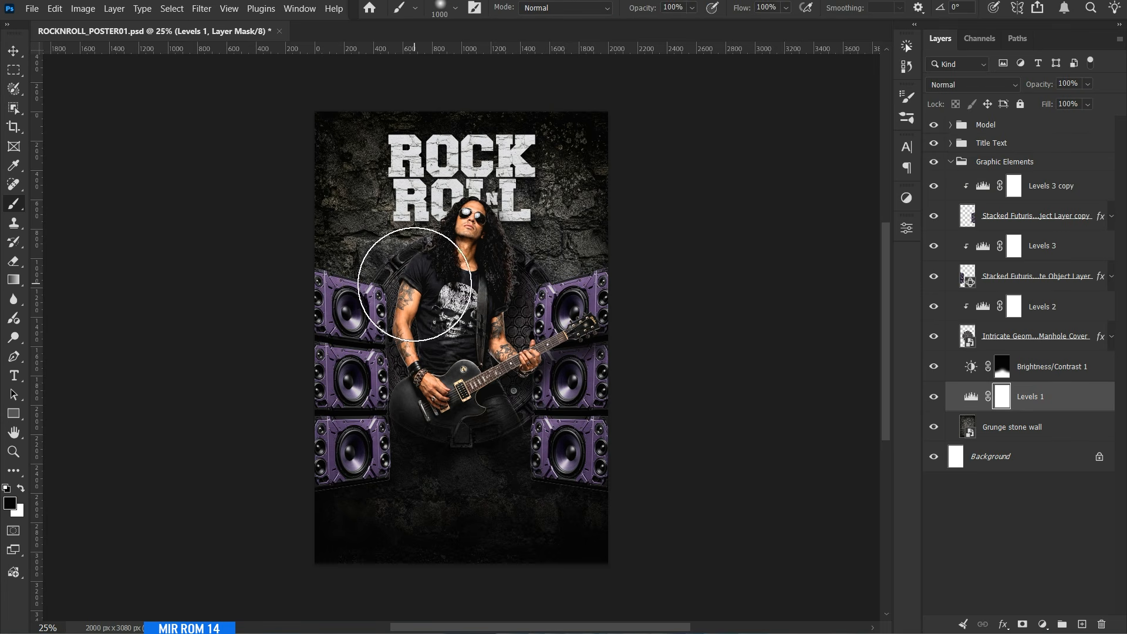
mouse_move(432, 300)
mouse_down()
mouse_move(470, 290)
mouse_move(502, 329)
mouse_up()
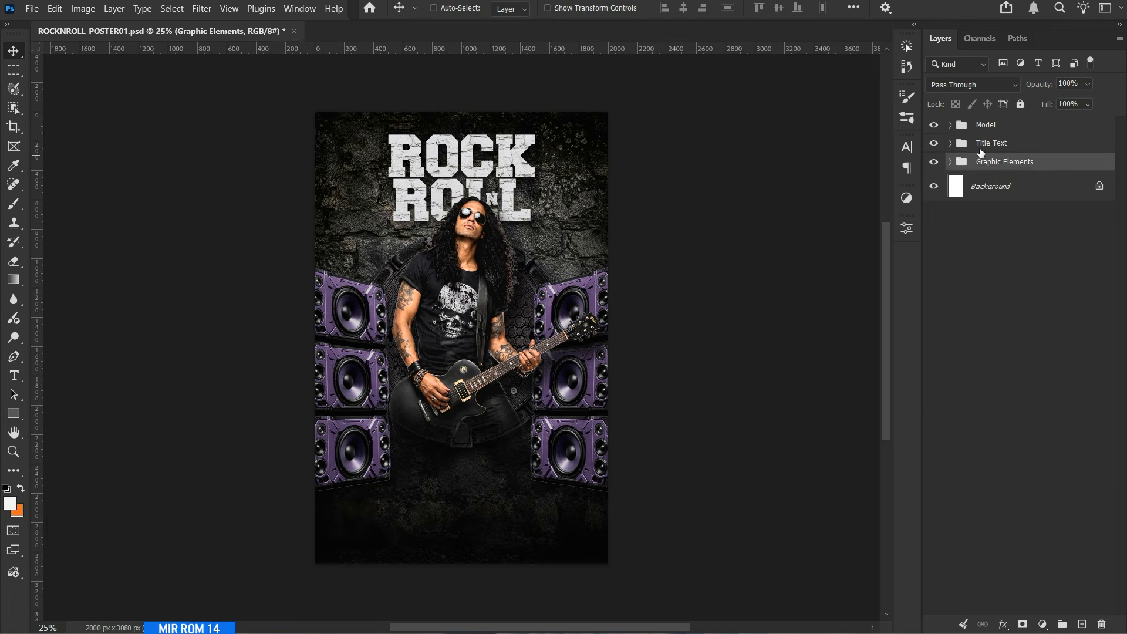
click(980, 150)
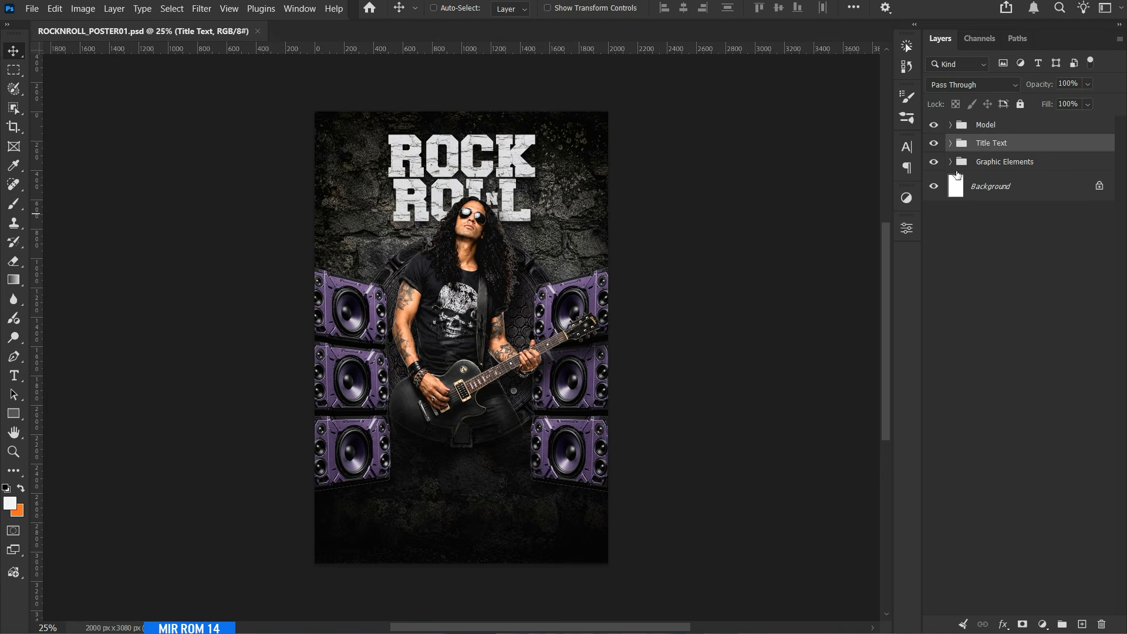
Add a new layer at the top of the Graphic Elements group and open the brush settings for the Brush tool.
click(950, 162)
click(1039, 189)
click(1082, 623)
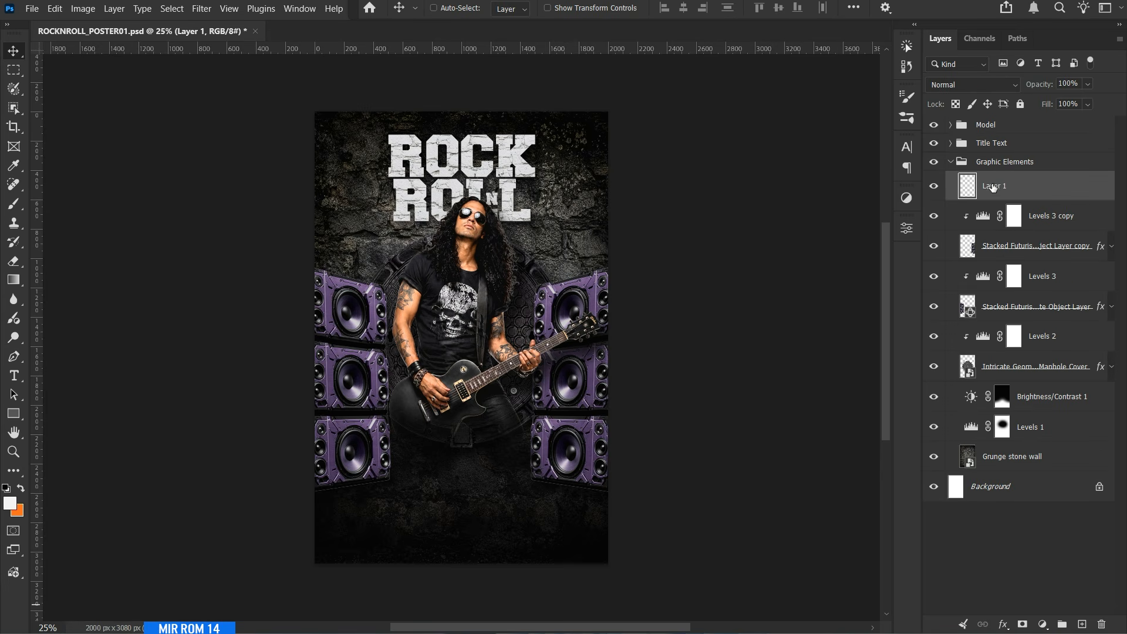
key(b)
click(907, 97)
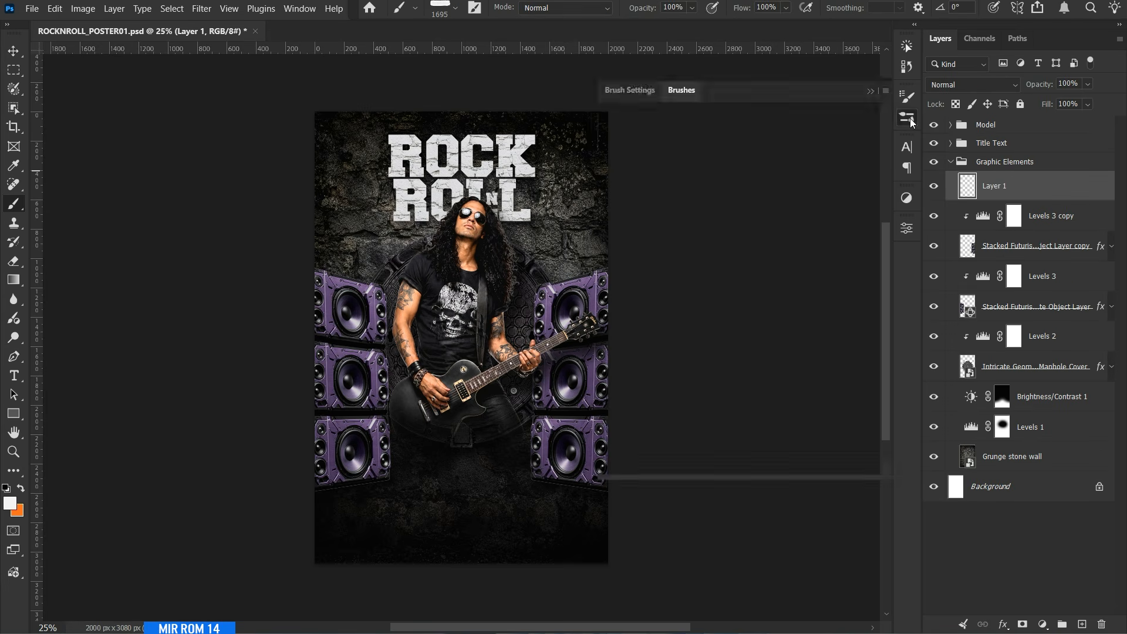
click(746, 174)
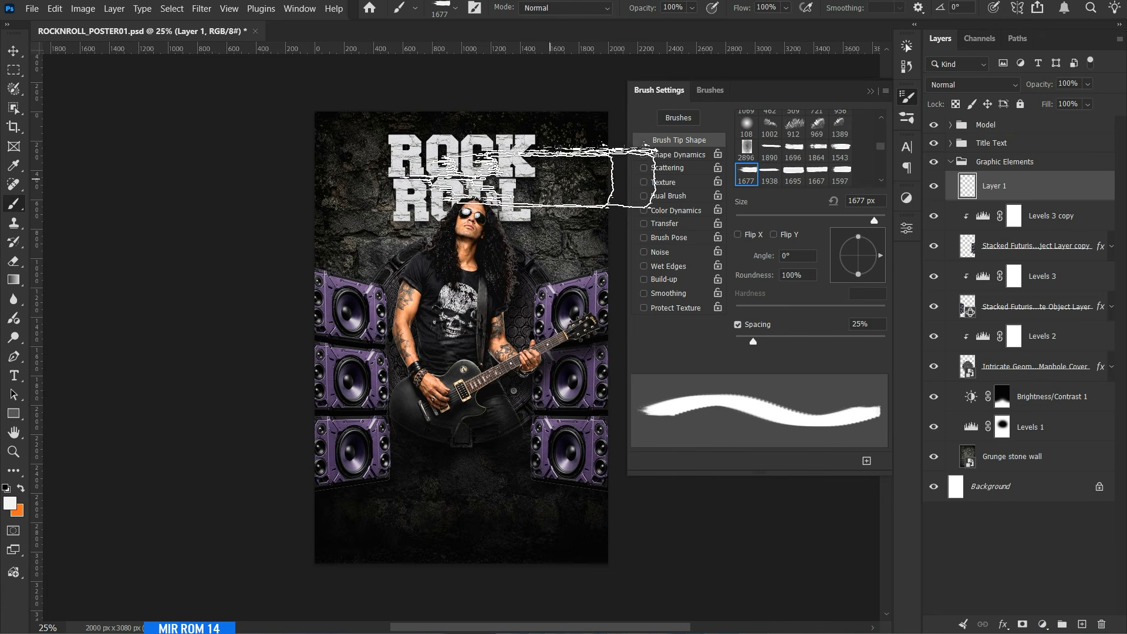
click(444, 178)
key(ctrl+z)
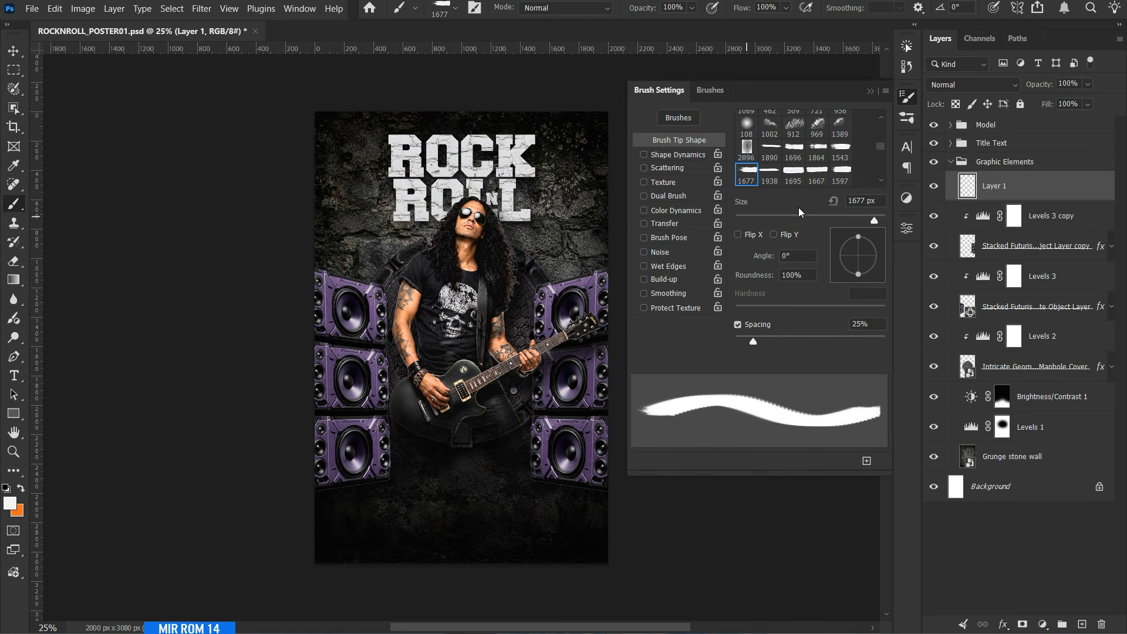
Stamp a single white paint stroke behind the ROCK ROLL title using the rough 1597 px brush tip.
click(840, 176)
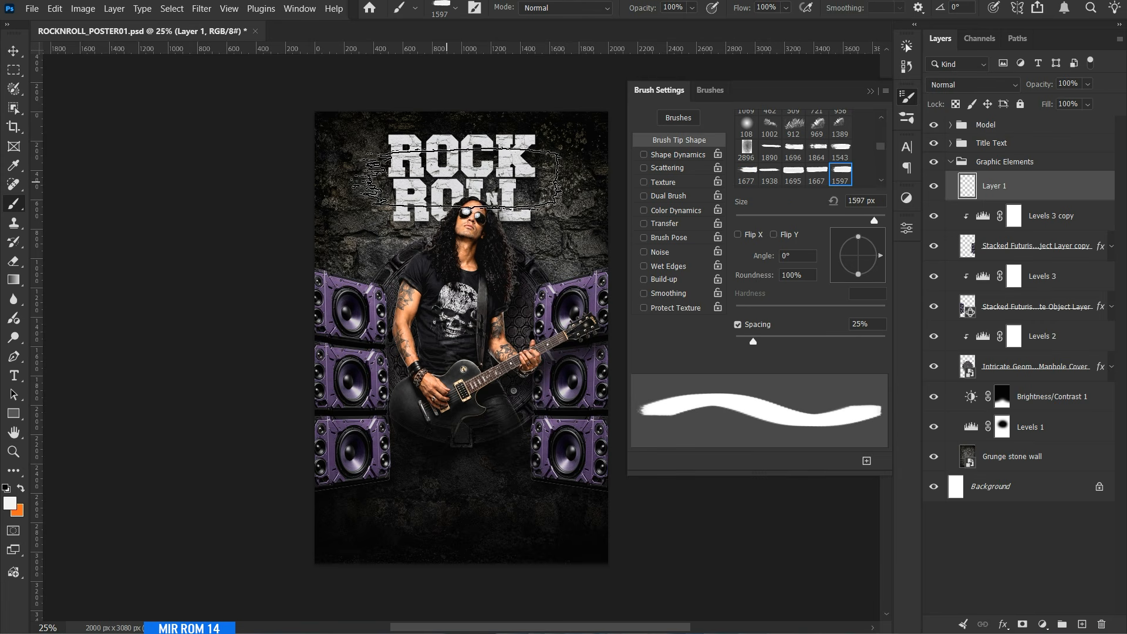
click(453, 179)
click(869, 94)
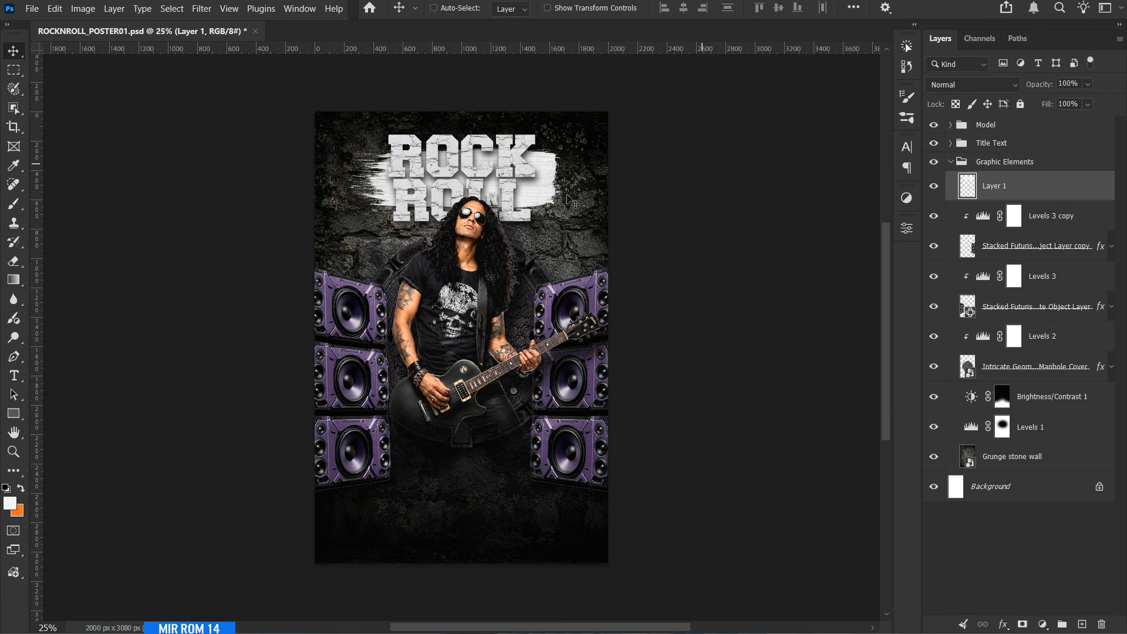
Show the guides and shift the white paint stroke so it sits centred behind the title.
key(v)
key(ctrl+semicolon)
drag(524, 190, 540, 191)
key(shift+Left)
key(shift+Left)
key(shift+Left)
key(shift+Left)
key(shift+Left)
key(shift+Left)
key(shift+Down)
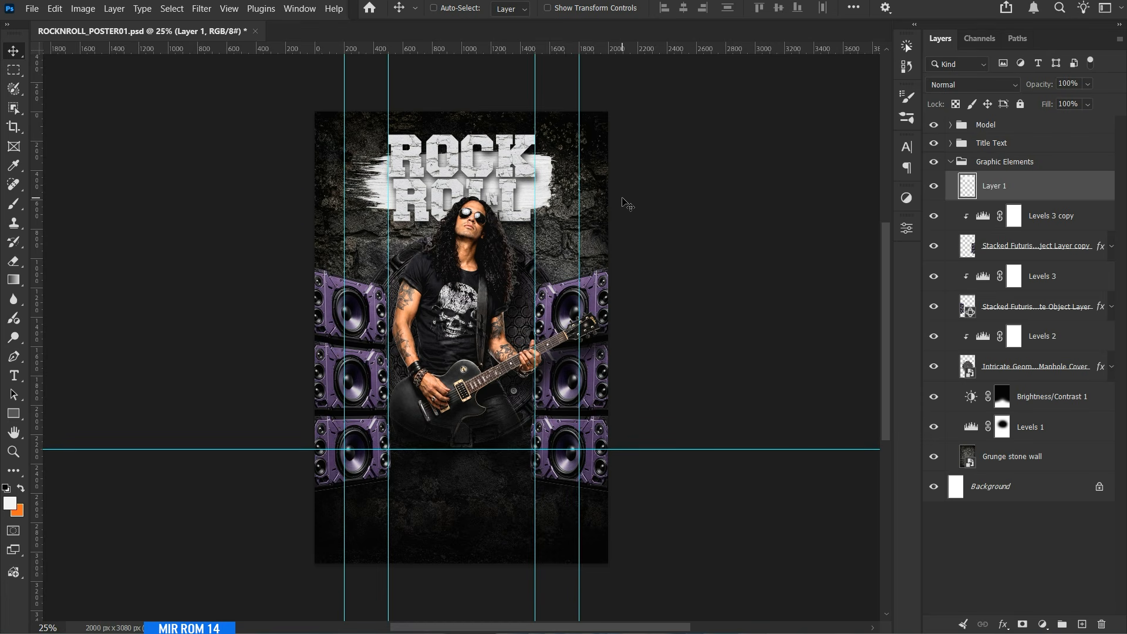
Add a Color Overlay to the paint stroke layer with the purple colour #7a3aa7.
click(1004, 624)
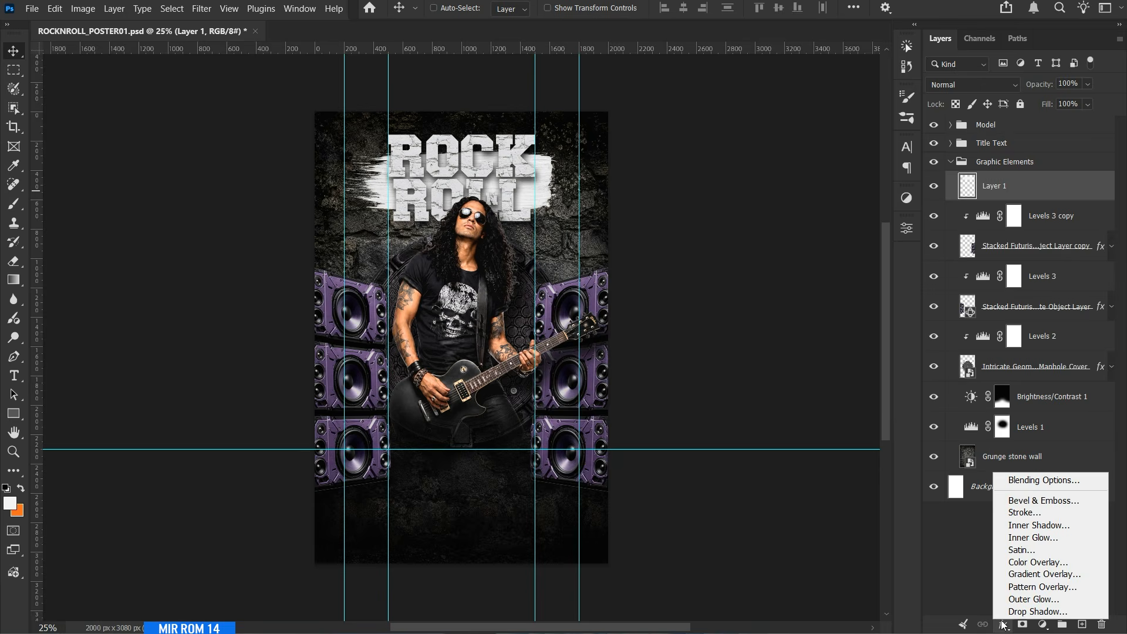
click(1019, 558)
drag(766, 111, 766, 111)
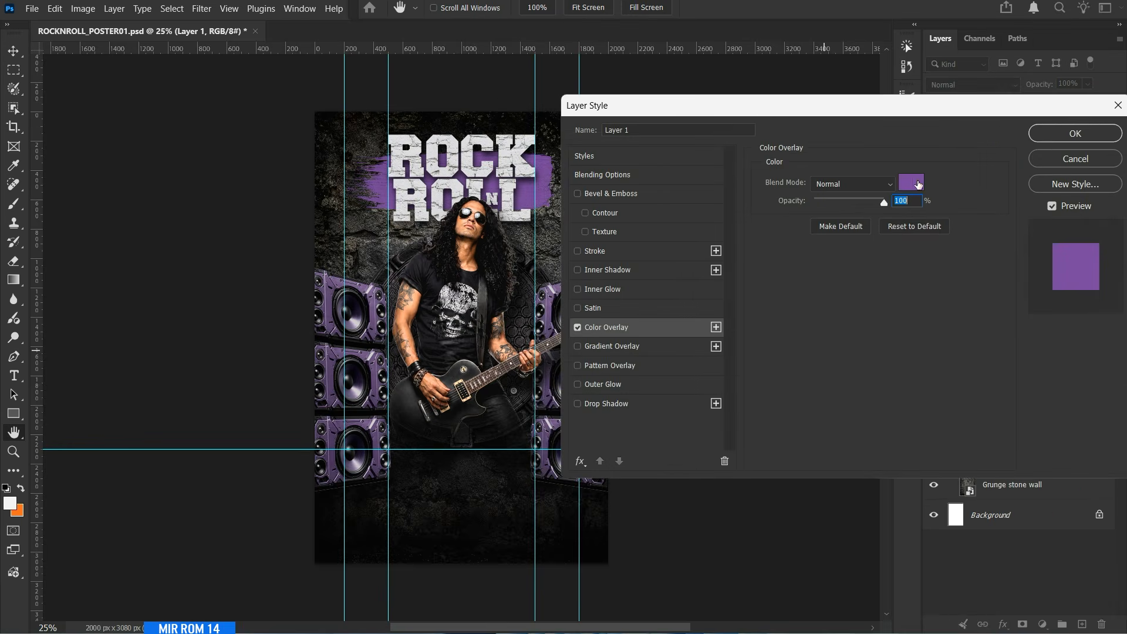
click(911, 183)
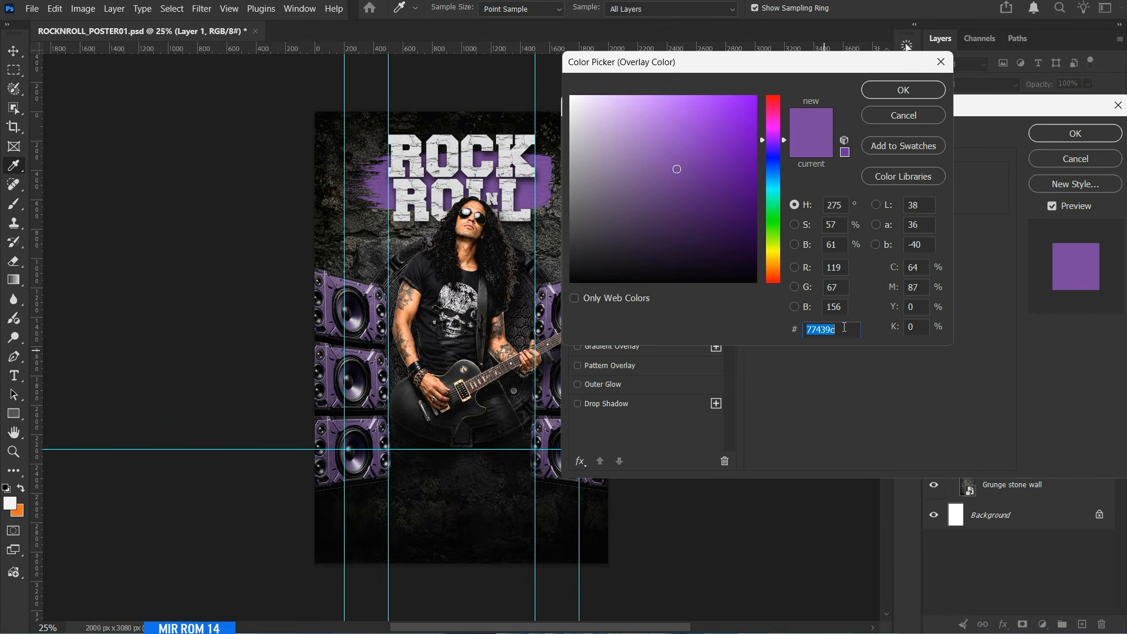
text(7a3aa7)
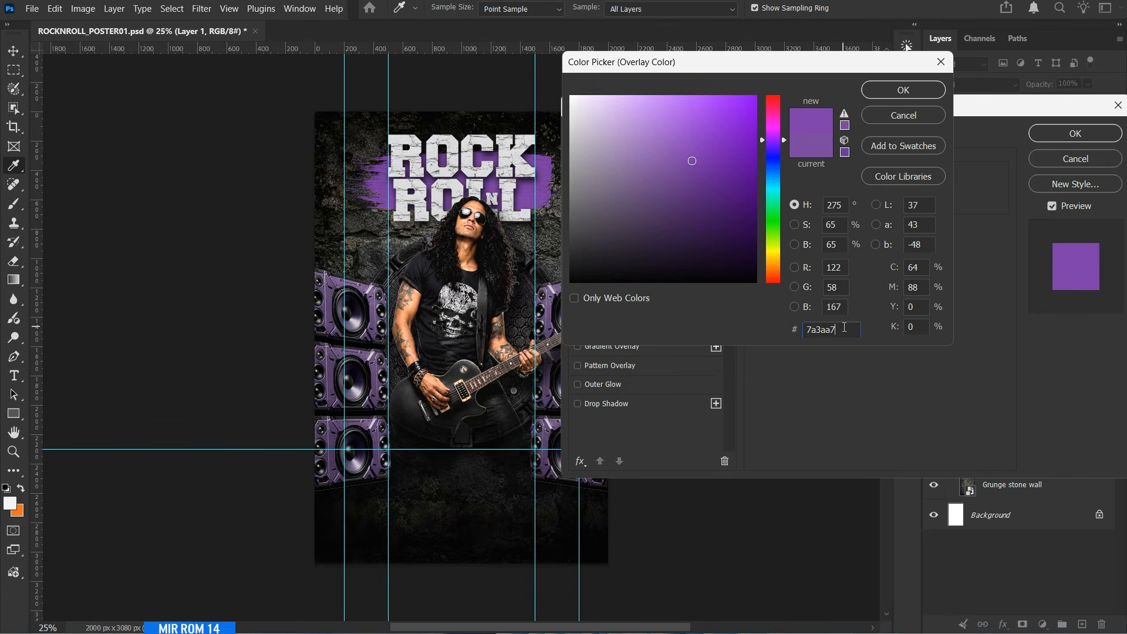
key(Return)
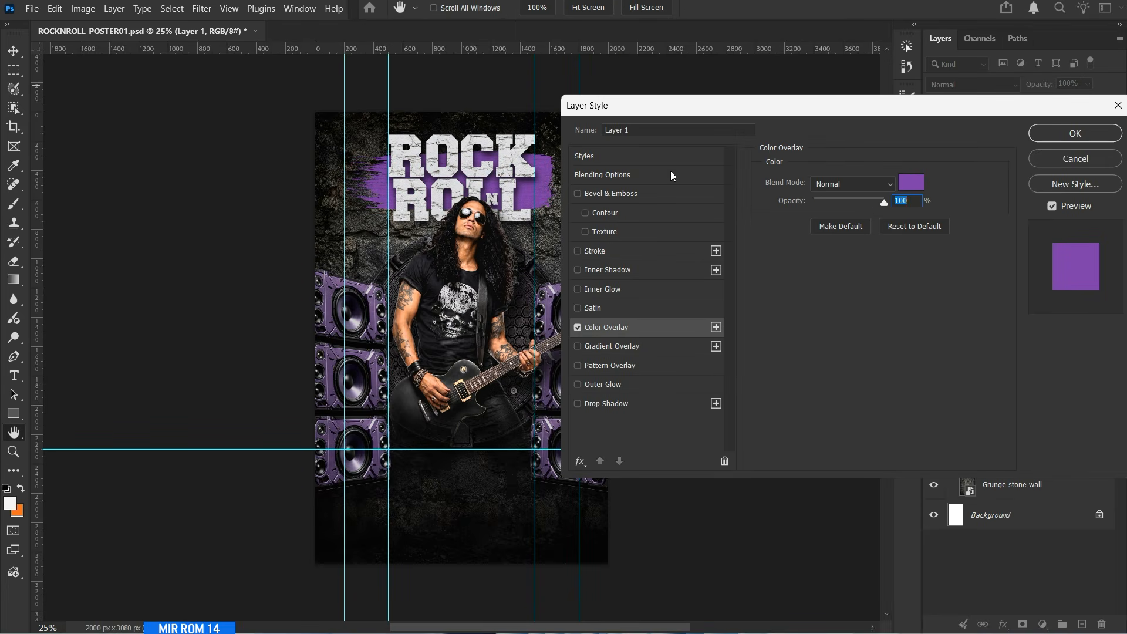
Split the Blend If Underlying Layer shadow slider to 3 / 84 so the purple stroke blends into the wall, and hide the guides.
click(633, 175)
ctrl+click(531, 179)
ctrl+click(531, 179)
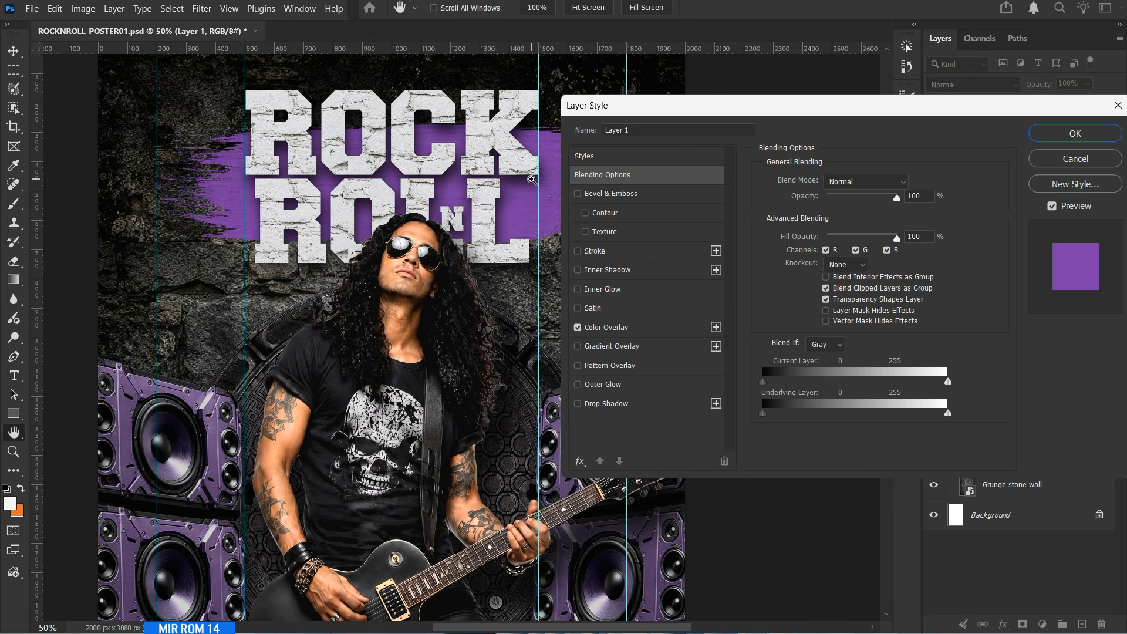
drag(615, 112, 656, 103)
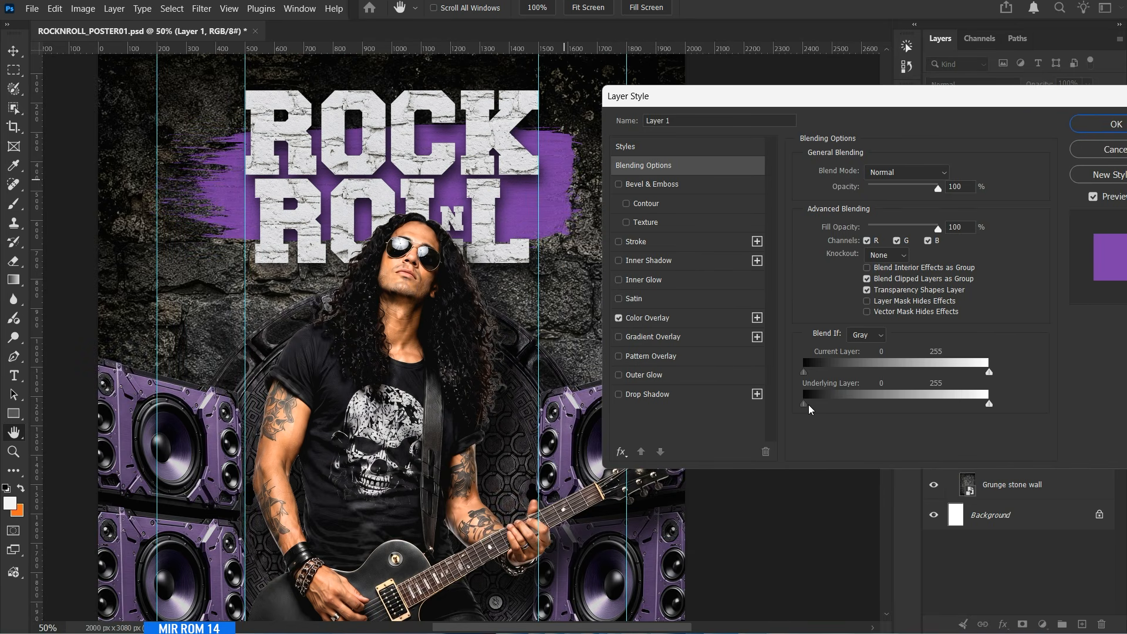
drag(808, 409, 849, 411)
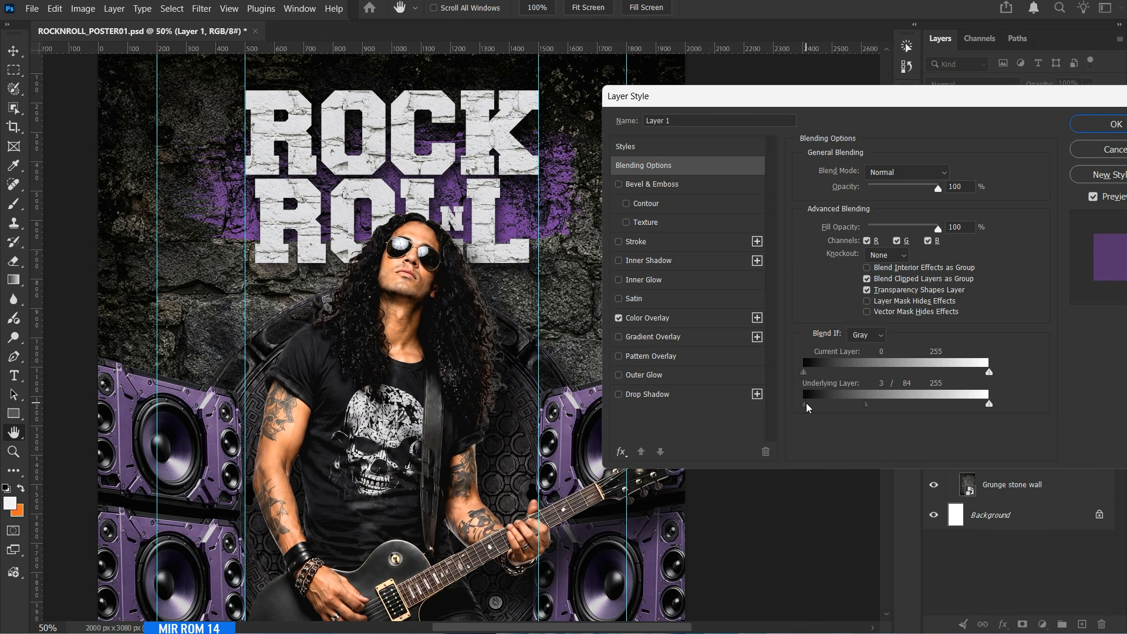
click(1083, 127)
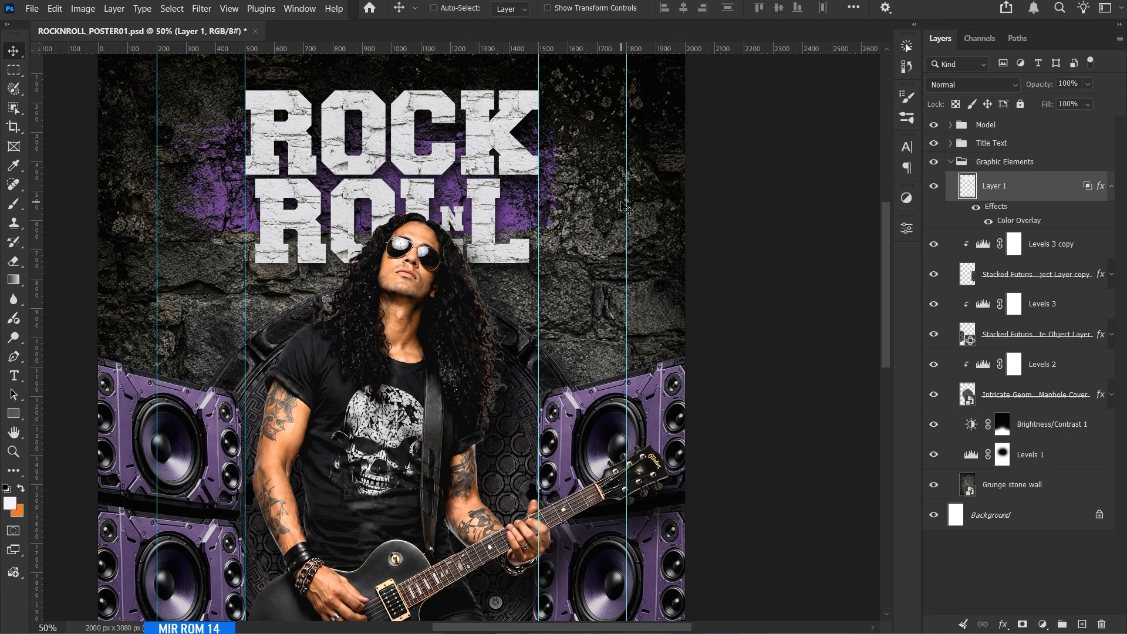
key(ctrl+semicolon)
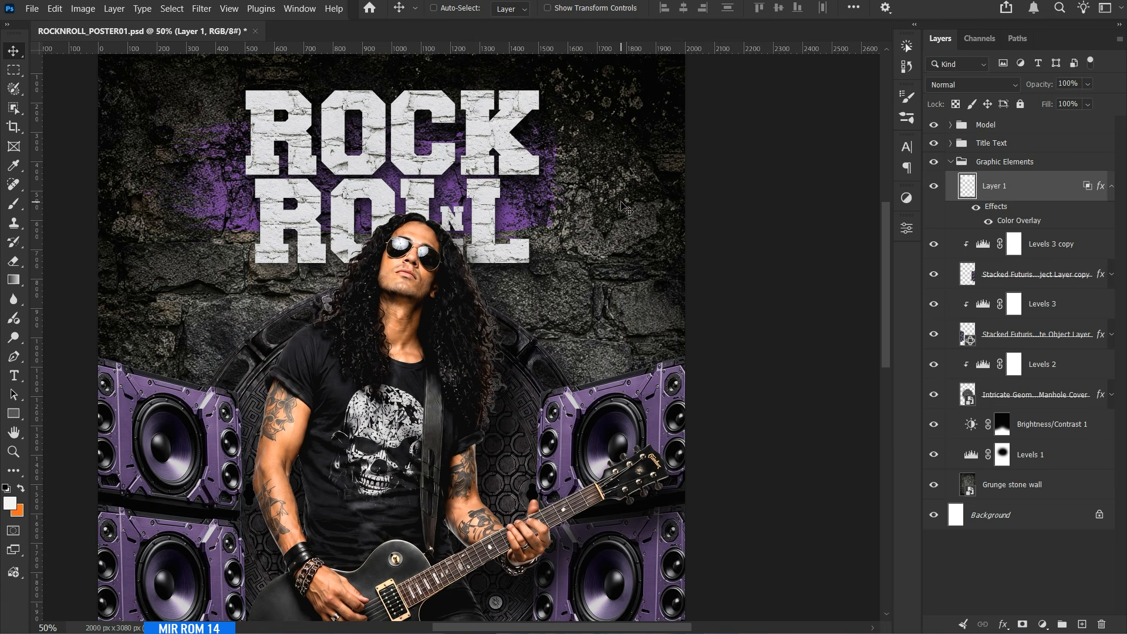
Rename the purple stroke layer Paint Brush and save the poster.
double_click(992, 186)
text(Paint Brush)
key(Return)
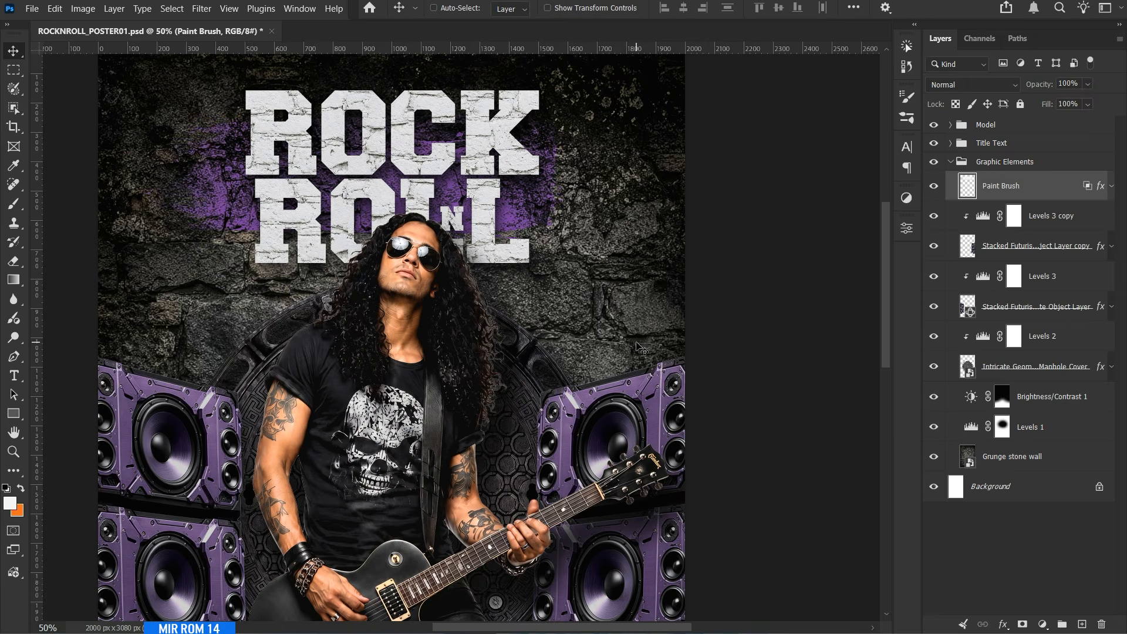
key(ctrl+minus)
key(ctrl+minus)
key(ctrl+s)
ctrl+click(496, 111)
ctrl+click(494, 111)
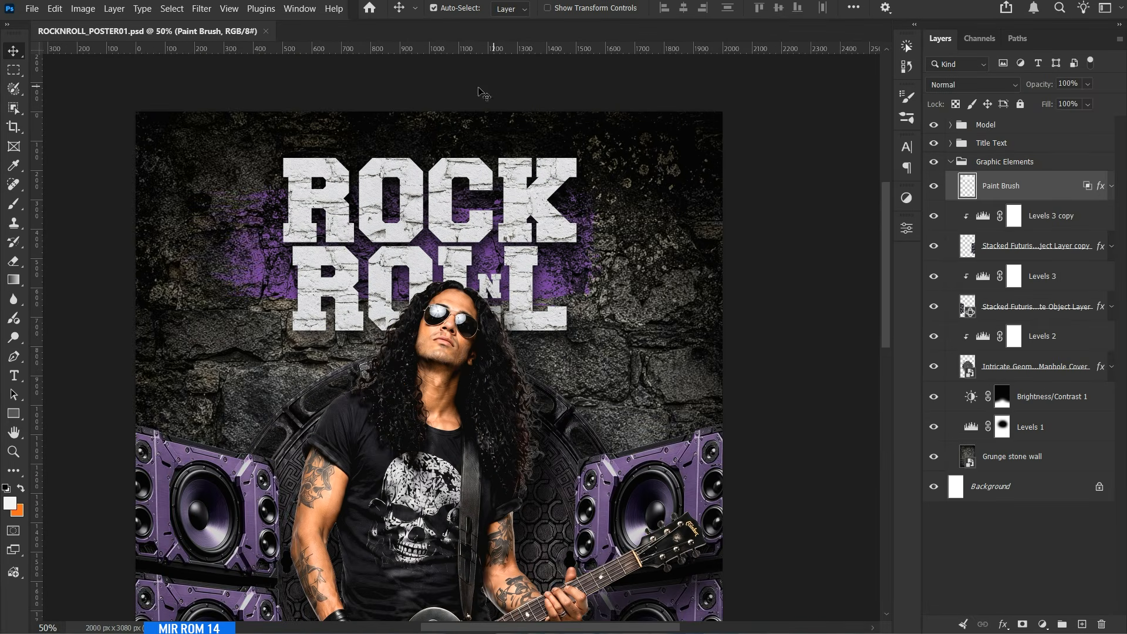
Place the Grunge Purple Painted Star image as an embedded object above the Paint Brush layer and reduce its size.
click(32, 8)
click(71, 305)
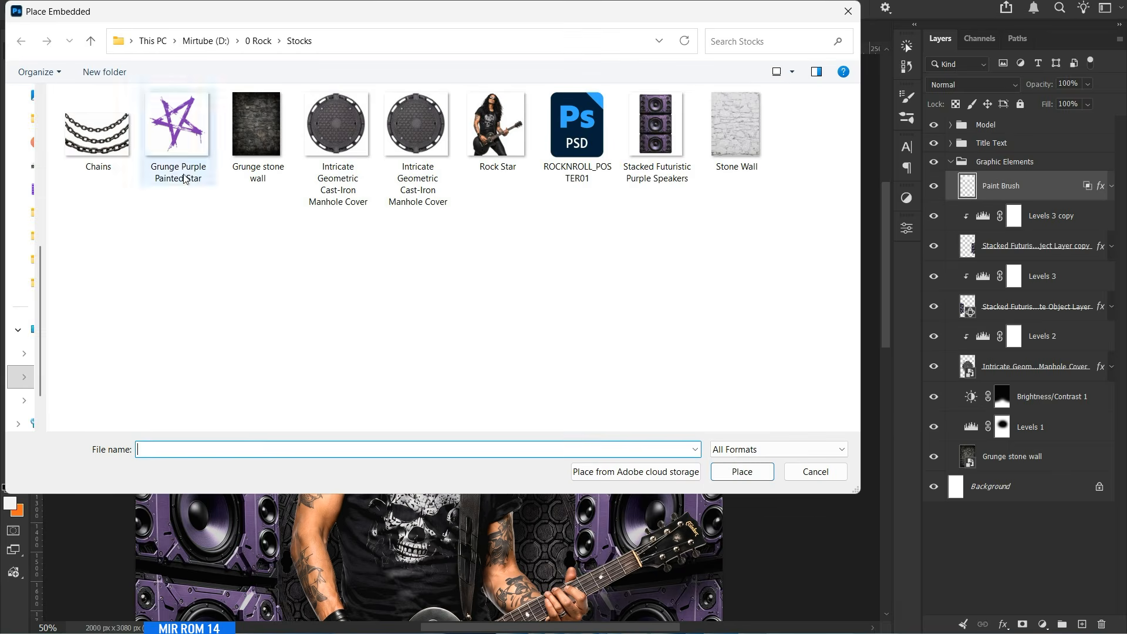
double_click(183, 178)
key(Return)
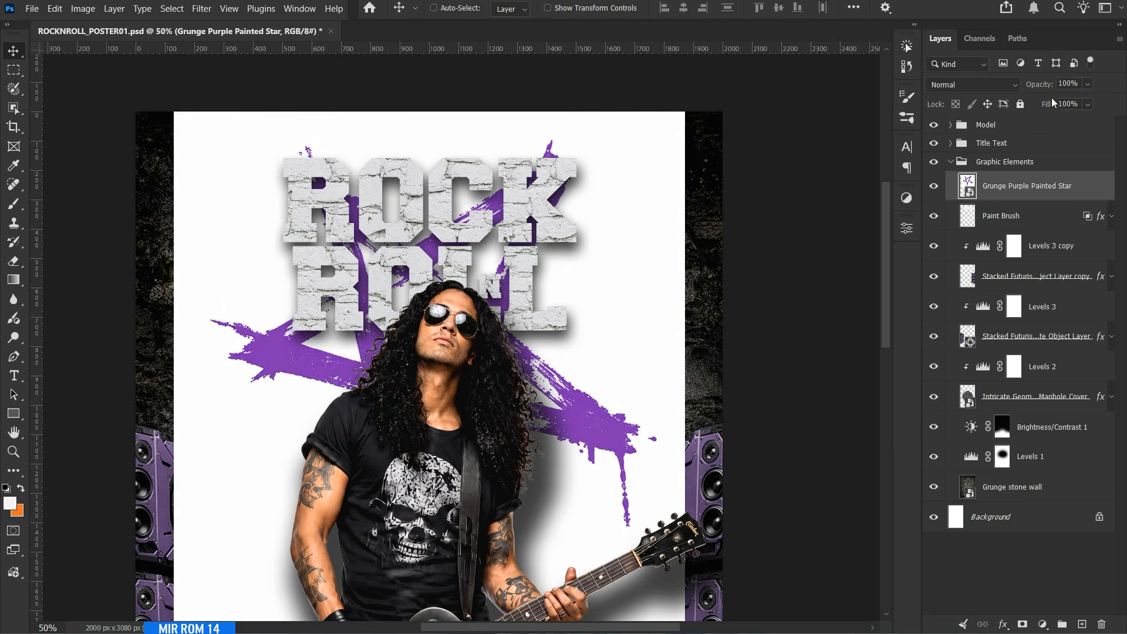
right_click(1015, 186)
click(938, 456)
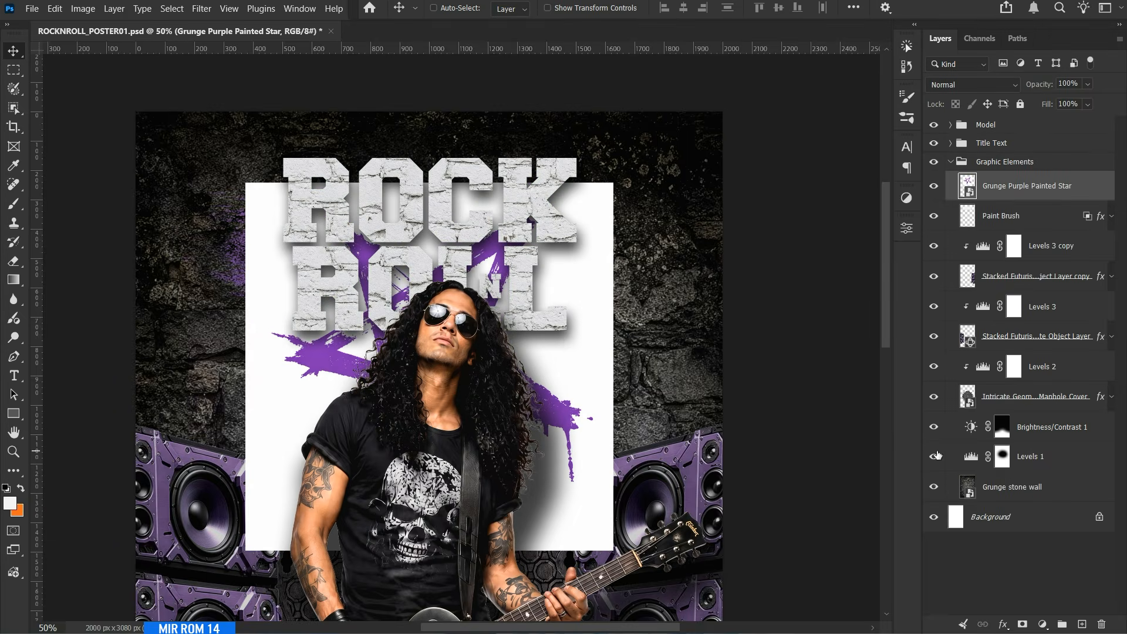
Rasterize the Grunge Purple Painted Star layer and move it toward the poster's upper right corner.
right_click(1023, 187)
click(936, 565)
drag(571, 351, 729, 259)
Show the Contextual Task Bar, remove the star's white background and apply the resulting layer mask.
click(300, 8)
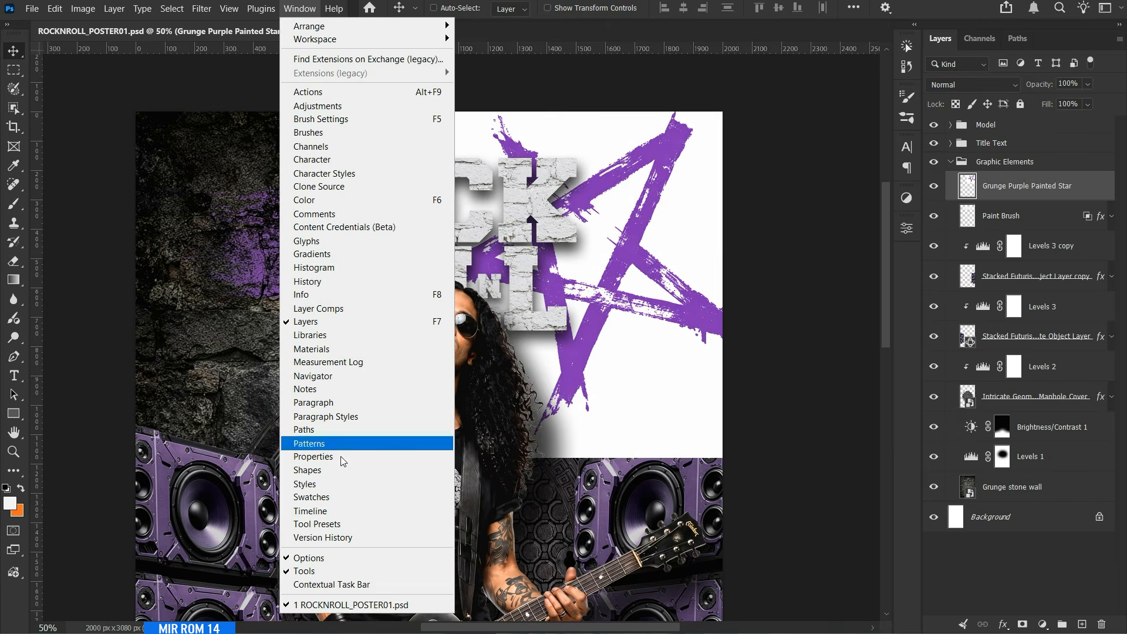
click(362, 584)
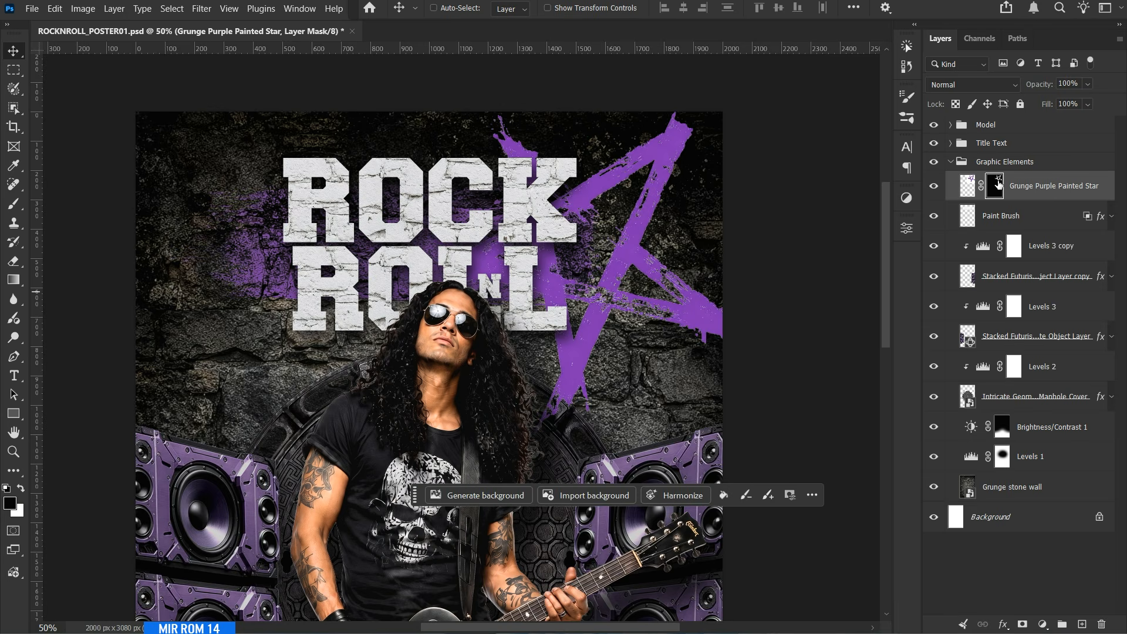
right_click(998, 184)
click(969, 224)
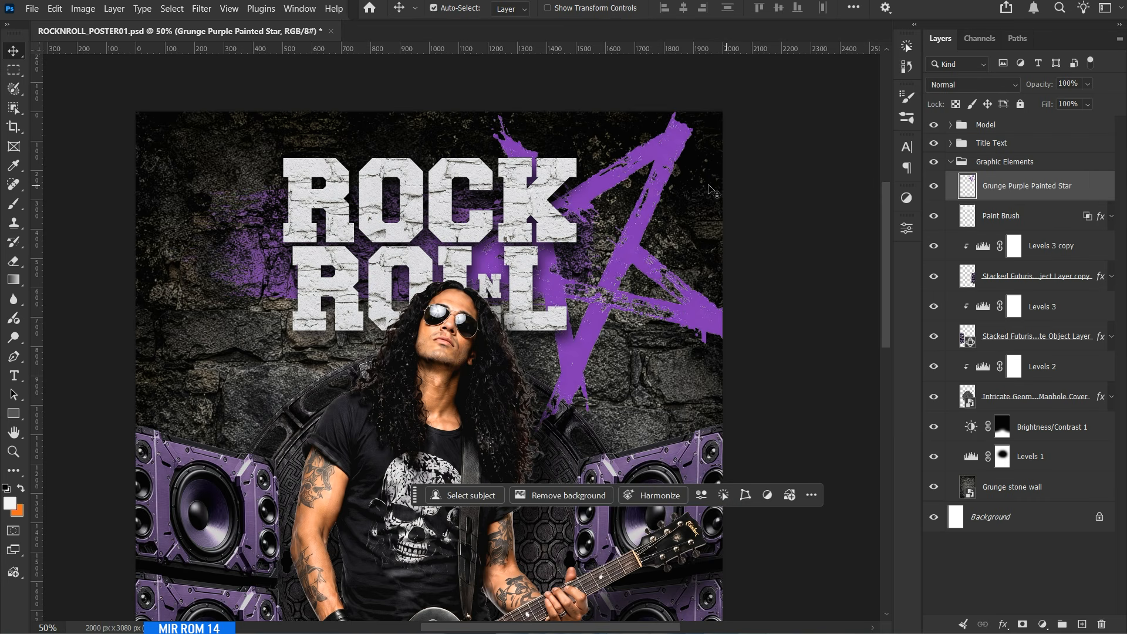
Scale the purple star down to about 49%.
key(ctrl+t)
drag(730, 110, 647, 194)
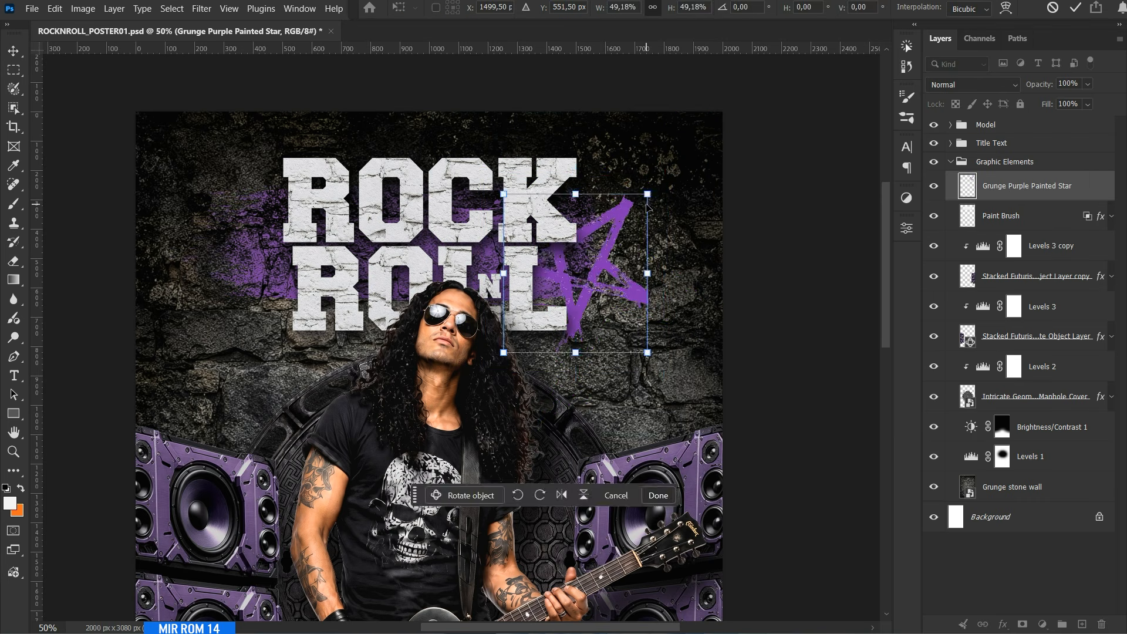
key(Return)
Move the purple star to the right of ROCK using the guides and scale it down slightly.
key(ctrl+semicolon)
drag(608, 289, 638, 225)
key(ctrl+t)
drag(722, 129, 704, 146)
key(Return)
key(ctrl+t)
key(Return)
Hide the guides and the Contextual Task Bar.
key(ctrl+semicolon)
ctrl+click(691, 145)
click(811, 495)
click(834, 518)
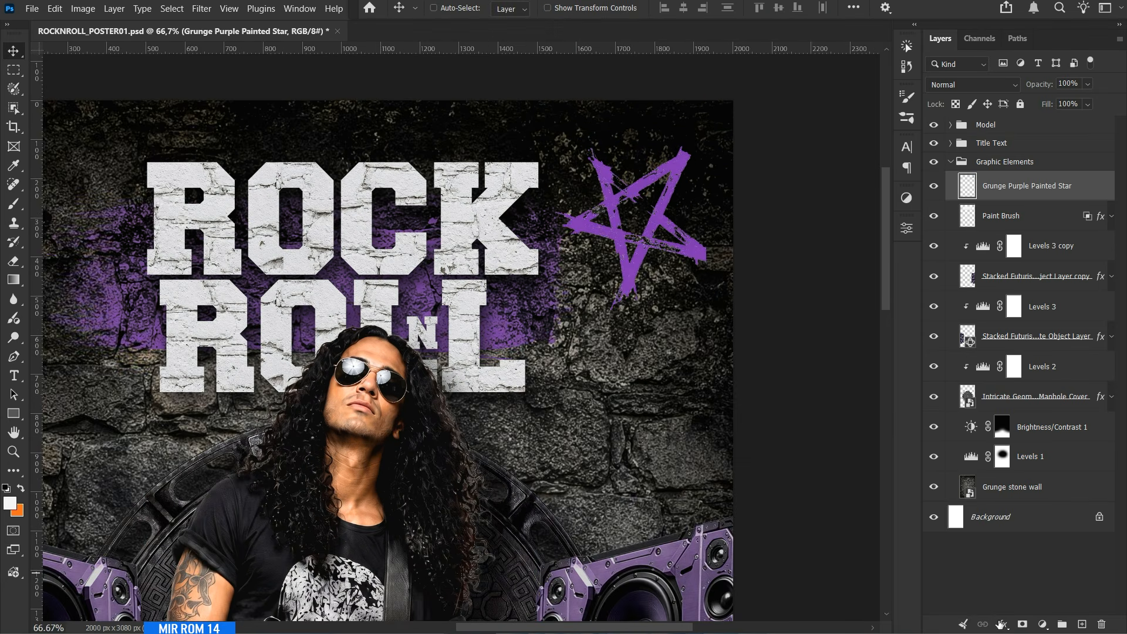
Split the star's Blend If Underlying Layer shadow slider to 0 / 19 so the wall texture shows through.
click(1003, 624)
click(1033, 484)
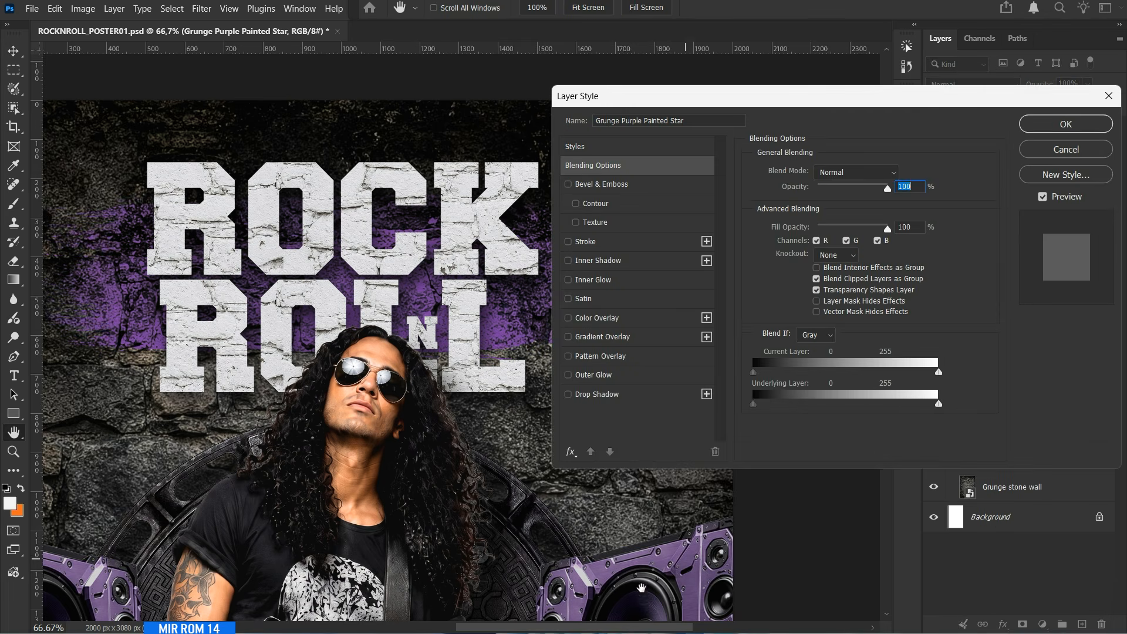
drag(631, 627, 680, 630)
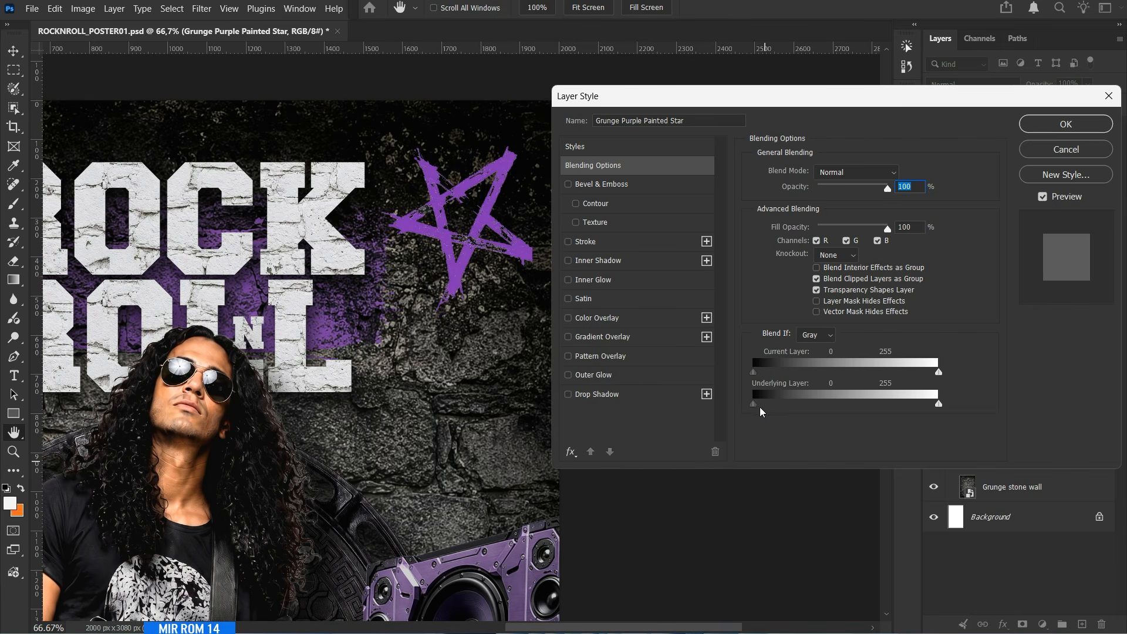
drag(753, 404, 764, 409)
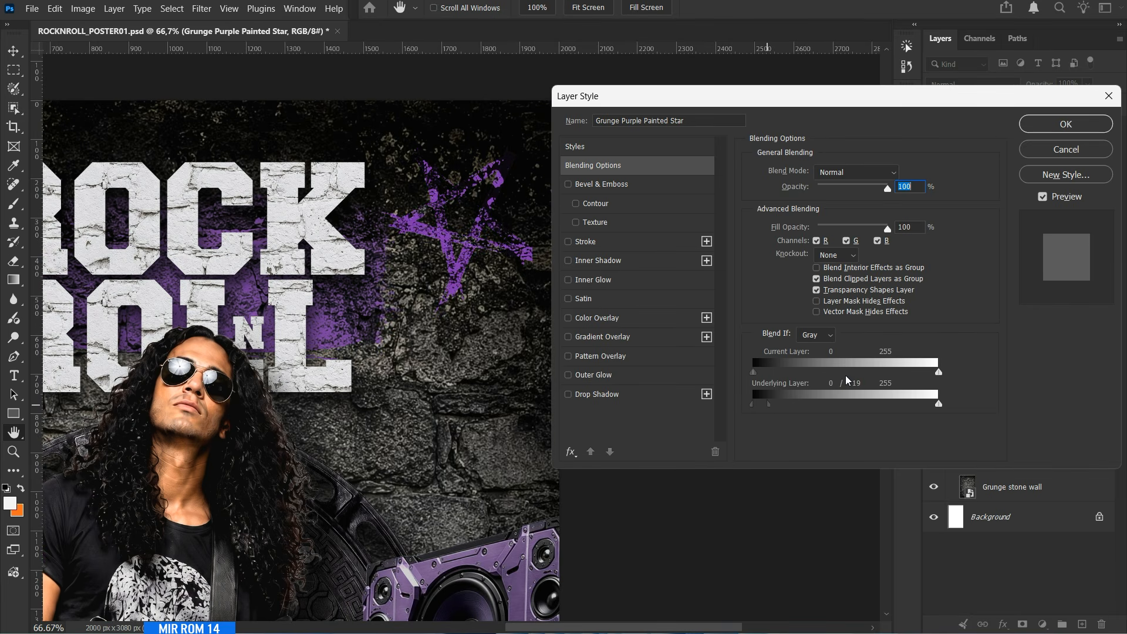
key(Return)
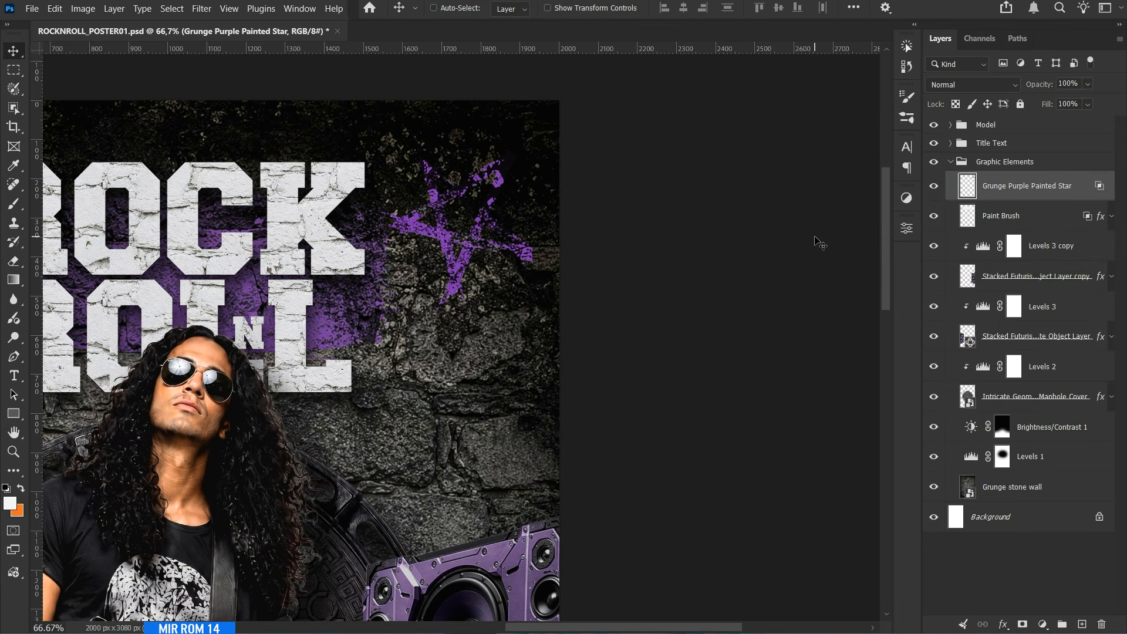
Duplicate the purple star with the guides shown and move the copy to the left of ROCK.
key(ctrl+semicolon)
scroll(640, 599, left, 5)
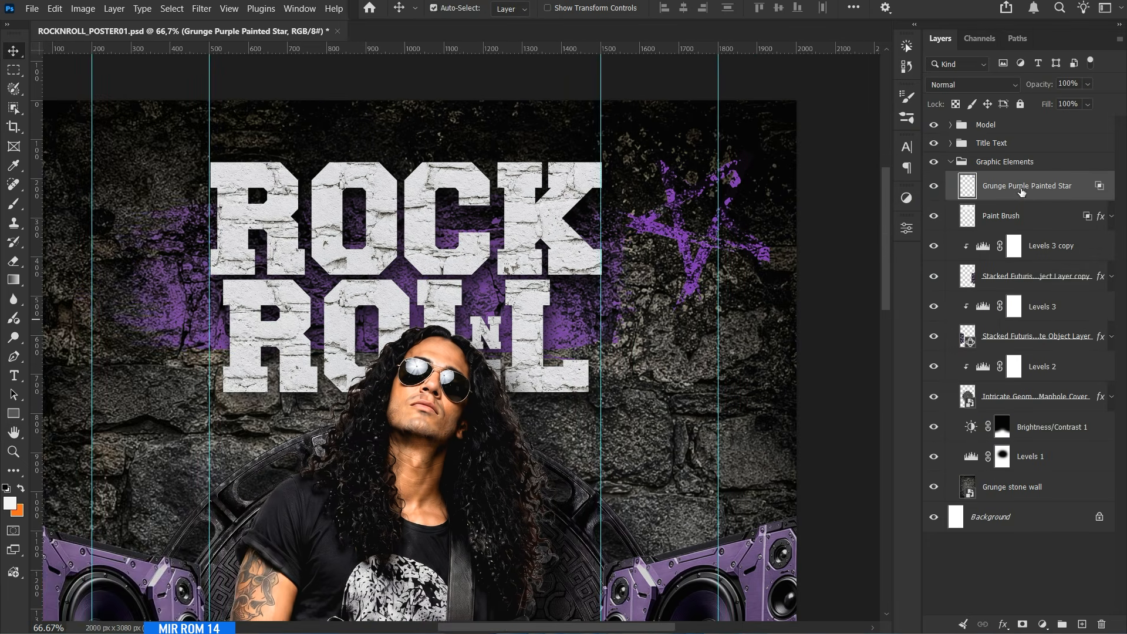
key(ctrl+j)
mouse_move(701, 264)
mouse_down()
mouse_move(329, 193)
mouse_move(156, 237)
mouse_up()
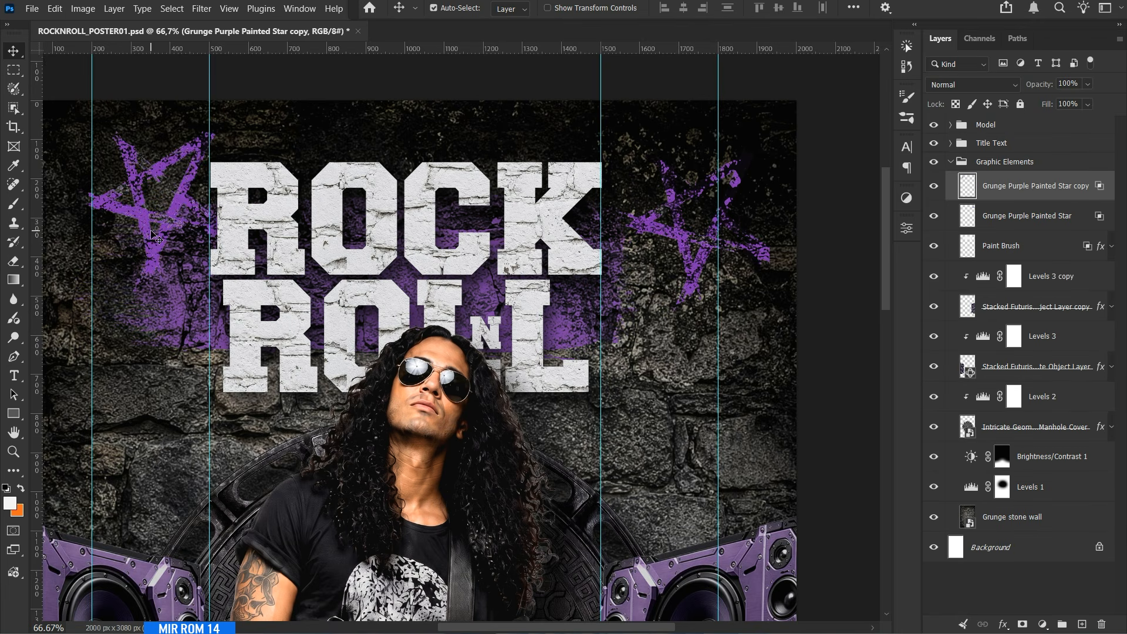
Flip the star copy horizontally and scale it down to be smaller than the original.
key(ctrl+t)
right_click(148, 209)
click(177, 515)
drag(229, 126, 206, 148)
drag(81, 290, 95, 275)
drag(208, 275, 199, 263)
key(Return)
Save the poster with both purple stars in place.
key(ctrl+0)
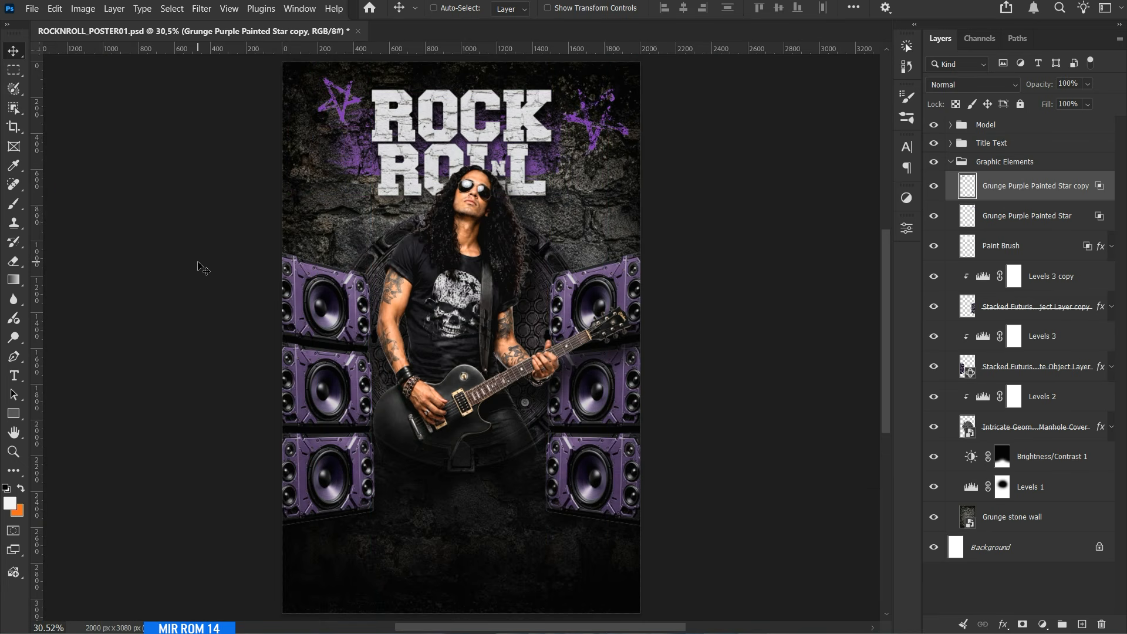
key(ctrl+s)
scroll(358, 73, up, 3)
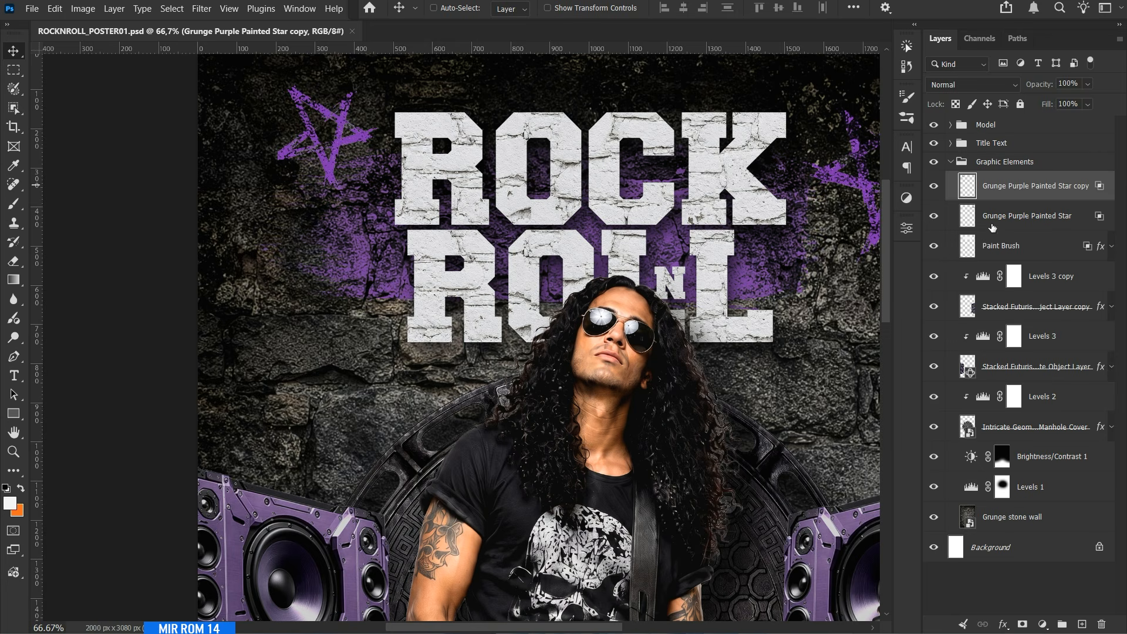
Adjust the star copy's Blend If Underlying Layer shadow range to show more wall texture through it, and save the poster.
double_click(998, 197)
drag(776, 409, 784, 409)
click(1042, 128)
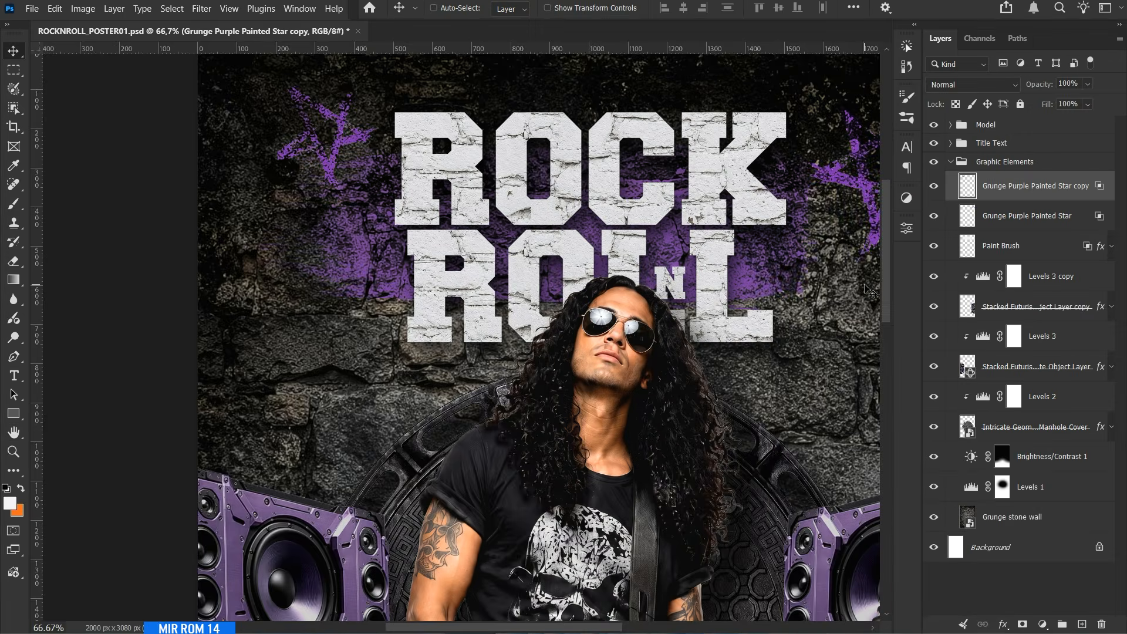
key(ctrl+0)
key(ctrl+minus)
key(ctrl+s)
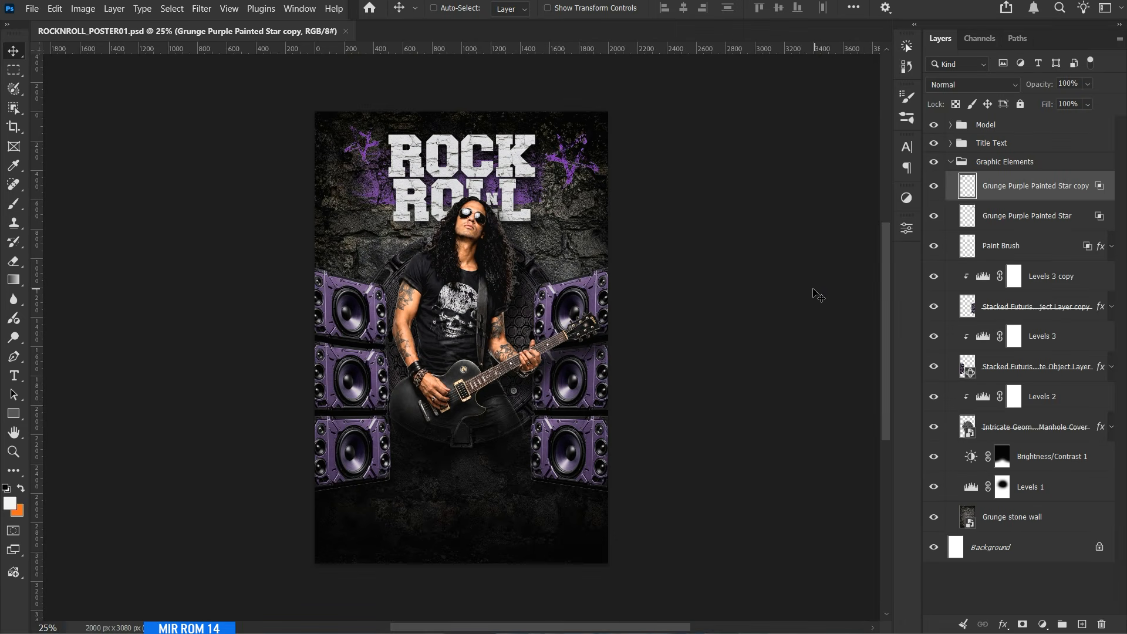
Collapse the Graphic Elements group and save the poster again.
click(967, 253)
key(ctrl+s)
key(ctrl+s)
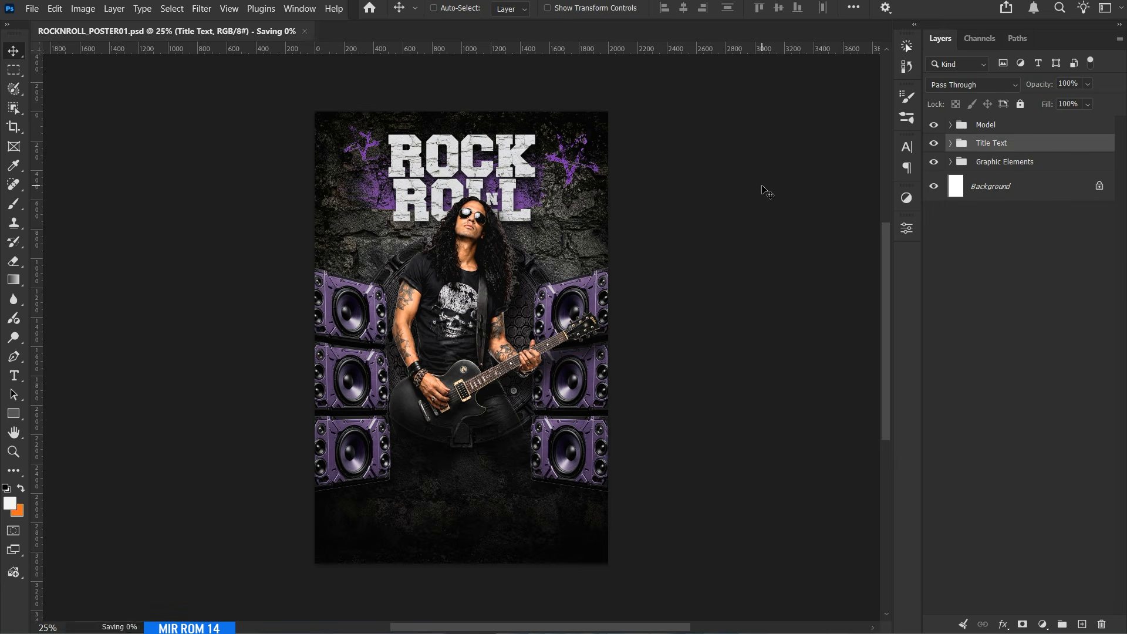
Duplicate the Grunge stone wall layer inside the Graphic Elements group.
key(ctrl+plus)
key(ctrl+plus)
scroll(506, 267, down, 1)
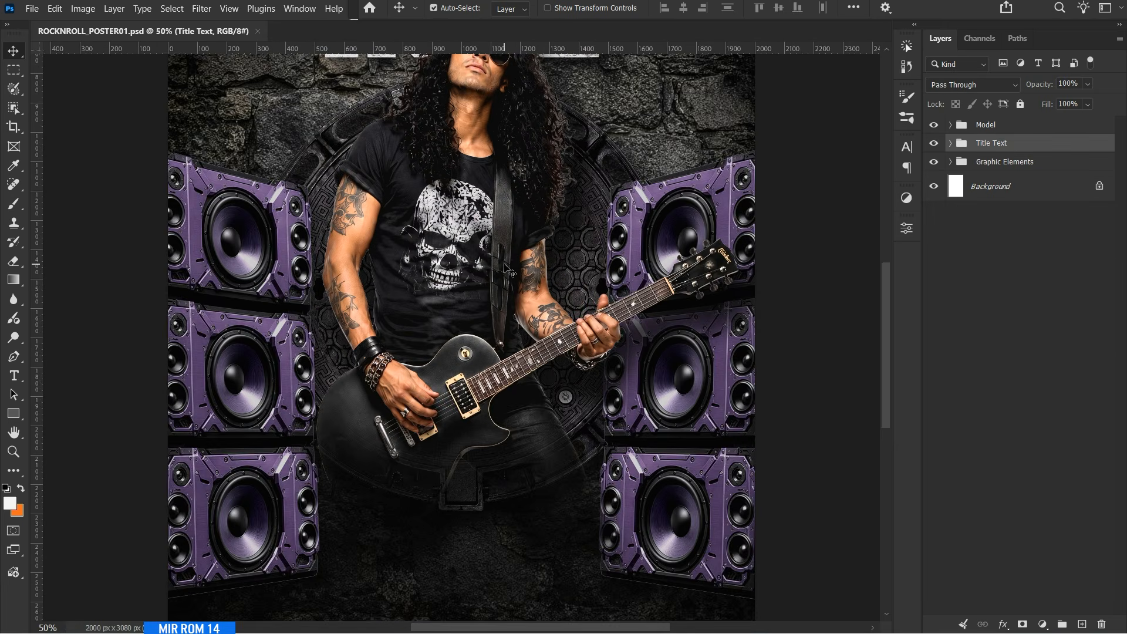
key(ctrl+0)
click(950, 161)
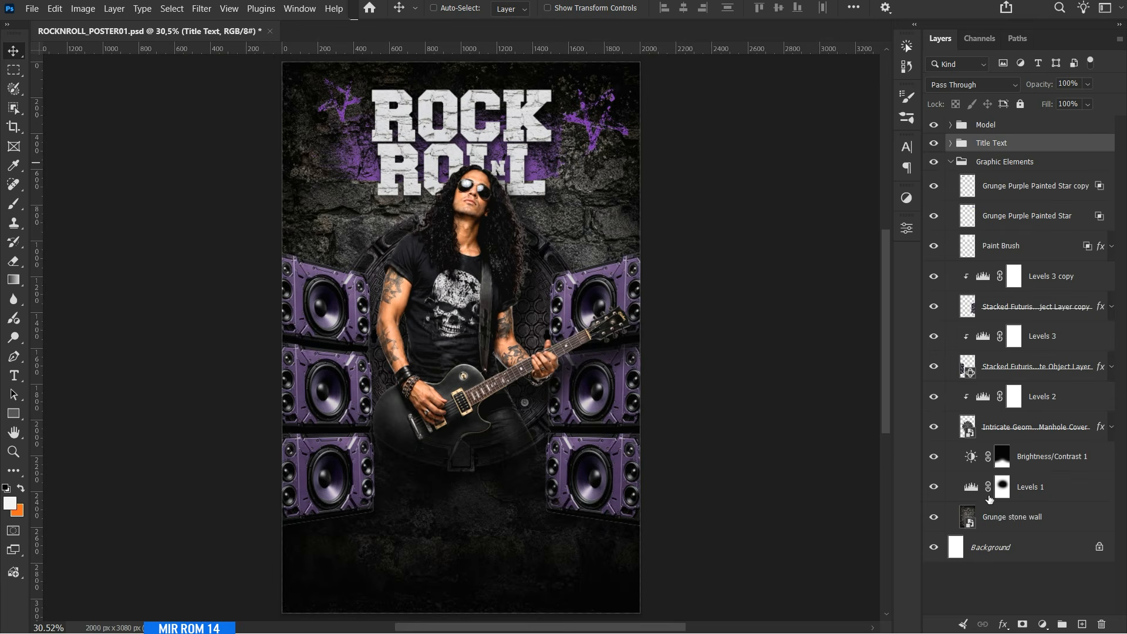
click(1018, 523)
key(ctrl+j)
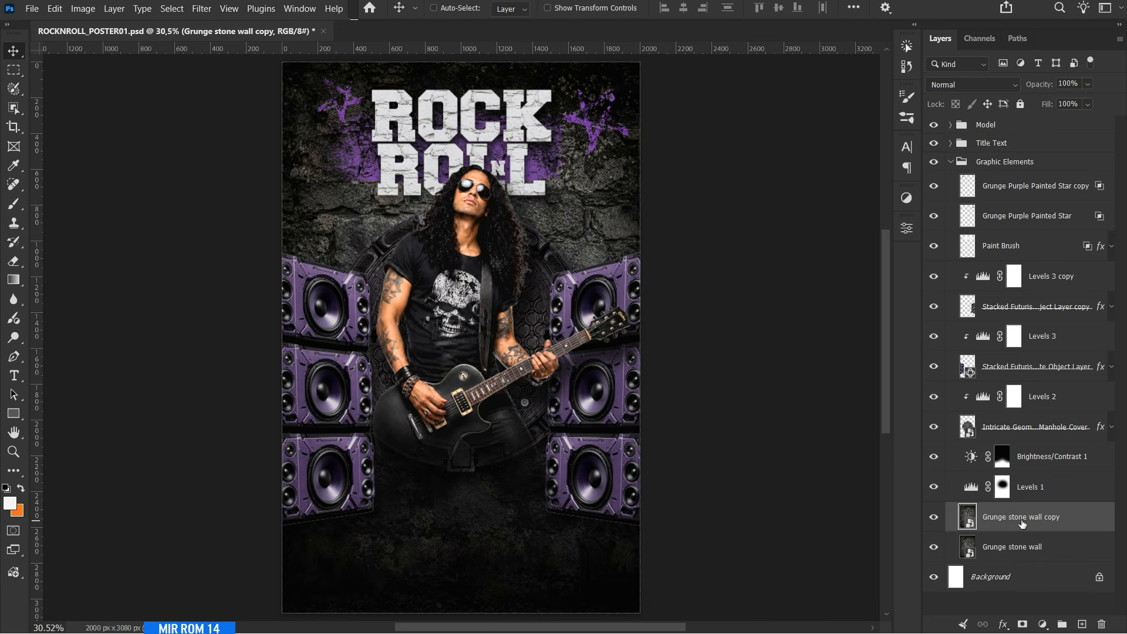
Rasterize the stone wall copy and move it above the Model group, leaving Graphic Elements collapsed.
right_click(1021, 522)
click(1011, 529)
drag(1013, 520, 1025, 119)
click(952, 192)
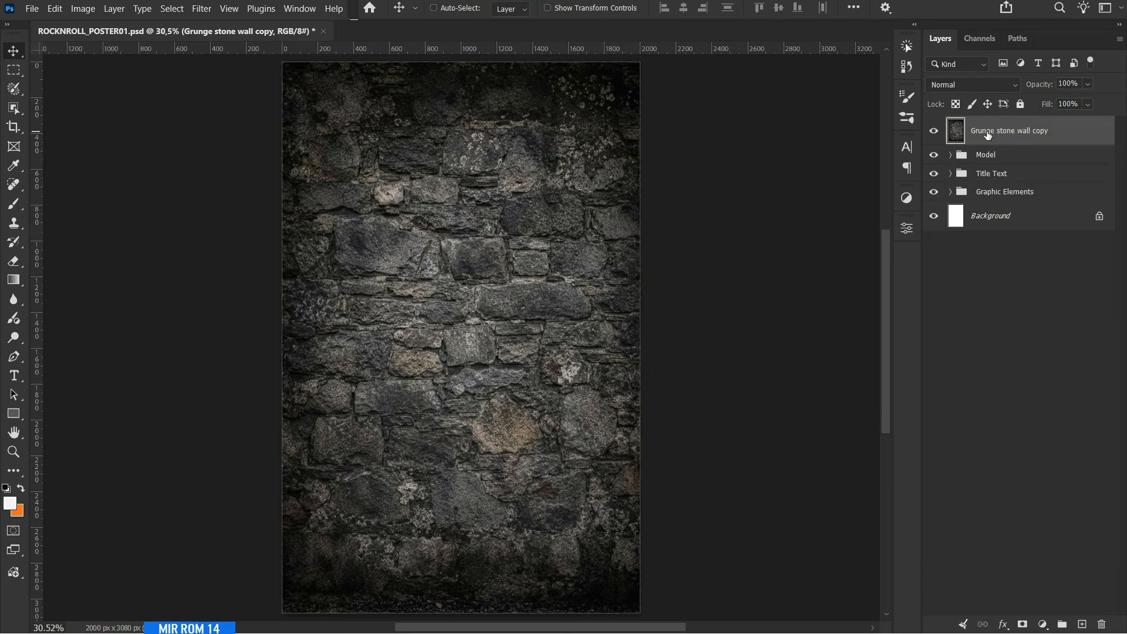
Set the stone wall copy's blend mode to Lighter Color and its opacity to 25%.
click(968, 82)
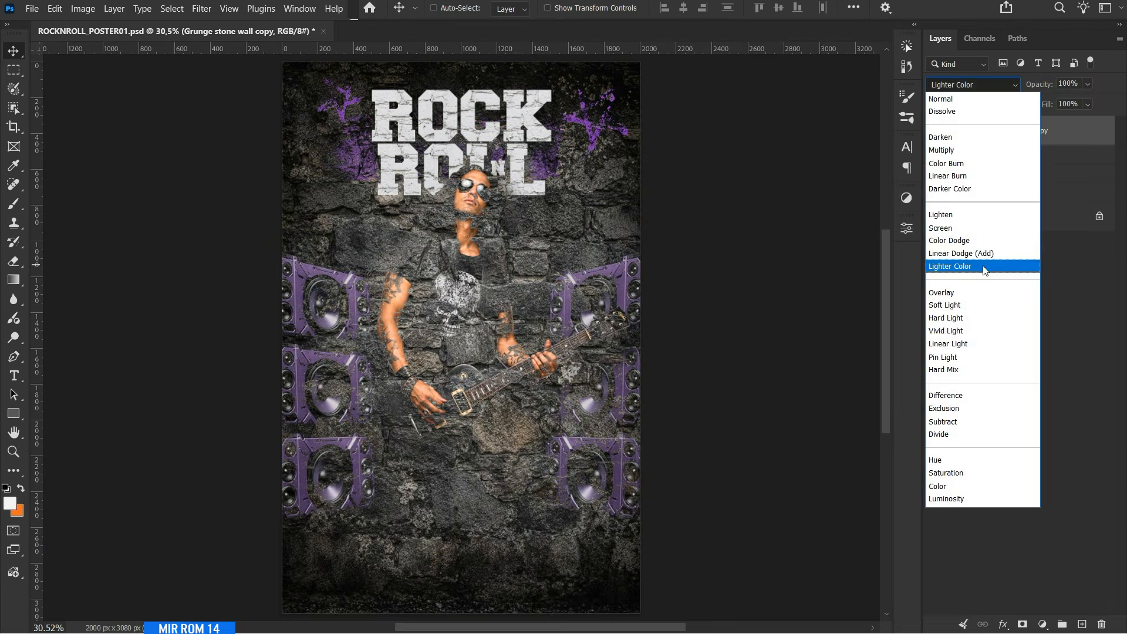
click(983, 266)
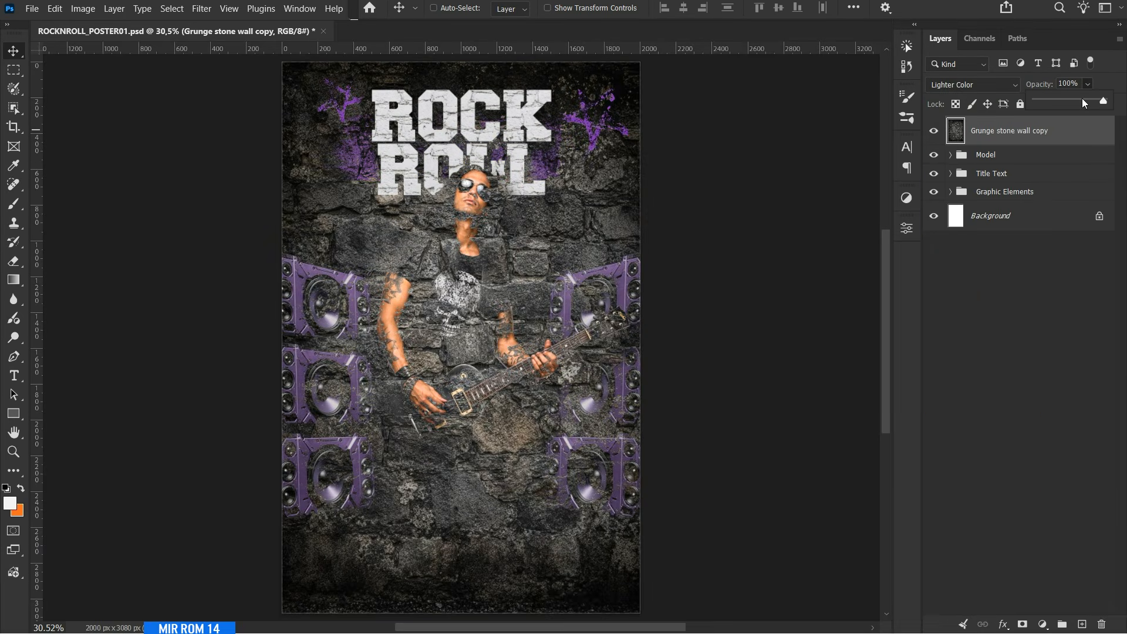
drag(1083, 103, 1065, 104)
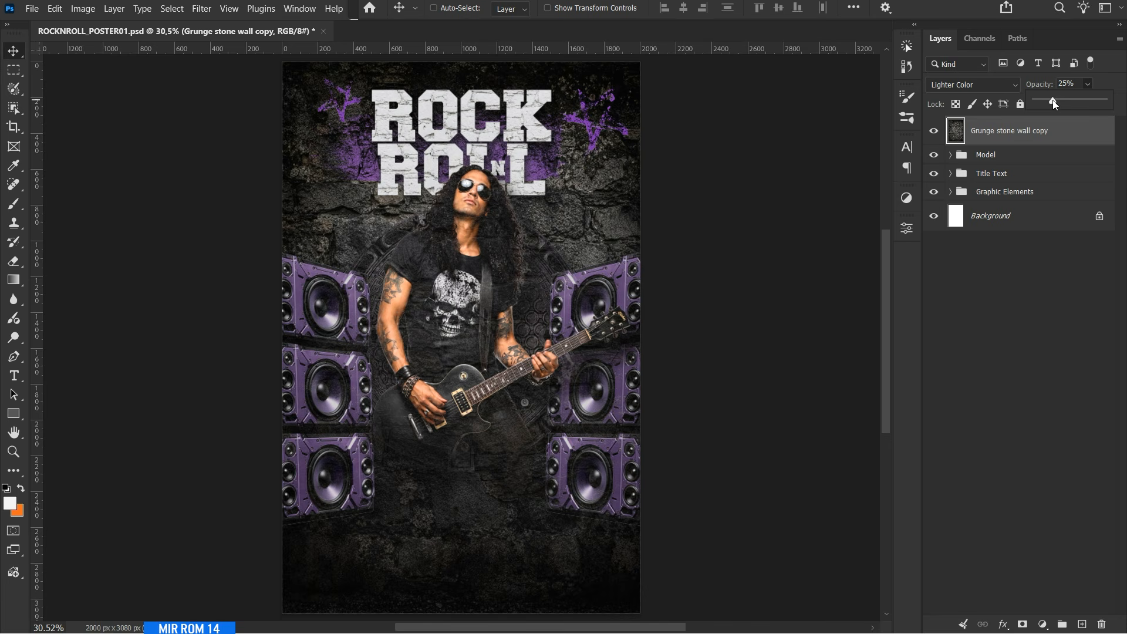
drag(1052, 100, 1052, 101)
Add a layer mask to the stone wall copy and invert it to black.
click(1023, 625)
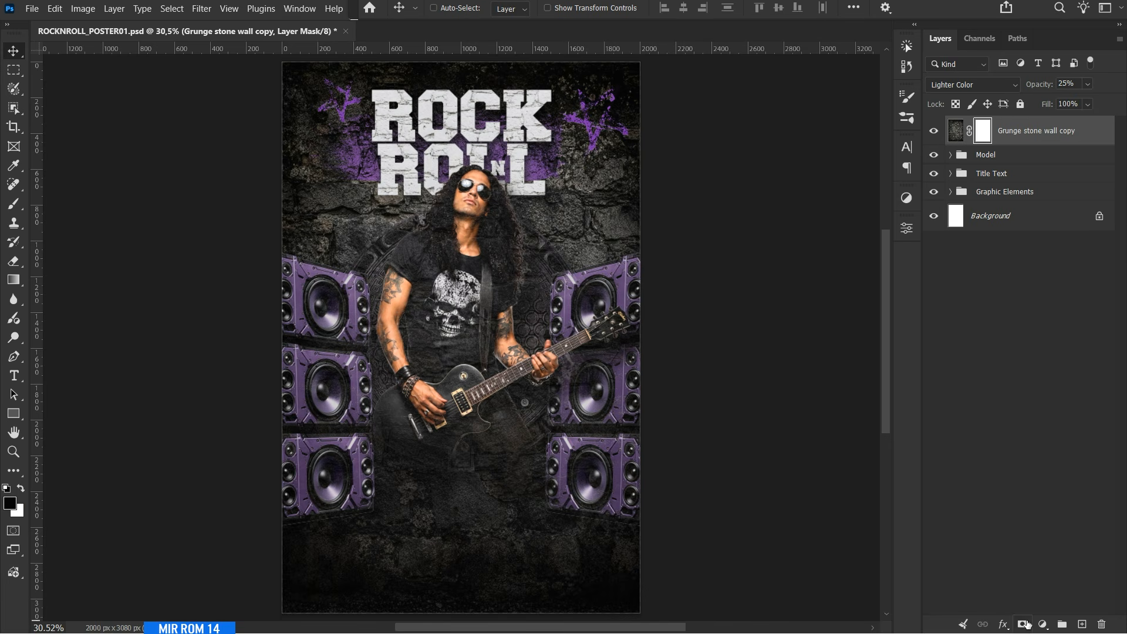
key(ctrl+i)
scroll(461, 352, down, 3)
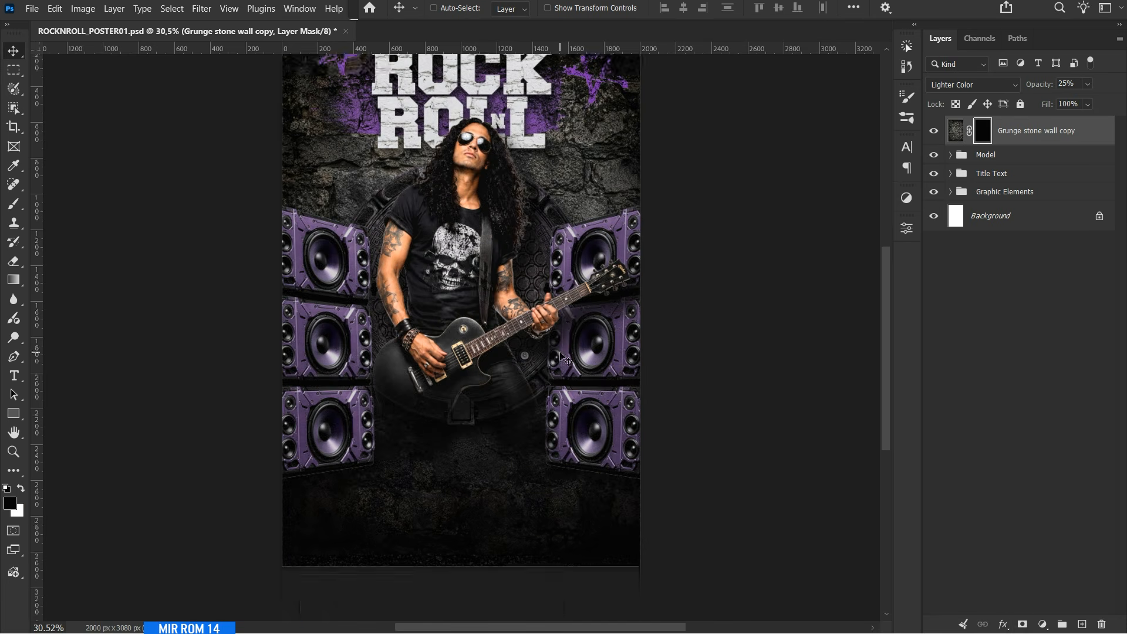
Paint white on the mask over the poster's lower area and speakers with a 1200 px Soft Round brush to reveal the stone texture.
click(22, 489)
key(b)
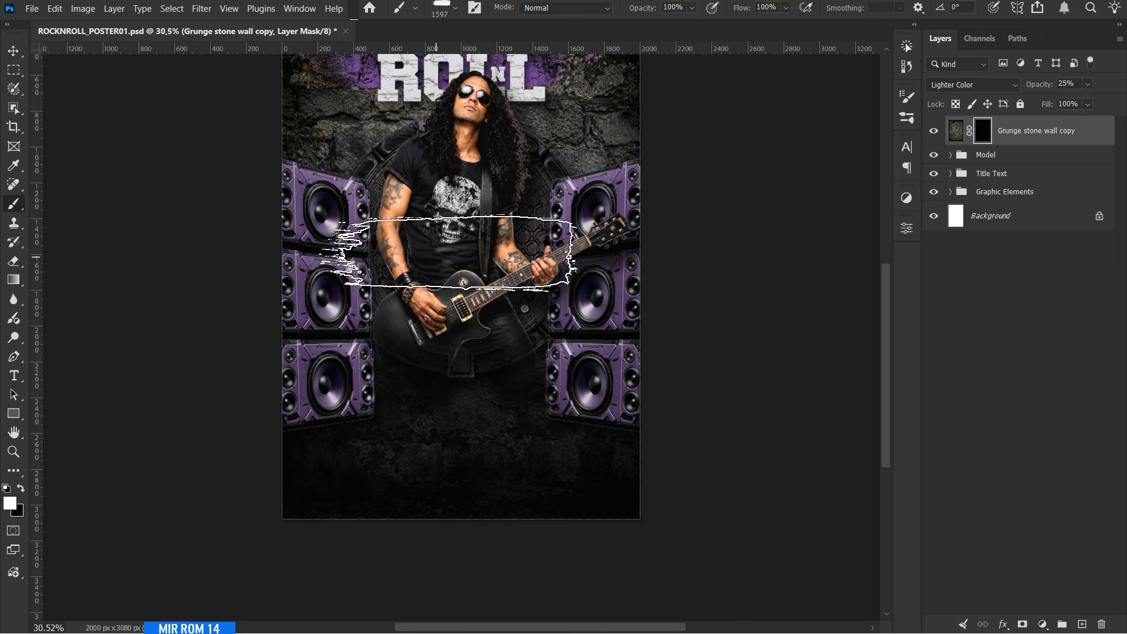
right_click(476, 235)
click(539, 420)
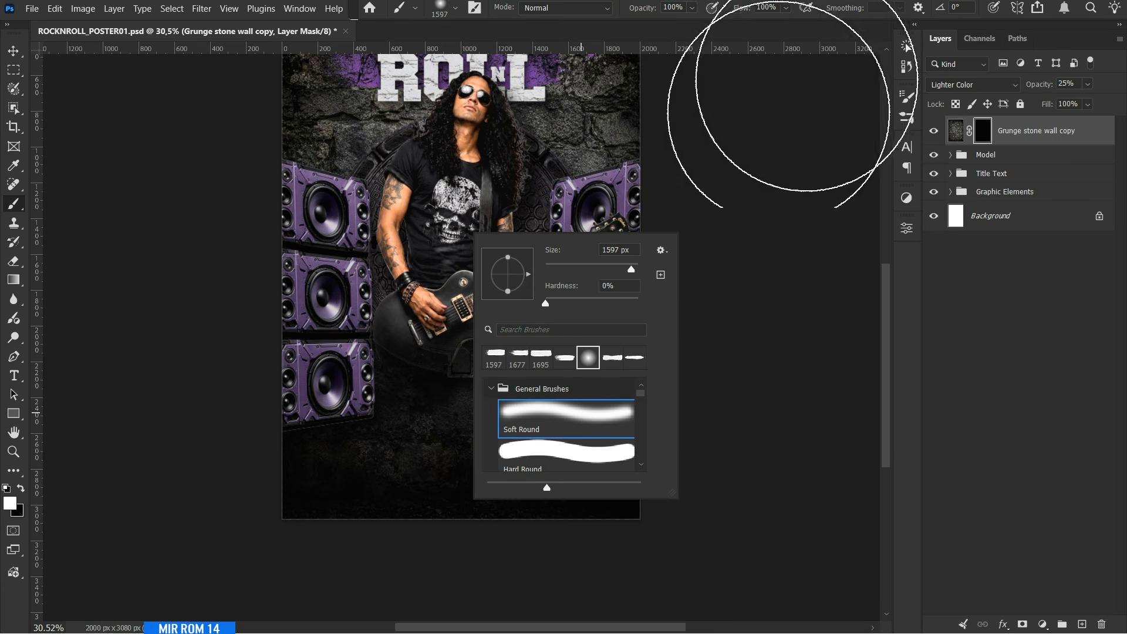
click(426, 457)
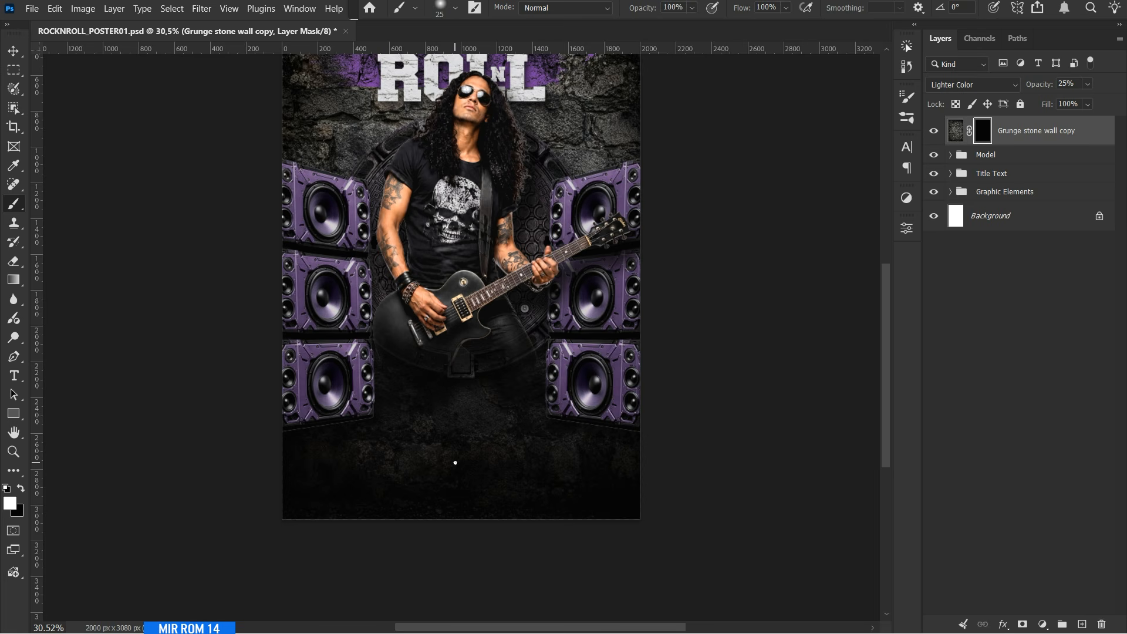
key(bracketright)
key(bracketright)
key(bracketright)
key(bracketright)
key(bracketright)
key(bracketright)
key(bracketright)
key(bracketright)
key(bracketright)
key(bracketright)
key(bracketright)
key(bracketright)
key(bracketright)
key(bracketright)
key(bracketright)
key(bracketright)
key(bracketright)
key(bracketright)
key(bracketright)
key(bracketright)
scroll(449, 464, down, 2)
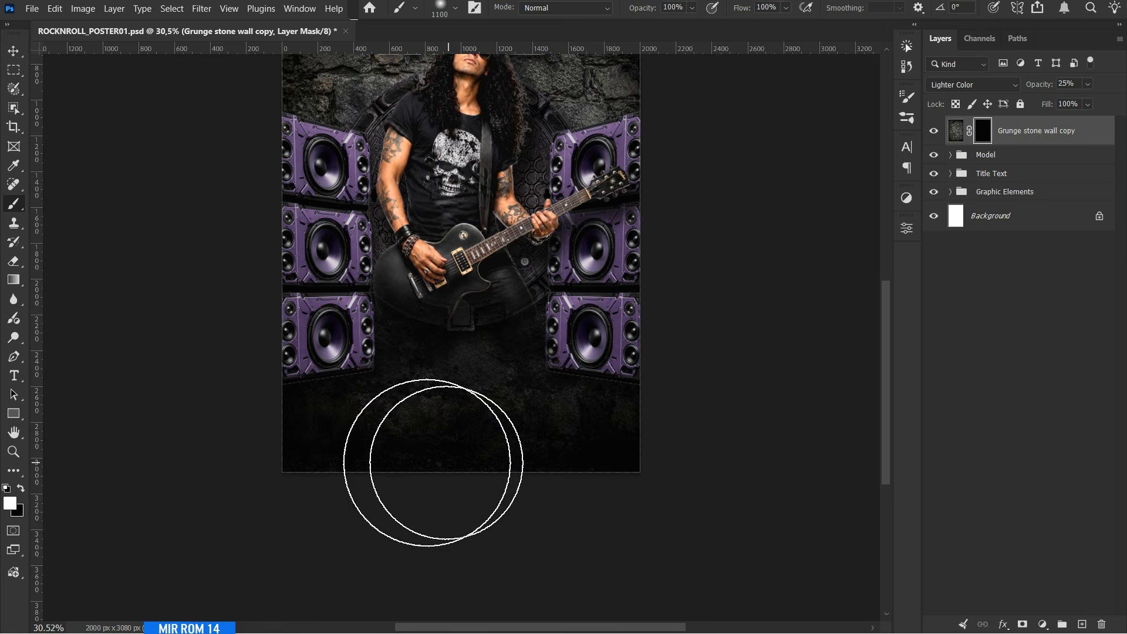
mouse_move(225, 309)
mouse_down()
mouse_move(388, 432)
mouse_move(521, 425)
mouse_move(633, 349)
mouse_move(736, 248)
mouse_up()
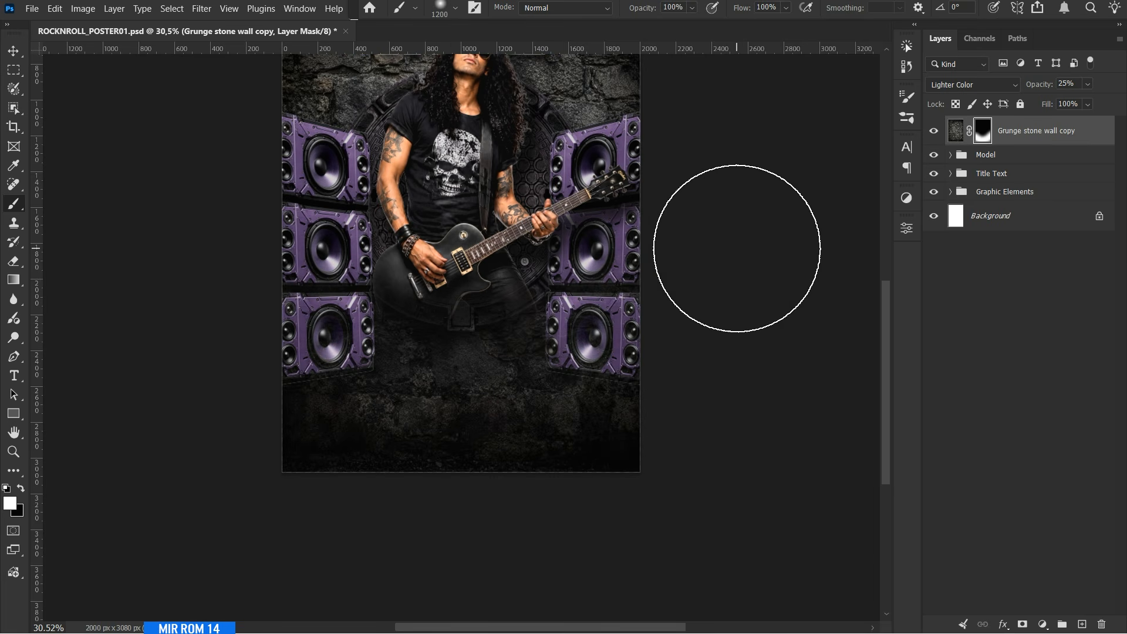
mouse_move(529, 402)
mouse_down()
mouse_move(442, 512)
mouse_move(282, 453)
mouse_move(400, 481)
mouse_up()
scroll(282, 409, up, 2)
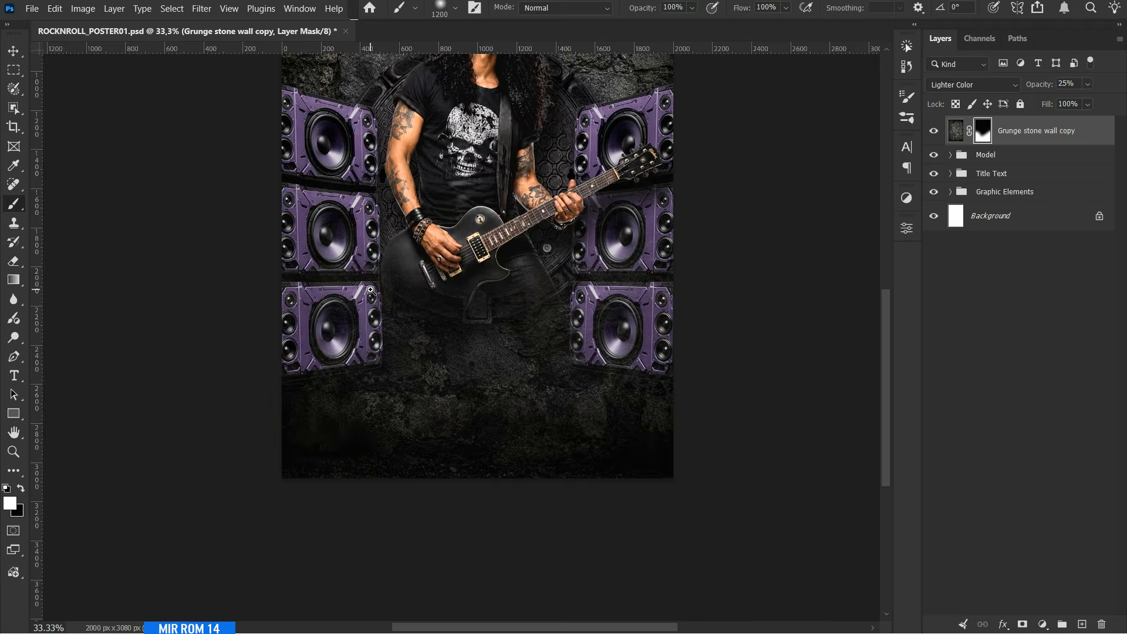
Paint black on the mask with a 900 px soft brush to hide the stone texture around the guitarist's lower body.
scroll(284, 413, down, 1)
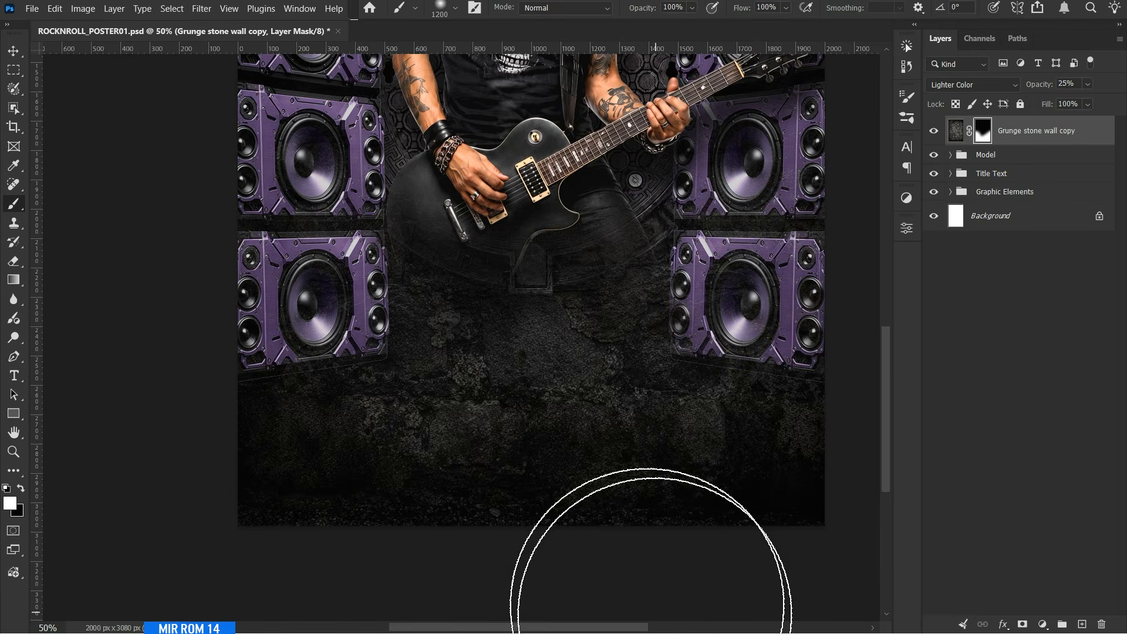
click(22, 489)
key(bracketleft)
key(bracketleft)
key(bracketleft)
scroll(587, 505, down, 3)
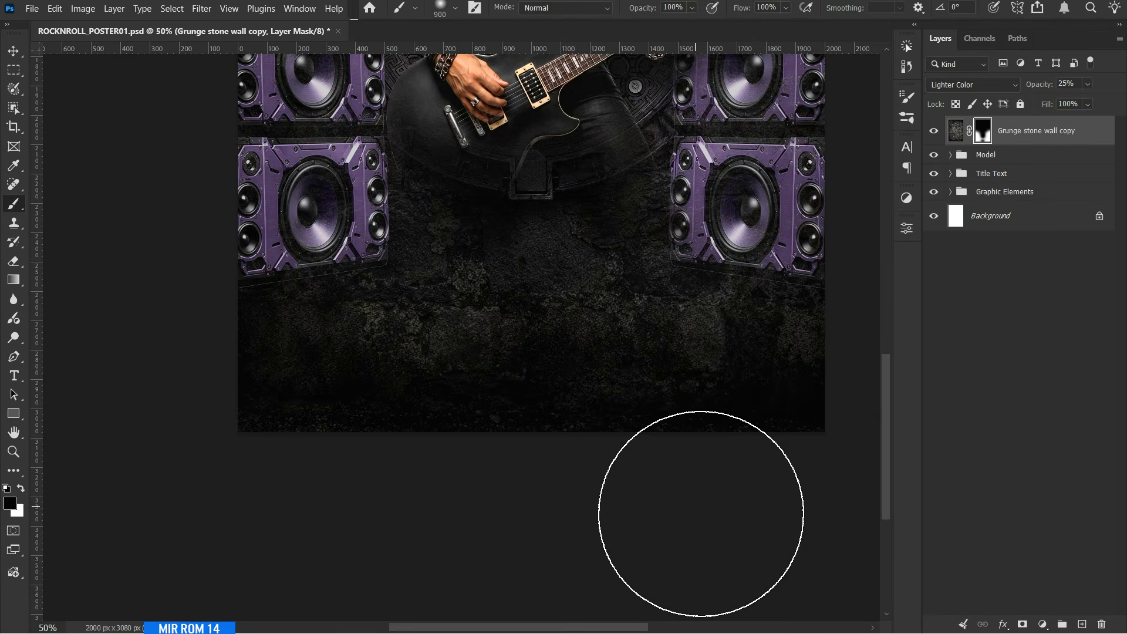
Touch up the mask in white along both sides over the speakers, return to the Move tool and save the poster.
key(ctrl+0)
key(x)
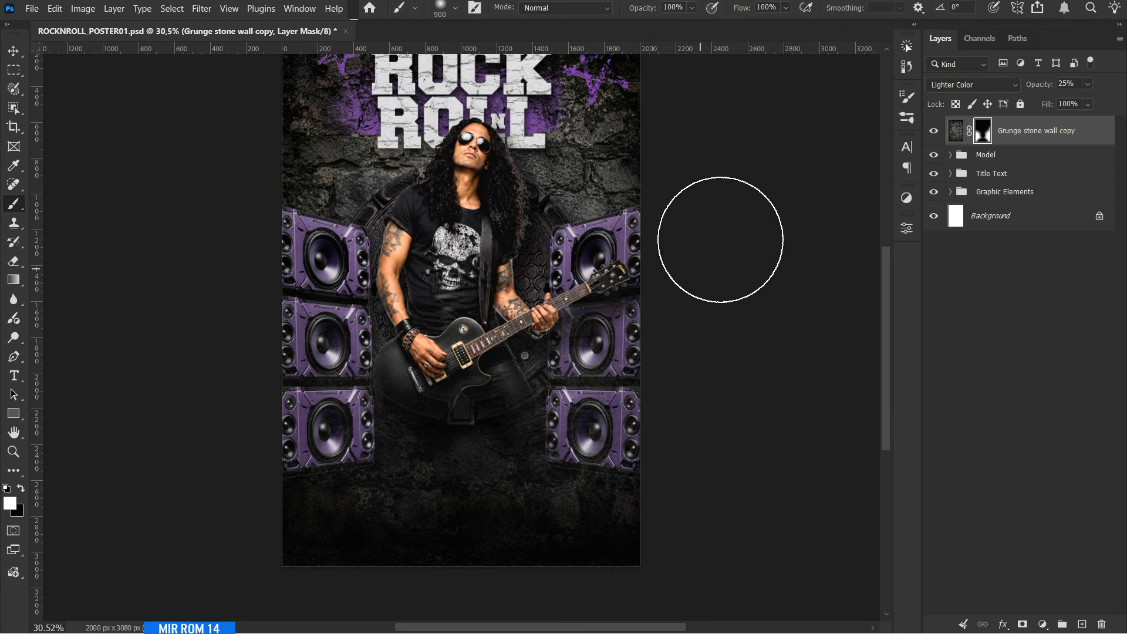
key(v)
key(ctrl+minus)
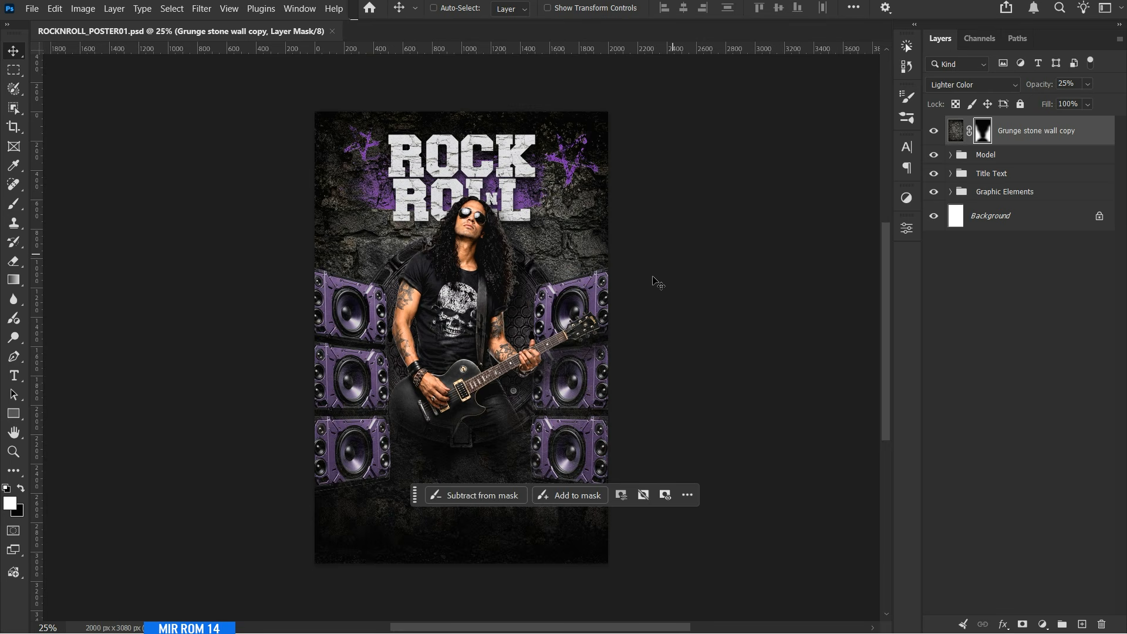
Hide the contextual task bar and place the Chains image as an embedded object.
click(688, 496)
click(716, 418)
click(31, 8)
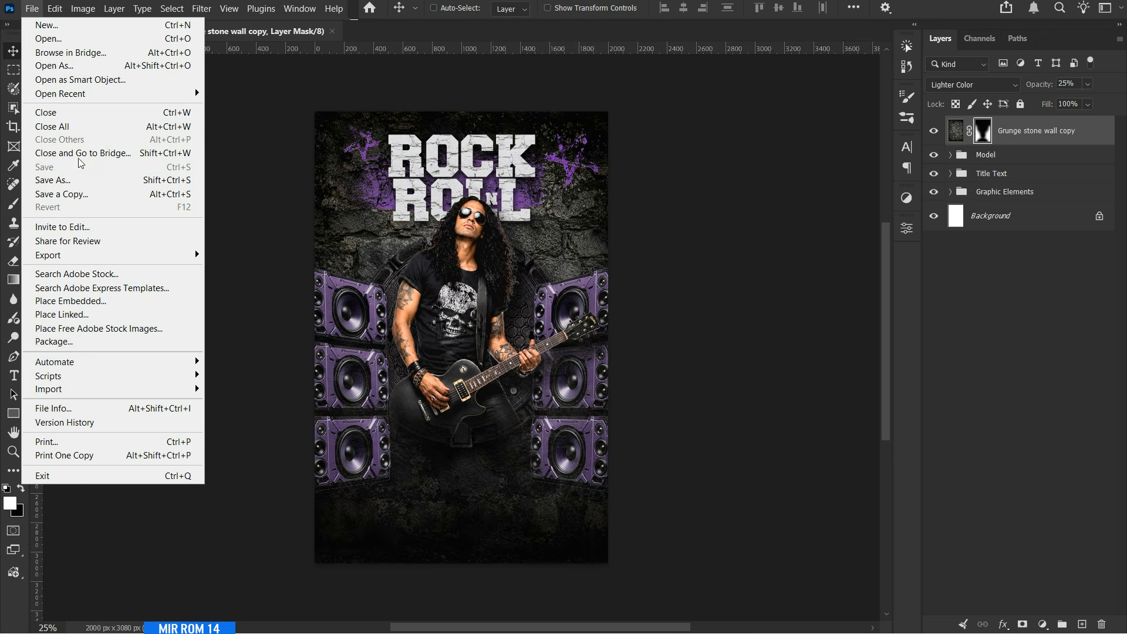
click(120, 301)
double_click(100, 135)
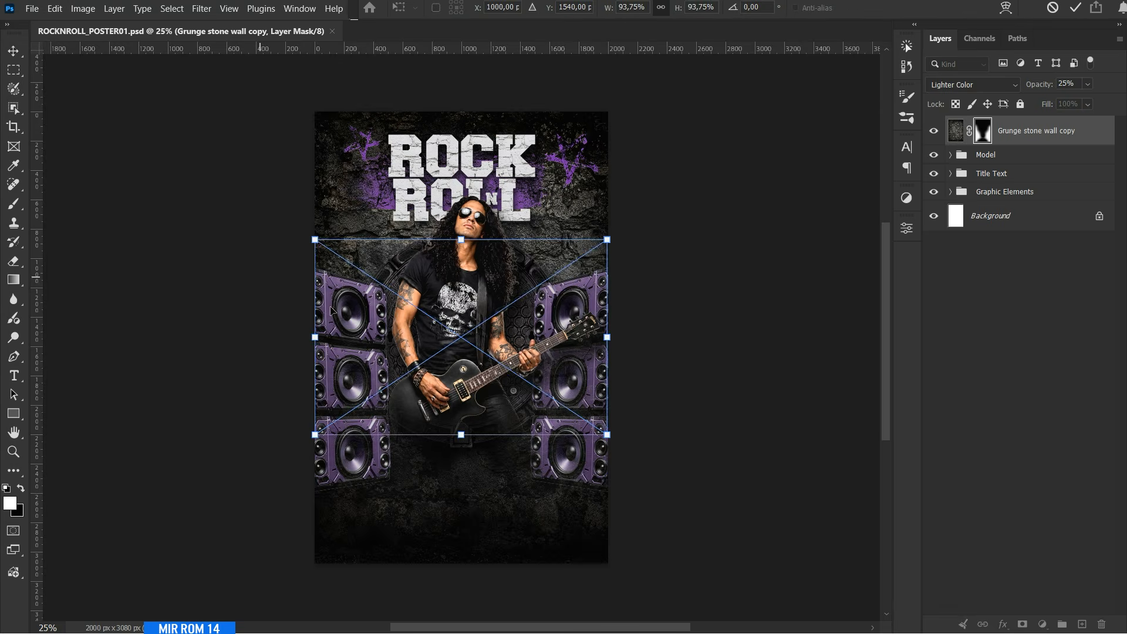
Rotate the chains to about -31.6°, scale them to about 66% and move them toward the poster's lower-right corner.
drag(635, 313, 623, 268)
drag(561, 287, 622, 411)
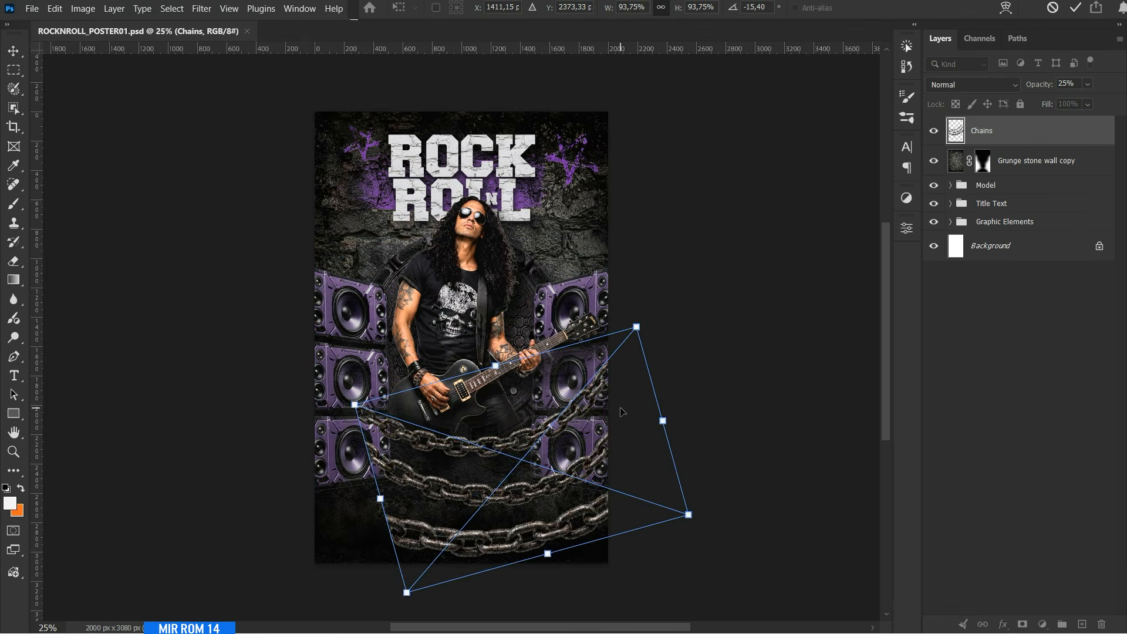
scroll(620, 405, down, 1)
drag(356, 345, 454, 377)
drag(587, 405, 559, 424)
drag(675, 370, 661, 346)
drag(593, 405, 602, 446)
drag(692, 389, 681, 375)
drag(601, 435, 615, 438)
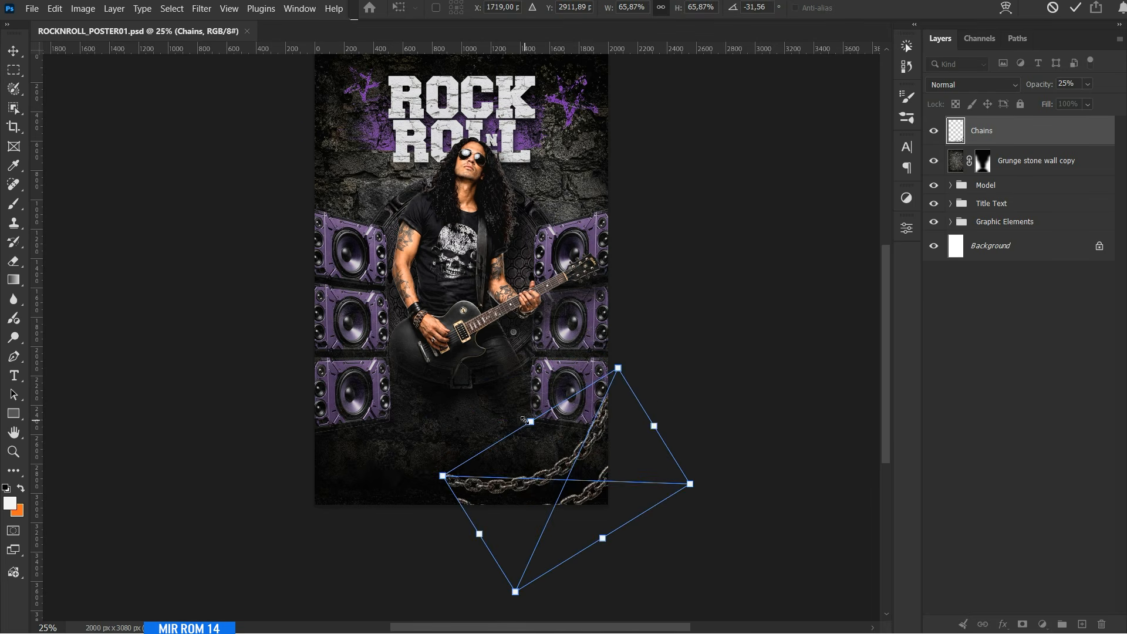
Scale the chains down further, rotate them to about -41.4° and commit the placement.
drag(531, 422, 538, 433)
drag(676, 395, 665, 384)
drag(609, 537, 601, 527)
drag(690, 383, 684, 375)
key(Return)
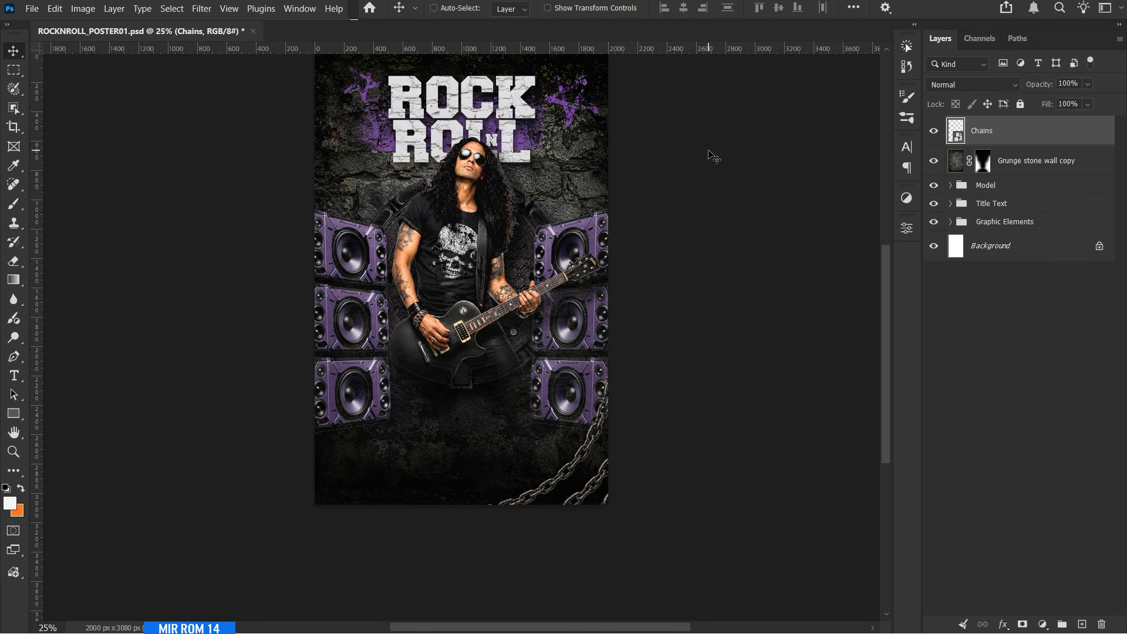
Transform the chains again to make them slightly smaller in the poster's lower-right corner.
key(ctrl+t)
drag(612, 378, 614, 386)
drag(495, 553, 509, 546)
key(Return)
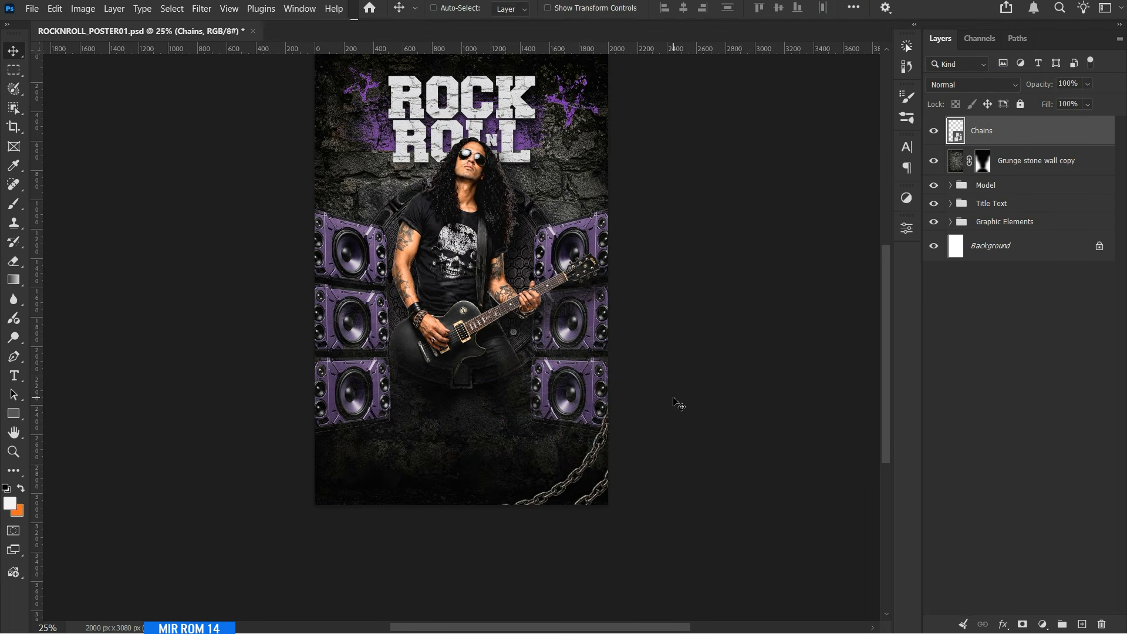
Add a Levels adjustment clipped to the Chains layer with input black 13 and output white 183.
click(1042, 625)
click(1028, 400)
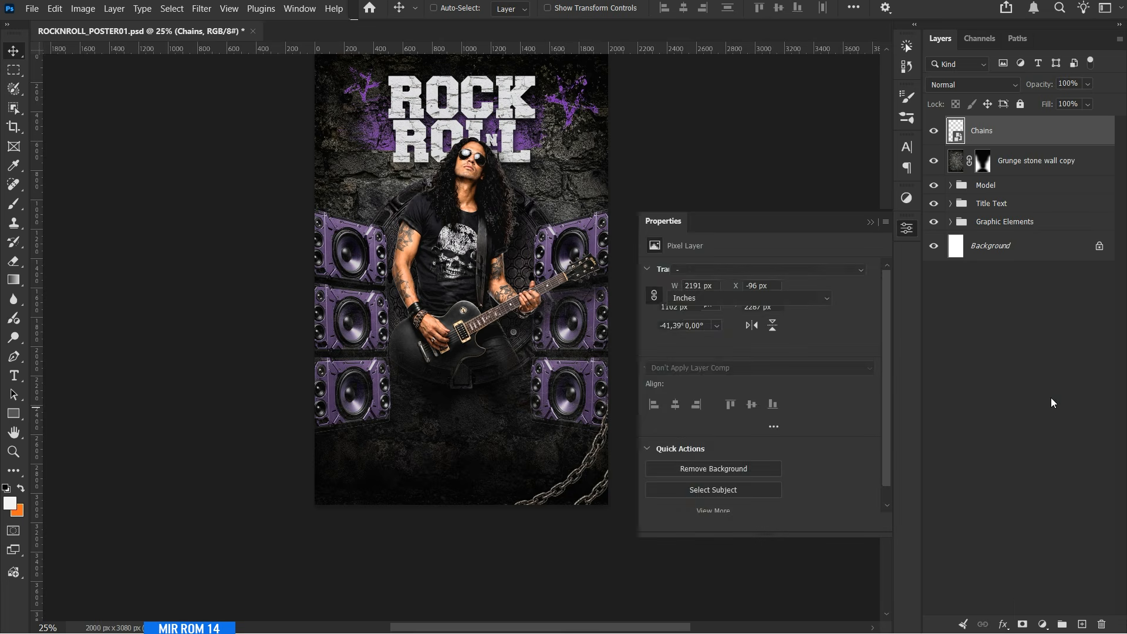
click(781, 523)
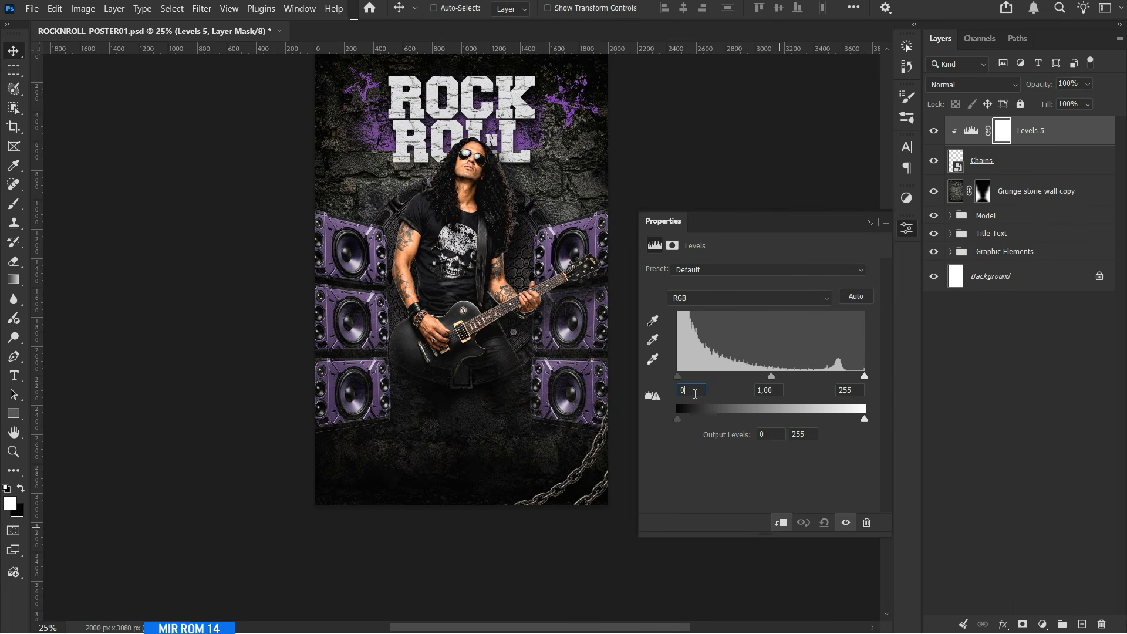
text(13)
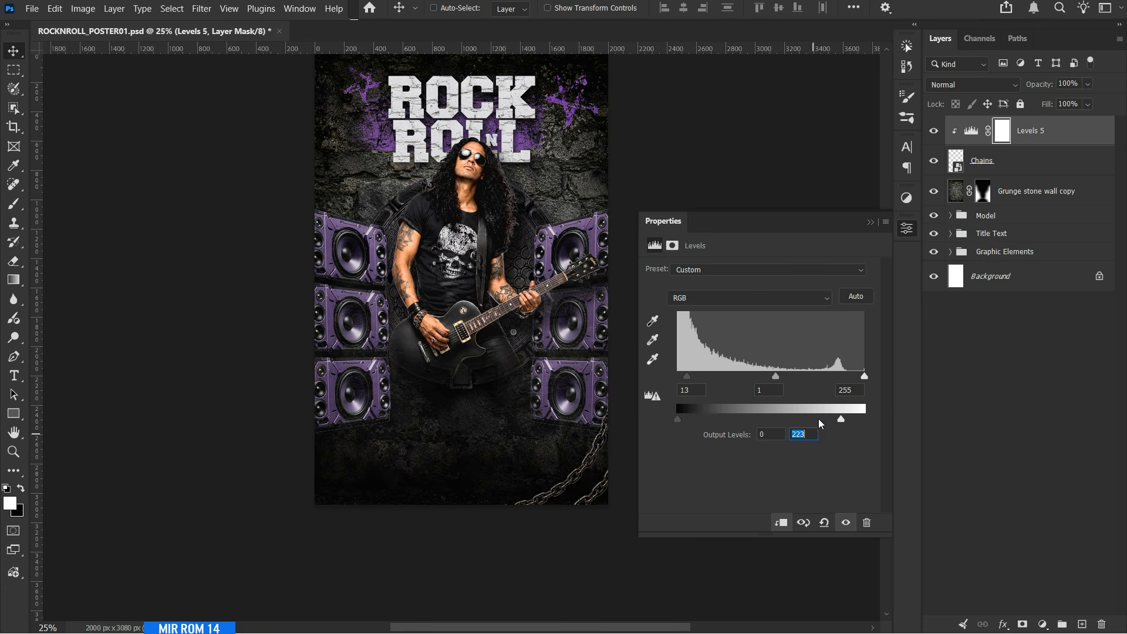
text(183)
key(Return)
click(847, 521)
click(846, 522)
click(871, 224)
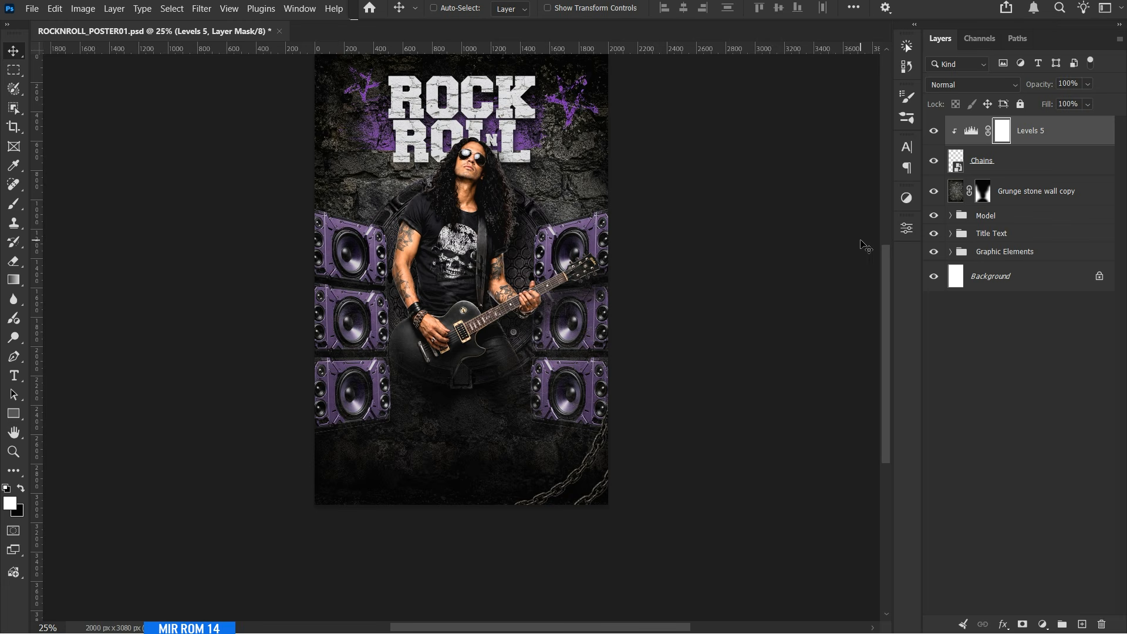
Add a clipped Brightness/Contrast adjustment with lowered brightness above the chains' Levels layer and invert its mask to black.
scroll(864, 246, down, 1)
click(1054, 140)
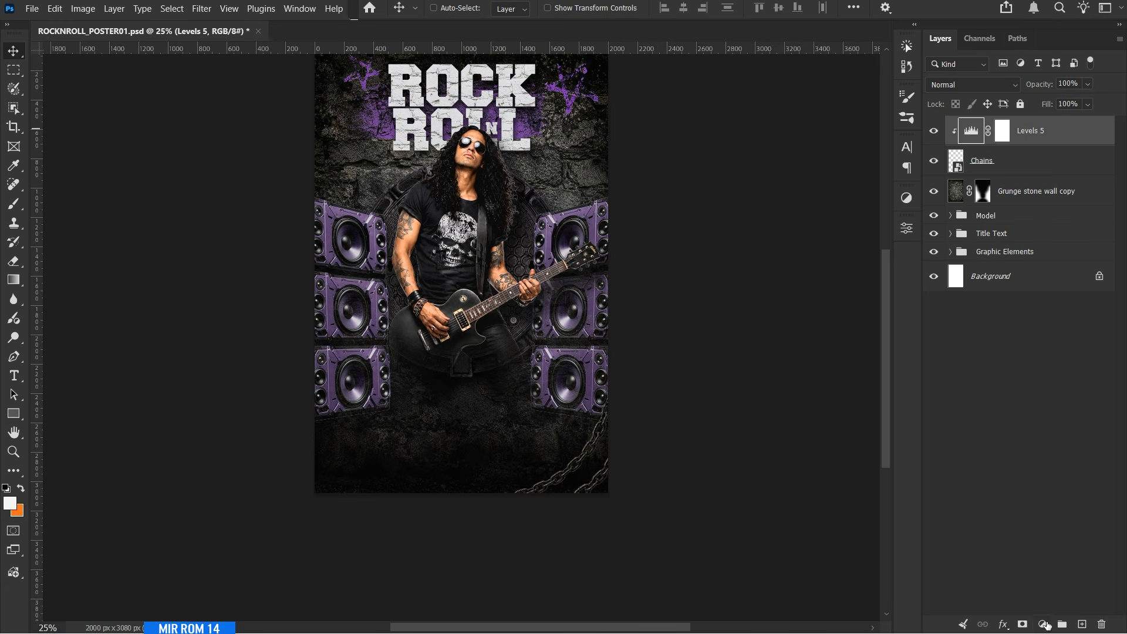
click(1046, 625)
click(1056, 381)
click(782, 522)
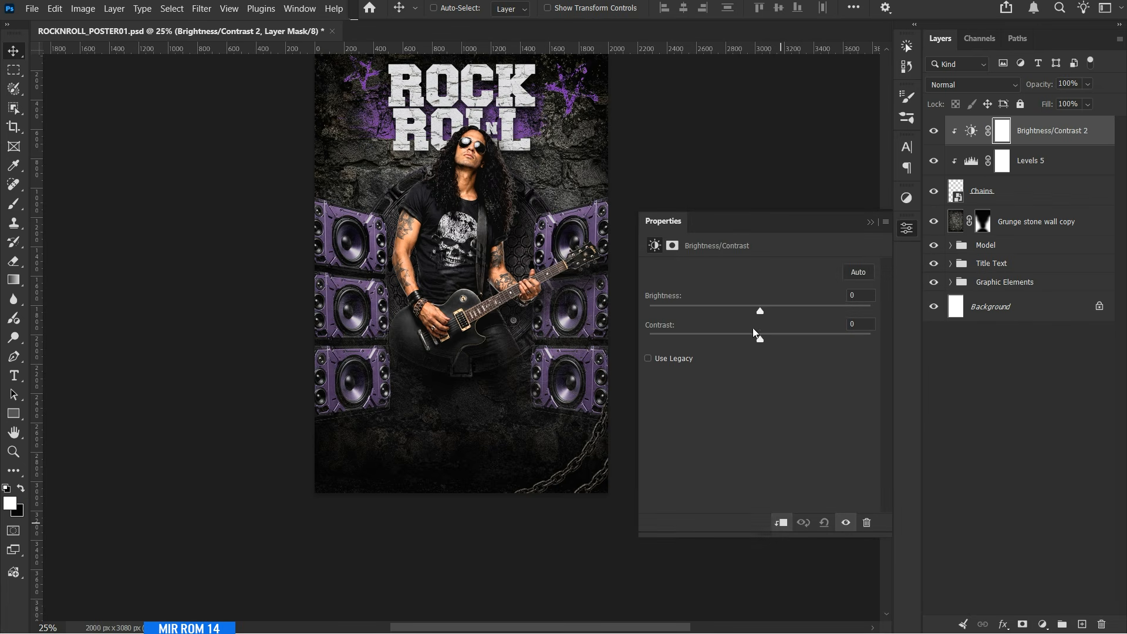
drag(726, 315, 703, 316)
click(870, 223)
key(ctrl+i)
scroll(644, 456, down, 2)
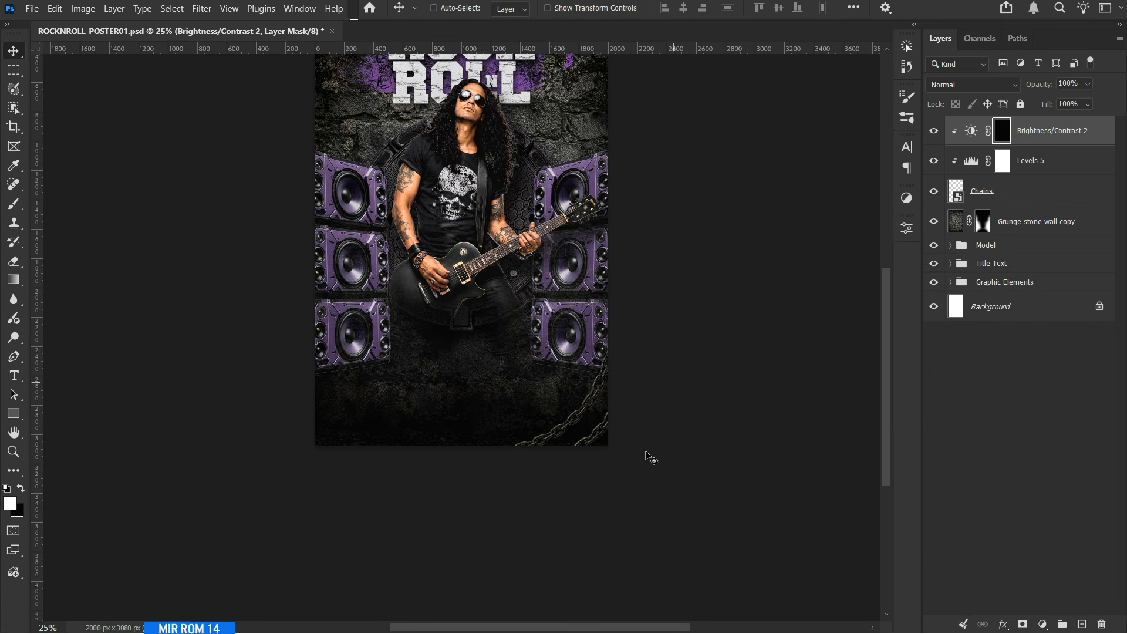
Paint white on the upper Brightness/Contrast mask with a 900 px brush to darken the chains at the poster's lower-right edge.
key(b)
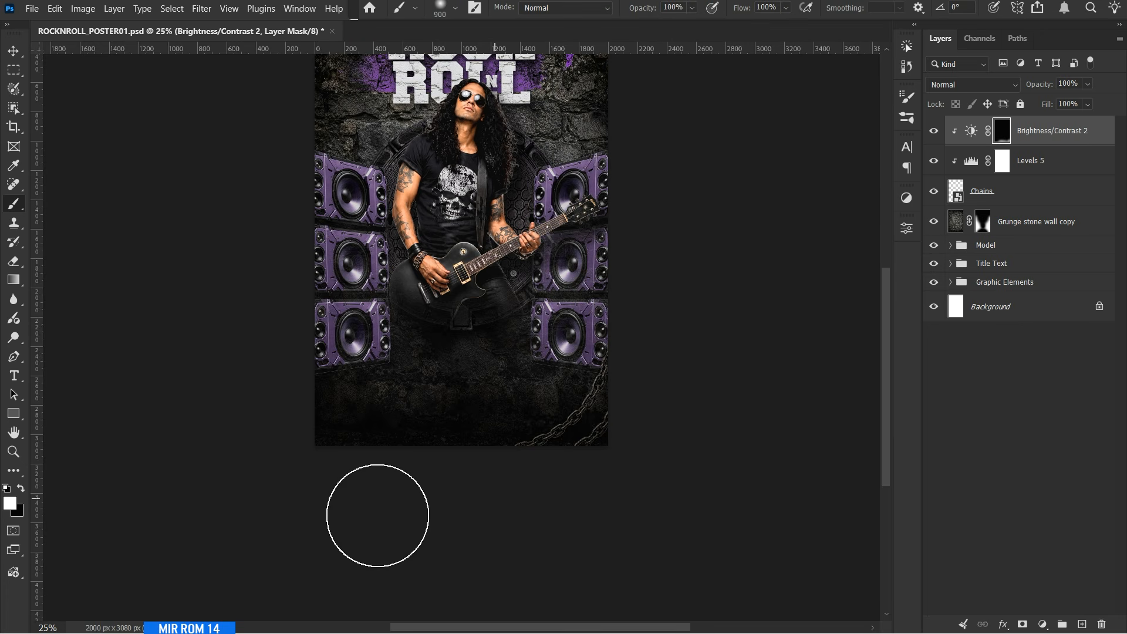
key(v)
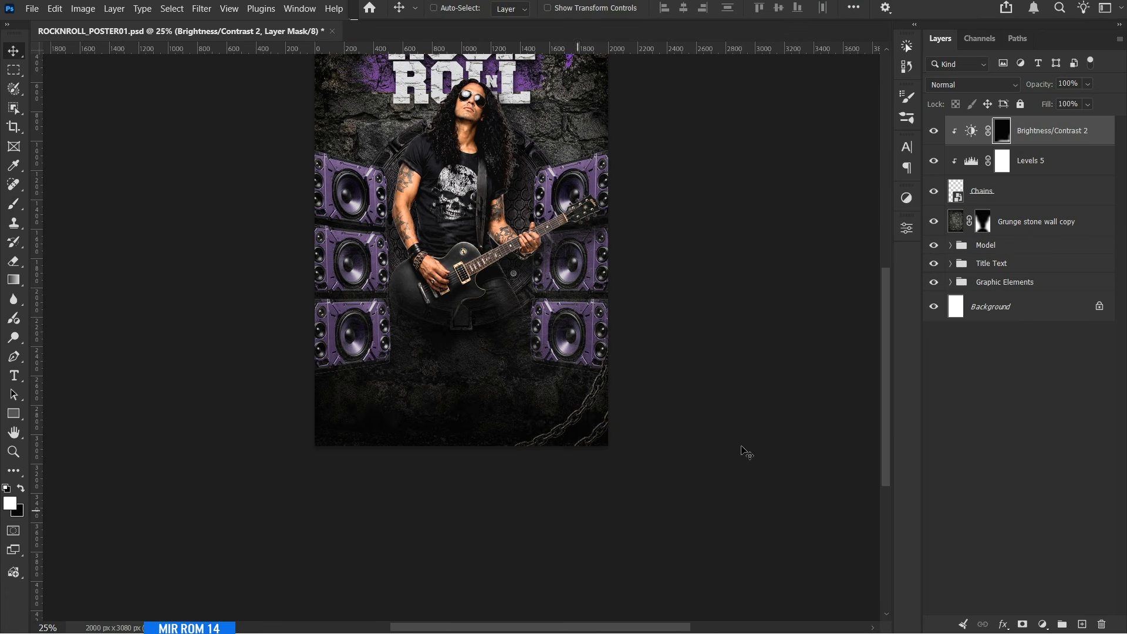
scroll(559, 388, up, 1)
scroll(683, 392, down, 1)
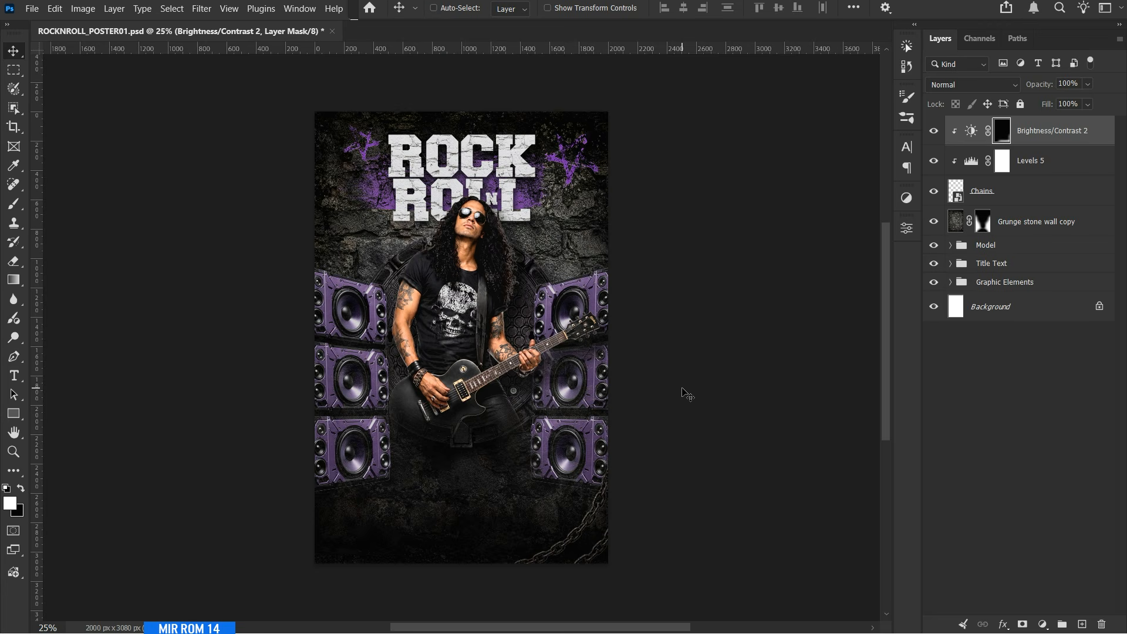
Add a Drop Shadow layer style to the Chains layer.
click(1029, 193)
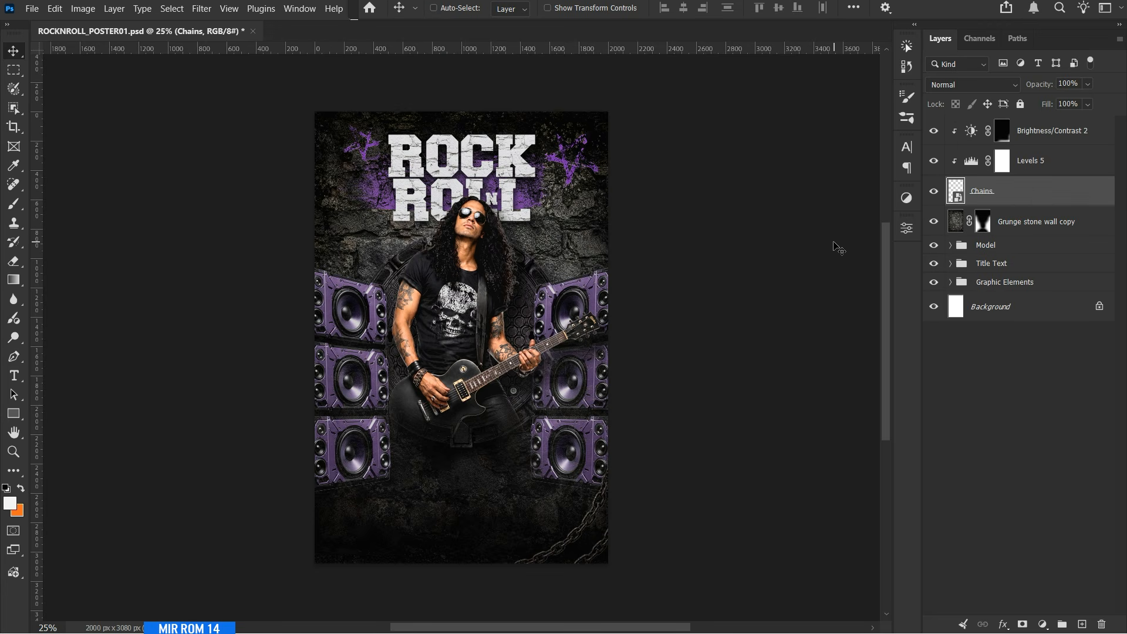
click(1005, 624)
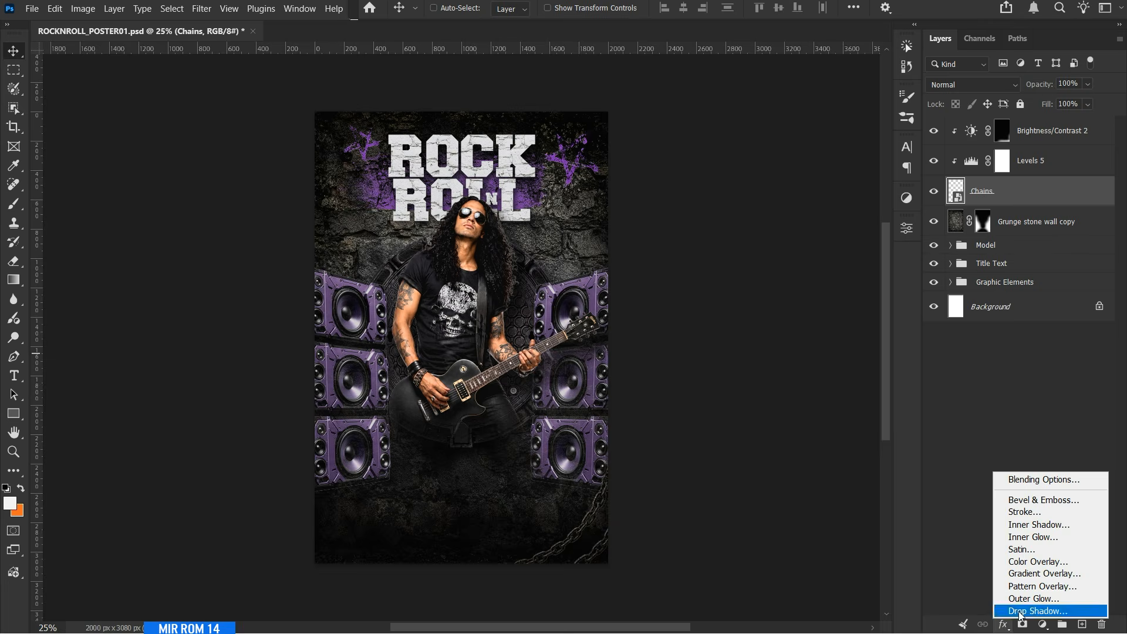
click(1036, 606)
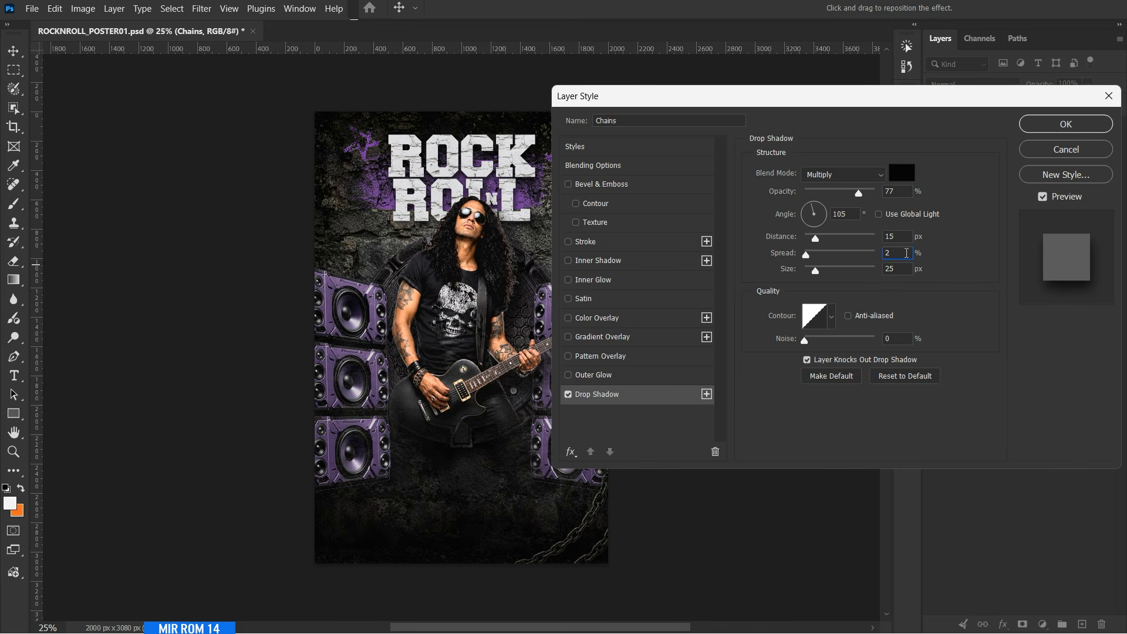
Apply the chains' drop shadow with 15 px distance, 3% spread and 25 px size, and collapse the effects list.
click(1038, 130)
scroll(769, 395, down, 3)
click(1111, 191)
Group the Chains layer with its clipped Levels and Brightness/Contrast adjustments and name the group Chains.
shift+click(1061, 139)
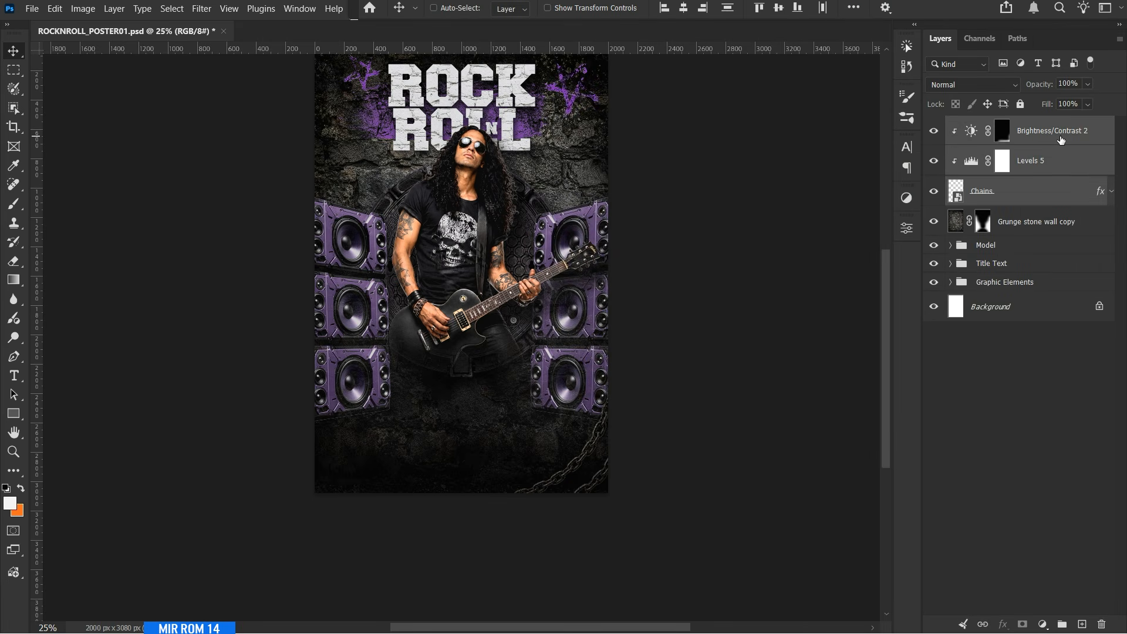
double_click(989, 192)
click(1061, 199)
shift+click(1060, 141)
key(ctrl+g)
double_click(992, 127)
text(Chains)
key(Return)
Duplicate the Chains group, flip the copy horizontally and place it in the poster's lower-left corner.
key(ctrl+j)
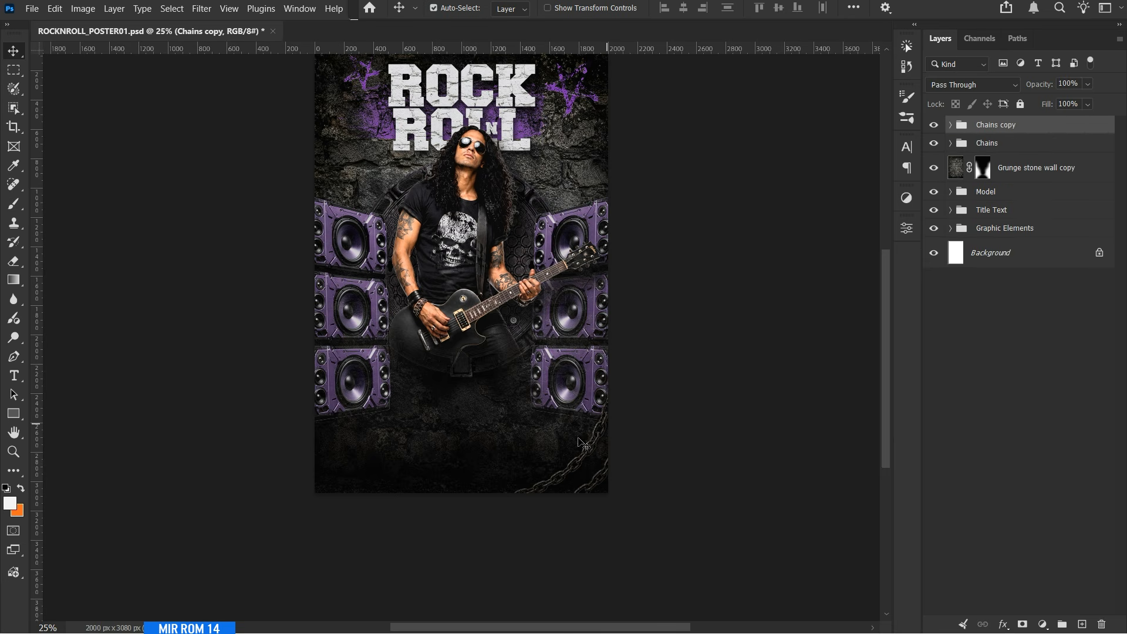
key(ctrl+t)
right_click(587, 462)
click(629, 439)
drag(612, 439, 553, 437)
key(Return)
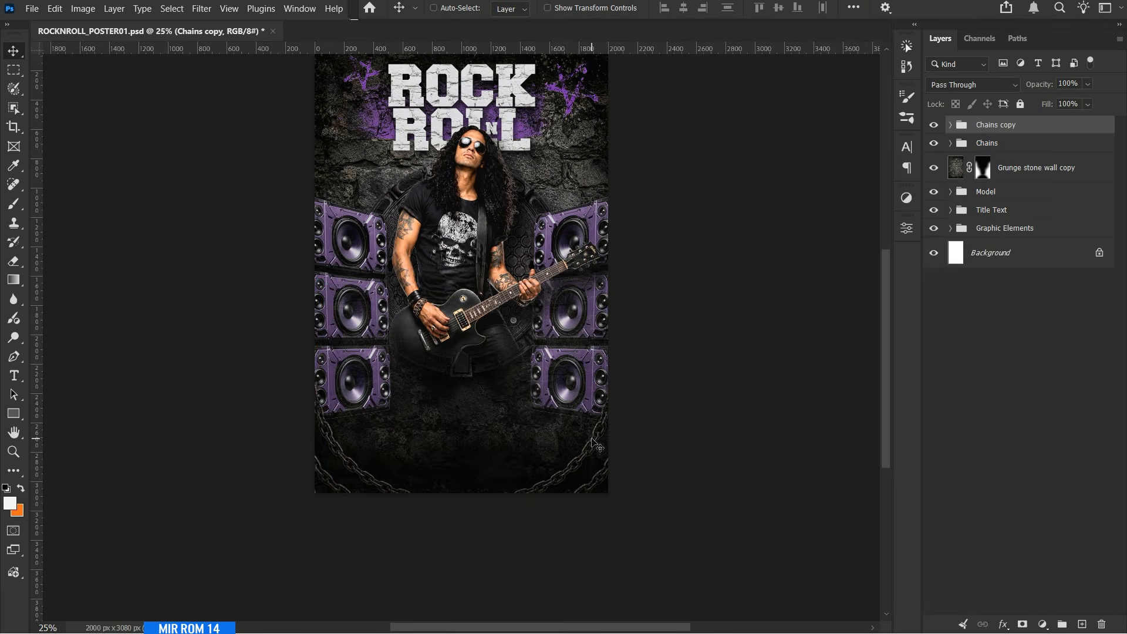
click(950, 125)
click(1060, 217)
click(951, 125)
scroll(804, 219, up, 3)
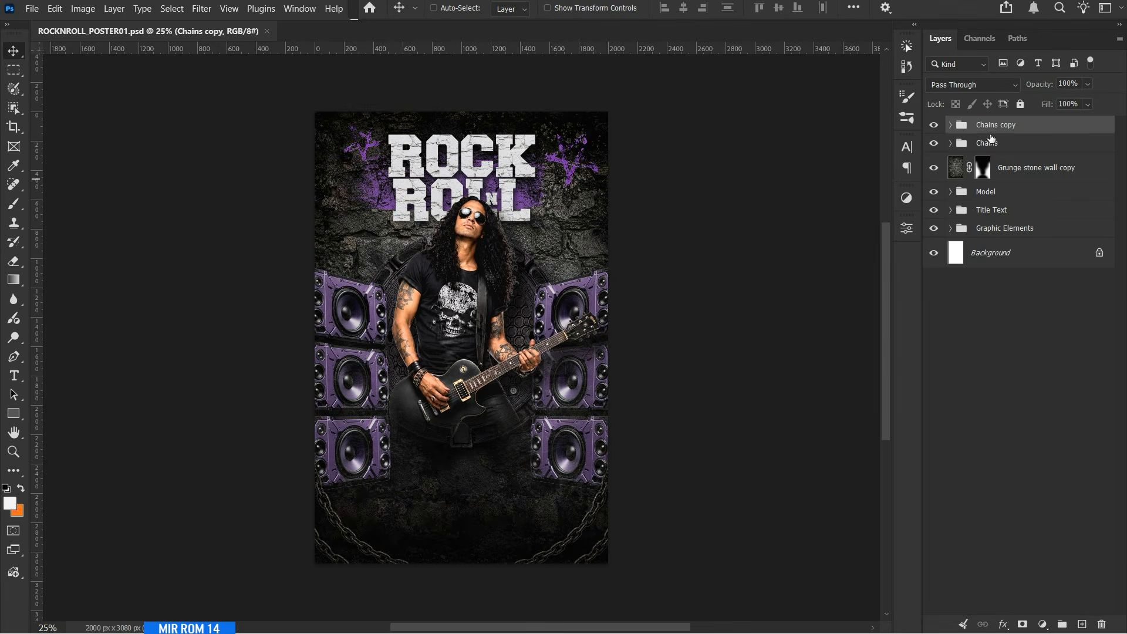
Show the guides and add the white text "25" on the wall below the poster's right-hand star.
ctrl+click(578, 115)
key(ctrl+semicolon)
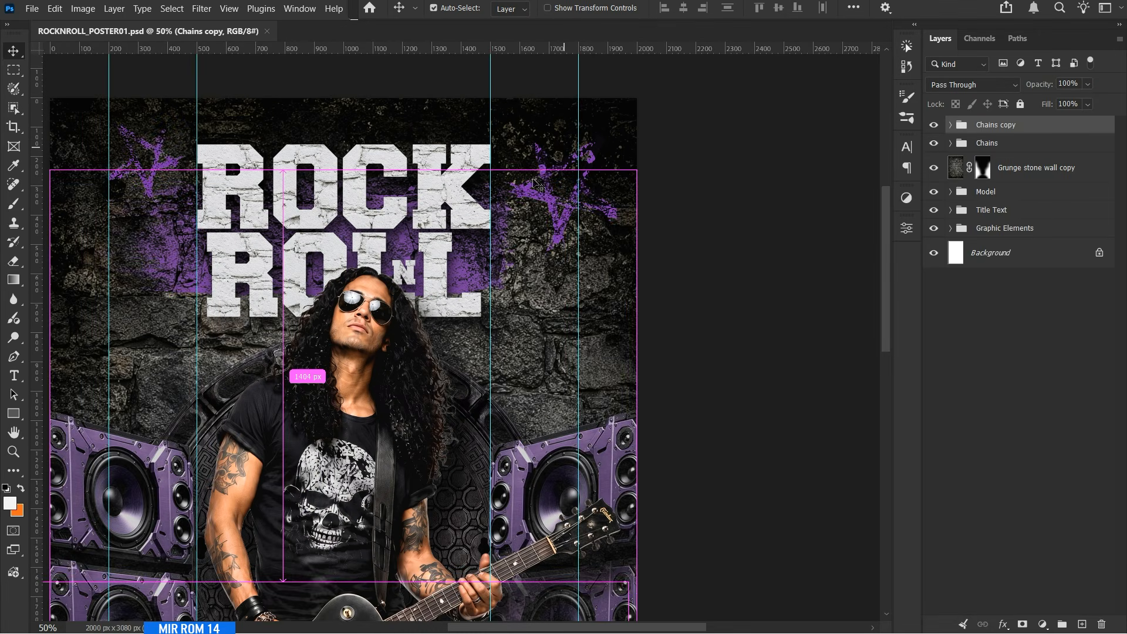
click(19, 376)
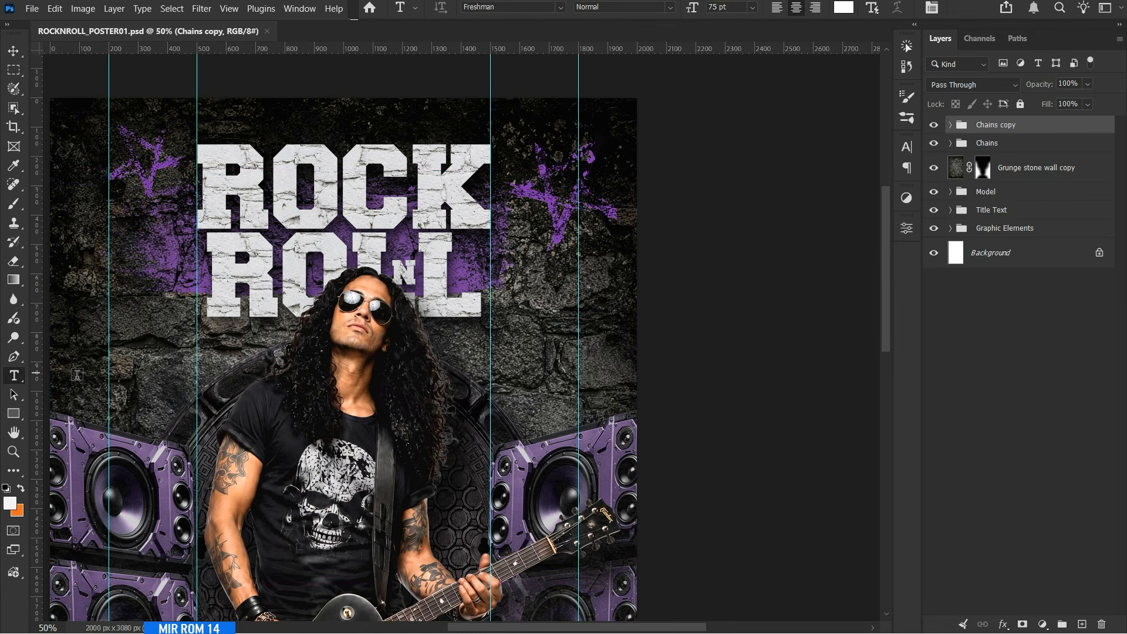
click(540, 332)
text(25)
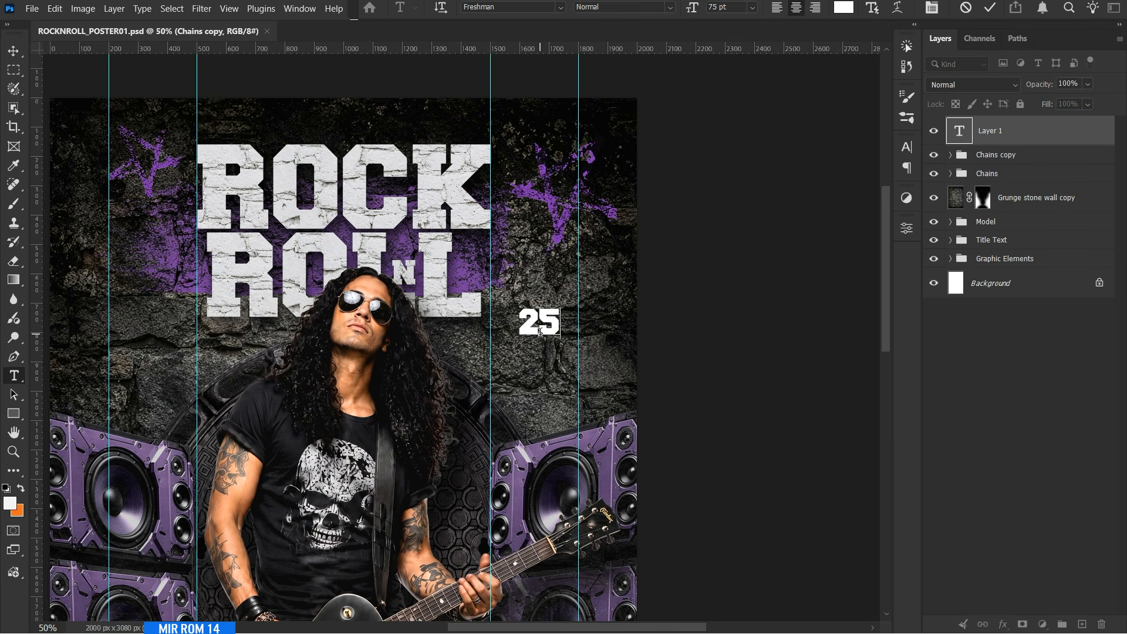
click(14, 54)
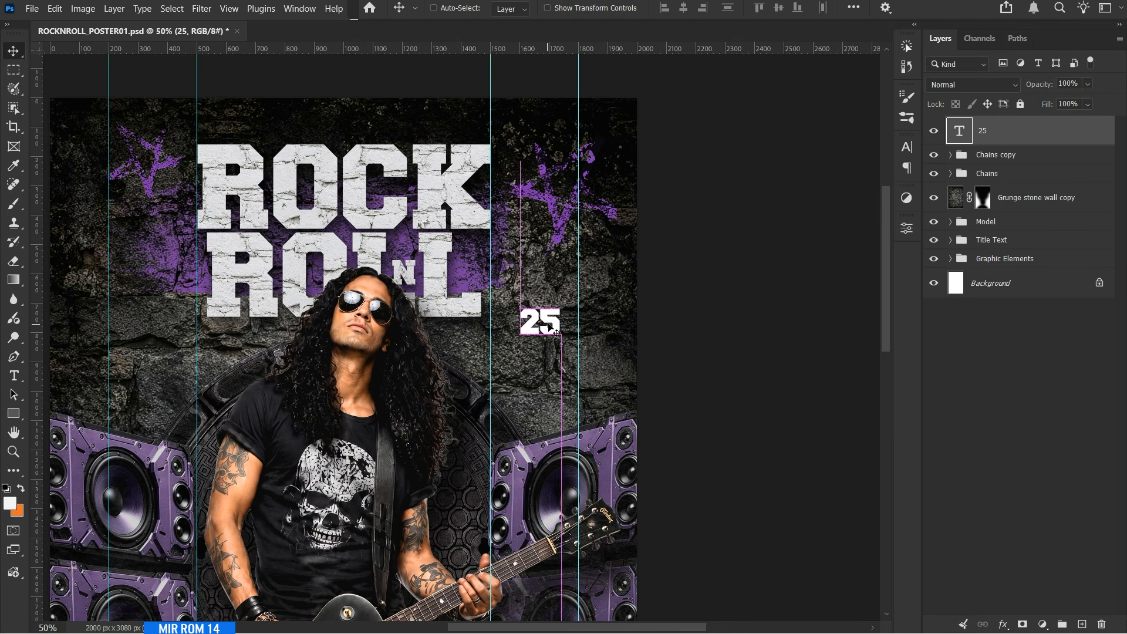
drag(554, 323, 570, 306)
Change the "25" text to the Anton font with -10 tracking.
click(907, 146)
click(796, 168)
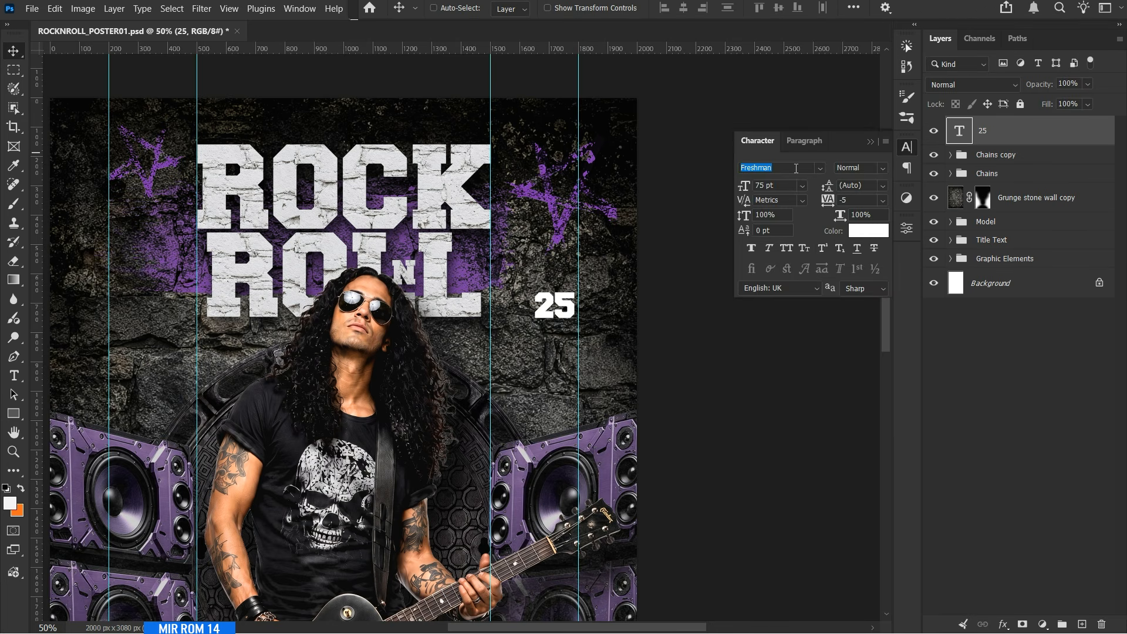
text(ANTO)
click(867, 258)
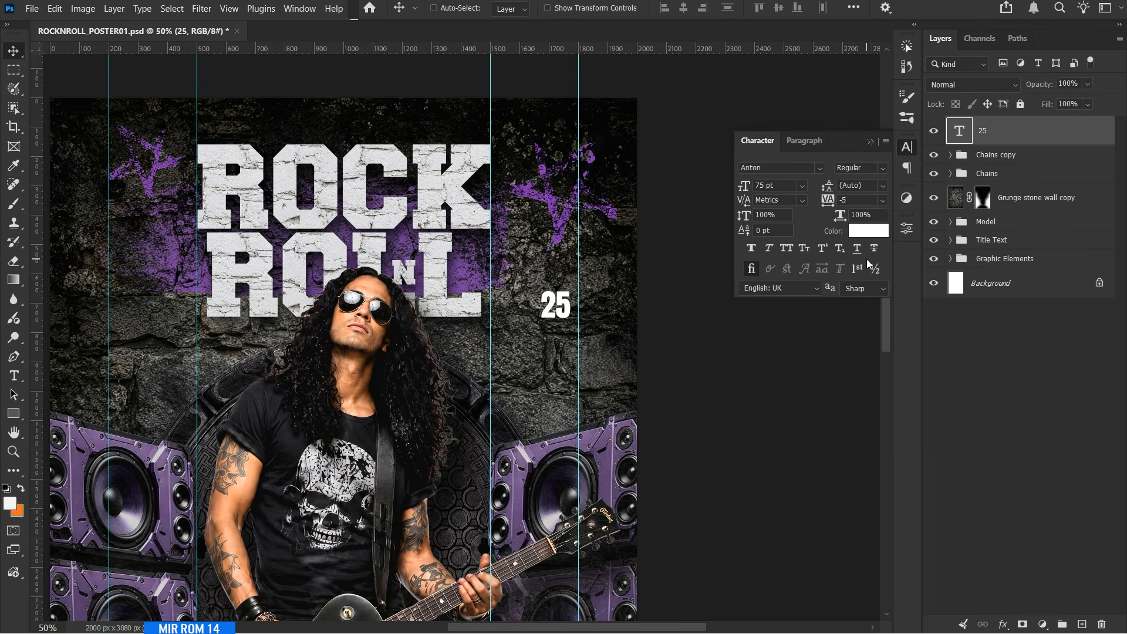
click(882, 200)
click(867, 264)
Enlarge the "25" text to 197 pt and move it down toward the poster's right edge.
click(802, 185)
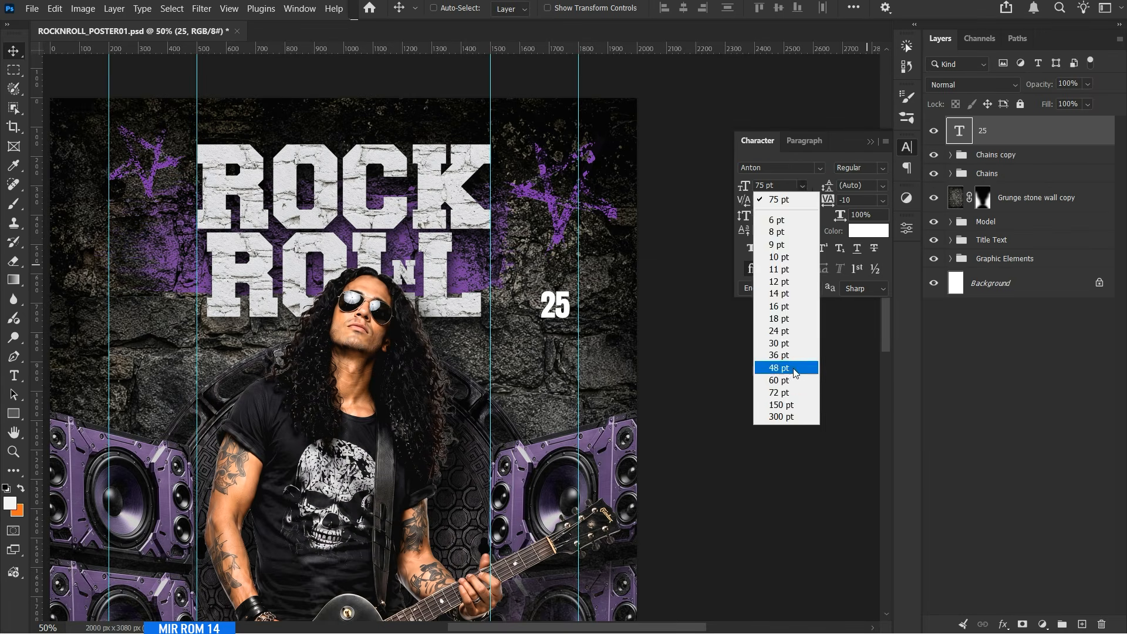
click(790, 404)
click(786, 188)
scroll(786, 188, up, 9)
scroll(787, 188, up, 20)
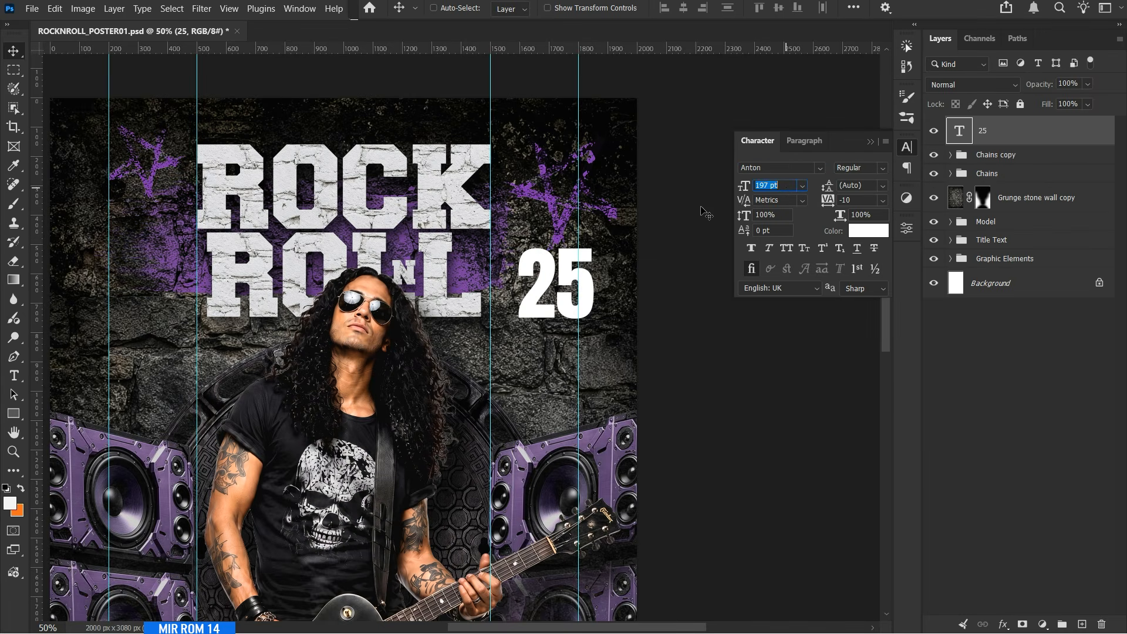
drag(584, 293, 608, 328)
Give the "25" text a Drop Shadow with 9 px distance and 0% spread, plus a stone Pattern Overlay at 50% scale.
scroll(623, 311, down, 2)
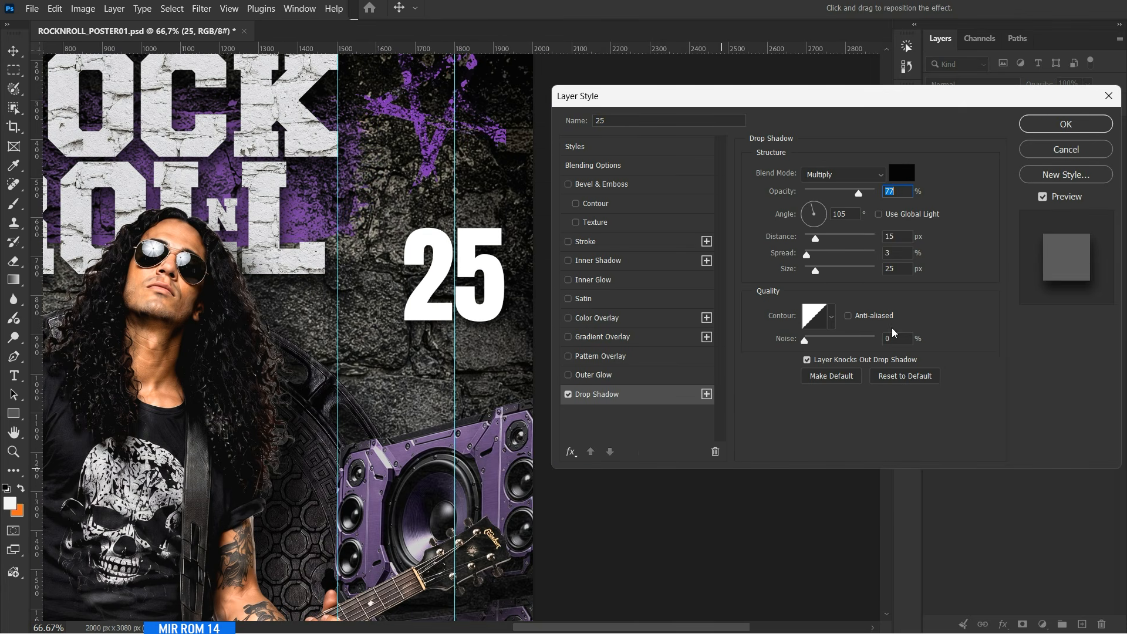
key(Tab)
key(Tab)
key(Tab)
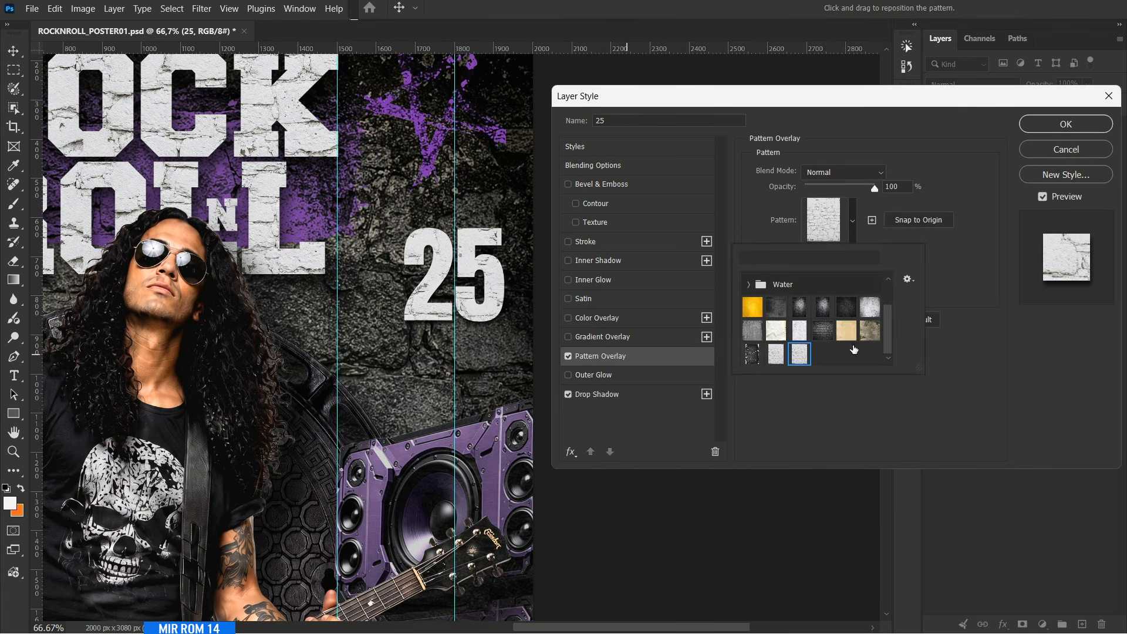
click(830, 327)
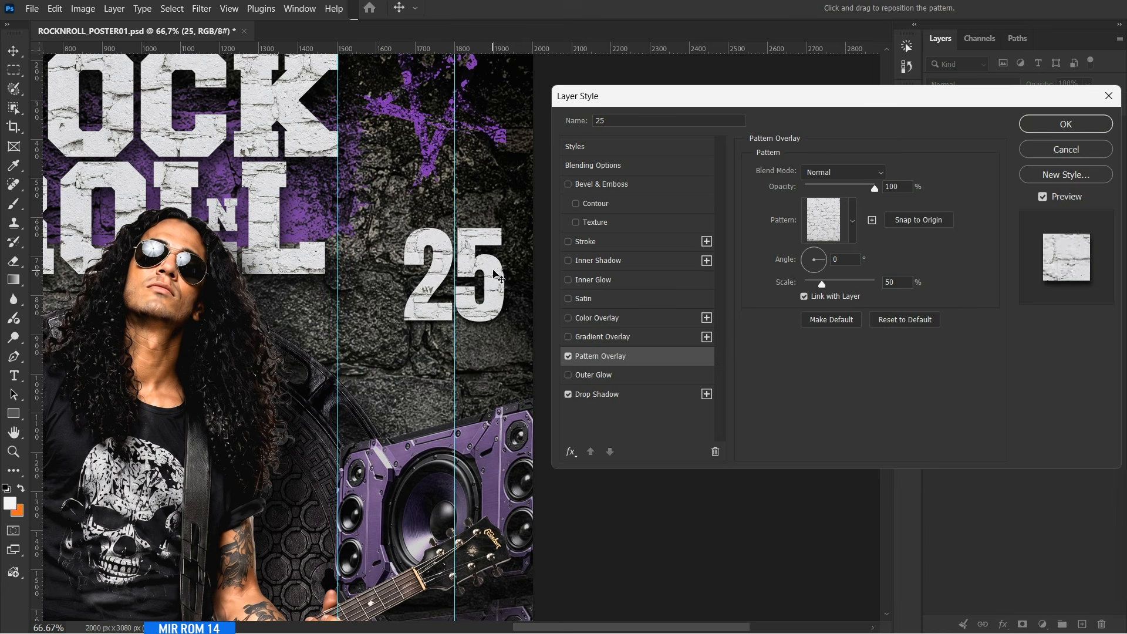
click(1066, 124)
Add a SATURDAY text layer above the Chains copy group and set its font to Antonio.
click(1037, 157)
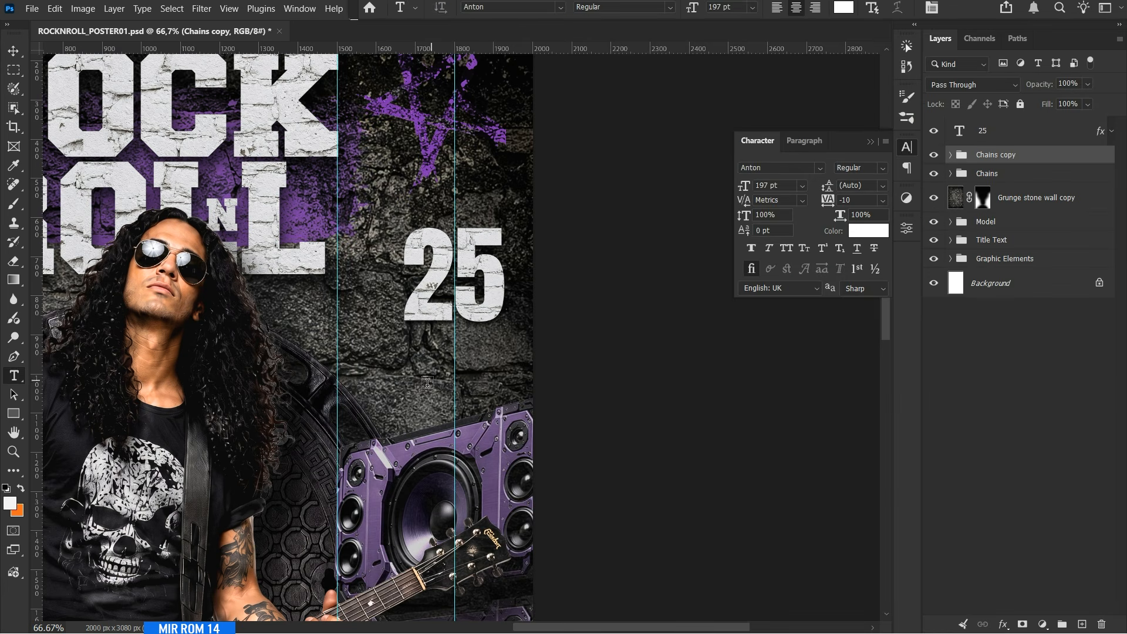
key(ctrl+v)
click(773, 168)
text(antonio)
click(851, 277)
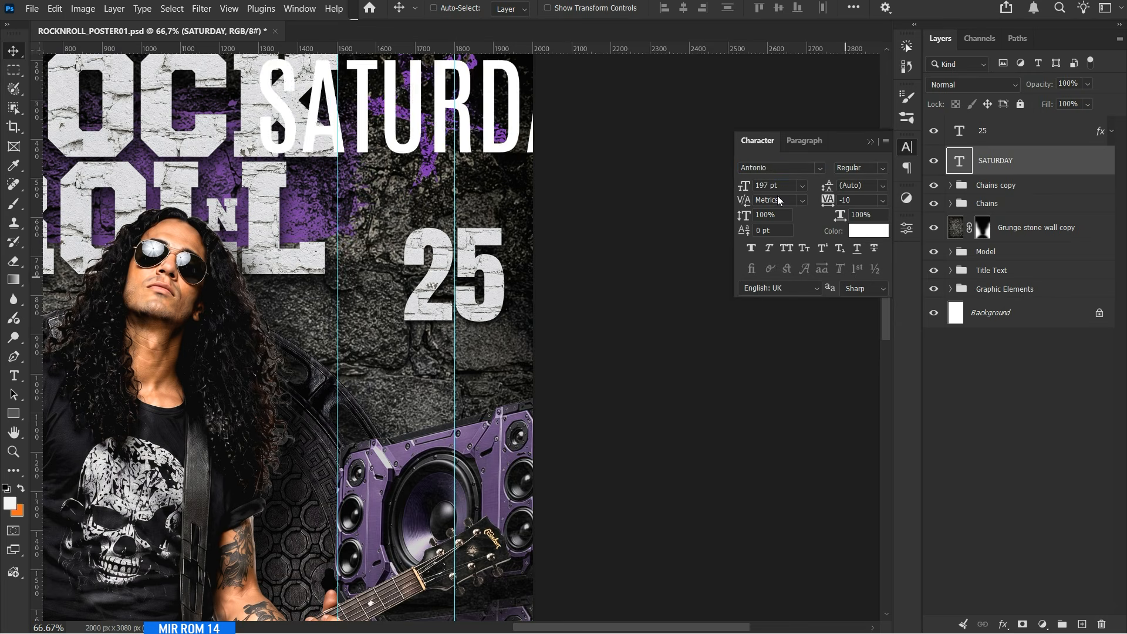
Set the SATURDAY text to 50 pt with 0 tracking and position it just above the "25".
double_click(768, 185)
text(50)
key(Return)
drag(483, 157, 506, 225)
click(883, 201)
click(858, 287)
drag(596, 238, 596, 234)
Add a Drop Shadow to the SATURDAY text with 9 px distance, 0% spread and 10 px size.
click(1003, 624)
click(1023, 611)
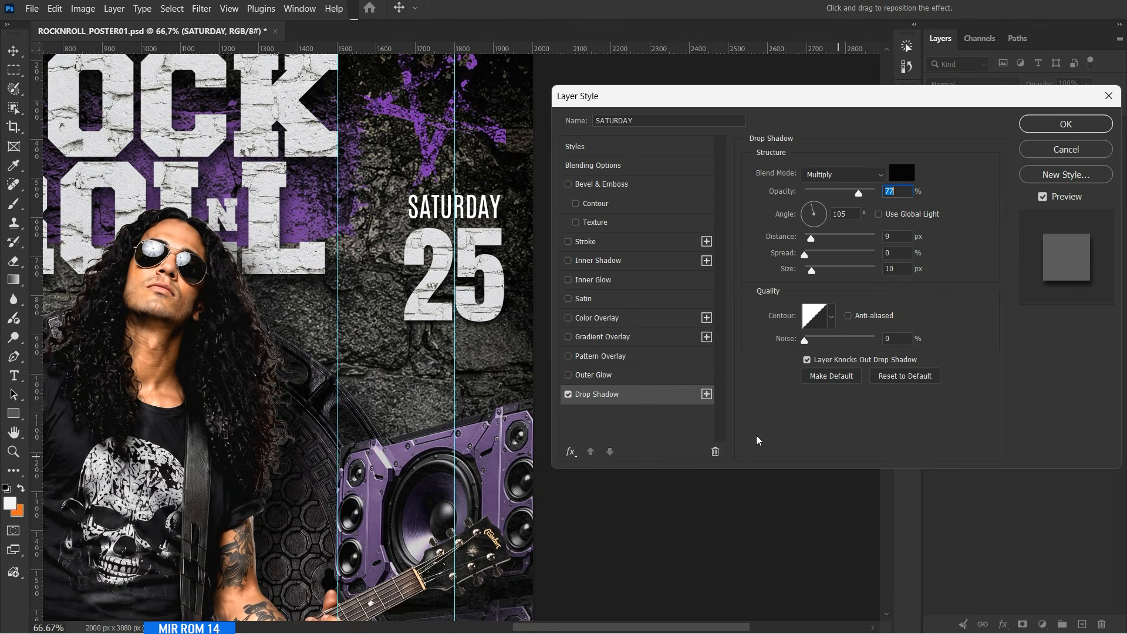
click(1068, 124)
click(1111, 162)
Duplicate the SATURDAY layer, stack the copy beneath the 25 layer and place its text below the number.
key(ctrl+j)
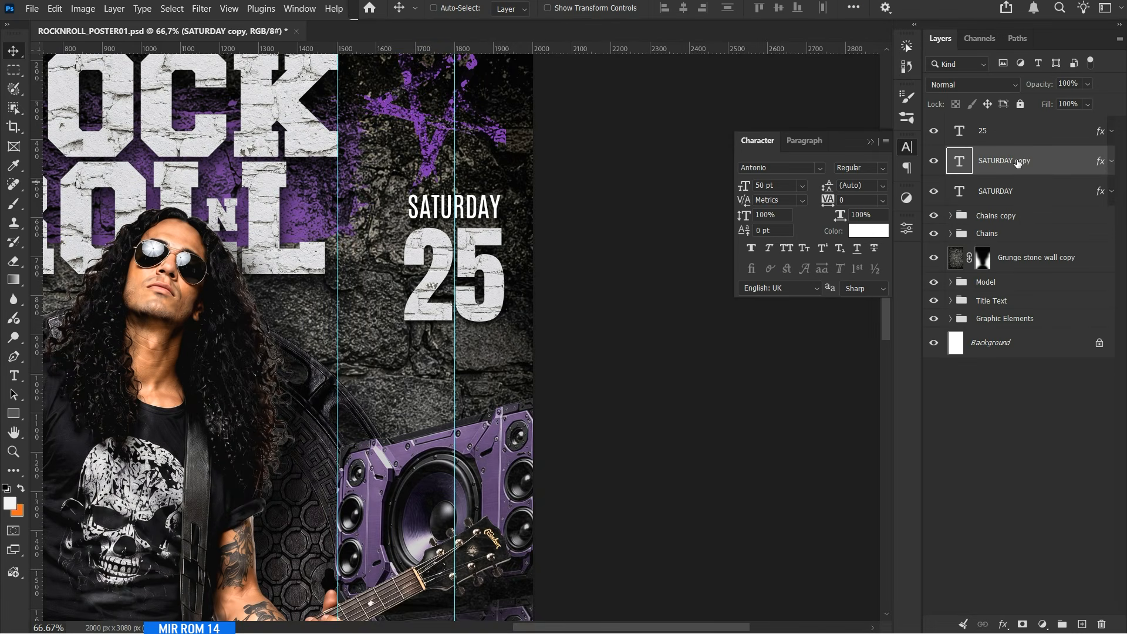
drag(1022, 162, 1025, 203)
drag(1027, 133, 1031, 179)
click(1032, 191)
drag(458, 206, 458, 341)
Change the duplicated SATURDAY text to "SEP 26".
double_click(957, 193)
text(SEP 26)
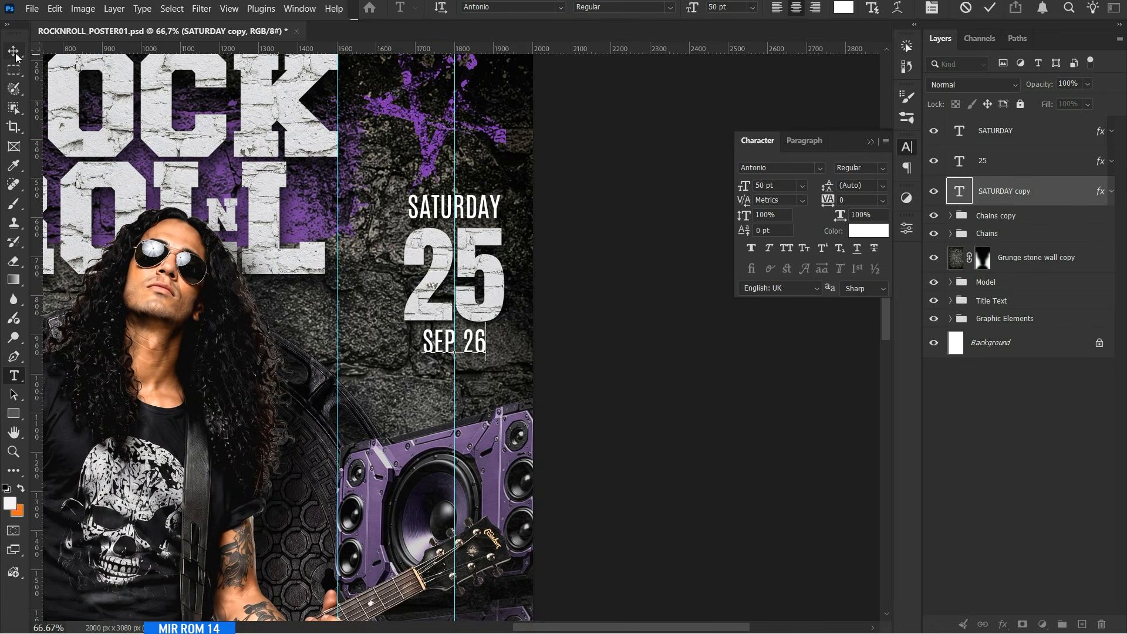
click(13, 51)
Set the "SEP 26" text to 76 pt with -25 tracking and nudge it down clear of the "25".
double_click(782, 187)
scroll(782, 187, up, 20)
scroll(782, 187, up, 5)
click(883, 201)
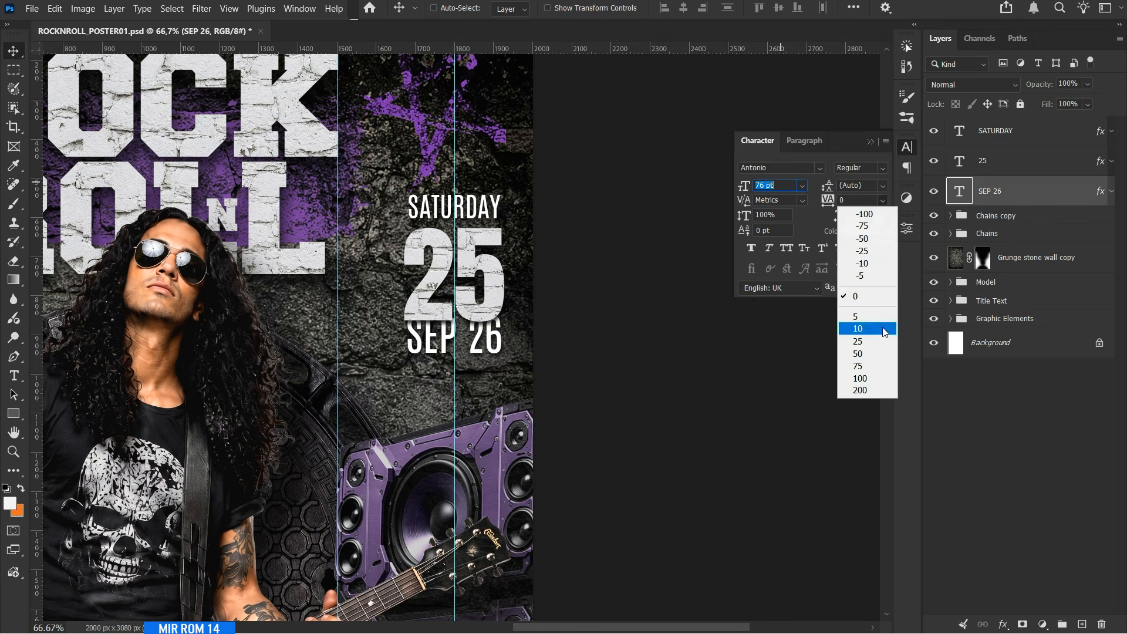
click(869, 250)
key(shift+Down)
key(shift+Down)
key(shift+Down)
Select the SATURDAY, 25 and SEP 26 layers and shift them slightly left together.
click(1023, 132)
shift+click(1007, 192)
drag(599, 286, 590, 285)
Create a new layer above the Chains copy group and choose the 1543 px paint-stroke brush tip.
click(1031, 216)
click(1081, 623)
key(b)
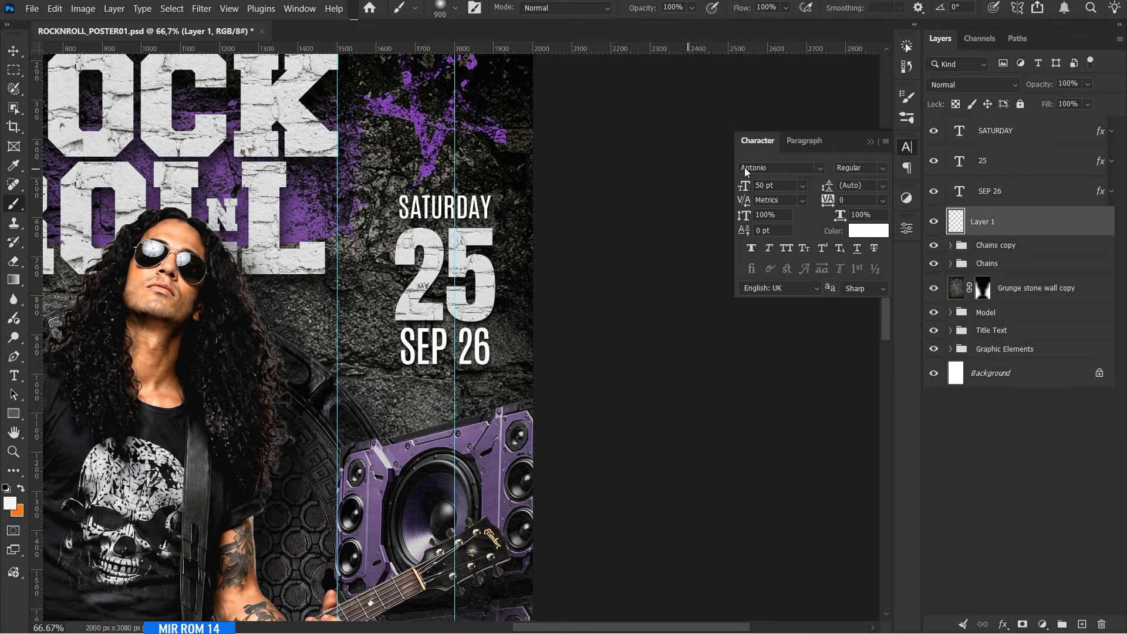
click(907, 117)
click(726, 172)
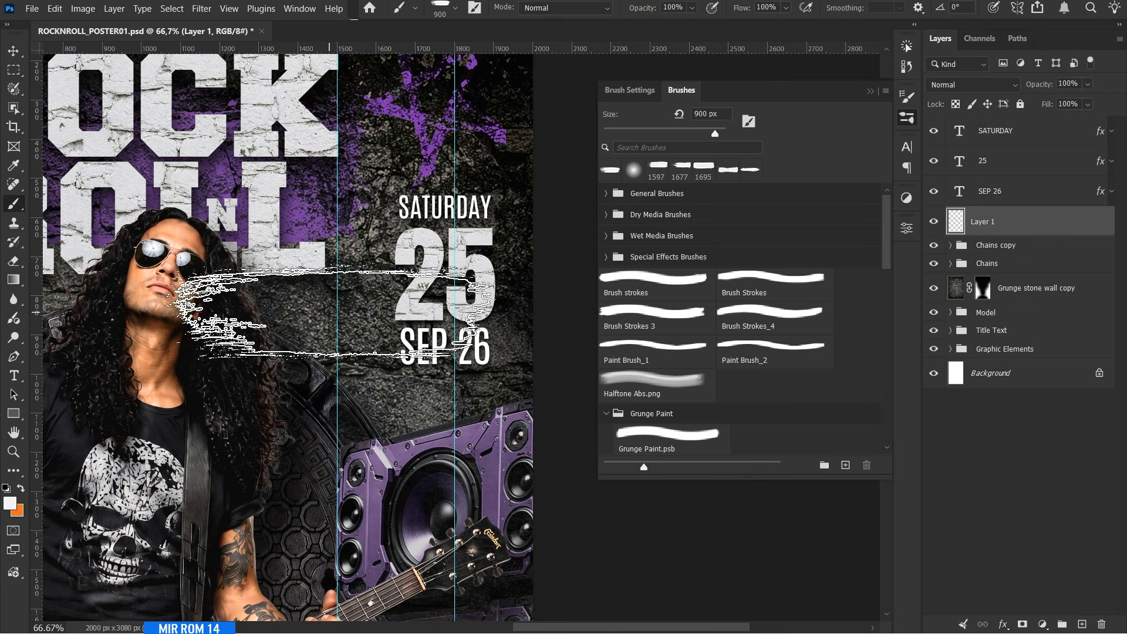
click(319, 321)
click(630, 90)
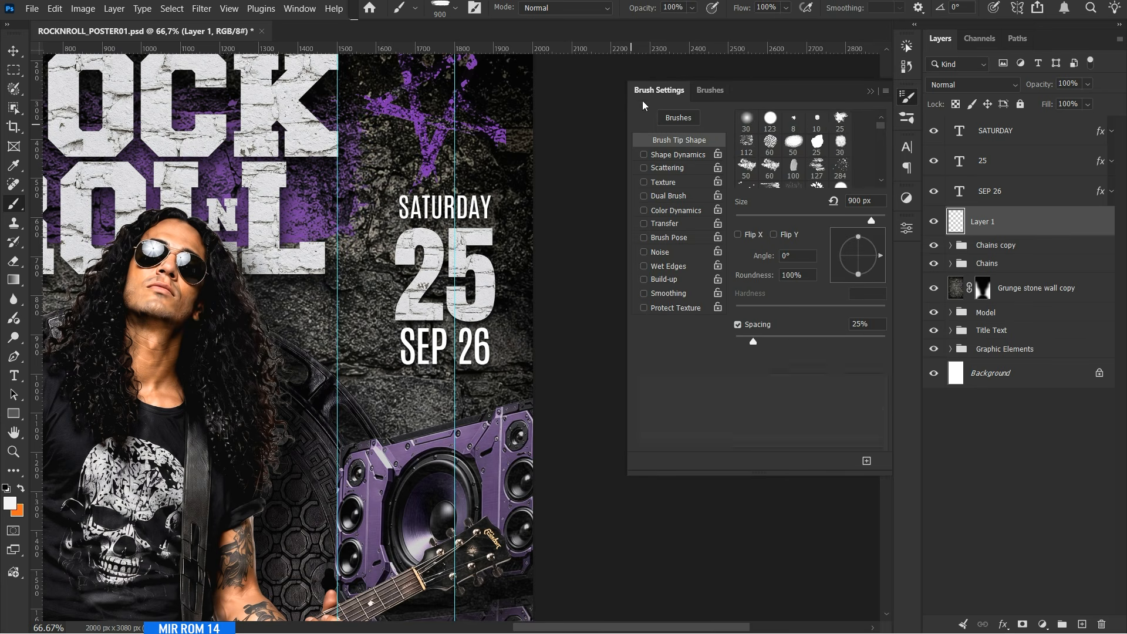
scroll(849, 172, down, 2)
click(840, 145)
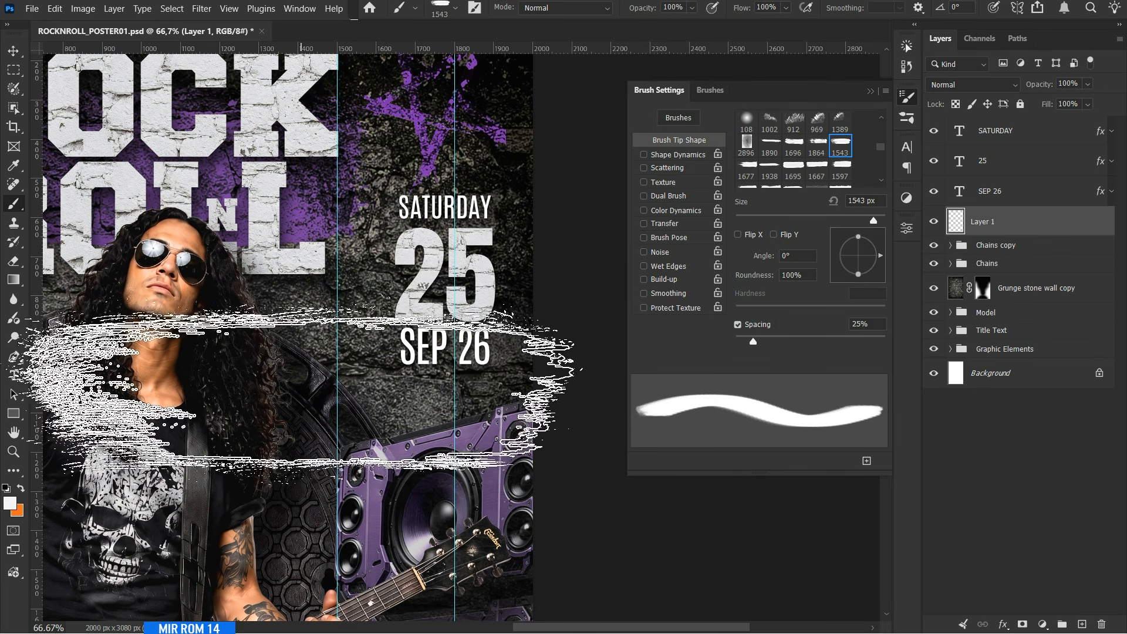
Stamp one white paint stroke on the new layer, shift it up and right, and close the brush settings.
click(181, 393)
key(v)
drag(182, 398, 255, 339)
key(F5)
Transform the paint stroke to about 33% width and 141% height and position it behind the date text.
key(ctrl+t)
drag(532, 337, 203, 338)
drag(182, 340, 516, 246)
drag(401, 364, 401, 458)
drag(266, 293, 337, 292)
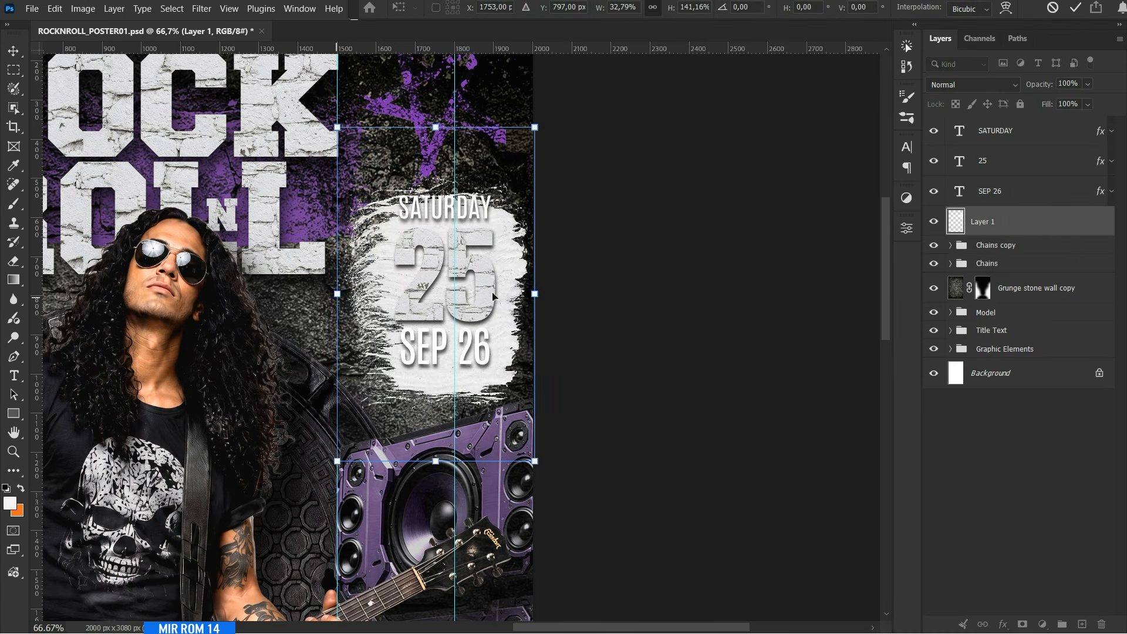
Narrow the paint stroke slightly, flip it vertically and align it behind the date text.
drag(533, 292, 515, 293)
drag(479, 280, 486, 261)
right_click(492, 278)
click(524, 508)
drag(500, 312, 503, 320)
key(Return)
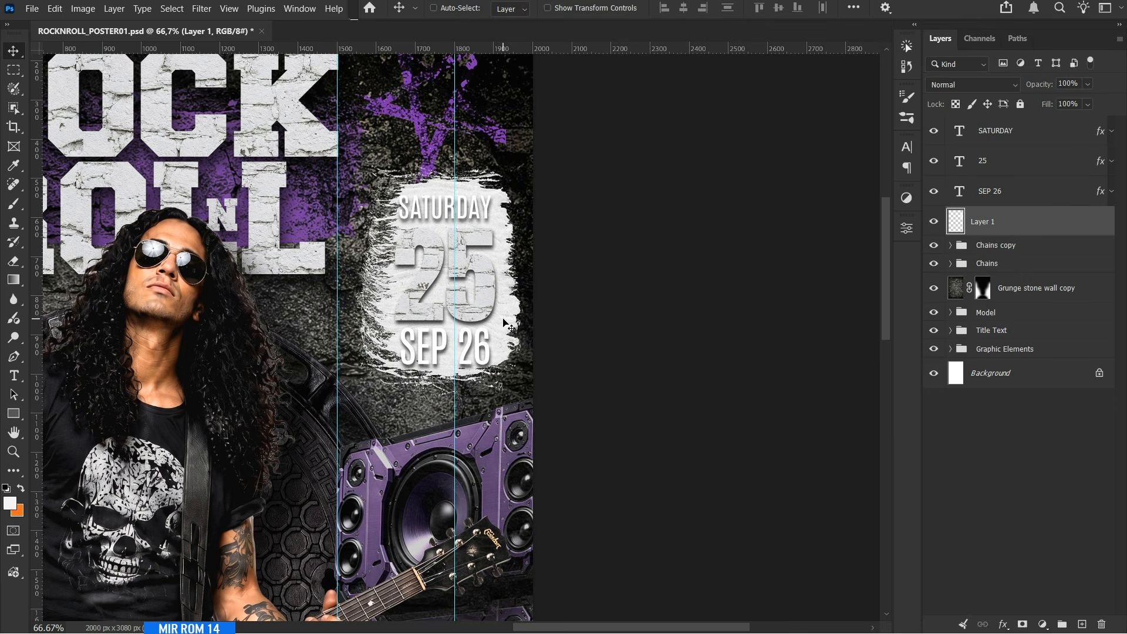
Rename the stroke layer Paint Brush and give it a purple Color Overlay of #7a3aa7.
double_click(991, 222)
text(Paint Brush)
key(Return)
click(1003, 624)
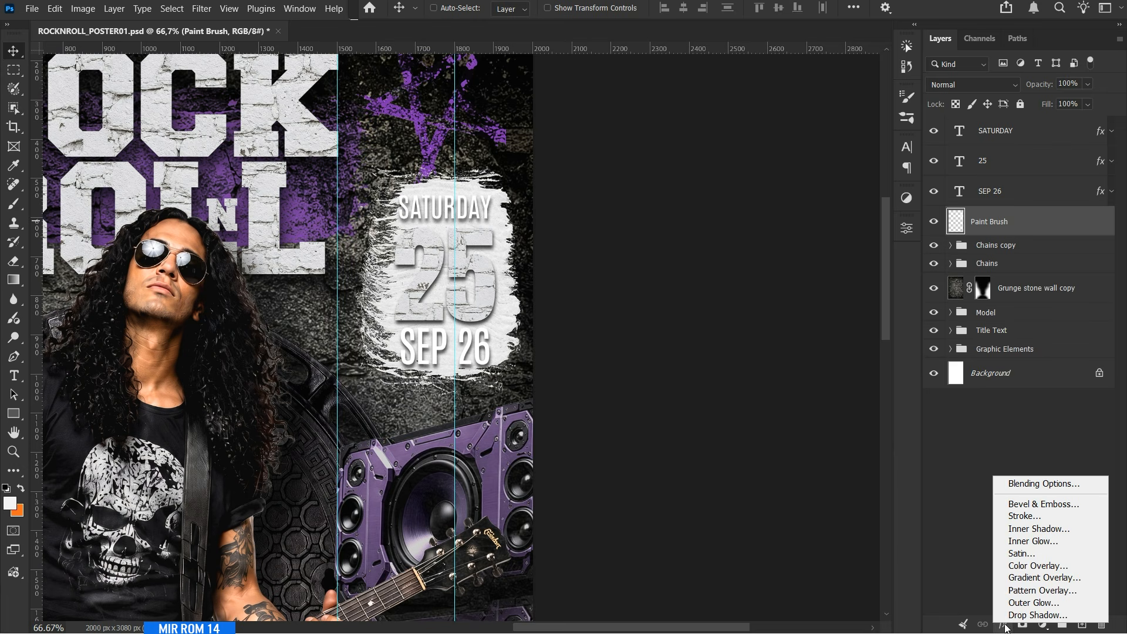
click(1024, 566)
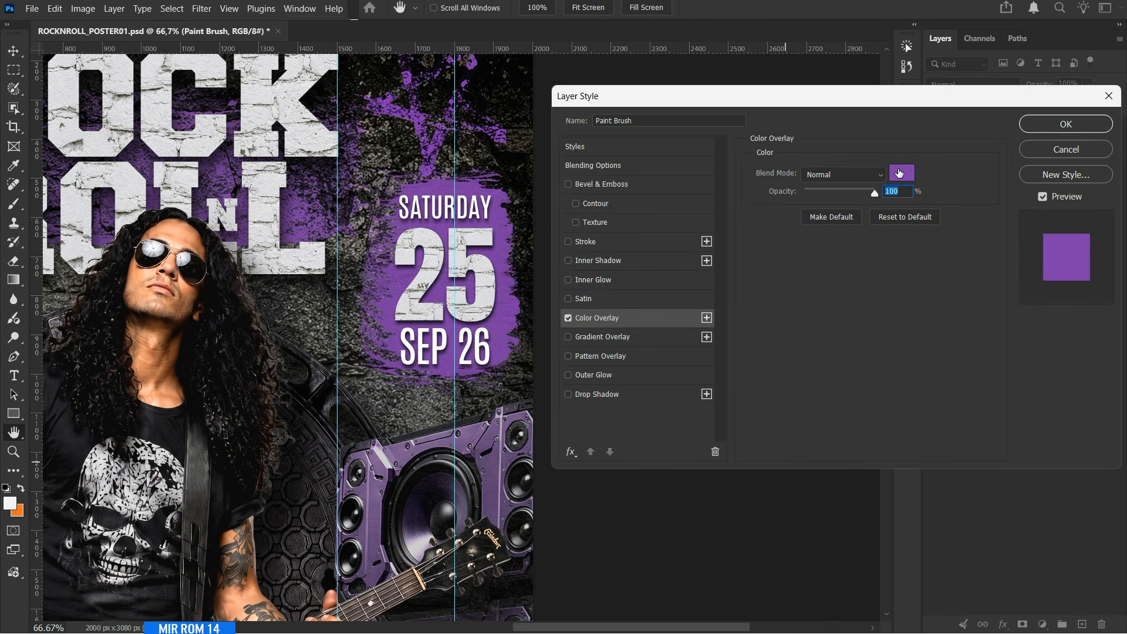
click(899, 173)
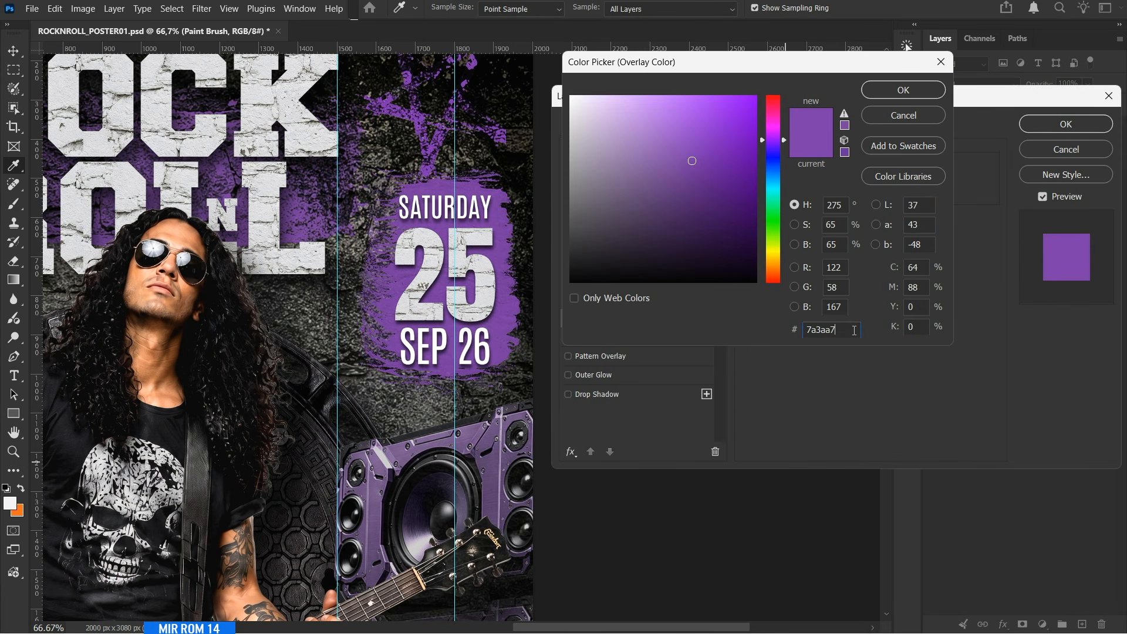
click(902, 96)
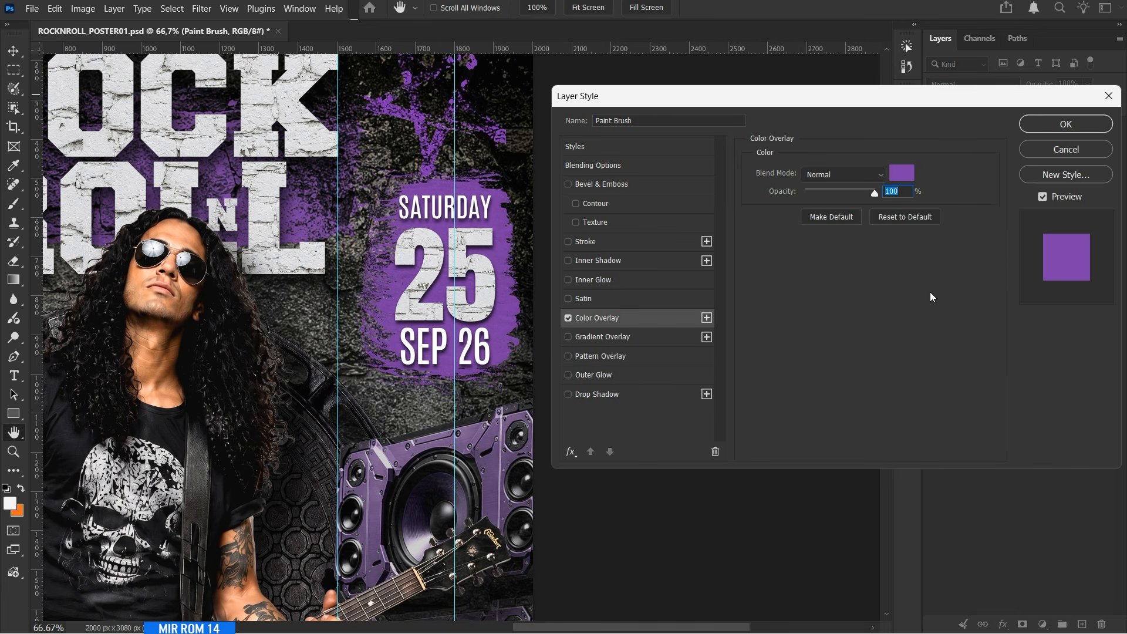
Add a Drop Shadow with 15 px distance and 25 px size to Paint Brush, and split its underlying-layer Blend If blacks to 0/50.
click(616, 398)
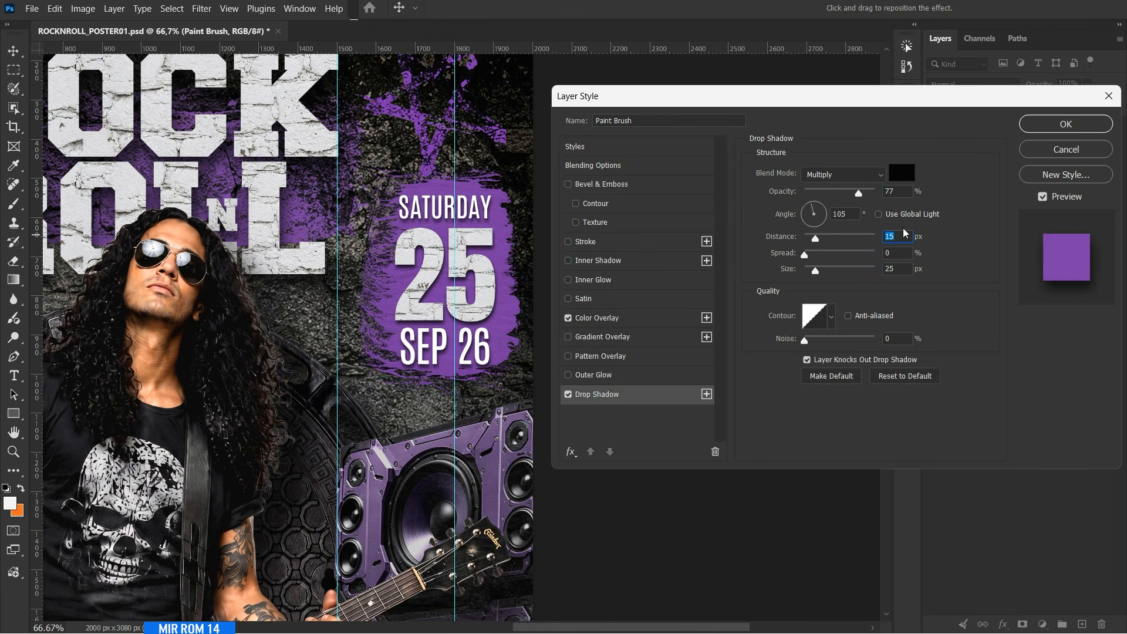
click(612, 169)
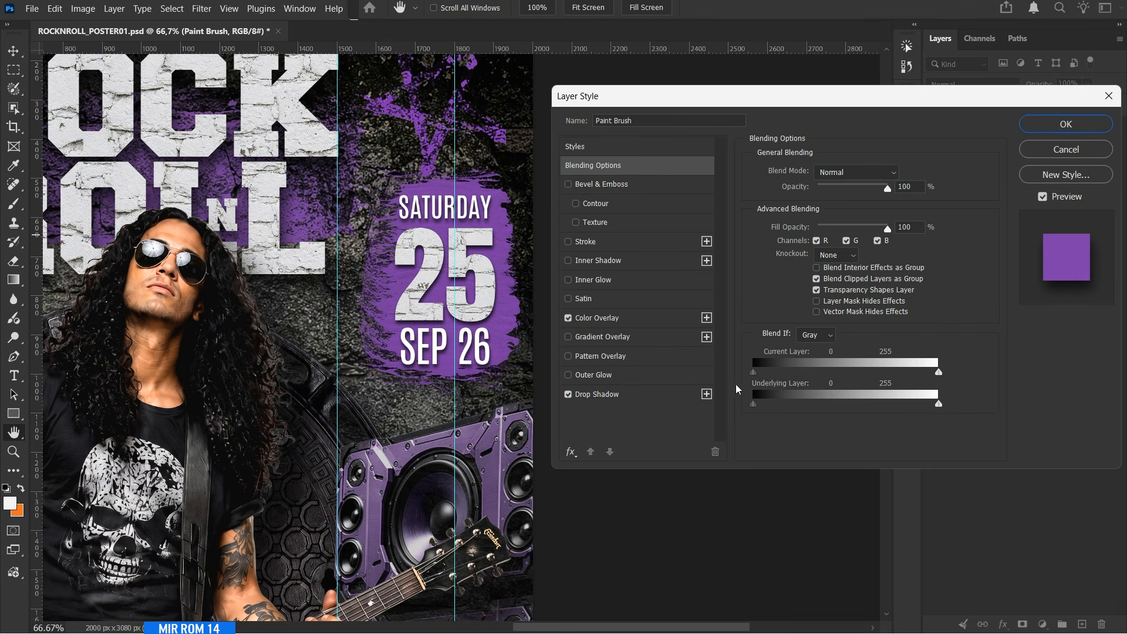
drag(761, 406, 772, 407)
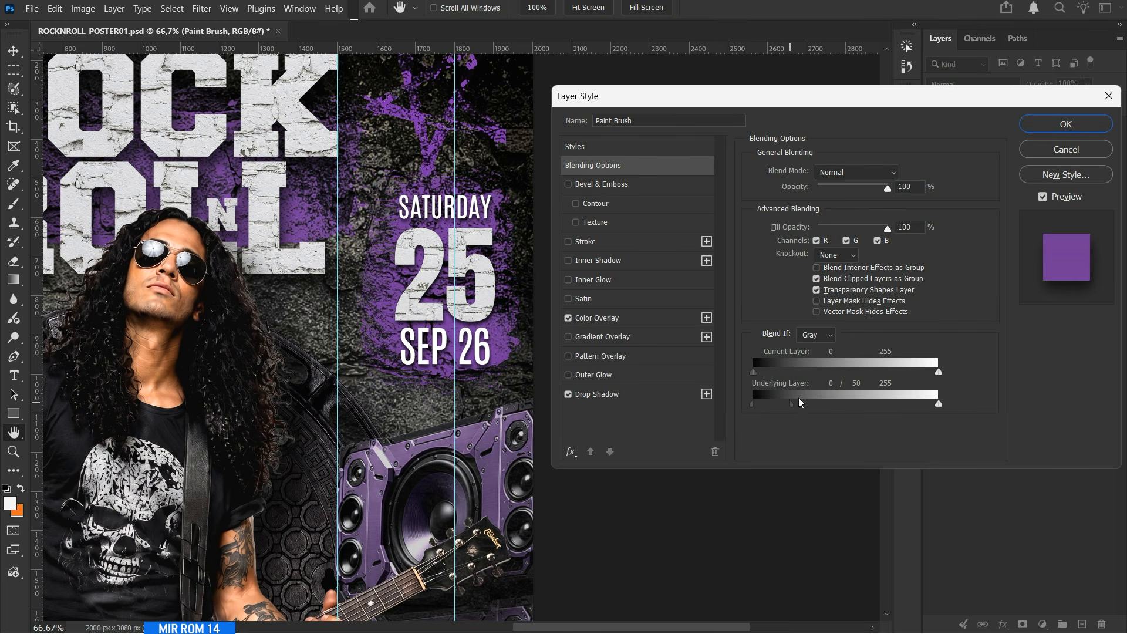
click(1092, 128)
click(1111, 221)
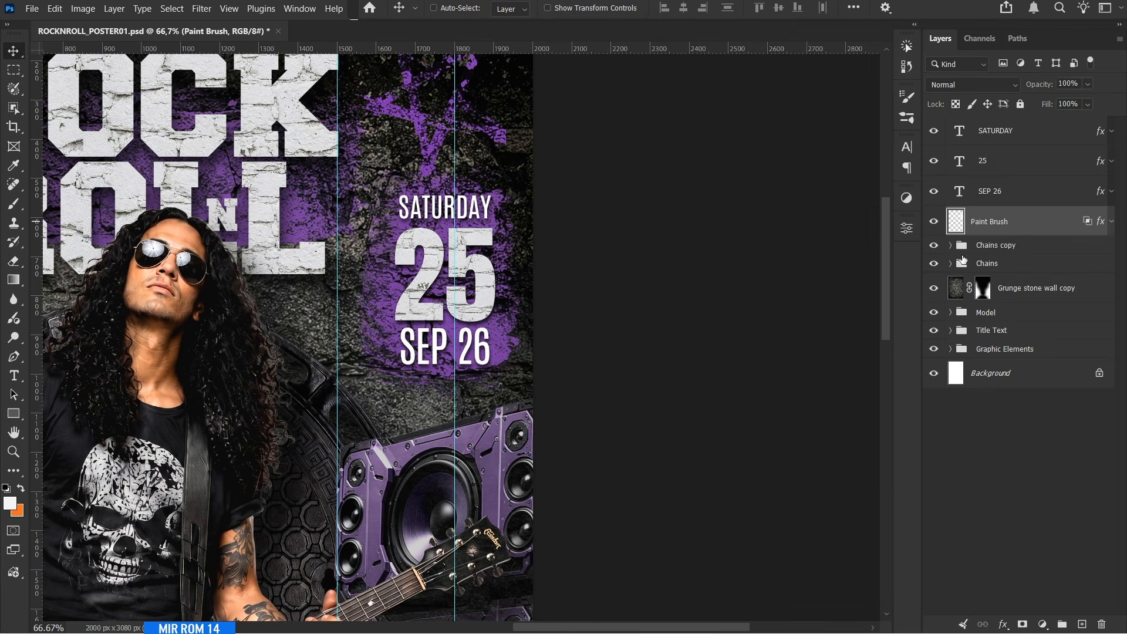
Group the SATURDAY, 25, SEP 26 and Paint Brush layers, name the group Date, and save the document.
shift+click(1004, 139)
key(ctrl+g)
double_click(992, 126)
text(Date)
key(Return)
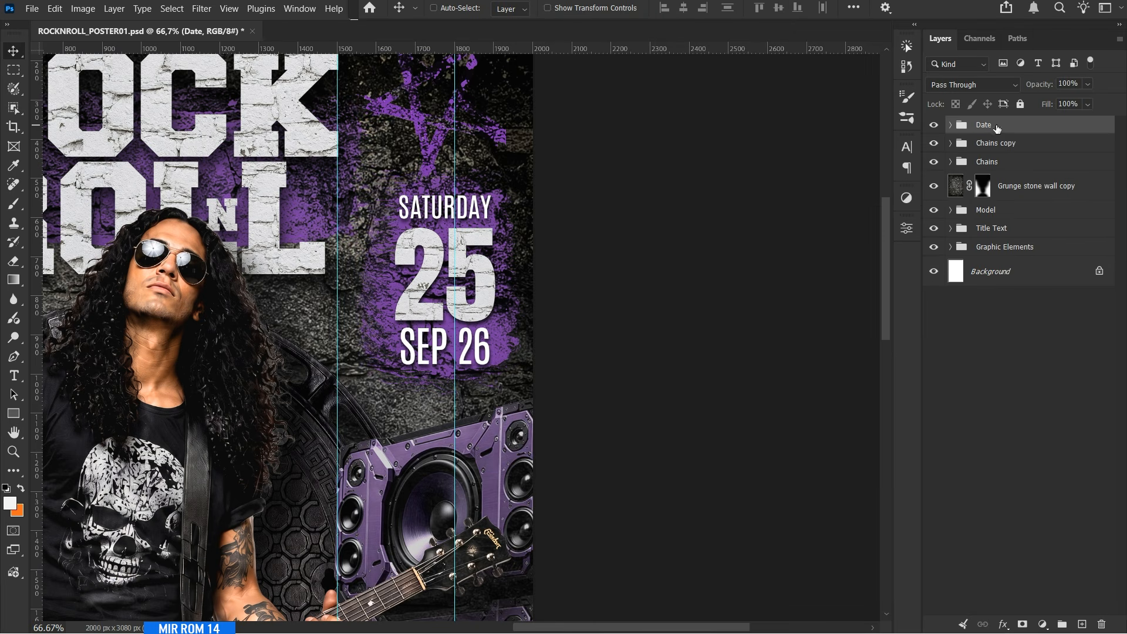
drag(675, 302, 675, 314)
key(ctrl+s)
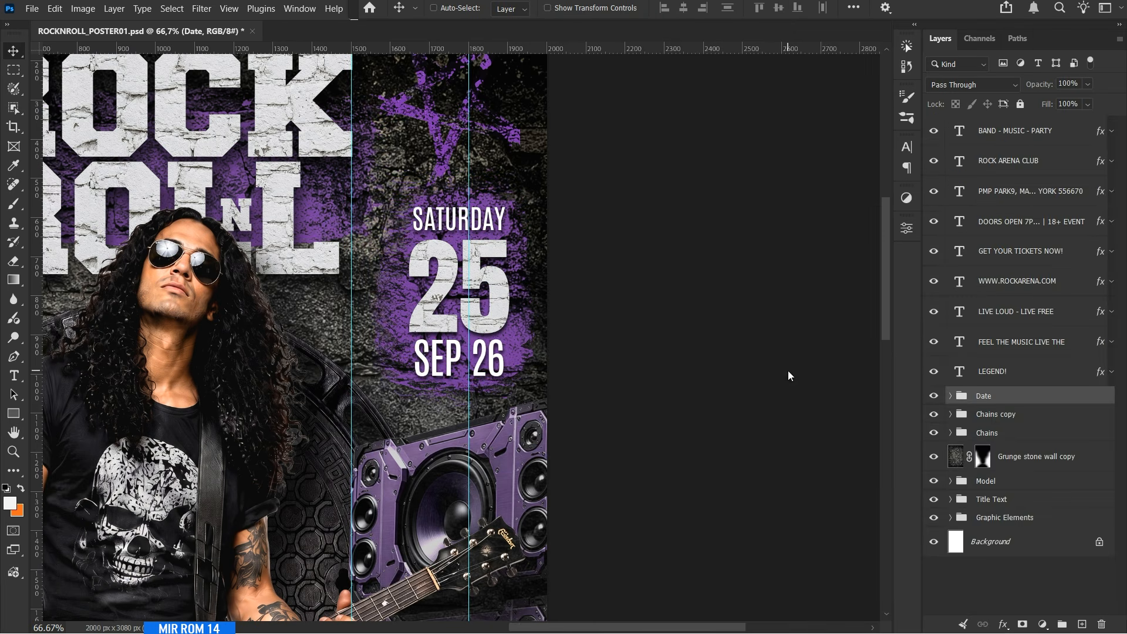
Move the LIVE LOUD - LIVE FREE text up so it sits clear above the ROCK title.
key(ctrl+minus)
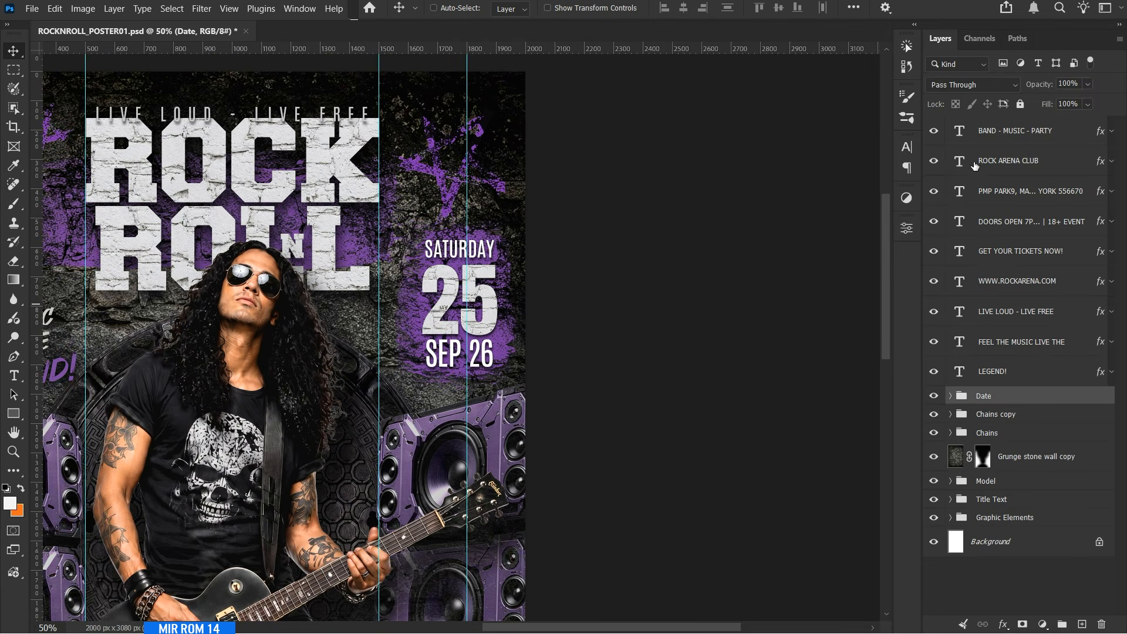
drag(567, 631, 497, 630)
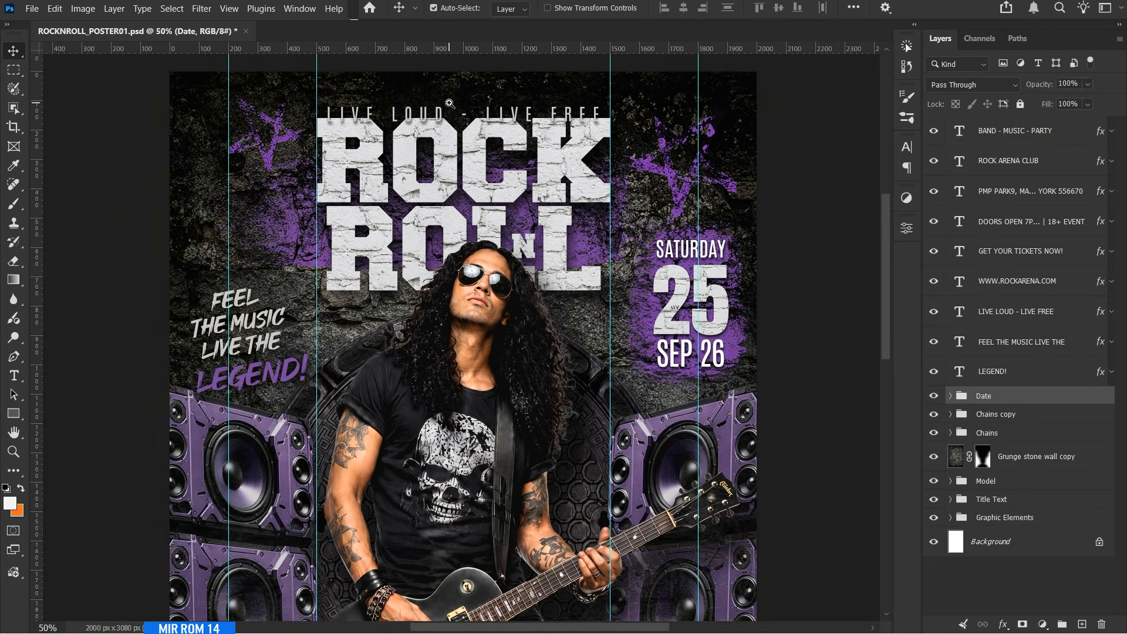
scroll(449, 102, up, 1)
click(1018, 345)
click(1003, 314)
key(shift+Up)
key(shift+Up)
key(shift+Up)
key(shift+Up)
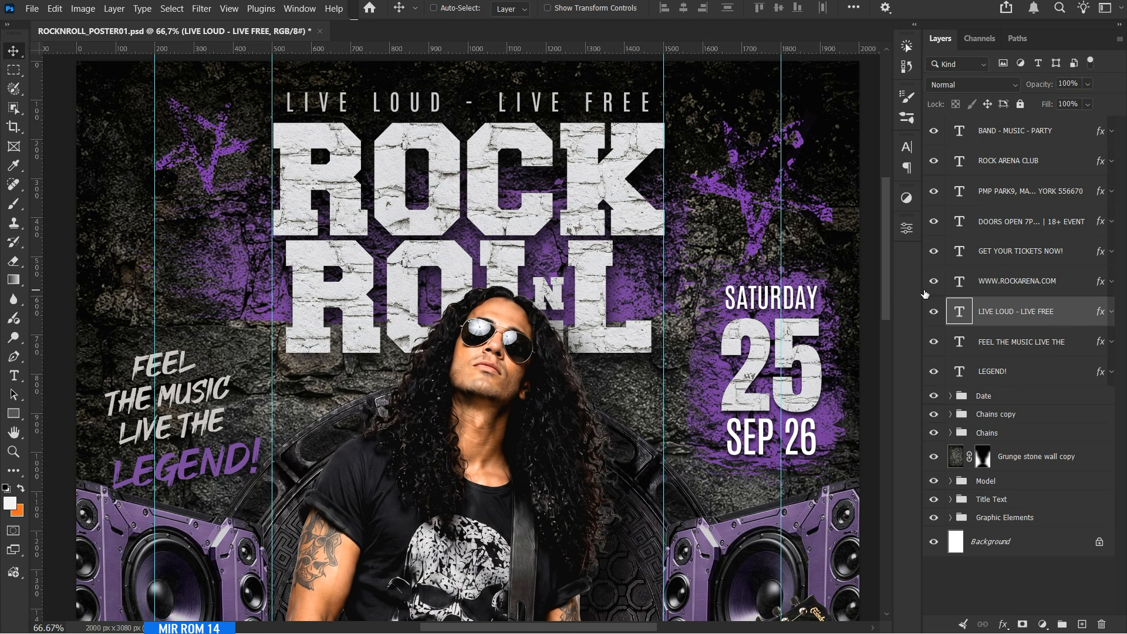
Check the character settings of the FEEL THE MUSIC LIVE THE and LEGEND! text layers.
click(913, 151)
click(909, 149)
click(969, 342)
key(t)
click(907, 148)
click(993, 372)
click(909, 148)
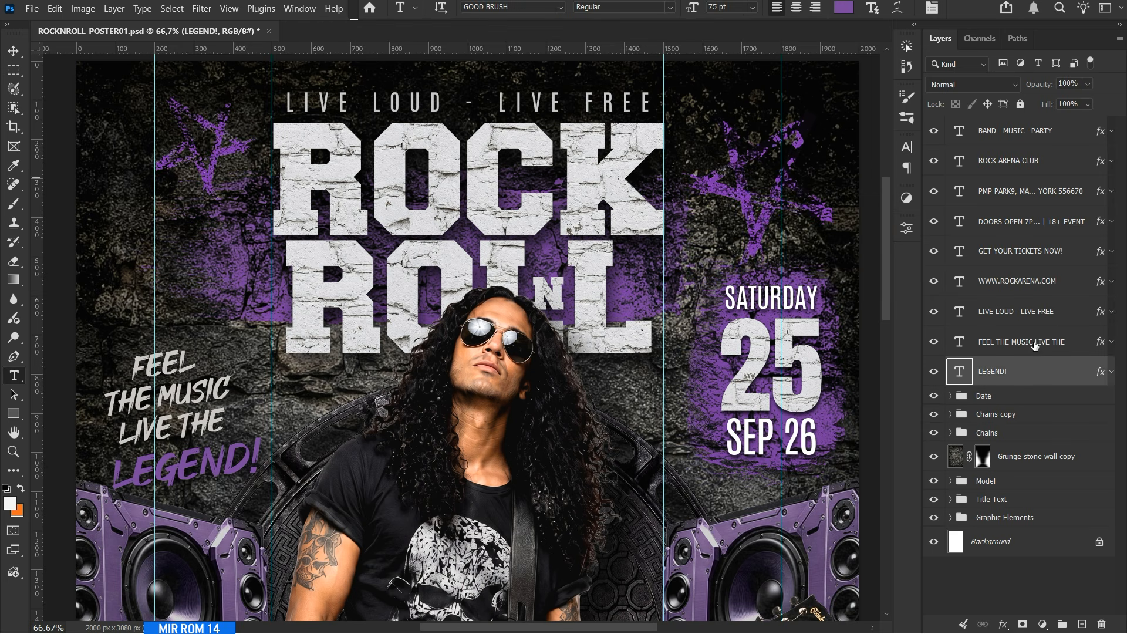
Select the FEEL THE MUSIC LIVE THE and LEGEND! texts together and move them slightly higher beside the title.
shift+click(1033, 346)
key(v)
drag(208, 403, 208, 354)
key(ctrl+0)
scroll(385, 536, down, 2)
scroll(385, 536, up, 2)
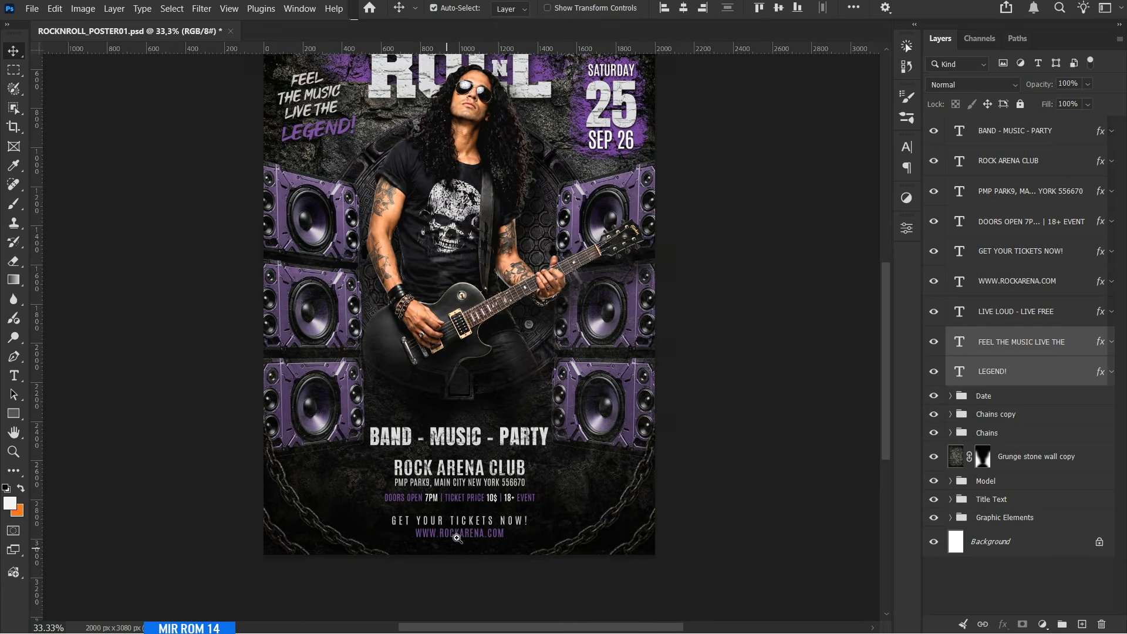
Examine the character settings of the band, venue, address, ticket price and website text layers.
click(1011, 222)
click(1009, 163)
click(1007, 133)
click(907, 147)
click(787, 186)
click(998, 164)
click(1000, 194)
click(786, 171)
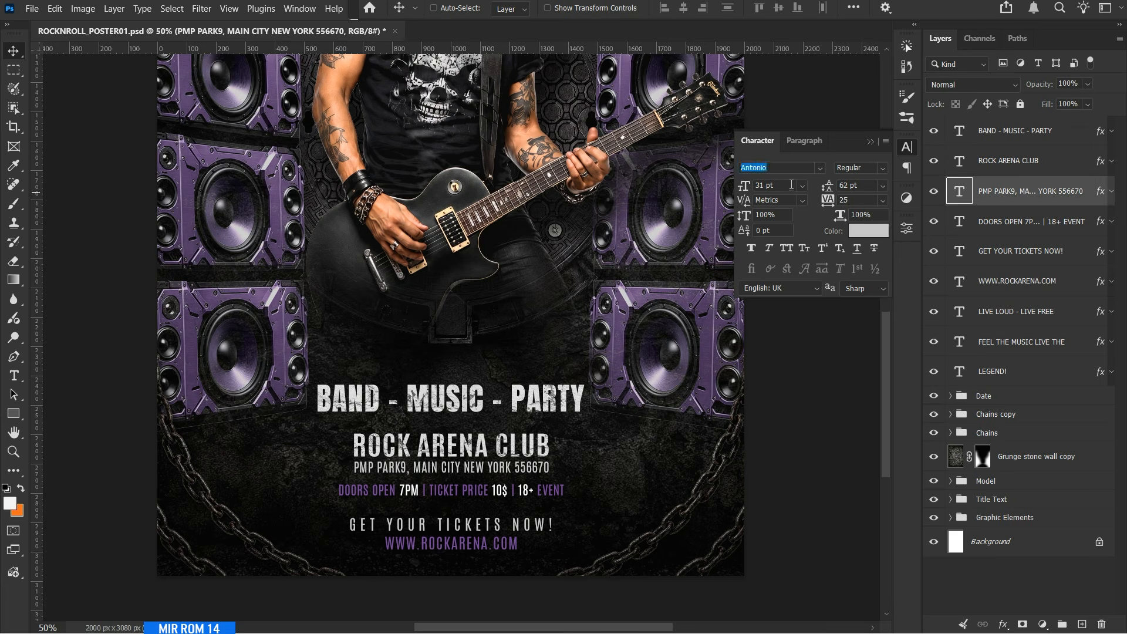
click(979, 223)
click(986, 253)
click(992, 283)
click(908, 148)
With the guides shown, draw a white rectangle above the Date group, framing the venue, address and ticket price lines.
click(1033, 396)
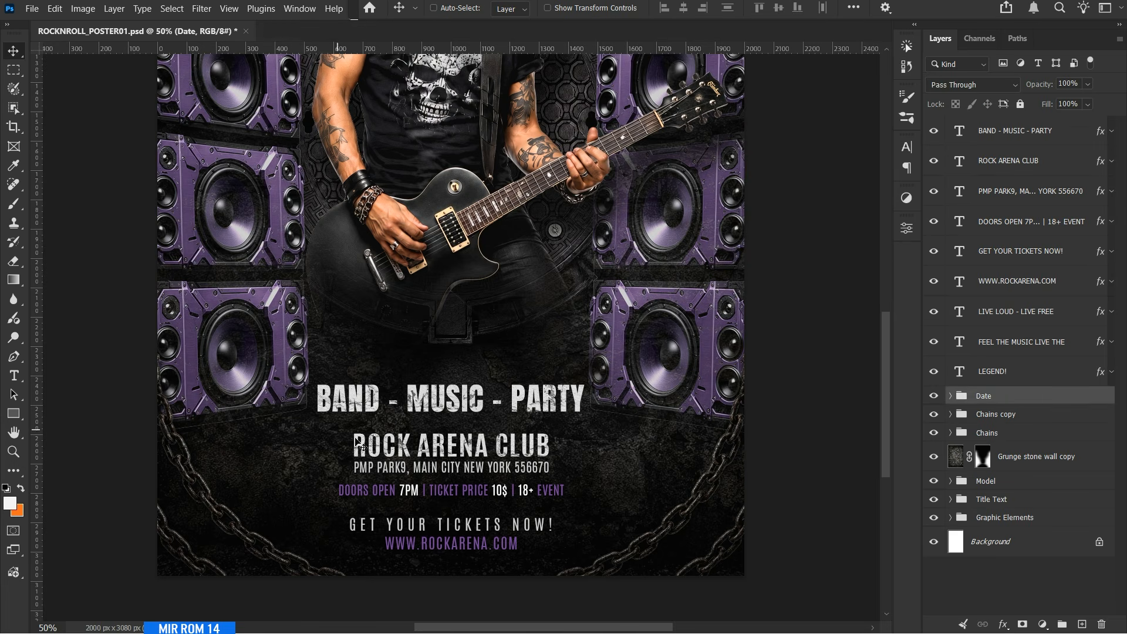
right_click(25, 416)
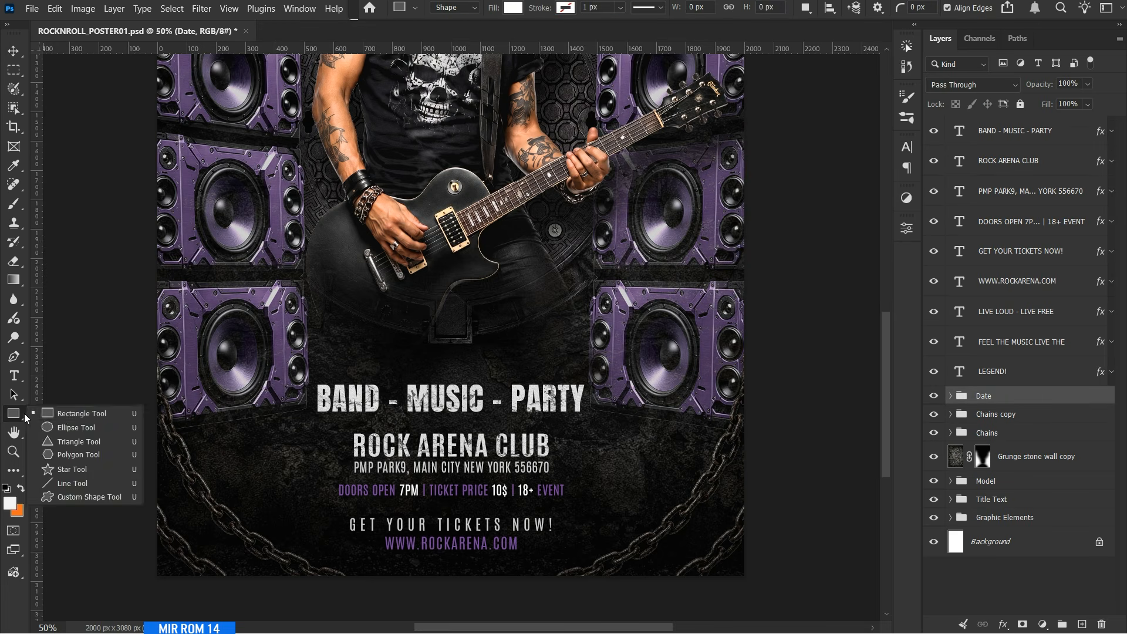
click(65, 415)
key(ctrl+semicolon)
drag(317, 425, 589, 506)
click(870, 223)
key(v)
Center the rectangle horizontally on the Background layer.
scroll(1077, 549, down, 1)
ctrl+click(1065, 569)
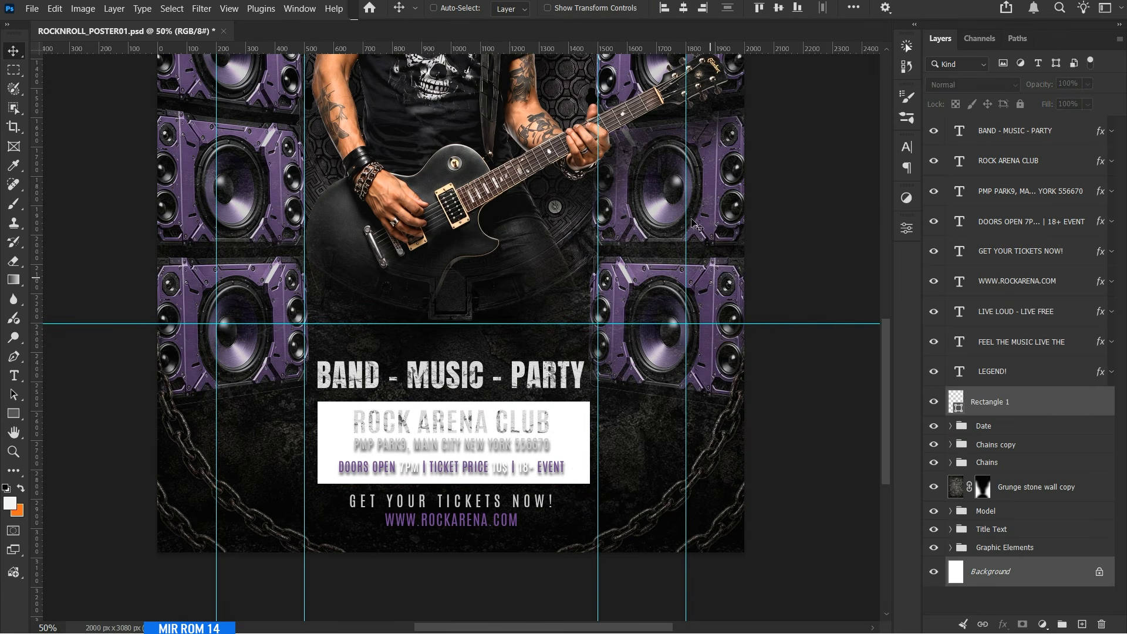
click(685, 9)
click(993, 403)
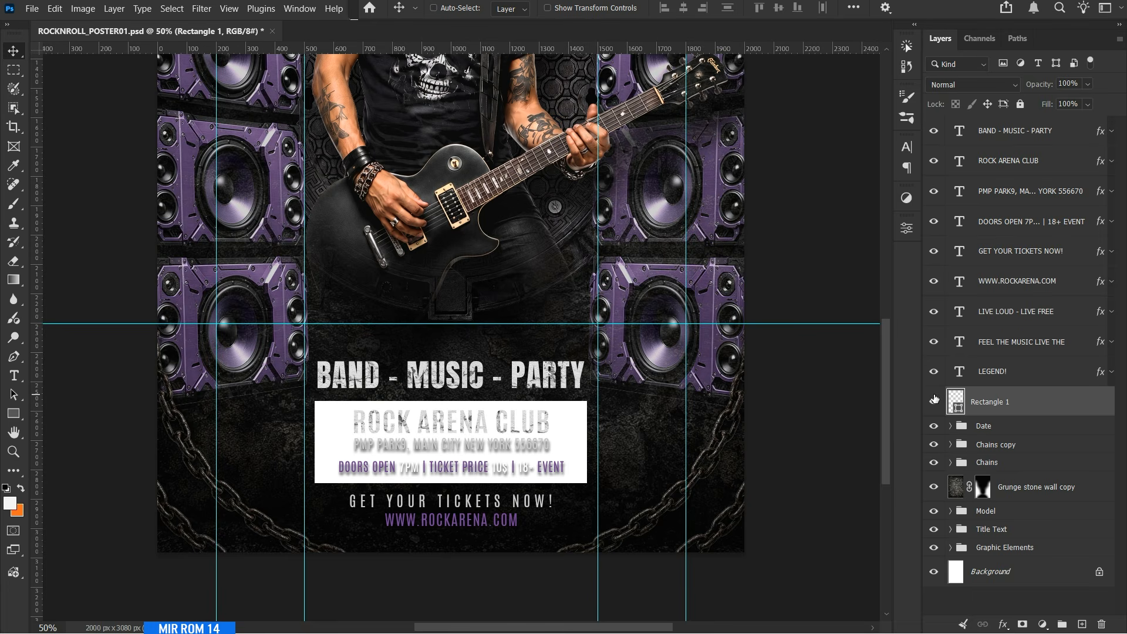
Set the rectangle's fill to 0% and add an inside Stroke of 9 px.
drag(1088, 104, 1021, 130)
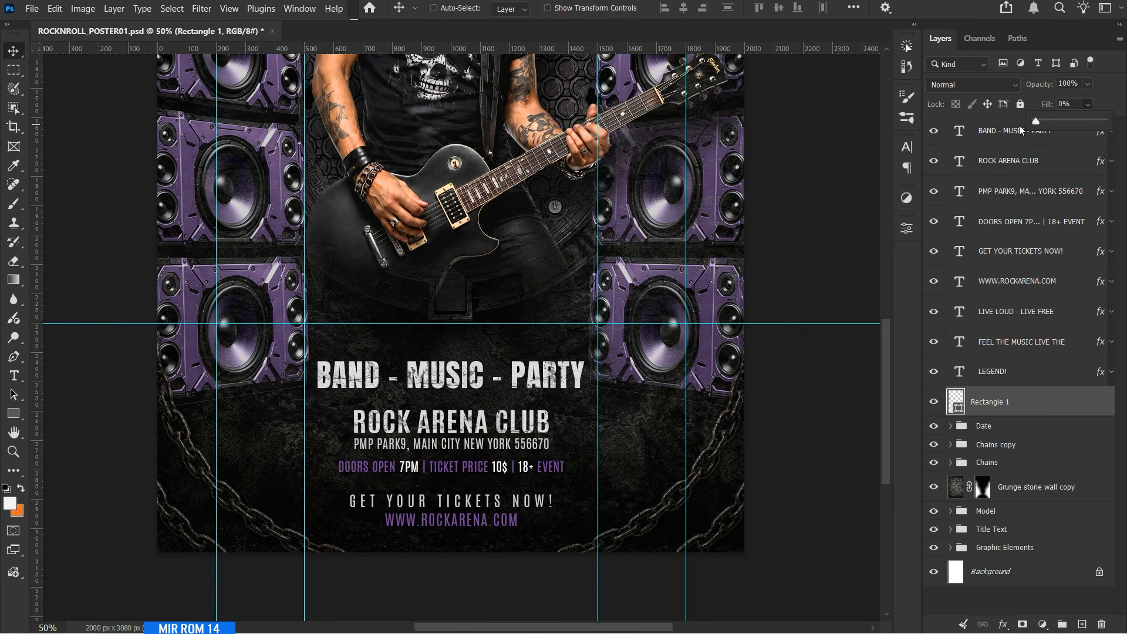
click(1003, 624)
click(1026, 519)
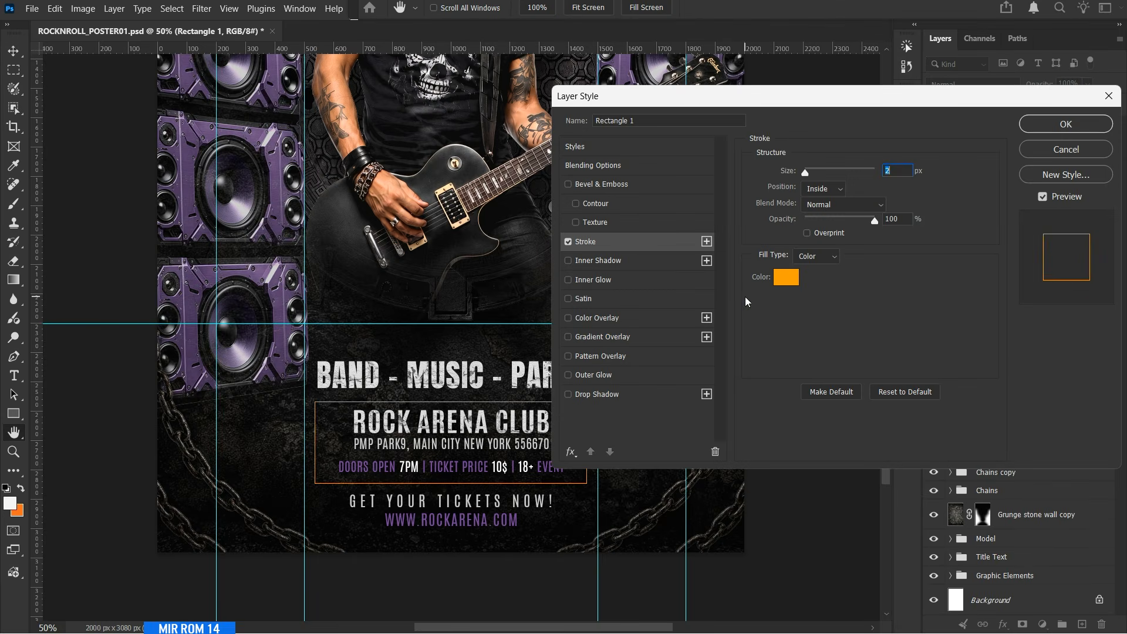
text(9)
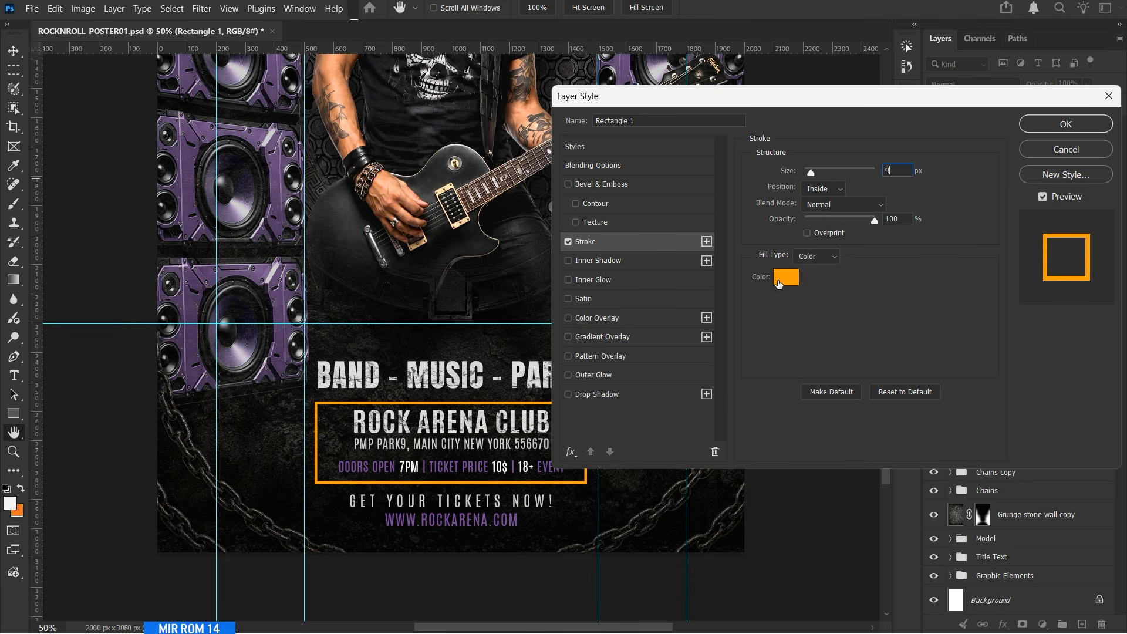
Color the rectangle's stroke #745588 and nudge the frame up slightly.
click(778, 283)
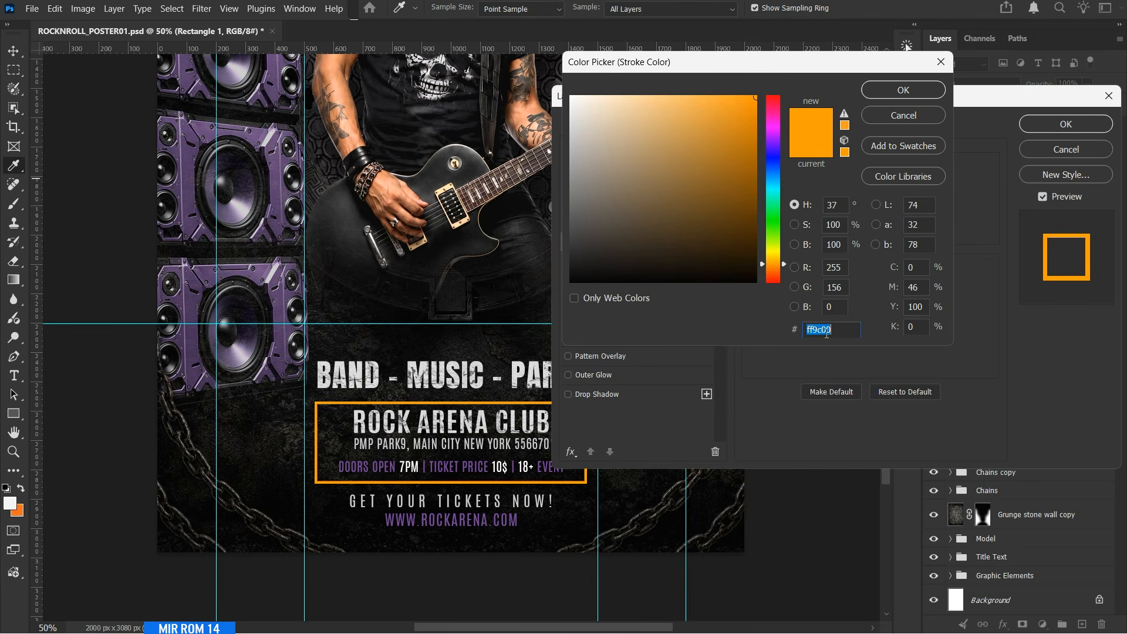
text(74)
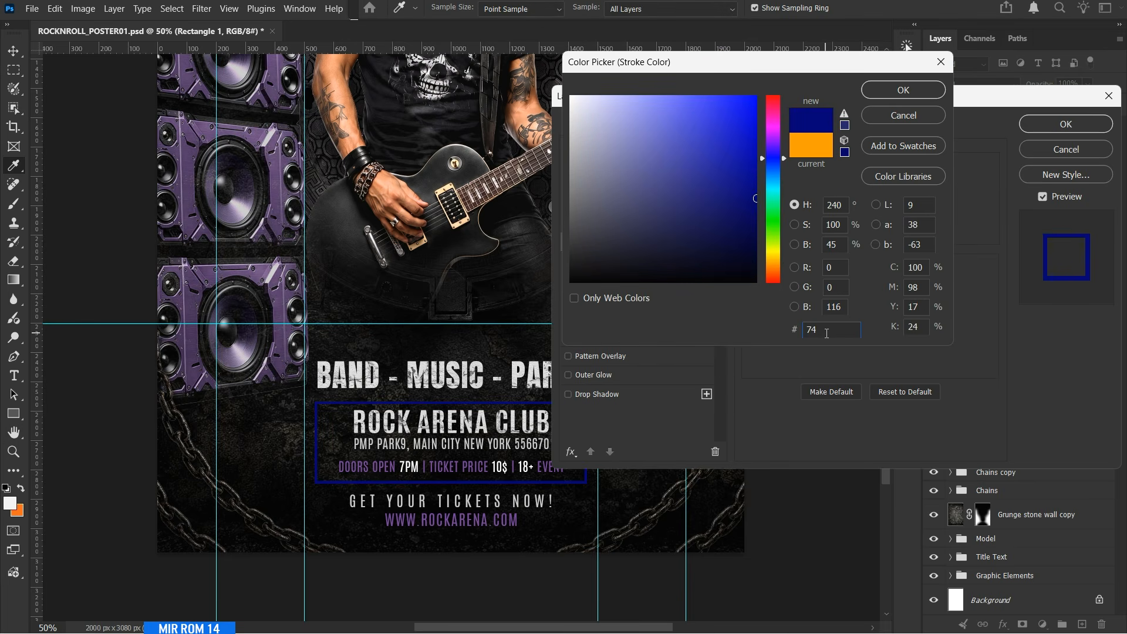
text(5588)
click(911, 92)
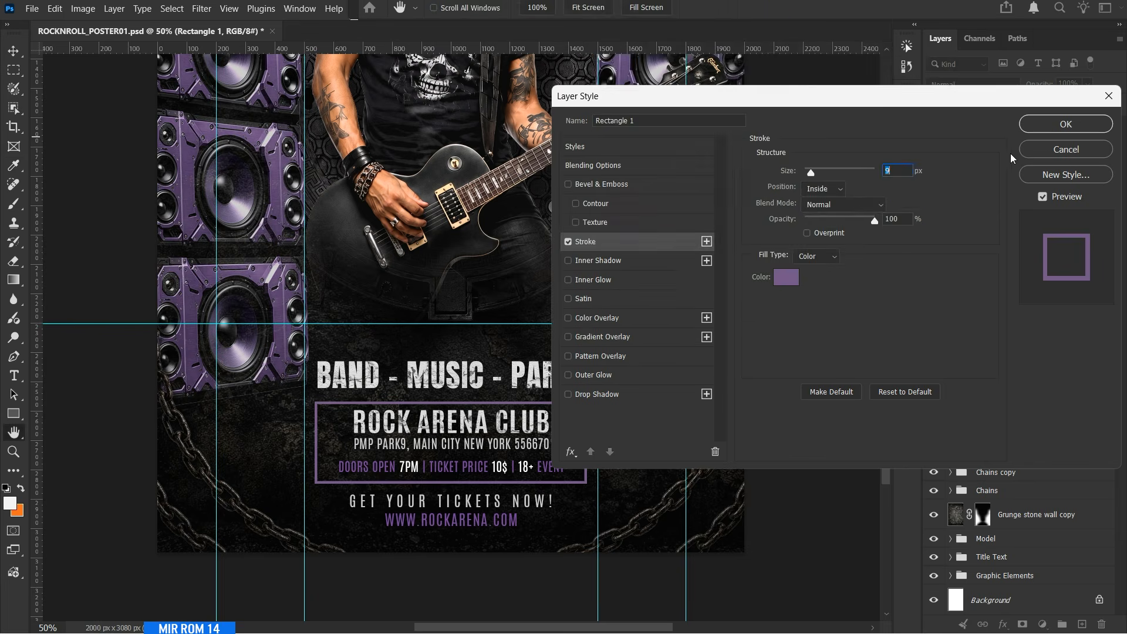
click(1066, 124)
key(Up)
key(Up)
key(Up)
key(Up)
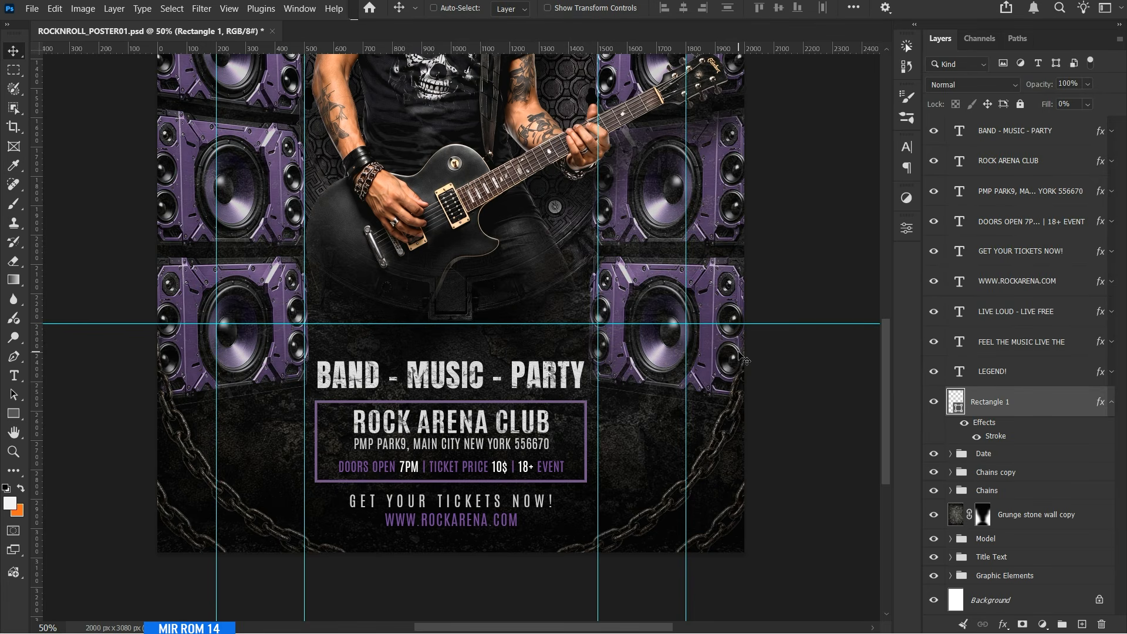
click(1110, 404)
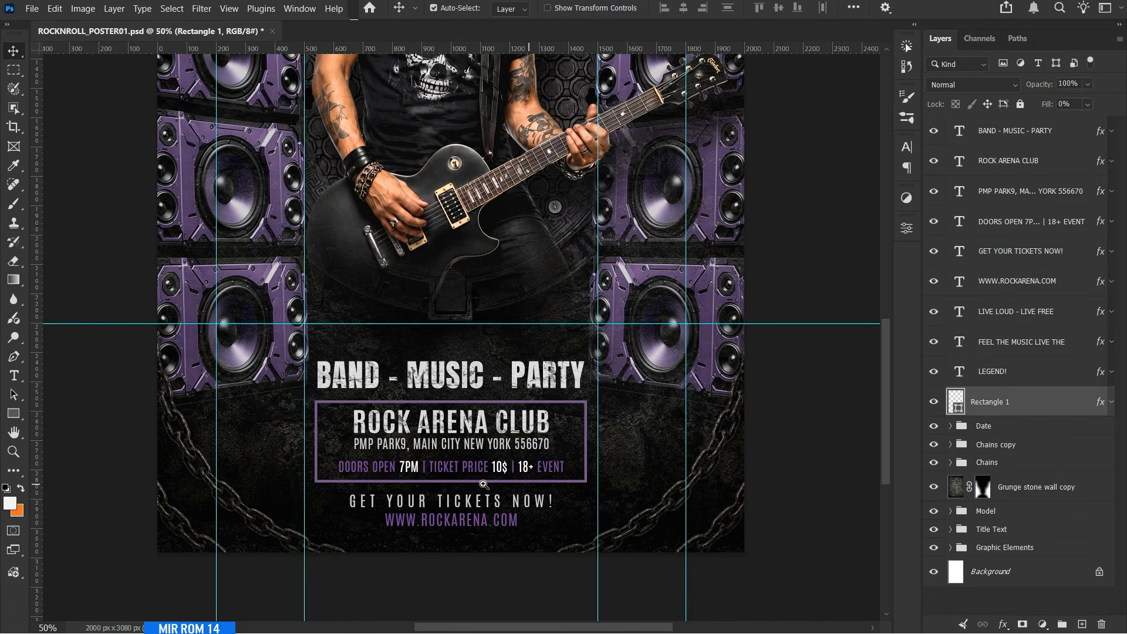
Duplicate the purple frame, rasterize the copy, and move it down so its upper edge runs above the DOORS OPEN line.
ctrl+click(483, 484)
key(ctrl+j)
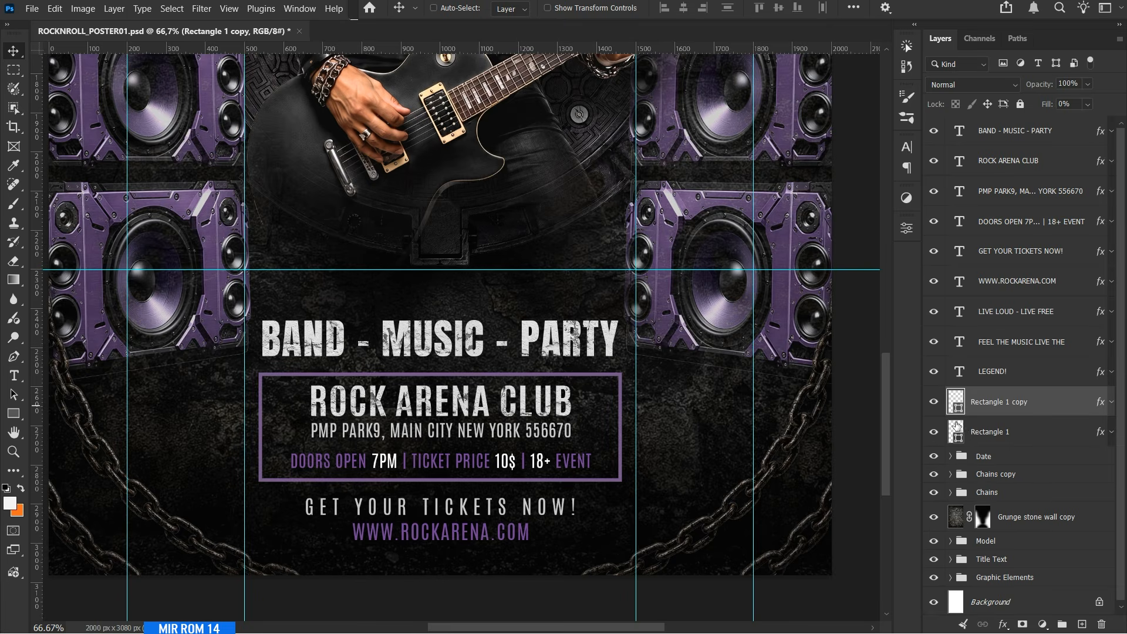
right_click(1009, 406)
click(963, 505)
click(1110, 404)
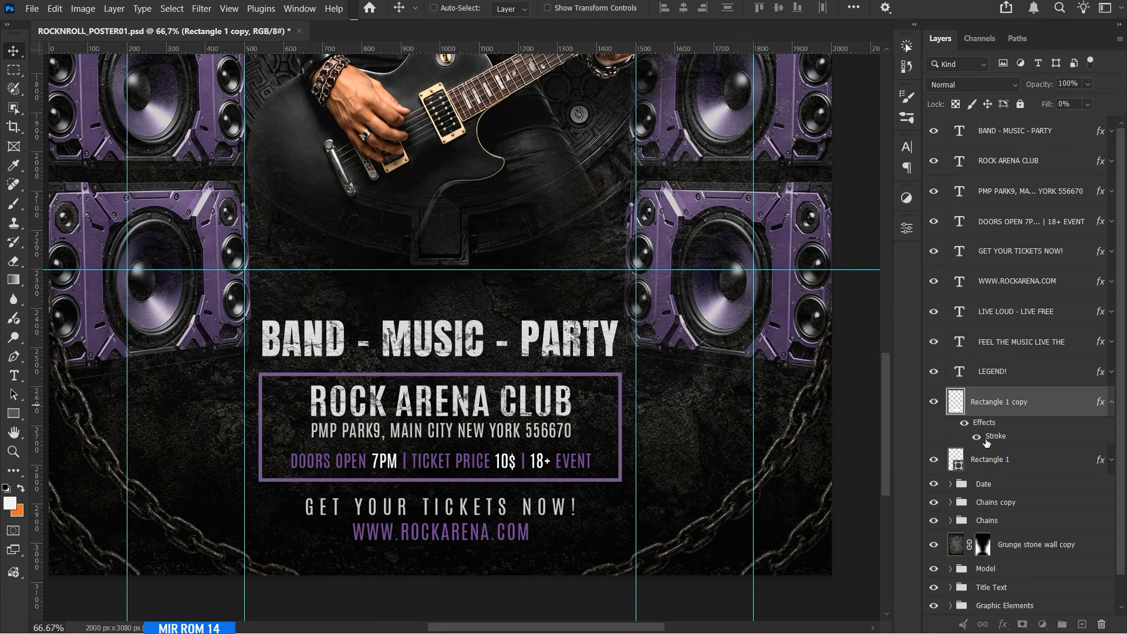
double_click(1010, 433)
click(1035, 127)
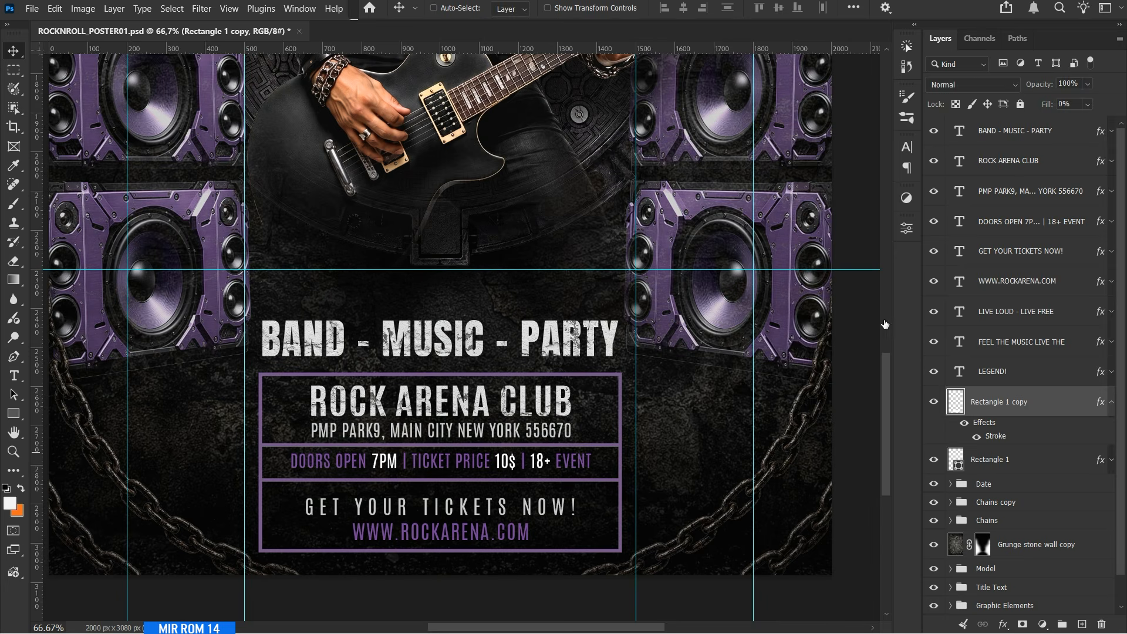
Thin the stroke of the lowered frame copy and rasterize its layer style.
double_click(996, 435)
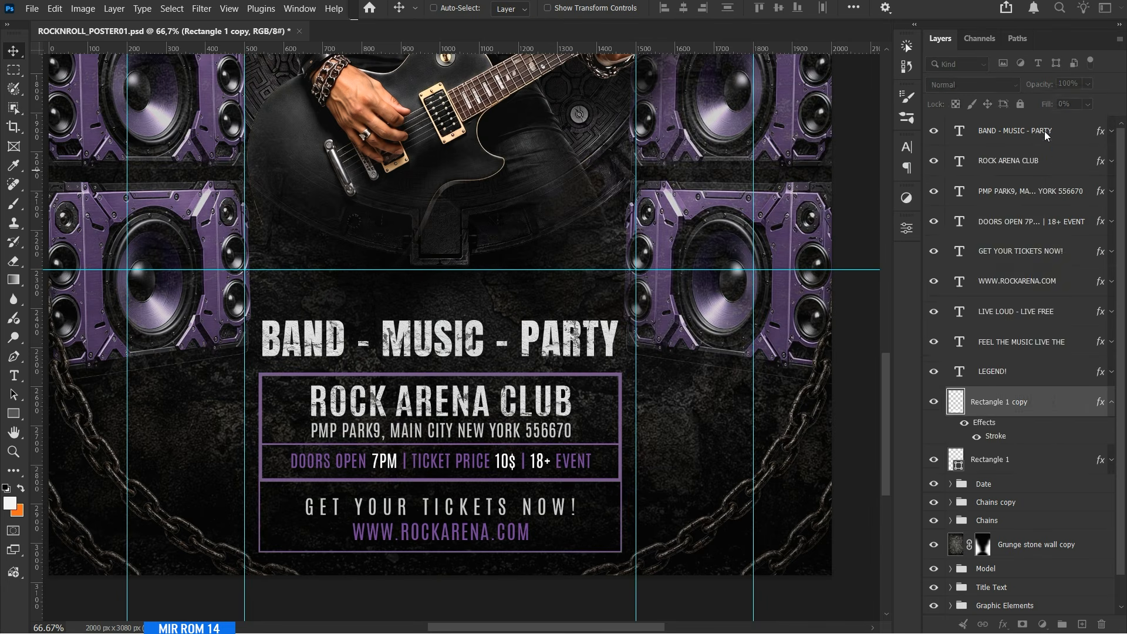
right_click(1068, 403)
click(989, 570)
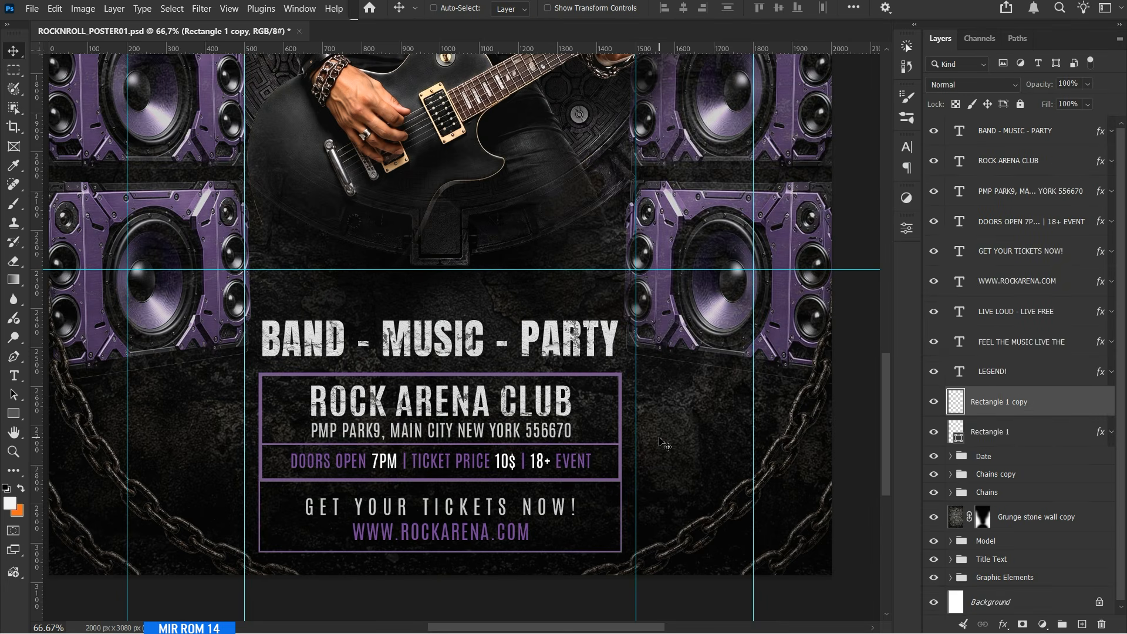
Mask the frame copy with a rectangular selection so only its edge above the DOORS OPEN line remains as a divider.
scroll(511, 473, down, 1)
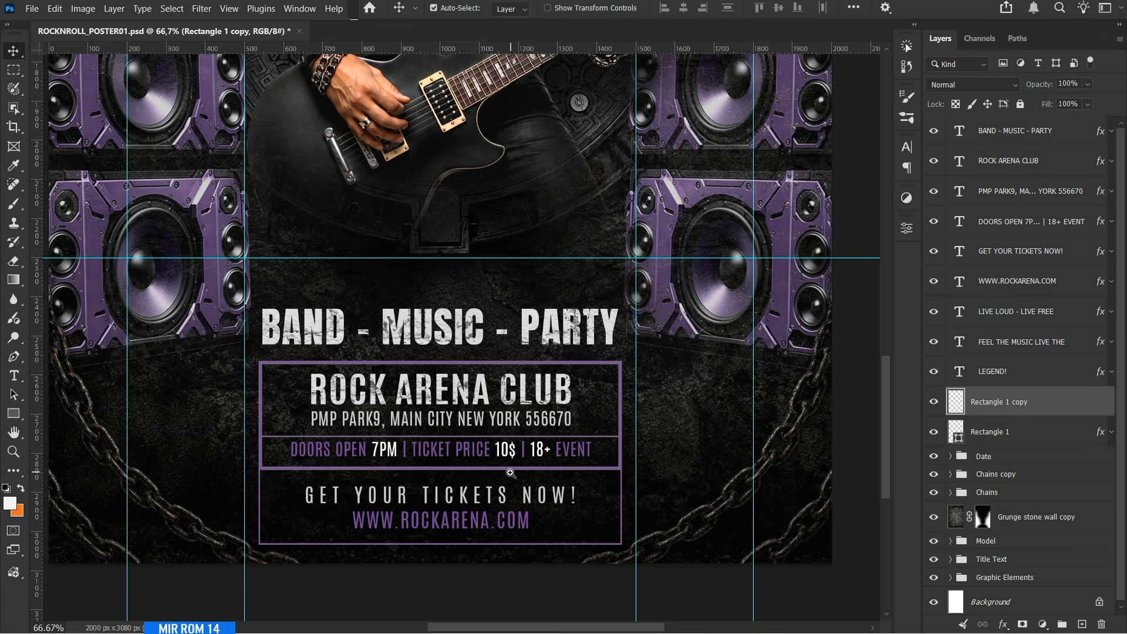
click(20, 71)
drag(288, 432, 594, 450)
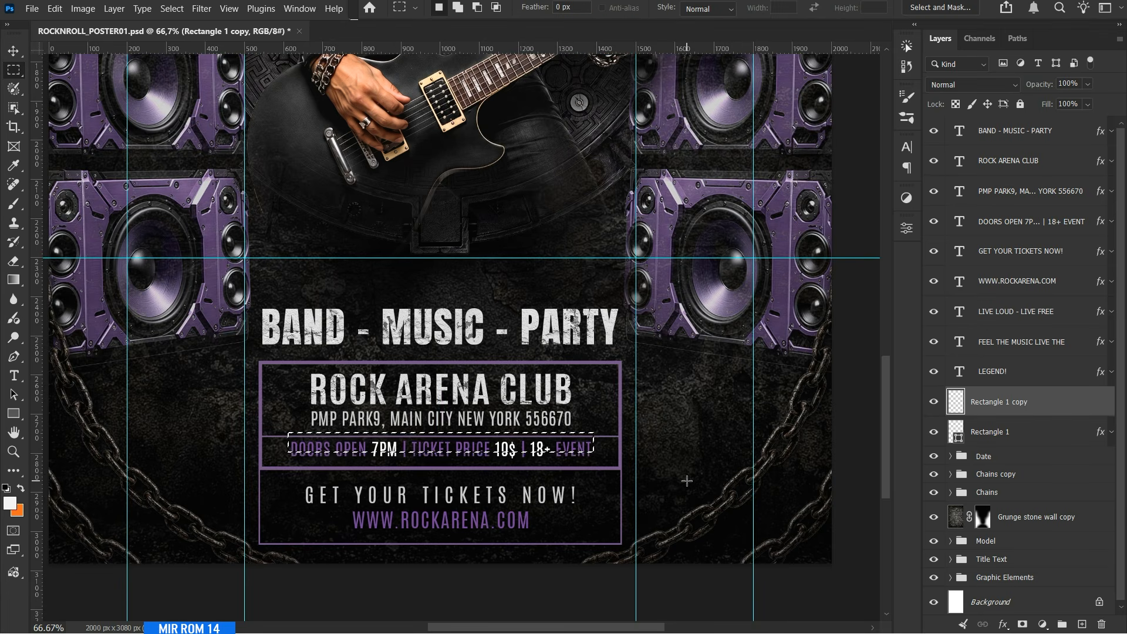
click(1024, 626)
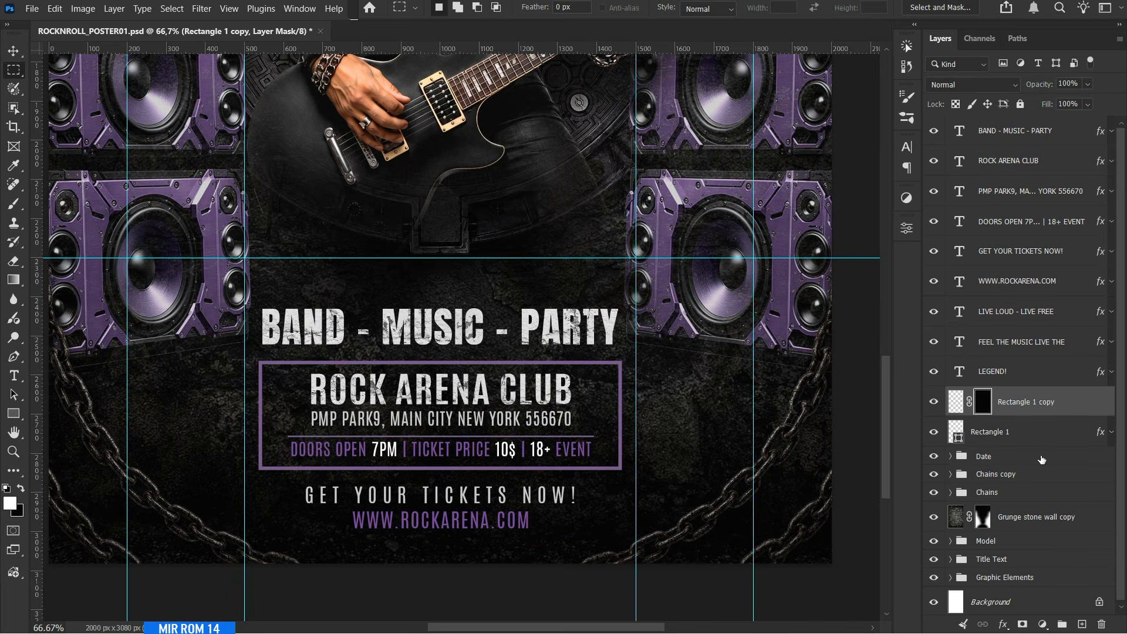
Fill the mask with black at both ends of the divider to match the DOORS OPEN line's width, and nudge it up.
key(v)
ctrl+click(275, 456)
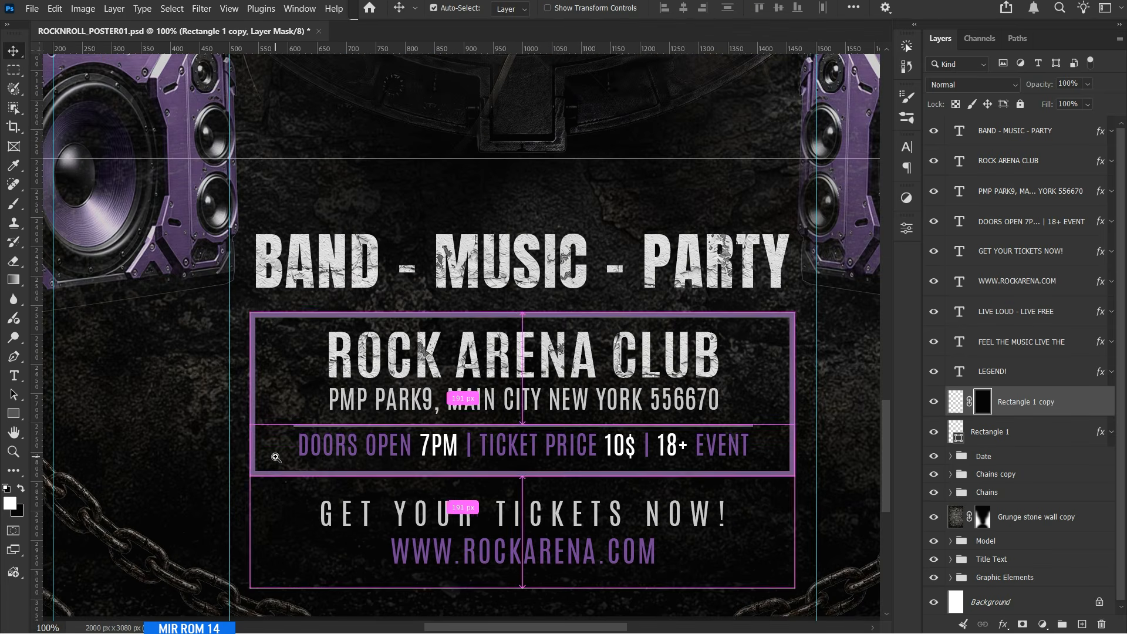
key(m)
drag(236, 347, 298, 498)
key(x)
key(alt+Delete)
drag(758, 350, 795, 472)
key(ctrl+d)
key(v)
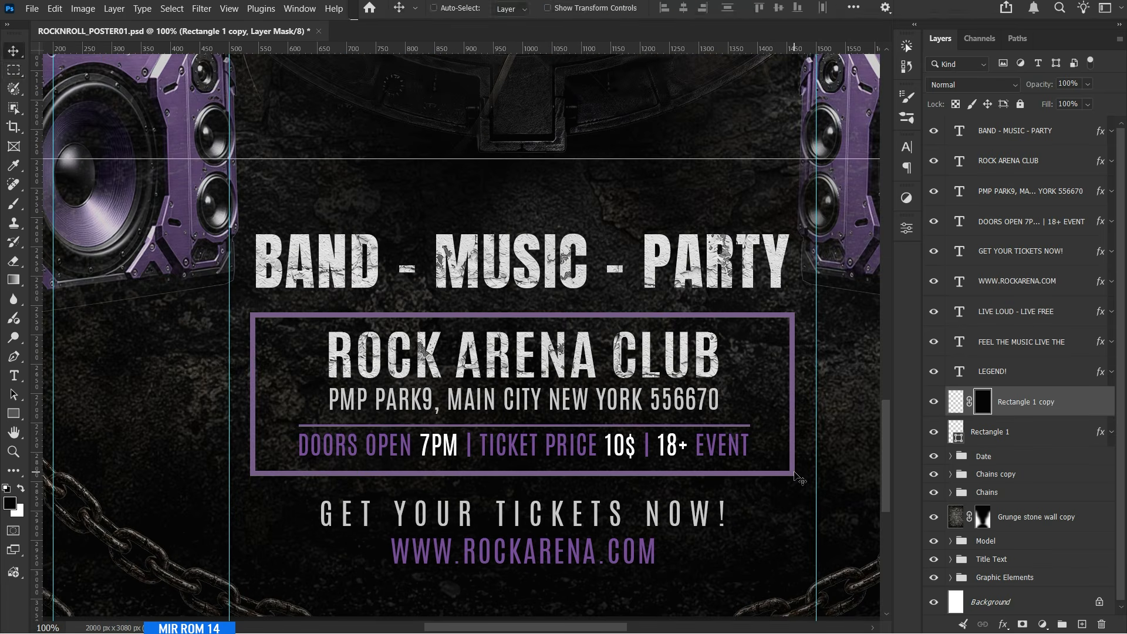
key(Up)
Add a new layer above the Date group and stamp one wide white dry-brush stroke above BAND - MUSIC - PARTY.
key(ctrl+0)
scroll(768, 488, down, 1)
click(1021, 457)
click(1082, 624)
key(b)
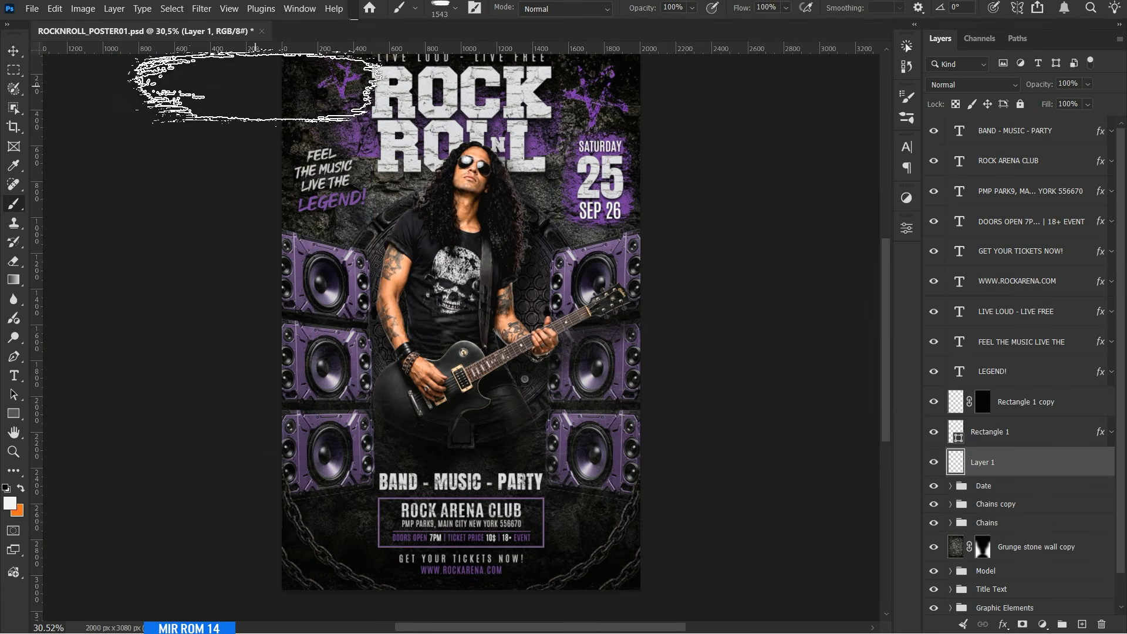
click(907, 97)
click(792, 173)
click(907, 97)
click(461, 442)
key(v)
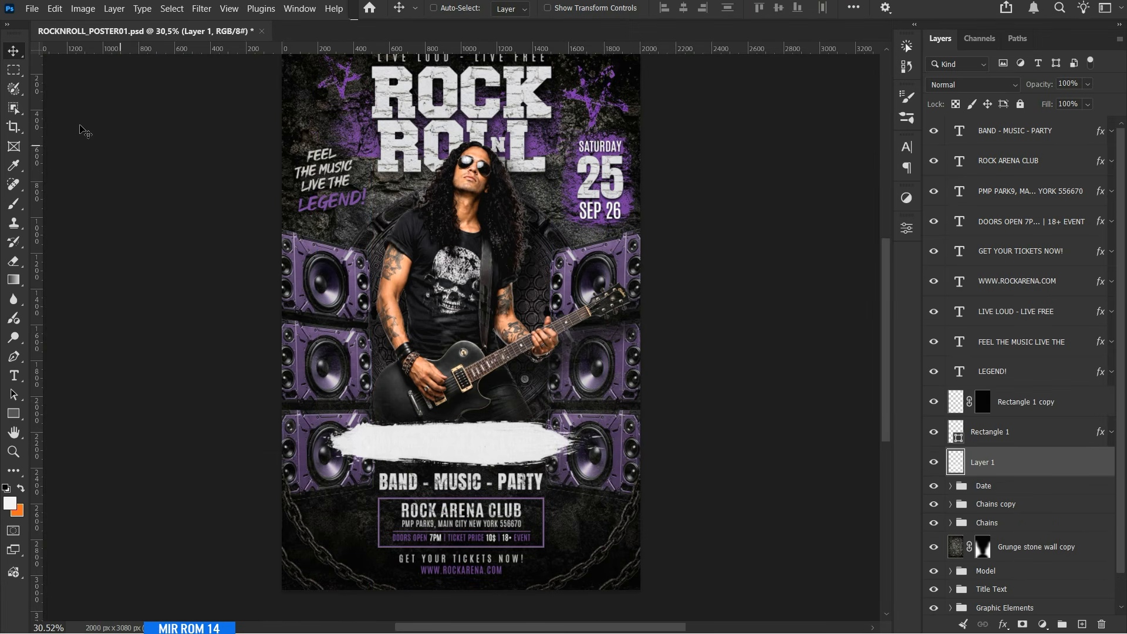
Mask off the upper and lower edges of the white brush stroke to leave a straight bar with ragged ends.
key(m)
mouse_move(293, 315)
mouse_down()
mouse_move(604, 399)
mouse_move(601, 426)
mouse_up()
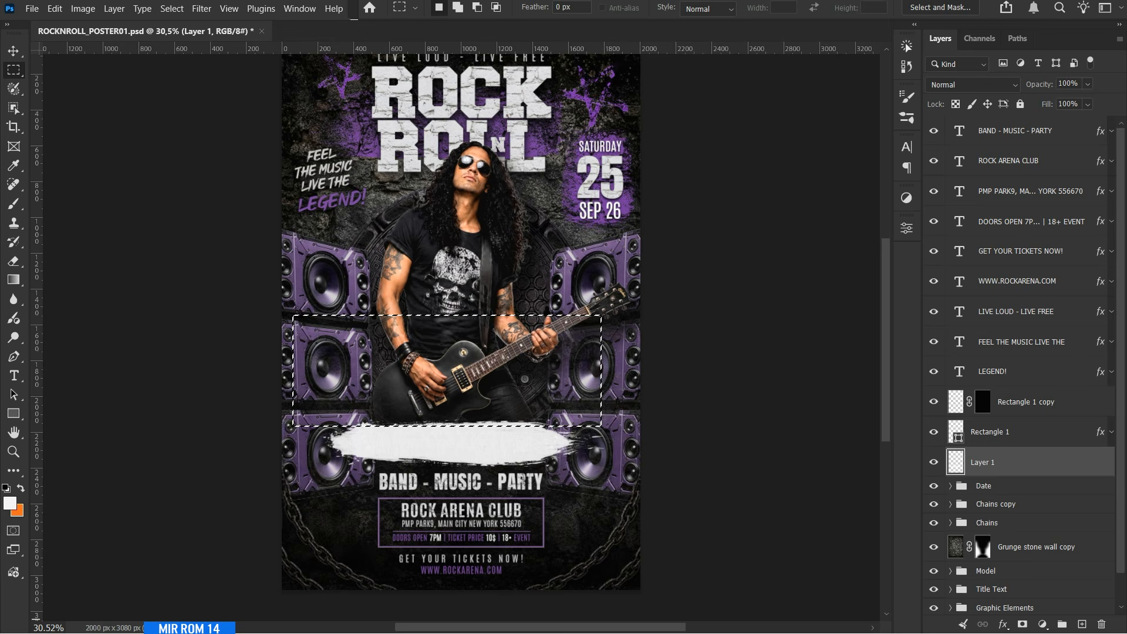
click(1022, 624)
key(ctrl+i)
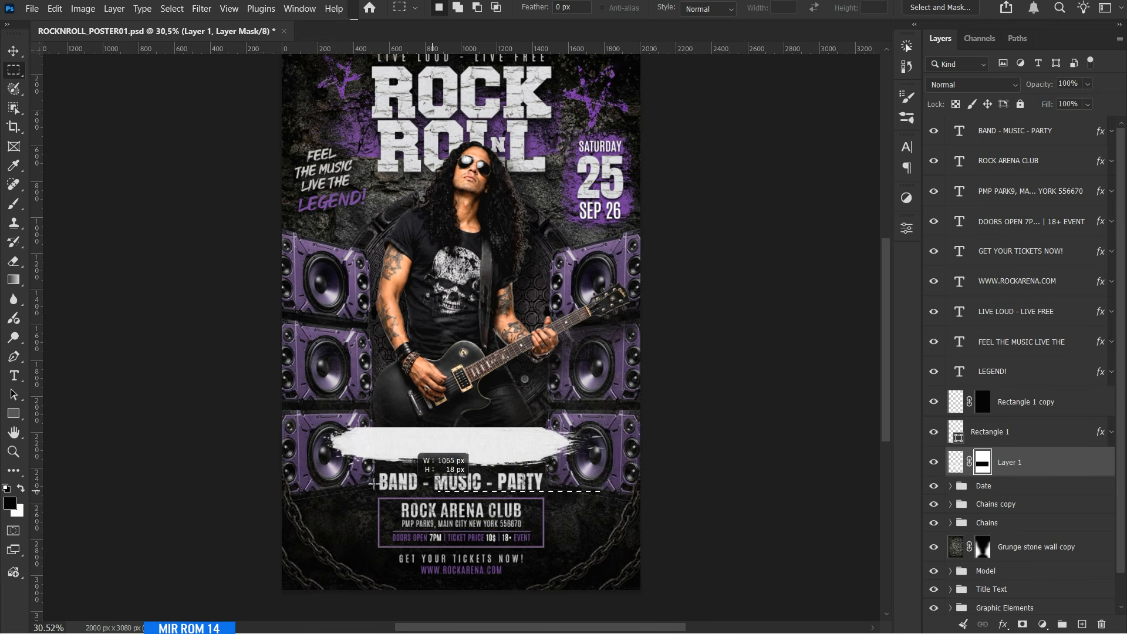
drag(281, 456, 603, 490)
key(alt+BackSpace)
key(ctrl+d)
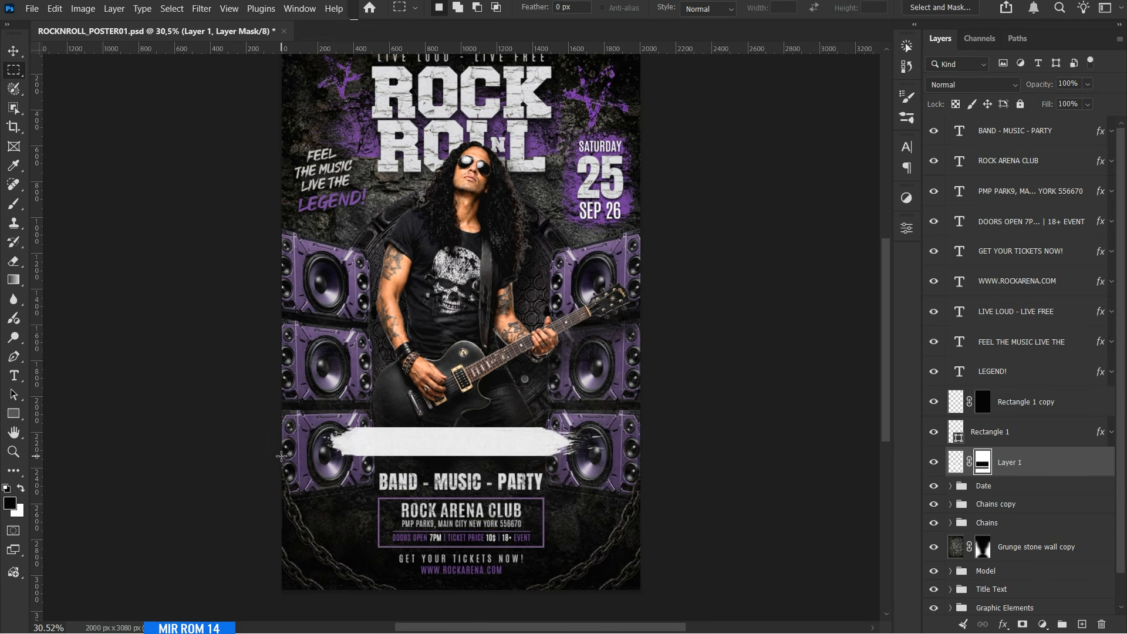
Center the white brush bar above BAND - MUSIC - PARTY and rename its layer Paint Brush.
key(v)
drag(498, 445, 511, 448)
double_click(1011, 464)
text(Paint)
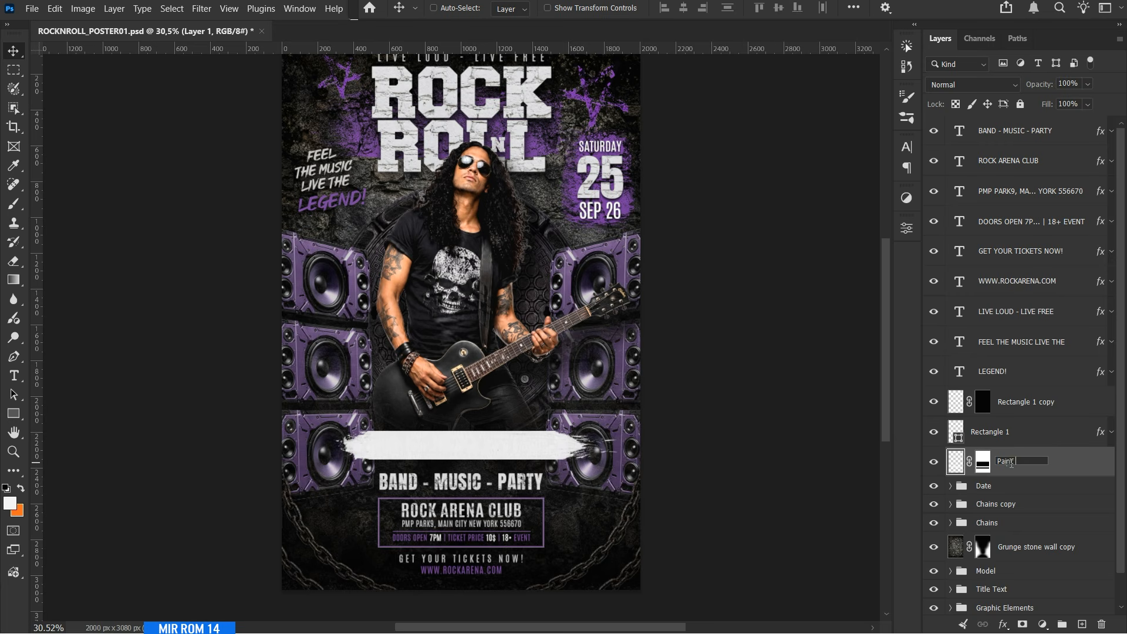
text( Brush)
key(Return)
Copy the layer style from the purple Paint Brush layer inside the Date group, and collapse the group.
scroll(1054, 436, down, 1)
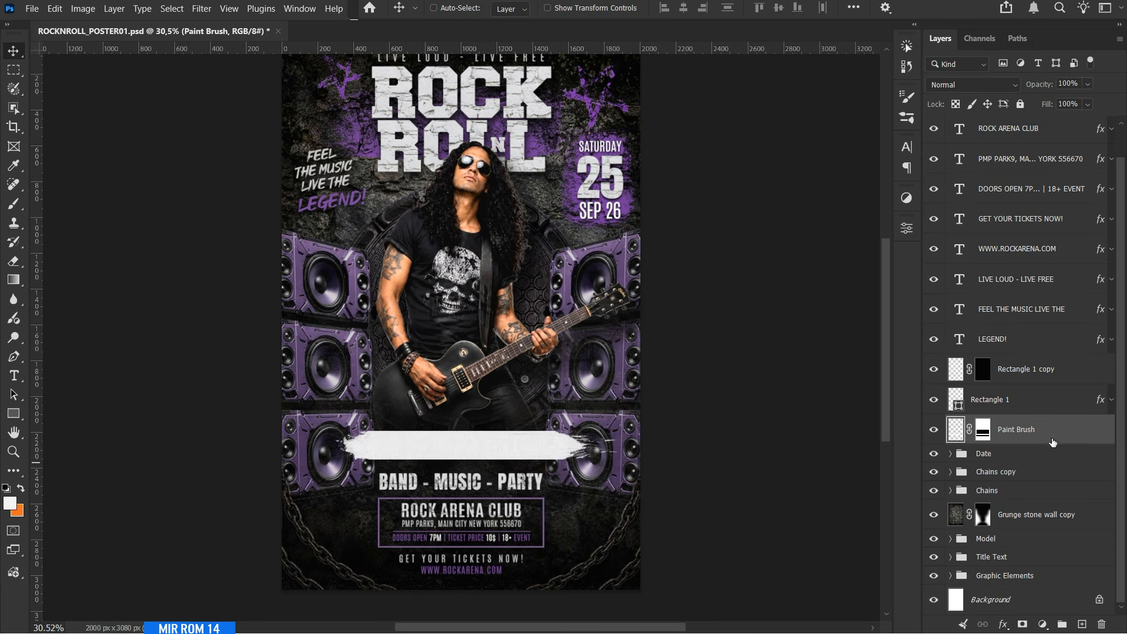
click(1028, 382)
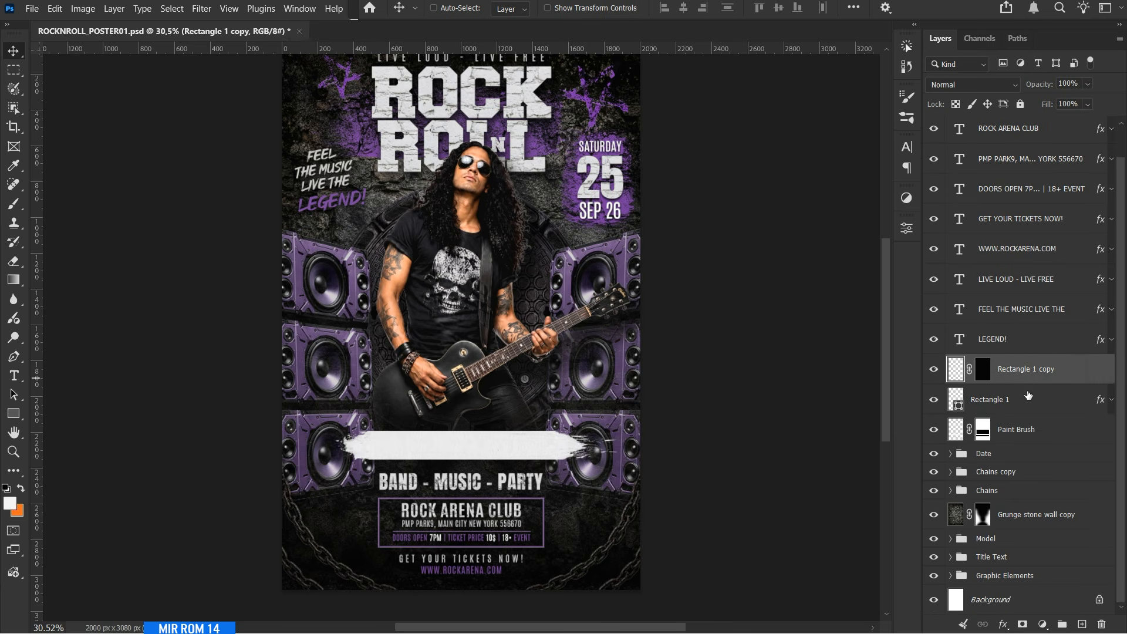
scroll(1024, 246, up, 1)
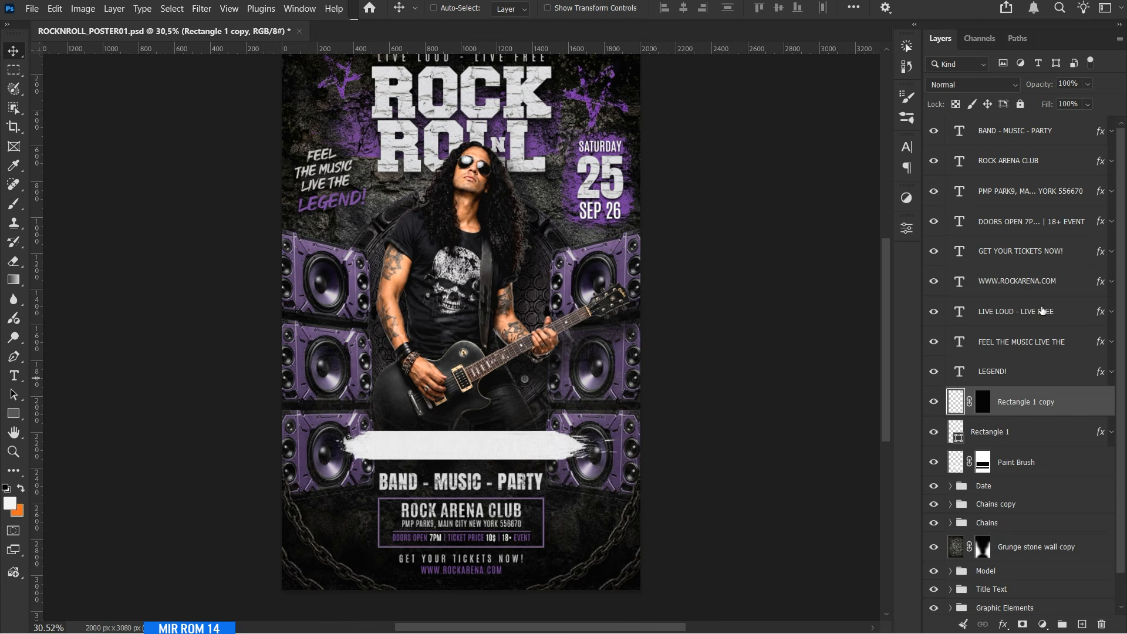
click(950, 486)
scroll(951, 492, down, 5)
click(934, 450)
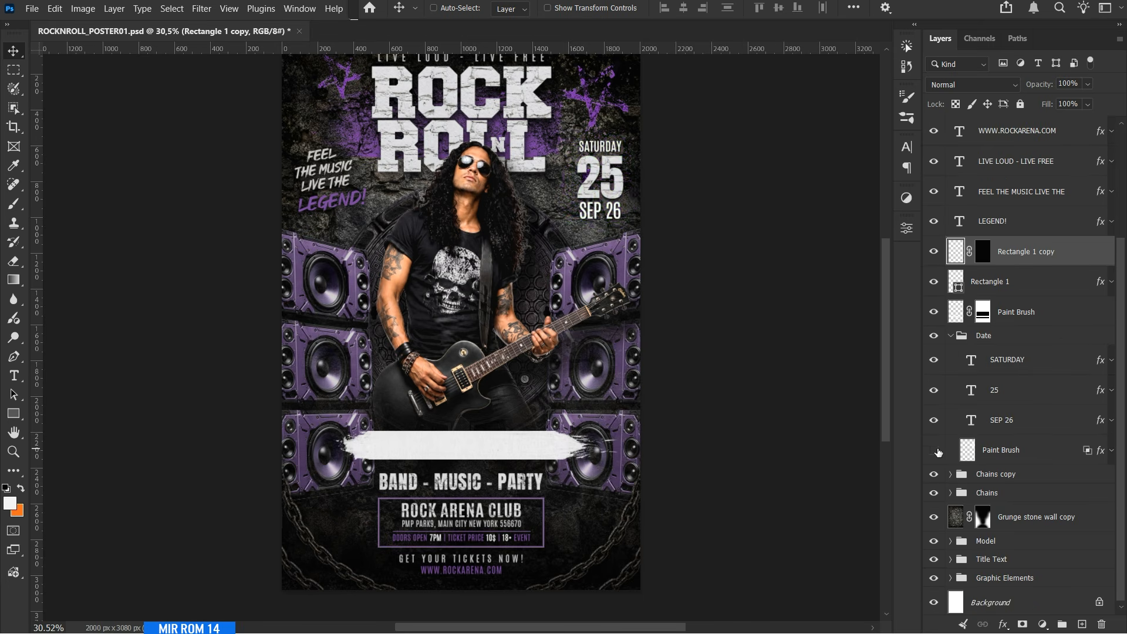
click(934, 450)
click(934, 335)
click(934, 336)
click(1052, 451)
right_click(1051, 450)
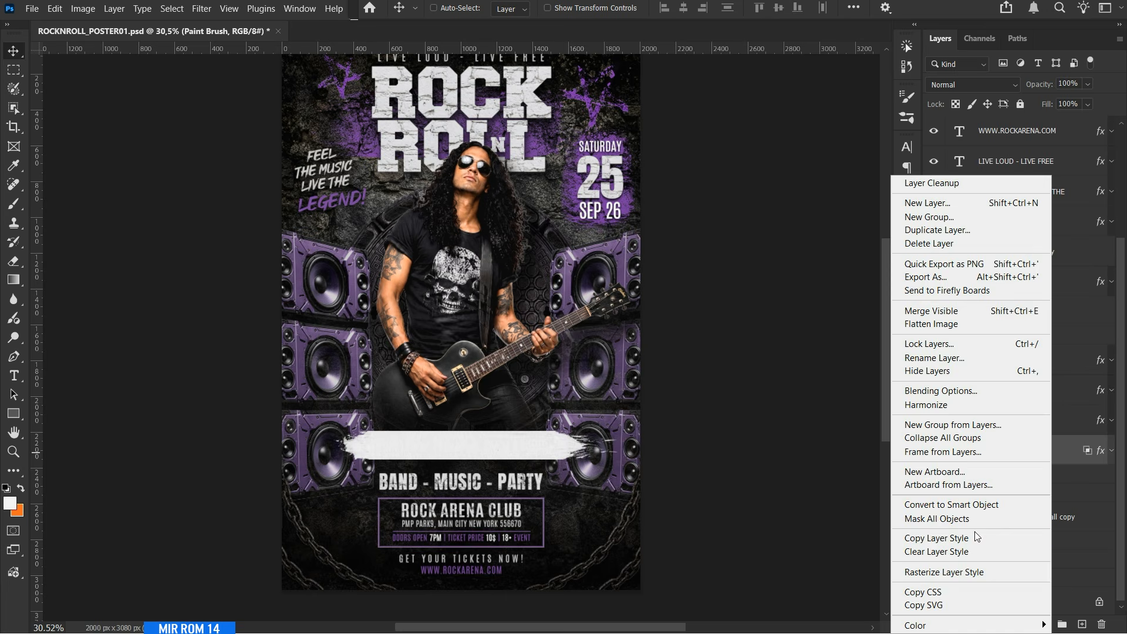
click(980, 537)
click(950, 335)
click(1015, 454)
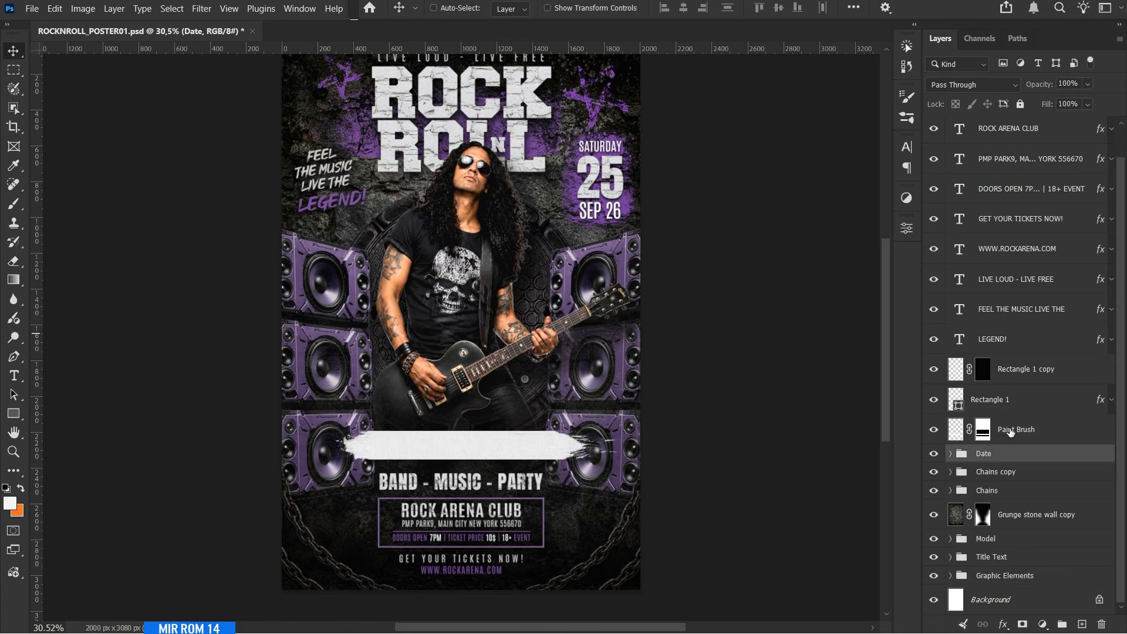
Apply the layer mask of the banner's Paint Brush layer permanently.
click(959, 374)
click(933, 369)
click(934, 368)
click(934, 429)
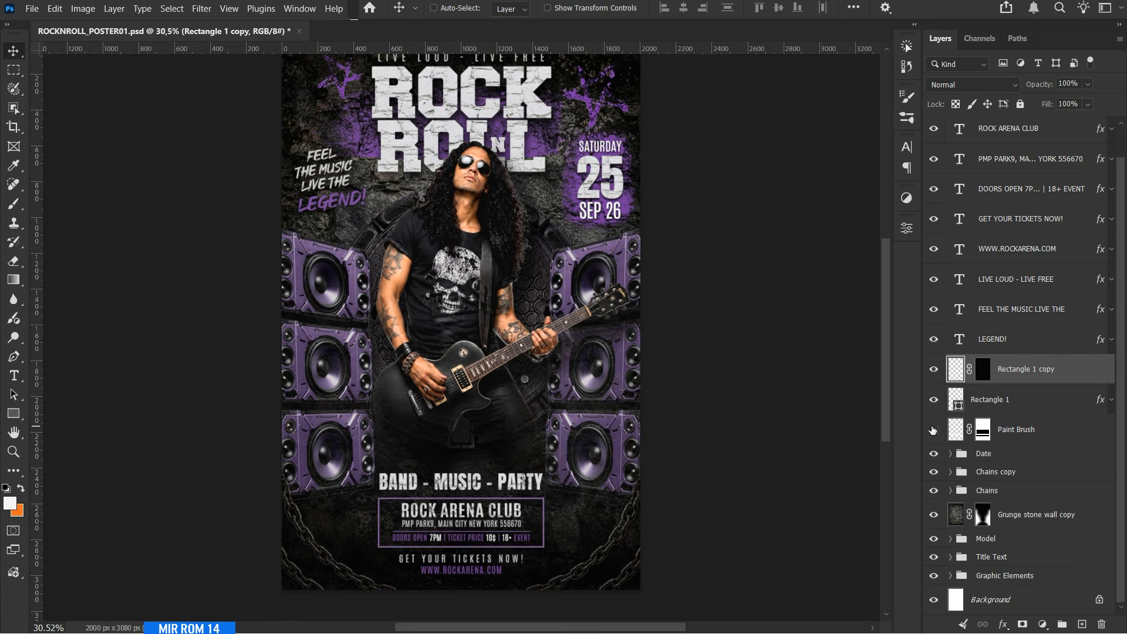
click(933, 429)
click(993, 433)
right_click(992, 432)
click(998, 450)
Paste the copied layer style onto the banner layer and adjust its dark Blend If limit for the underlying layer.
right_click(1054, 429)
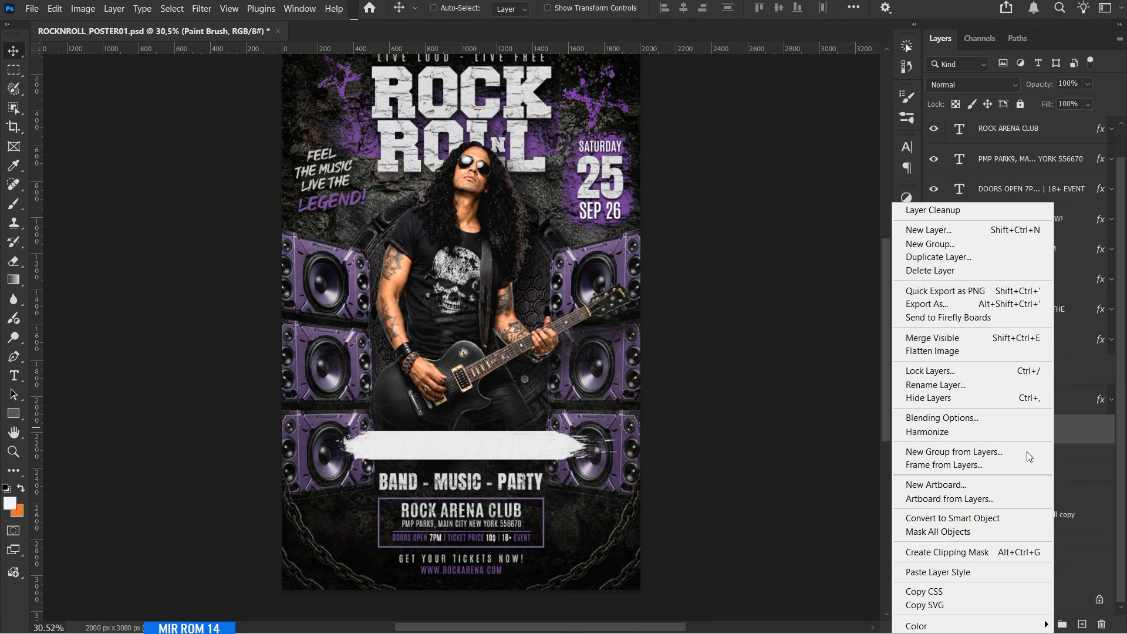
click(982, 572)
double_click(984, 451)
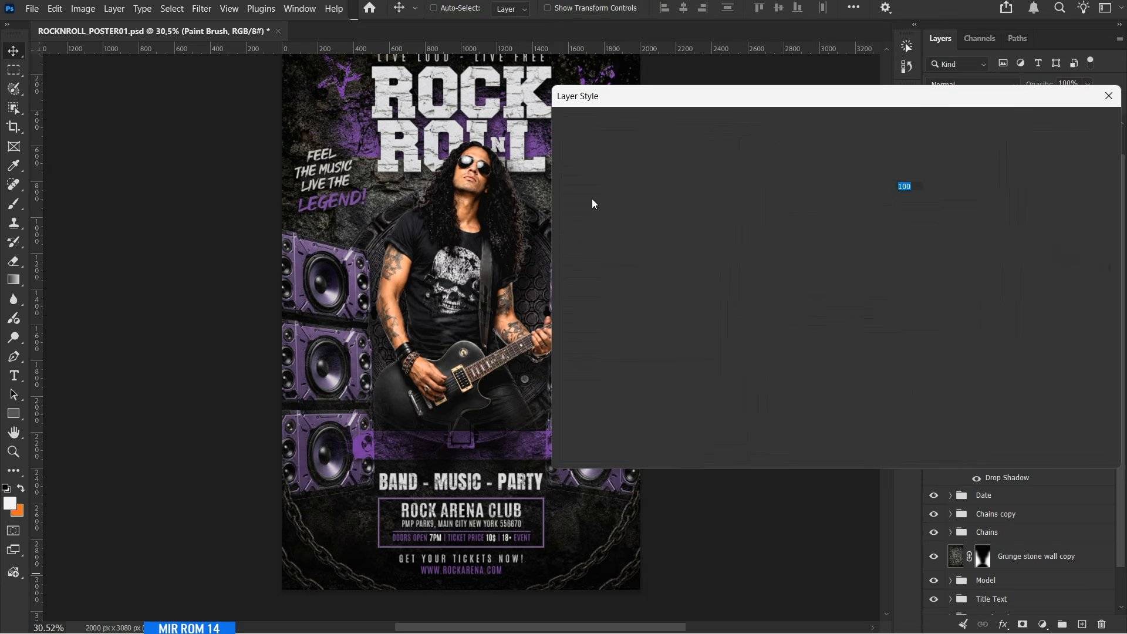
alt+drag(754, 405, 762, 406)
click(1050, 128)
click(1112, 429)
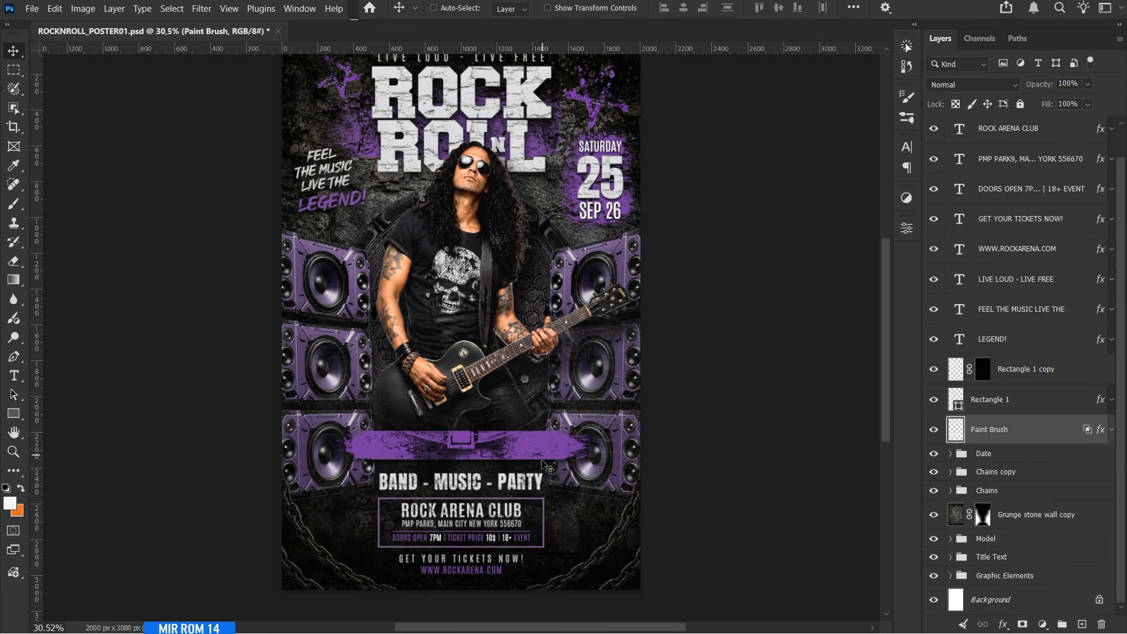
Add a black LIVE PERFORMANCE text line in Antonio Bold on the purple brush banner.
scroll(496, 455, up, 3)
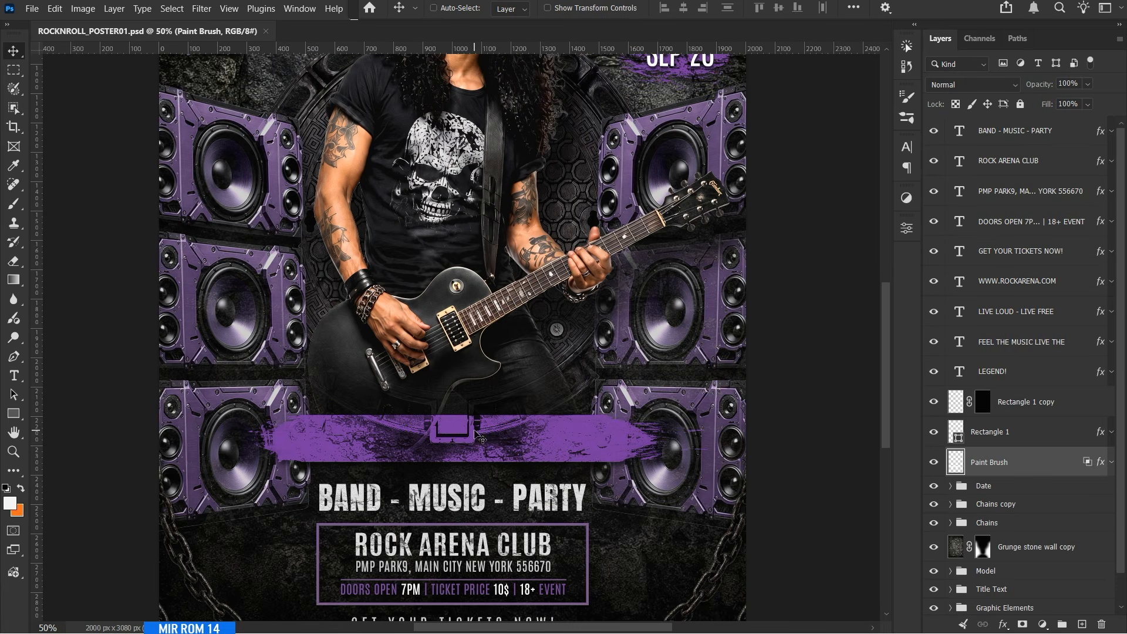
key(t)
click(416, 447)
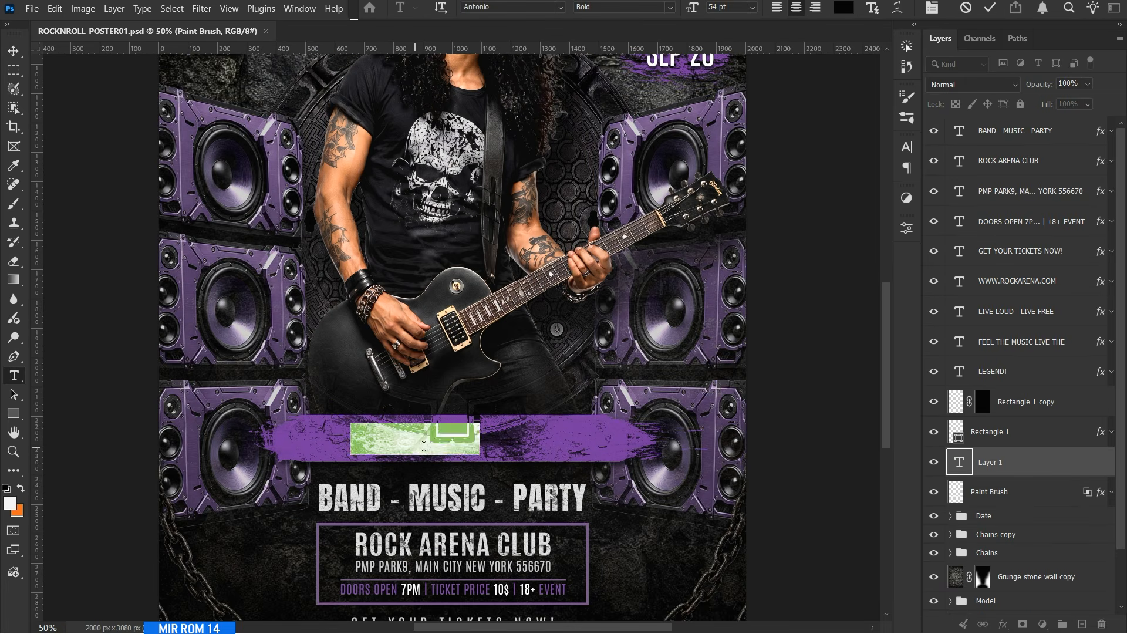
text(LIVE PERFORMANCE)
click(13, 52)
drag(449, 438, 479, 440)
click(907, 147)
click(870, 141)
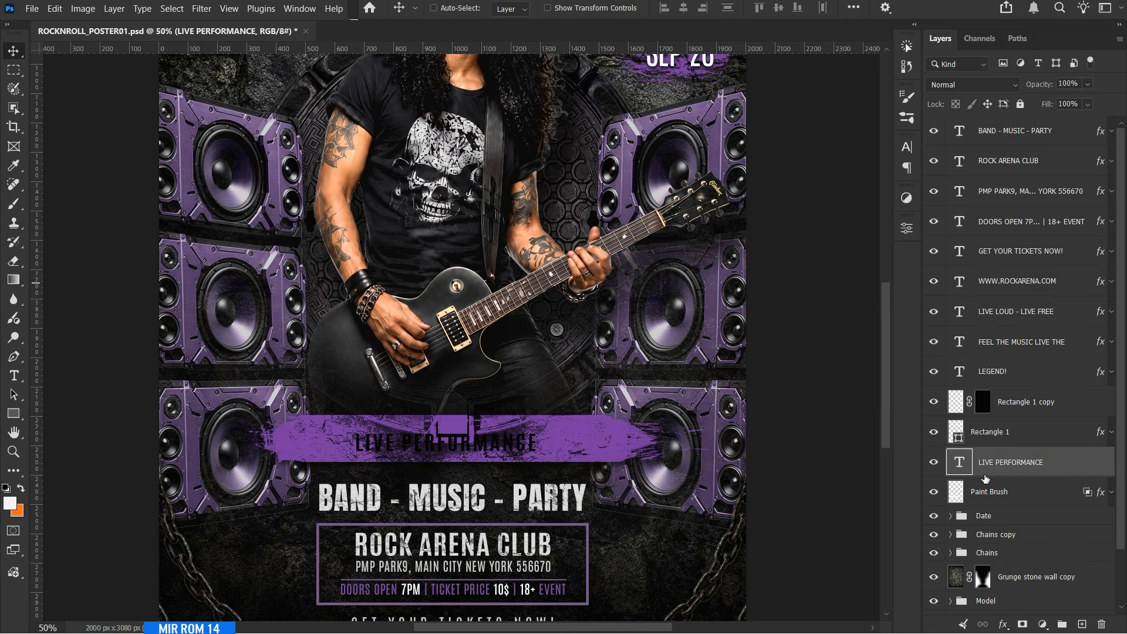
Center the LIVE PERFORMANCE text horizontally on the poster and align it vertically with the brush banner.
scroll(1007, 517, down, 3)
ctrl+click(1007, 599)
click(684, 8)
click(1011, 400)
ctrl+click(1010, 429)
click(778, 7)
Set the banner's dark Blend If limit for the underlying layer to 0 / 5 and narrow the banner to the title's width.
double_click(1039, 429)
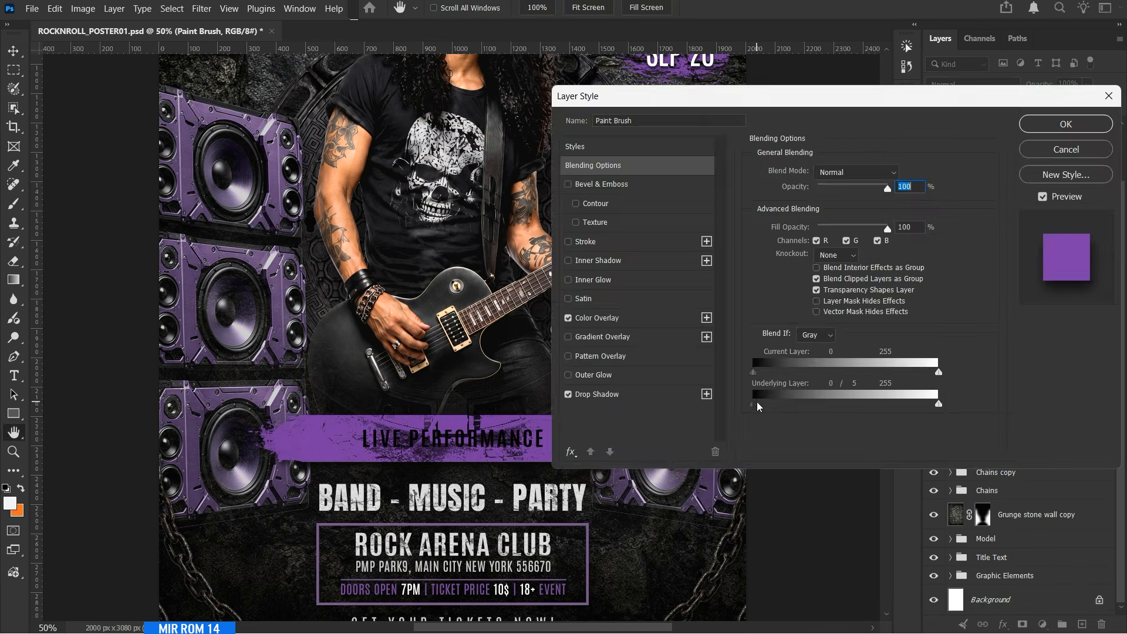
key(Return)
key(ctrl+t)
drag(670, 437, 625, 440)
key(Return)
Align the text and banner vertically, show the guides, and move both down to just above BAND - MUSIC - PARTY.
ctrl+click(1010, 400)
click(779, 8)
key(ctrl+semicolon)
drag(488, 441, 514, 460)
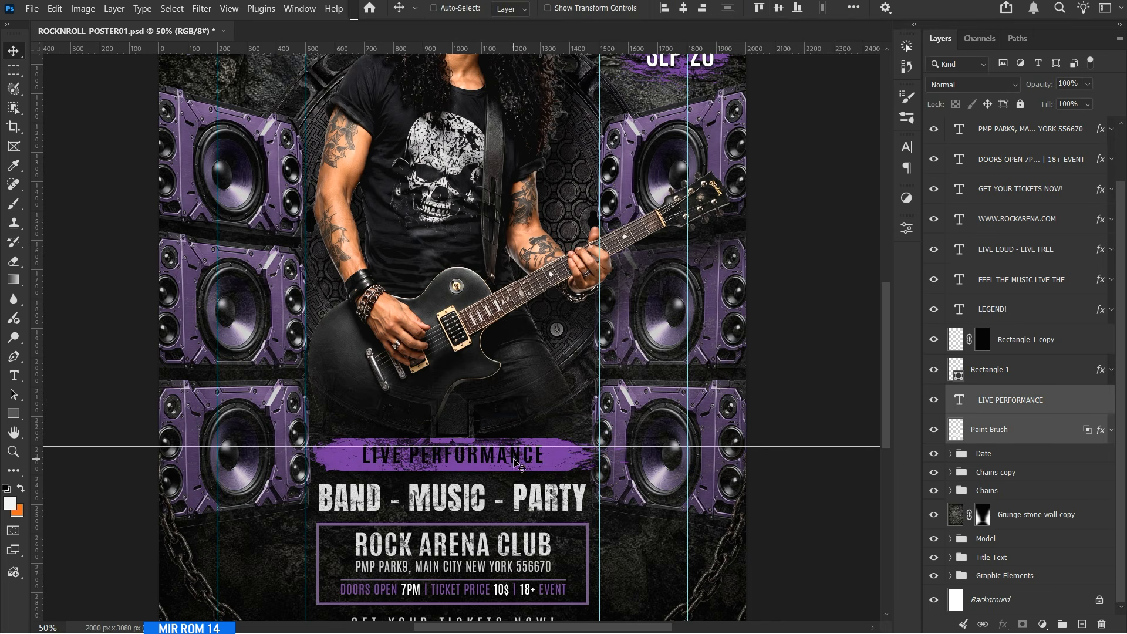
Group the LIVE PERFORMANCE text and its brush banner as Live Performance.
key(ctrl+g)
double_click(997, 435)
text(Live Performance)
key(Return)
Group all layers from BAND - MUSIC - PARTY down to the Date group as Texts.
click(985, 454)
shift+click(1010, 131)
key(ctrl+g)
double_click(986, 125)
text(Texts)
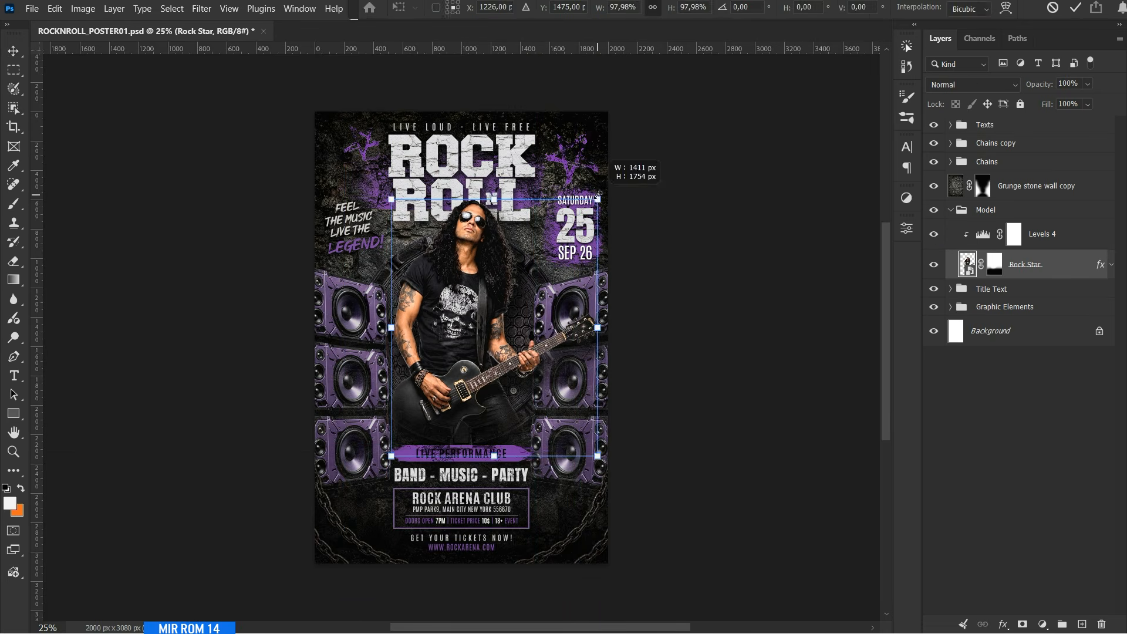
Group the two chain groups and the grunge stone wall copy as Graphic Elements1, with the Model group collapsed.
click(434, 8)
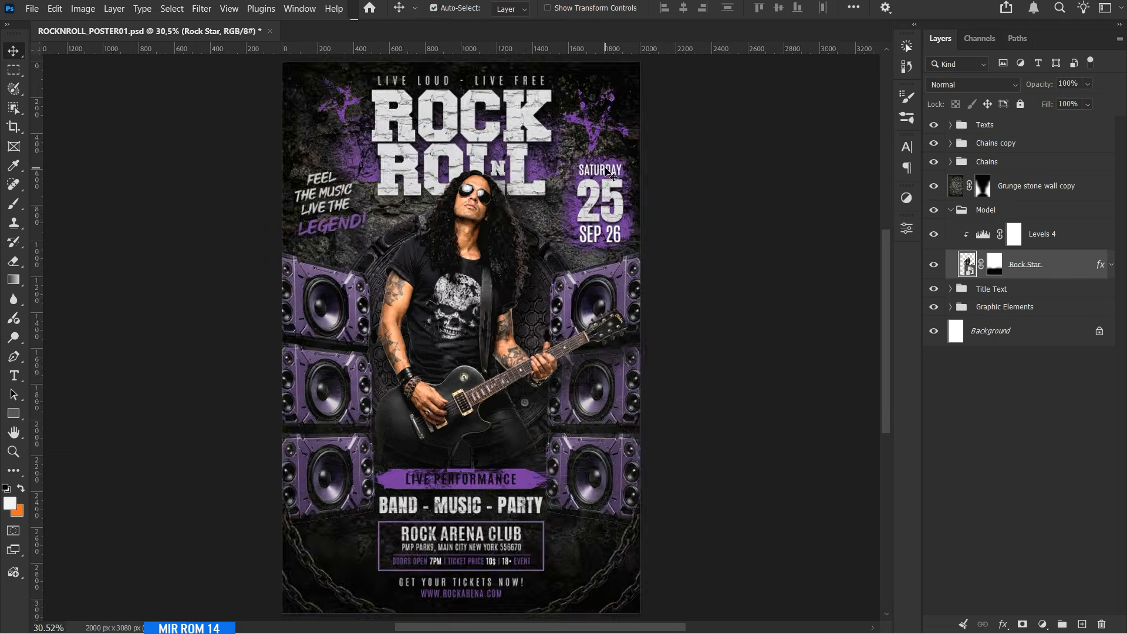
click(951, 210)
click(1025, 188)
shift+click(998, 143)
key(ctrl+g)
double_click(1005, 198)
double_click(986, 143)
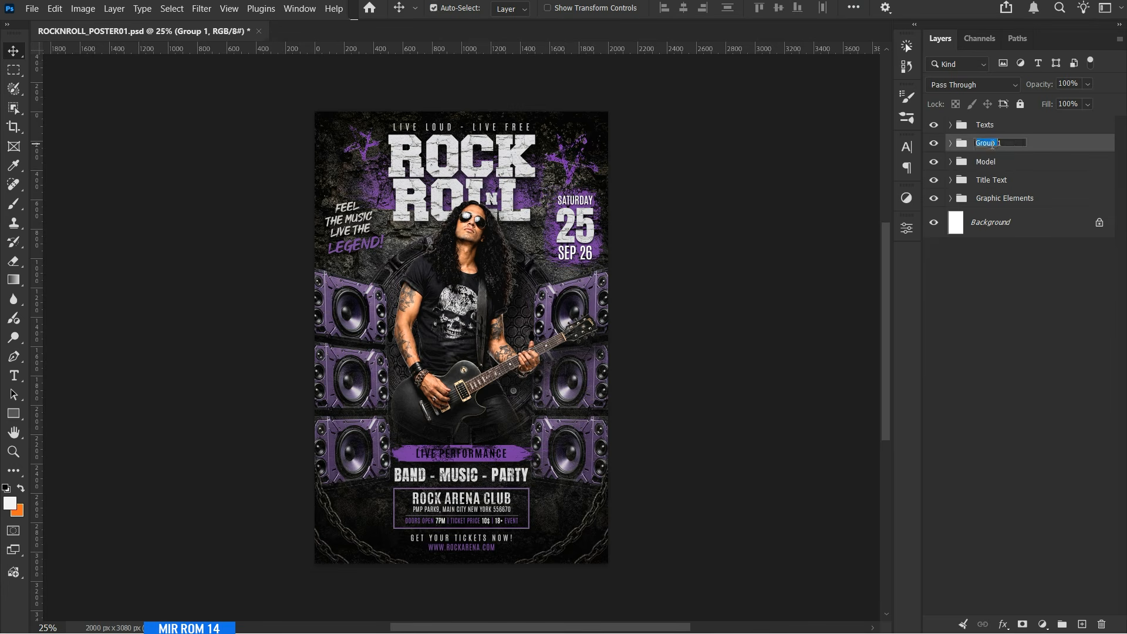
text(Graphic Elements1)
Add a Color and vibrance adjustment above the Texts group with temperature -5, tint +24 and vibrance +12.
click(992, 125)
scroll(608, 251, up, 1)
click(1043, 624)
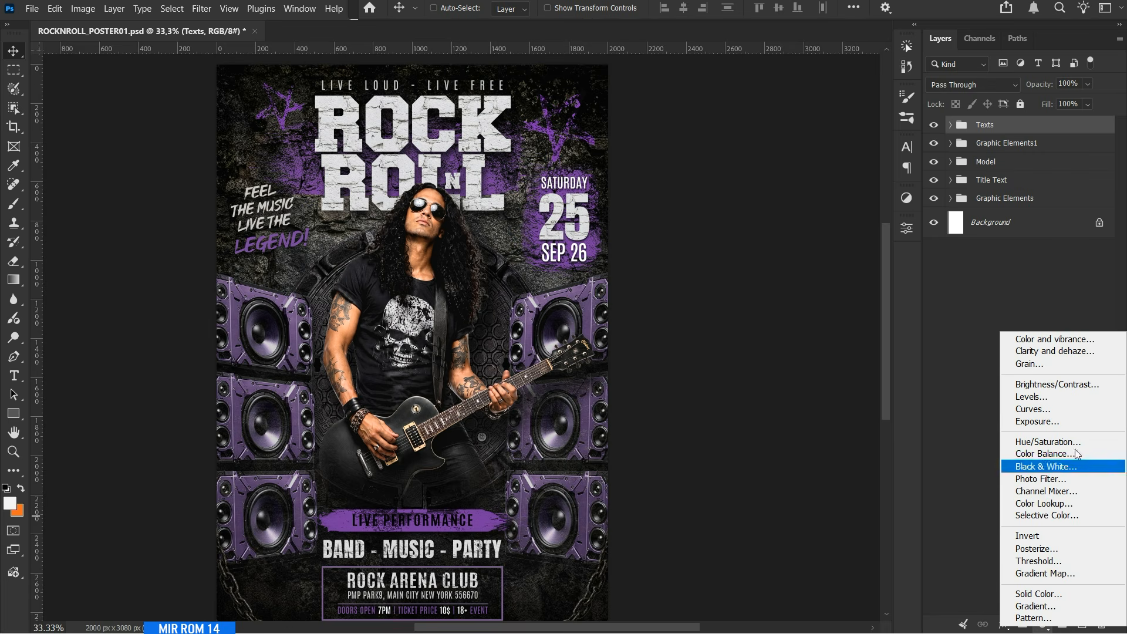
click(1086, 343)
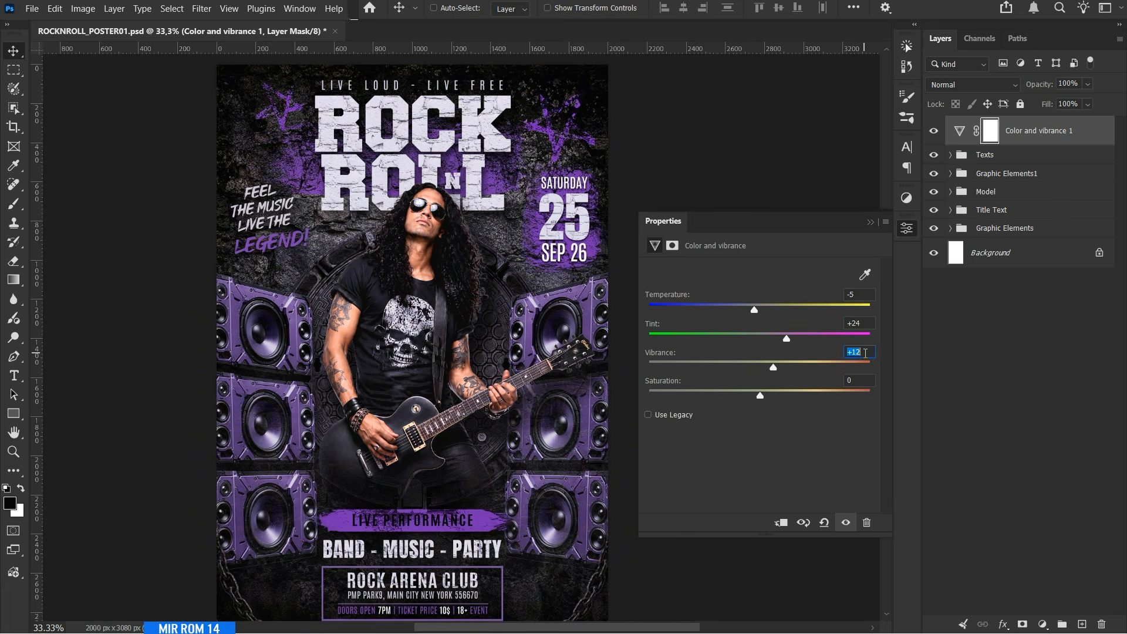
click(876, 223)
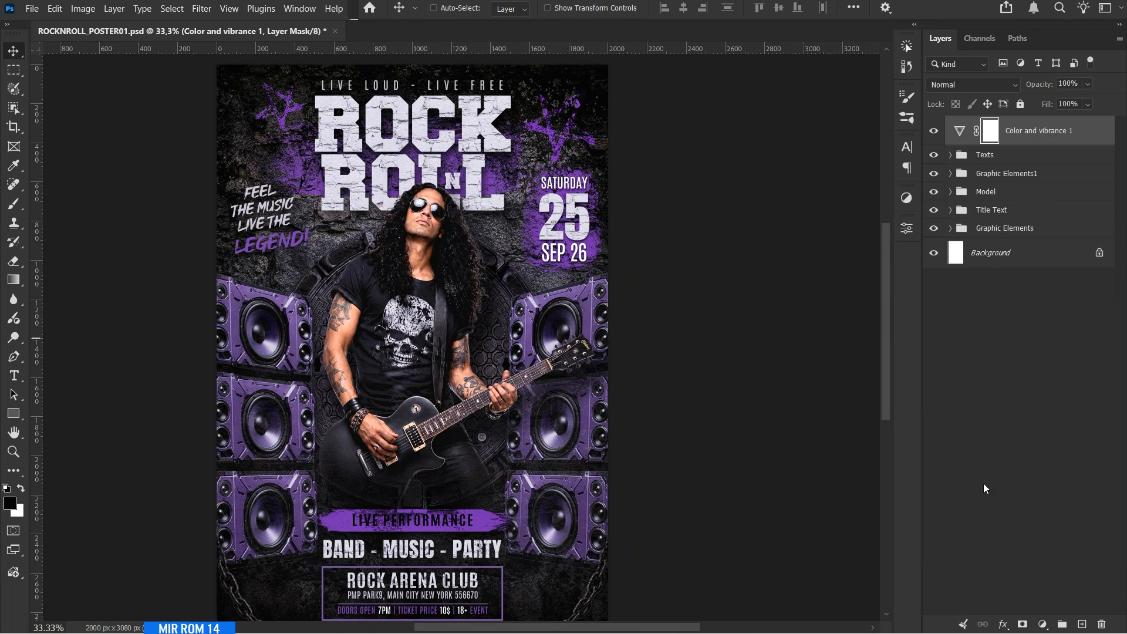
Add a Clarity and dehaze adjustment at the top of the layer stack and set its clarity to +5.
click(1042, 624)
click(1065, 357)
click(861, 270)
scroll(861, 270, up, 5)
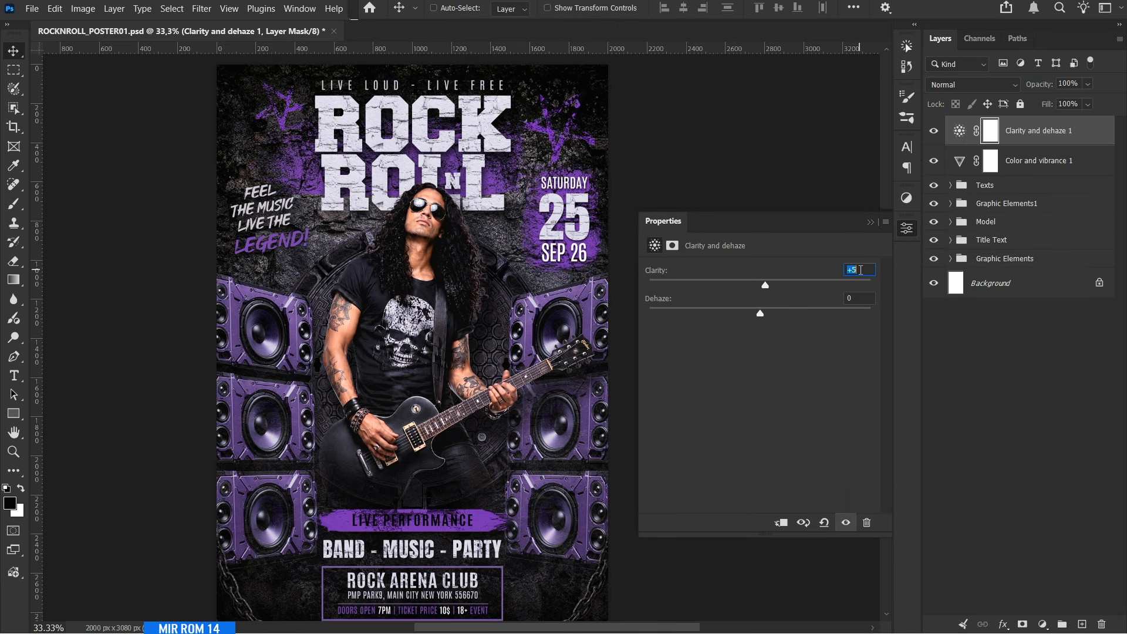
scroll(862, 270, up, 5)
scroll(862, 270, down, 1)
click(863, 300)
click(870, 222)
Group the two adjustment layers as Adjustments.
shift+click(1037, 170)
key(ctrl+g)
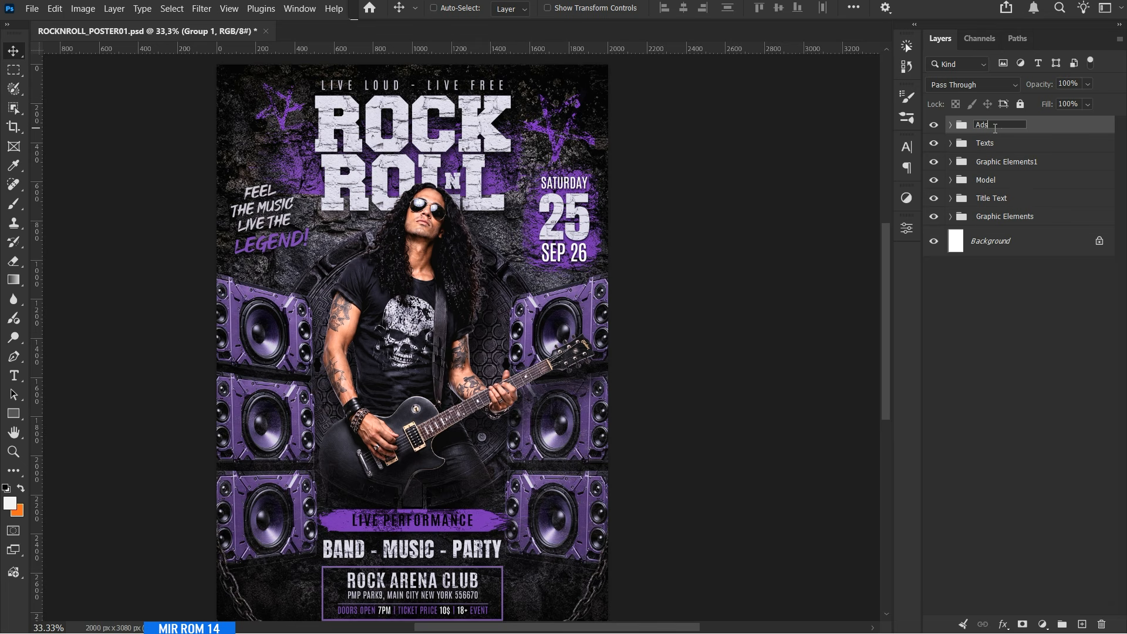
click(995, 128)
text(Adjustments)
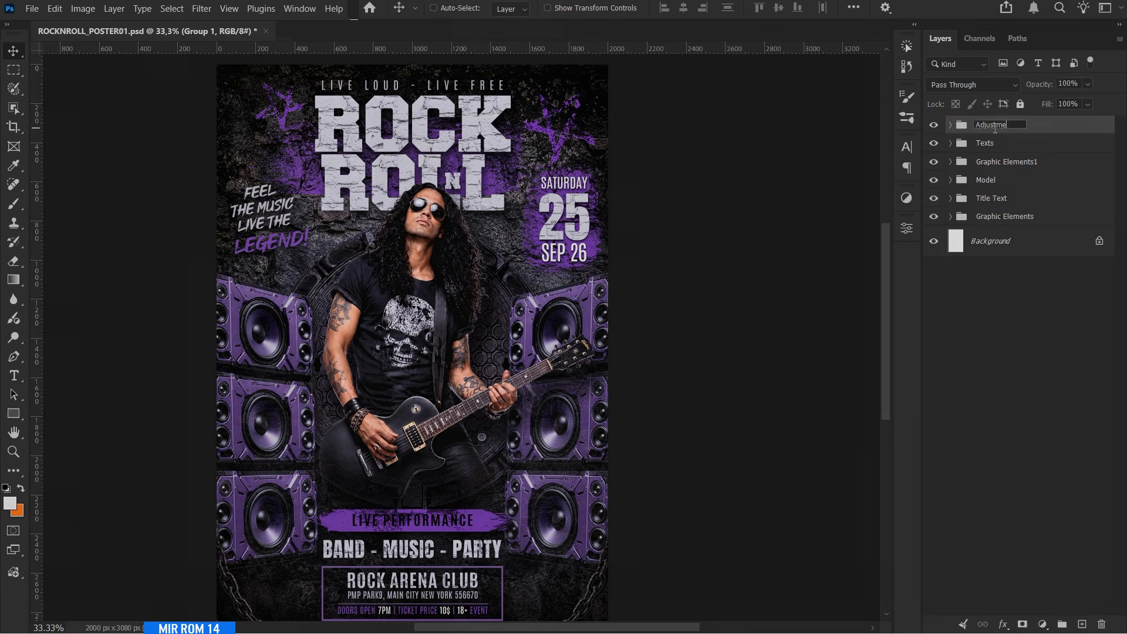
key(Return)
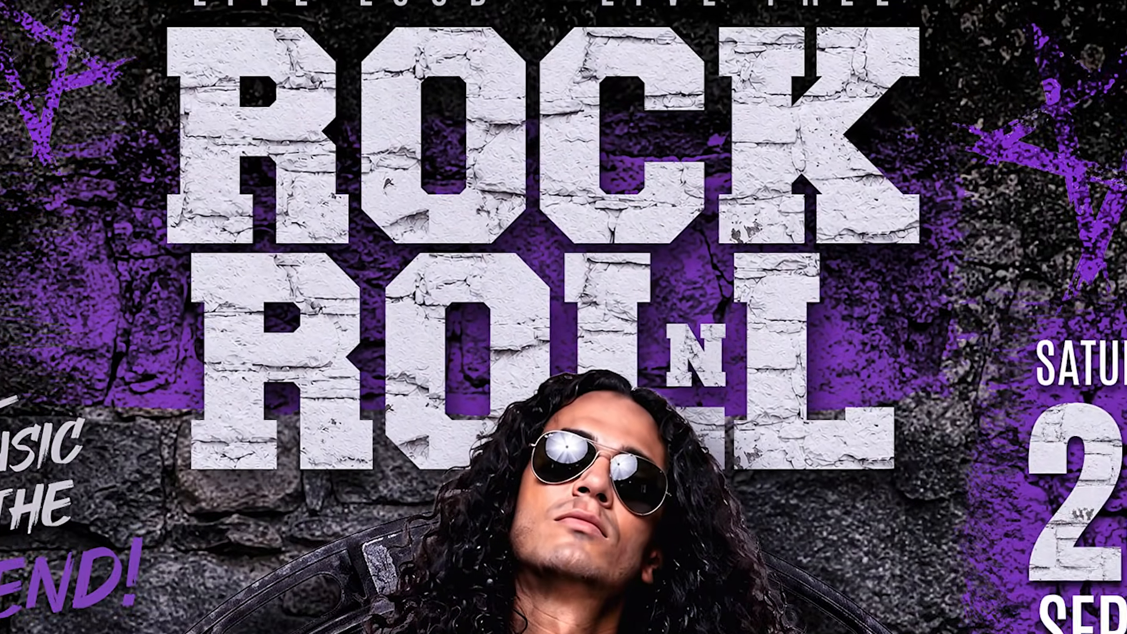